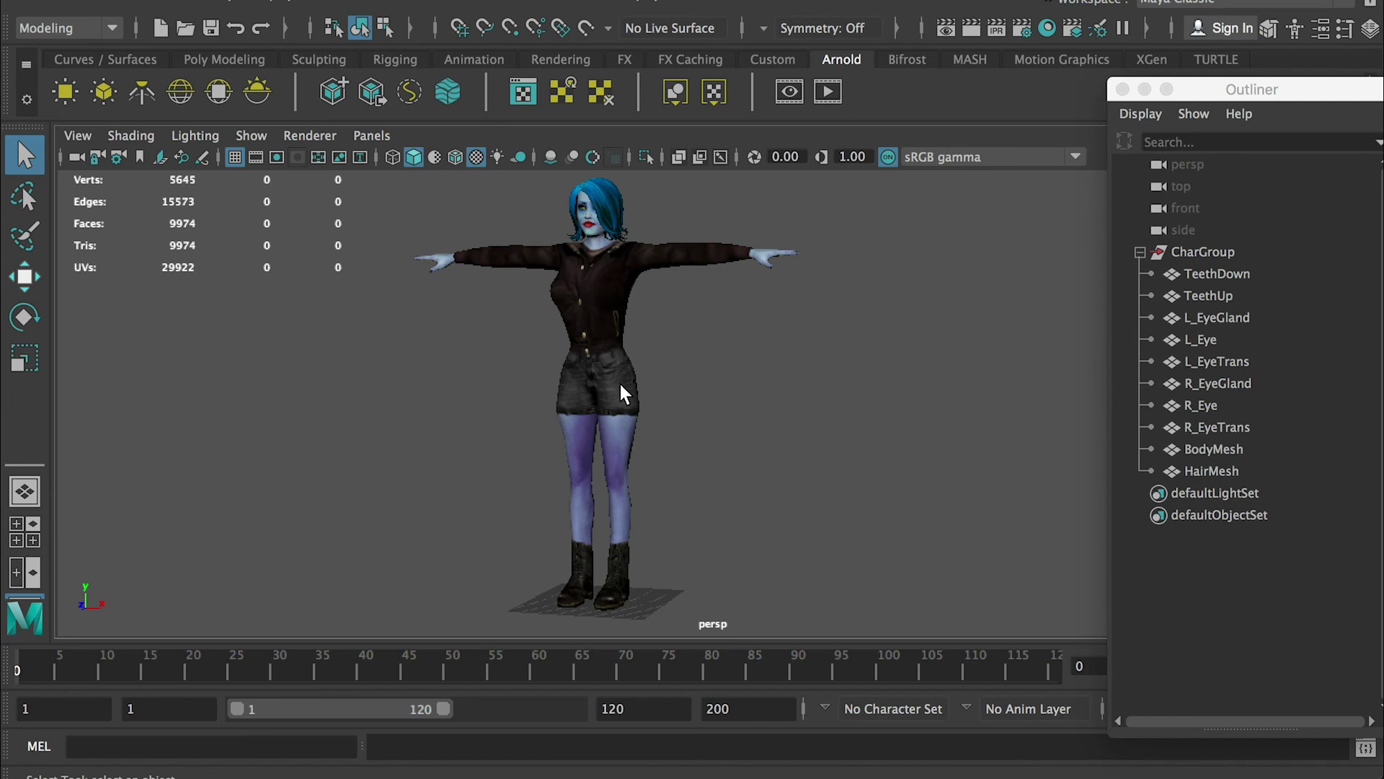
Select the HairMesh and BodyMesh objects and frame them to examine how the character's meshes are divided
click(1208, 476)
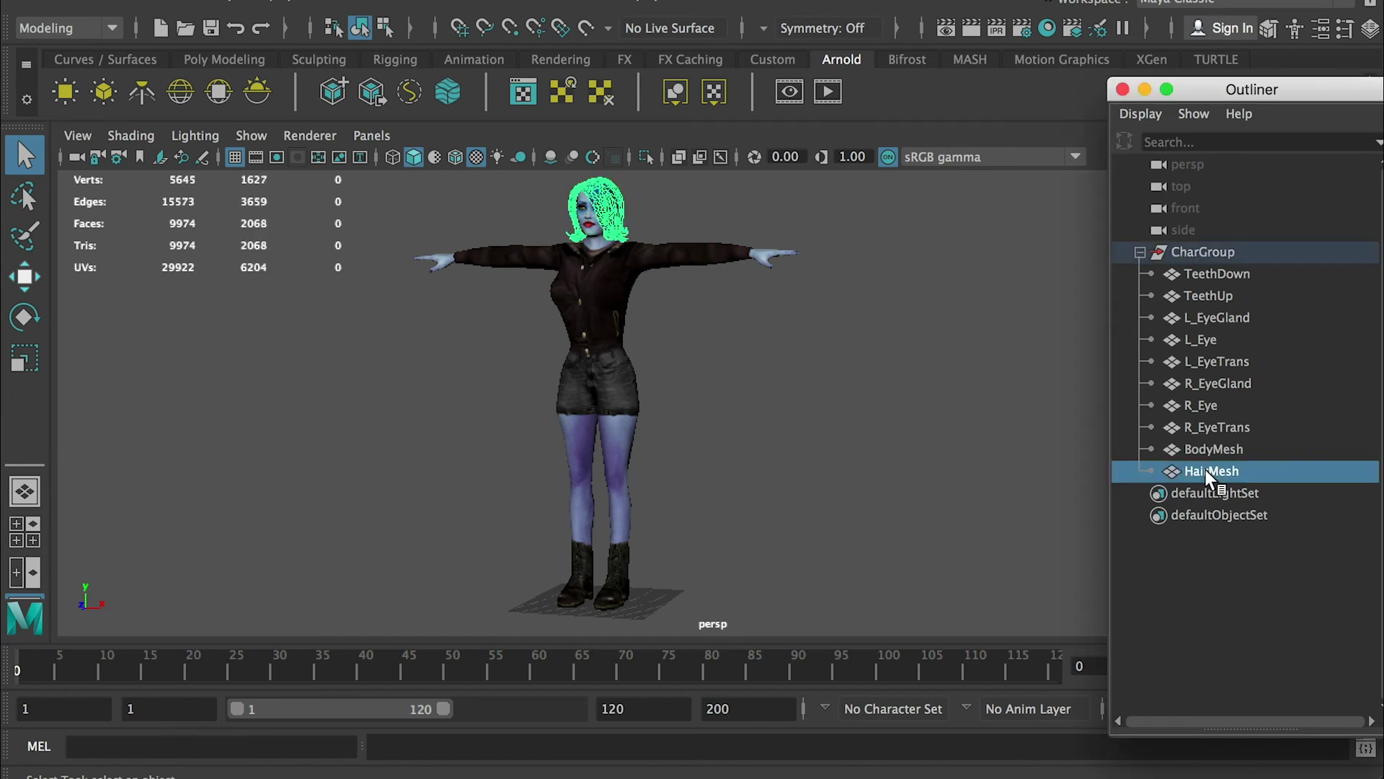
click(1208, 453)
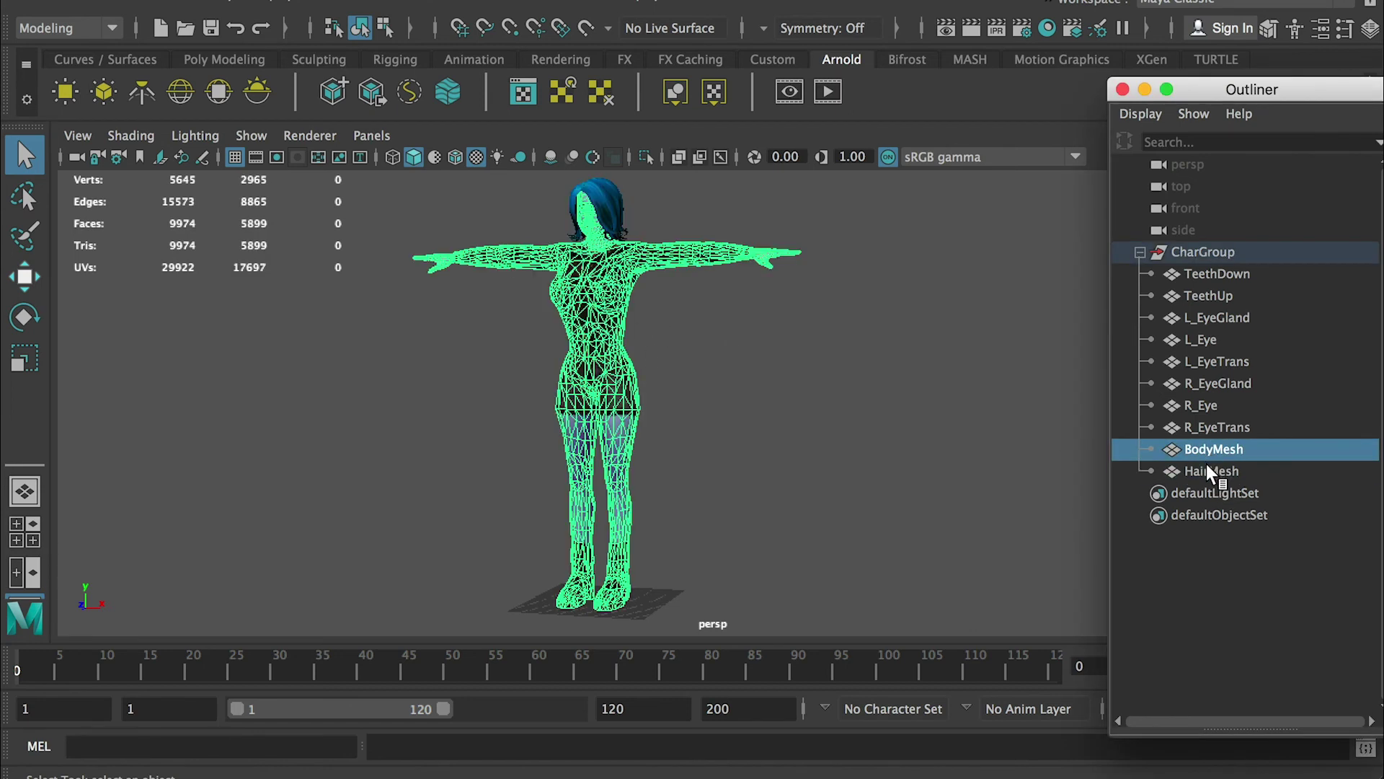
mouse_move(609, 364)
alt+right_down()
mouse_move(651, 397)
mouse_move(632, 380)
alt+right_up()
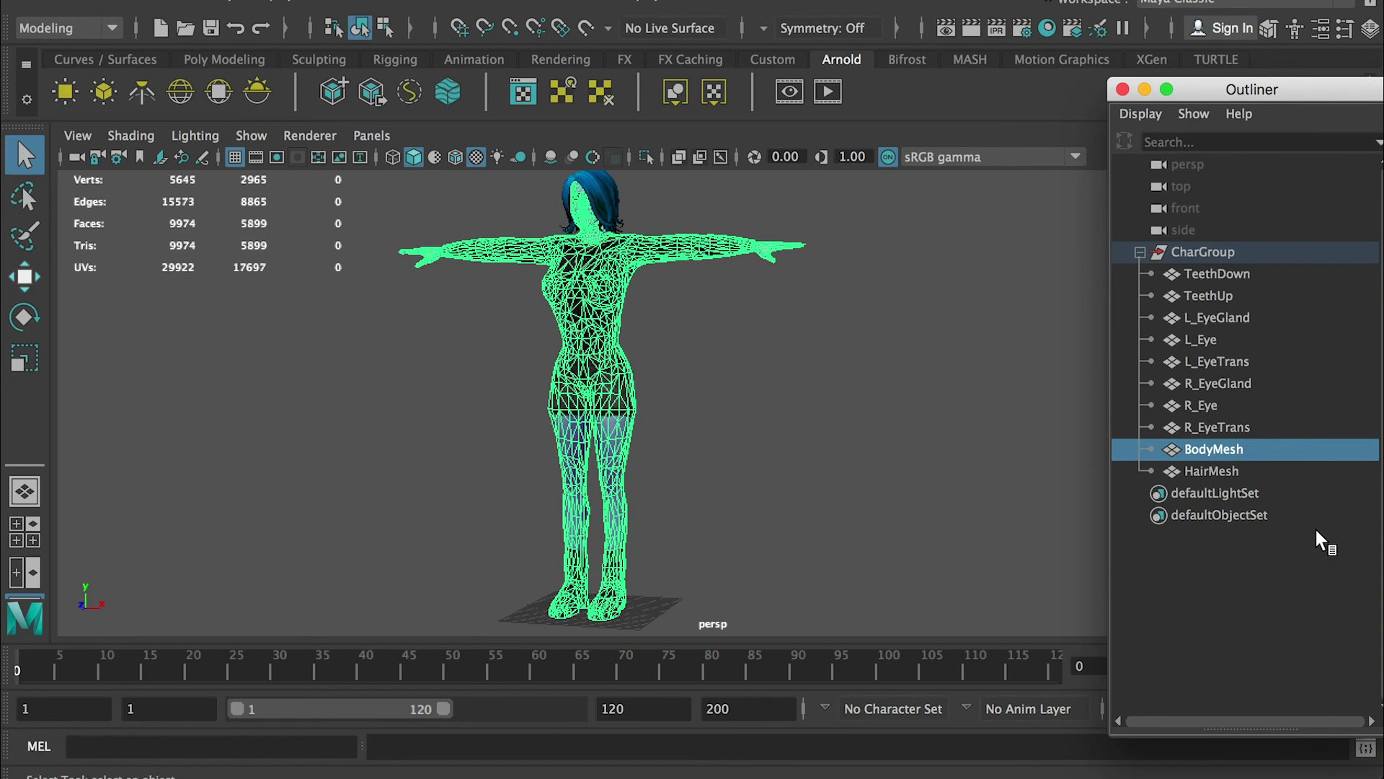
click(1214, 470)
shift+click(1206, 450)
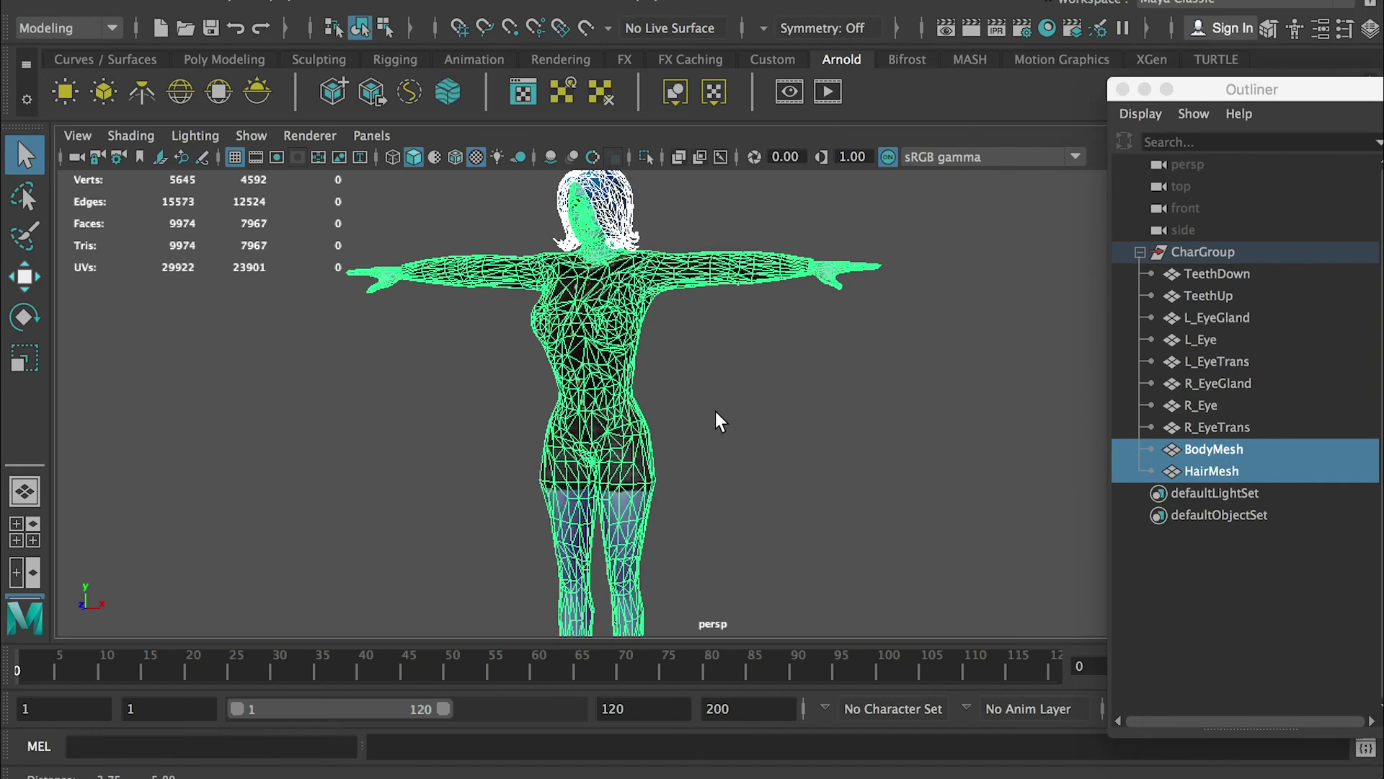
key(f)
Move the right eye's parts, including R_Eye, R_EyeGland and R_EyeTrans, out of the head to show them separately
click(1222, 408)
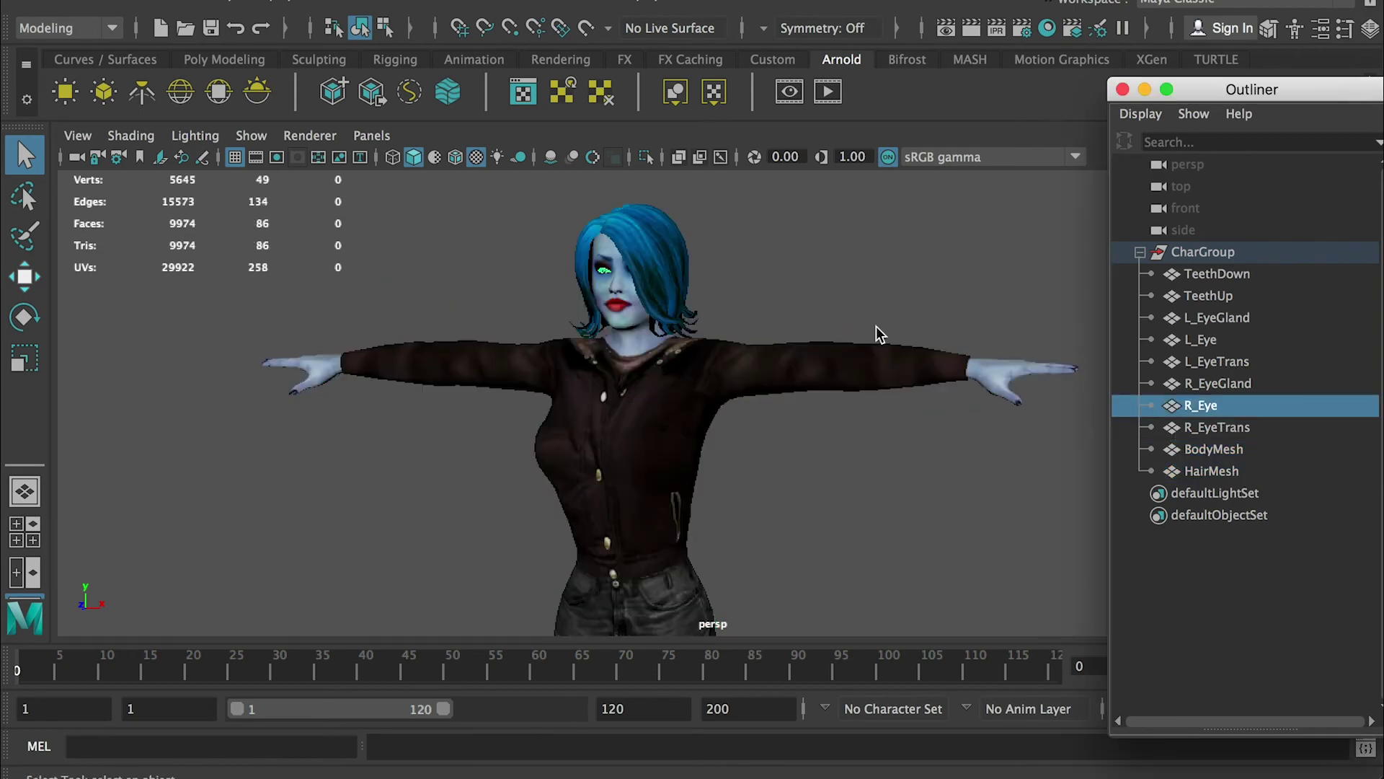
alt+right_drag(582, 244, 696, 343)
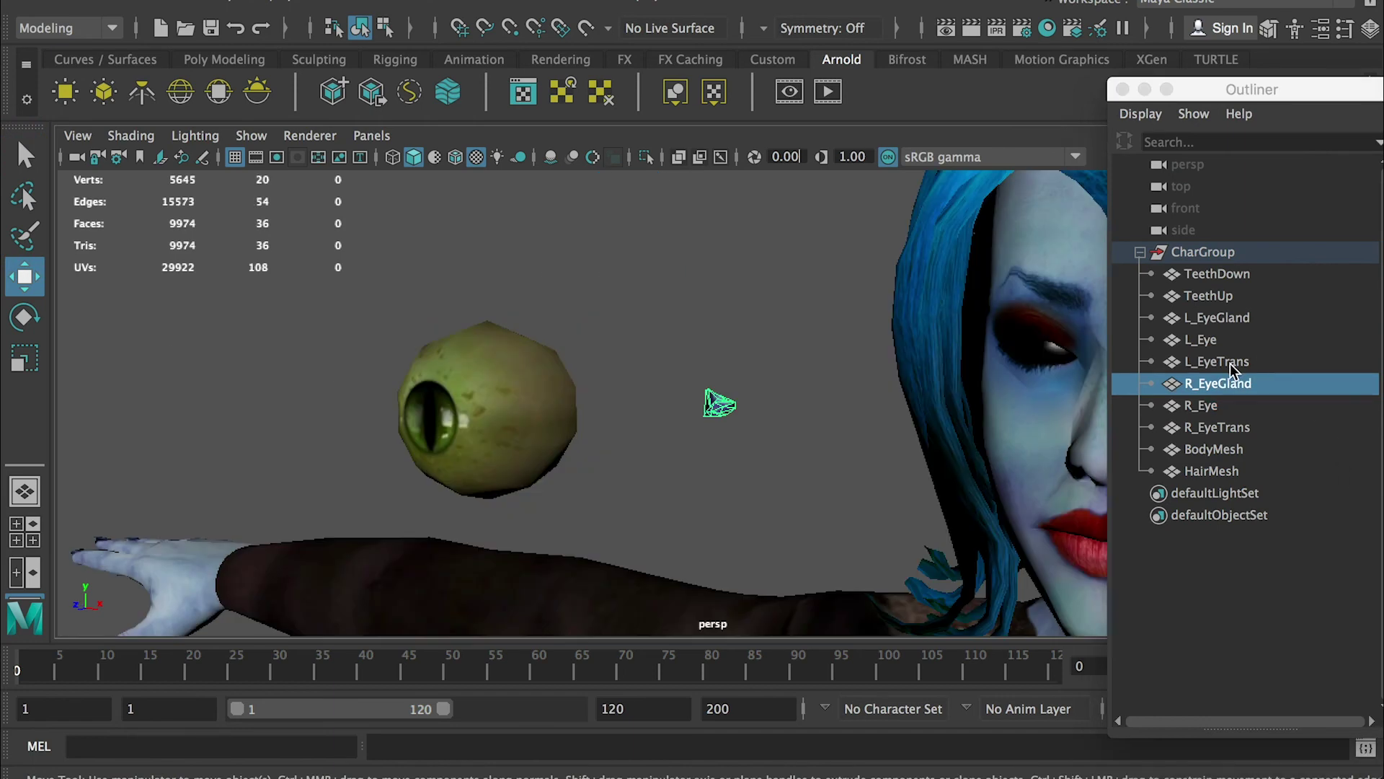
click(1230, 365)
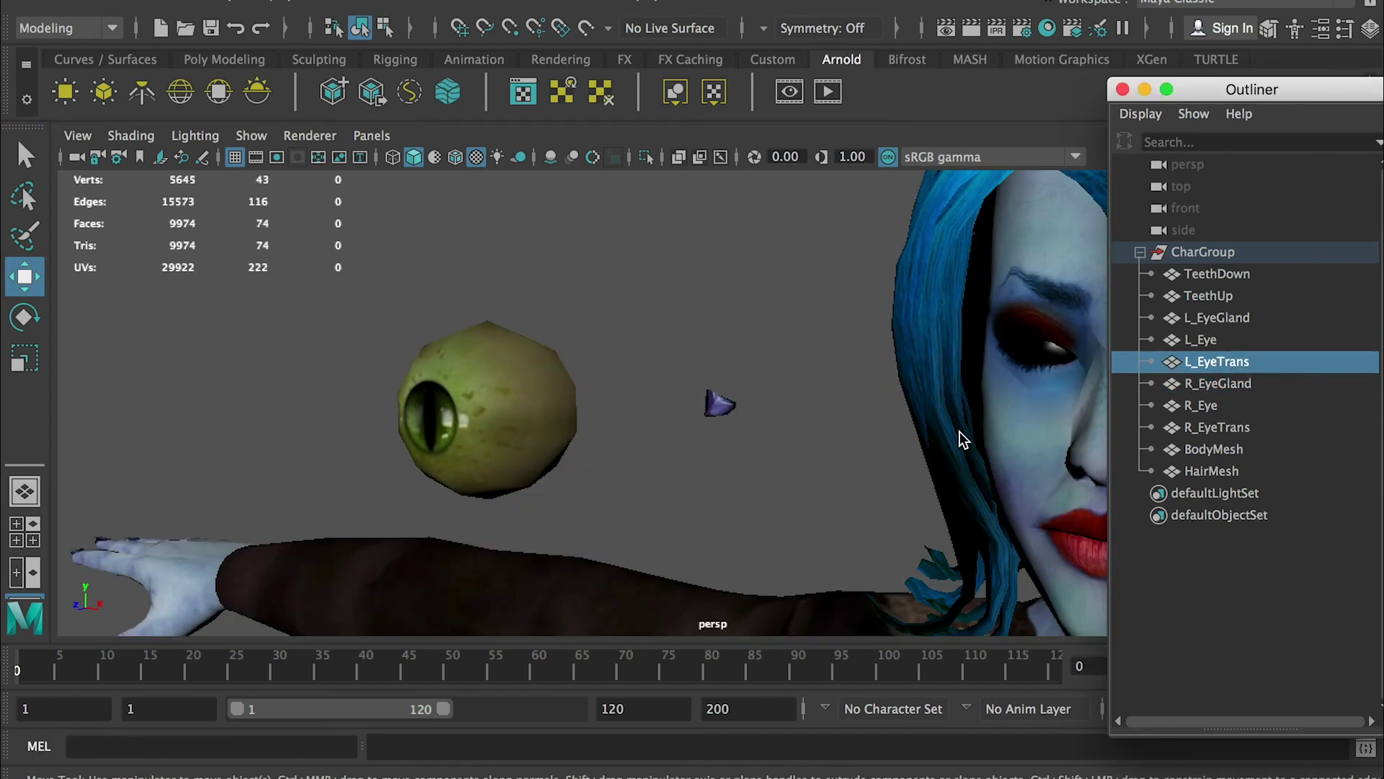
alt+right_drag(959, 431, 713, 322)
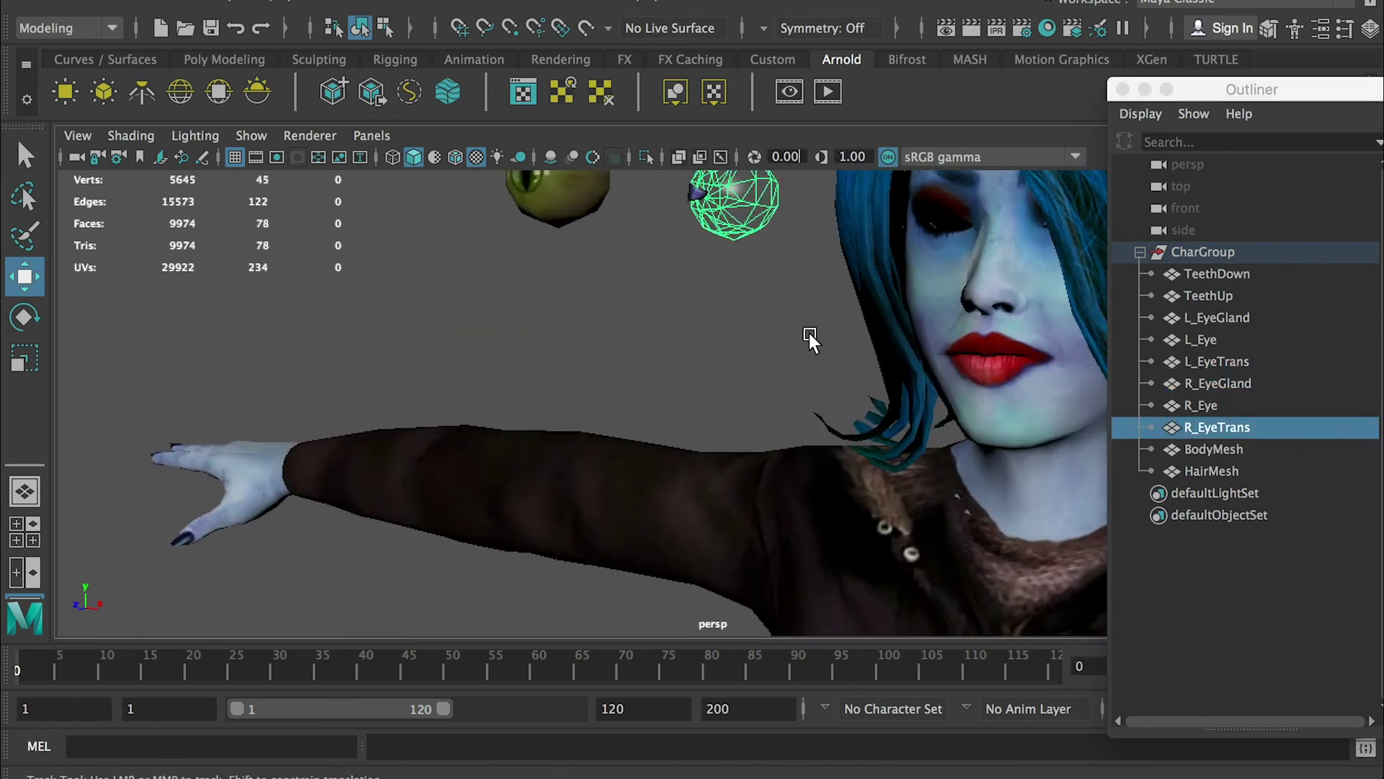
alt+middle_drag(809, 331, 777, 415)
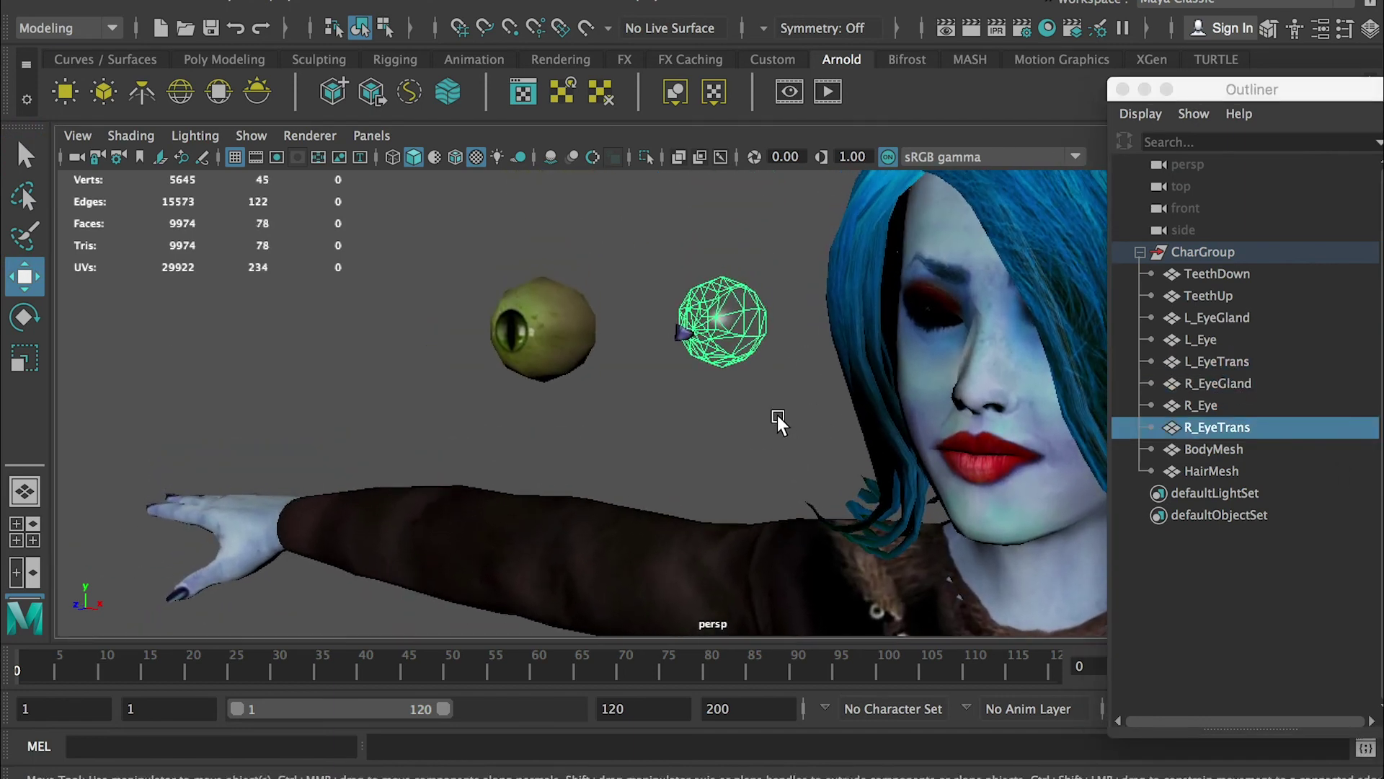
click(777, 416)
alt+drag(777, 416, 696, 387)
click(780, 362)
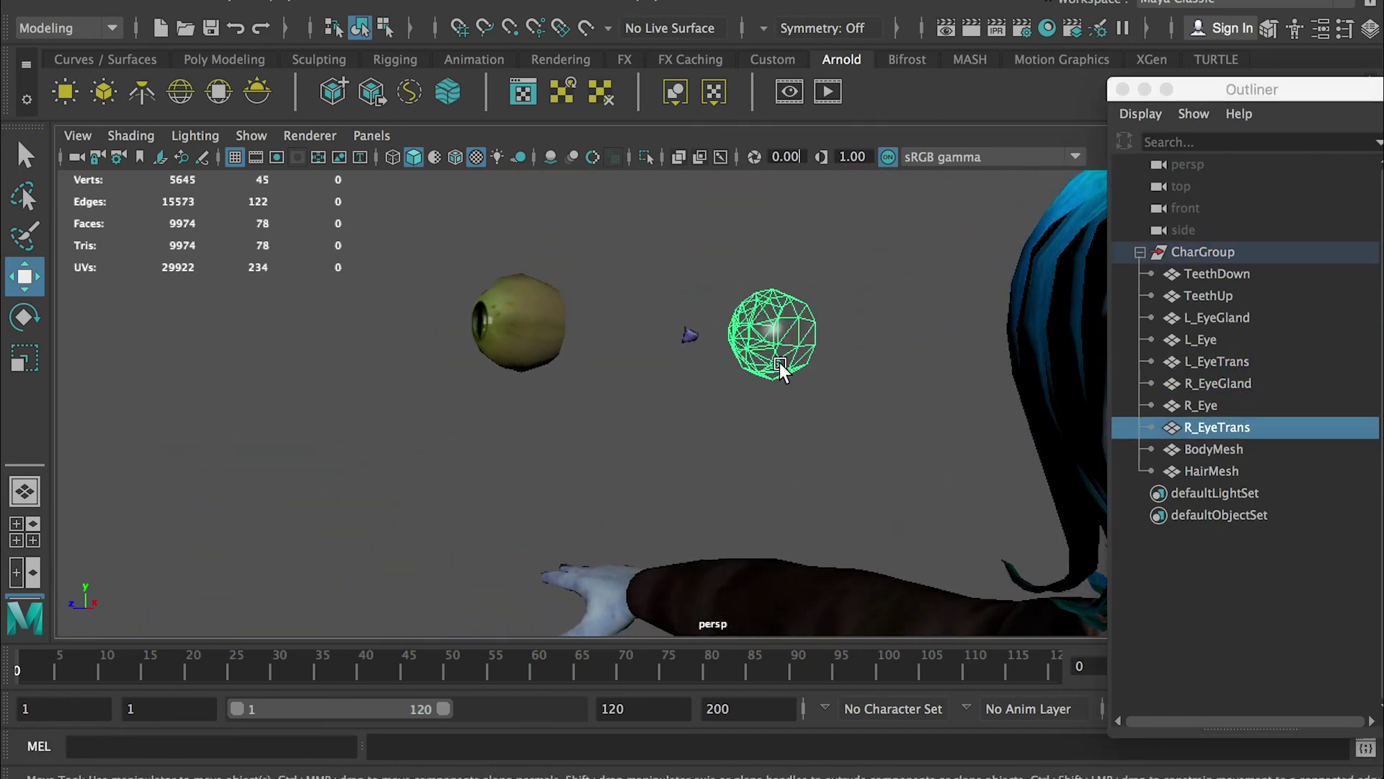
click(822, 402)
mouse_move(822, 402)
alt+mouse_down()
mouse_move(794, 420)
mouse_move(899, 426)
mouse_move(950, 412)
mouse_move(959, 383)
mouse_move(810, 413)
alt+mouse_up()
Undo the moves of the right eye's parts to put them back in the head, and clear the selection
key(ctrl+z)
key(ctrl+z)
key(ctrl+z)
key(ctrl+z)
key(ctrl+z)
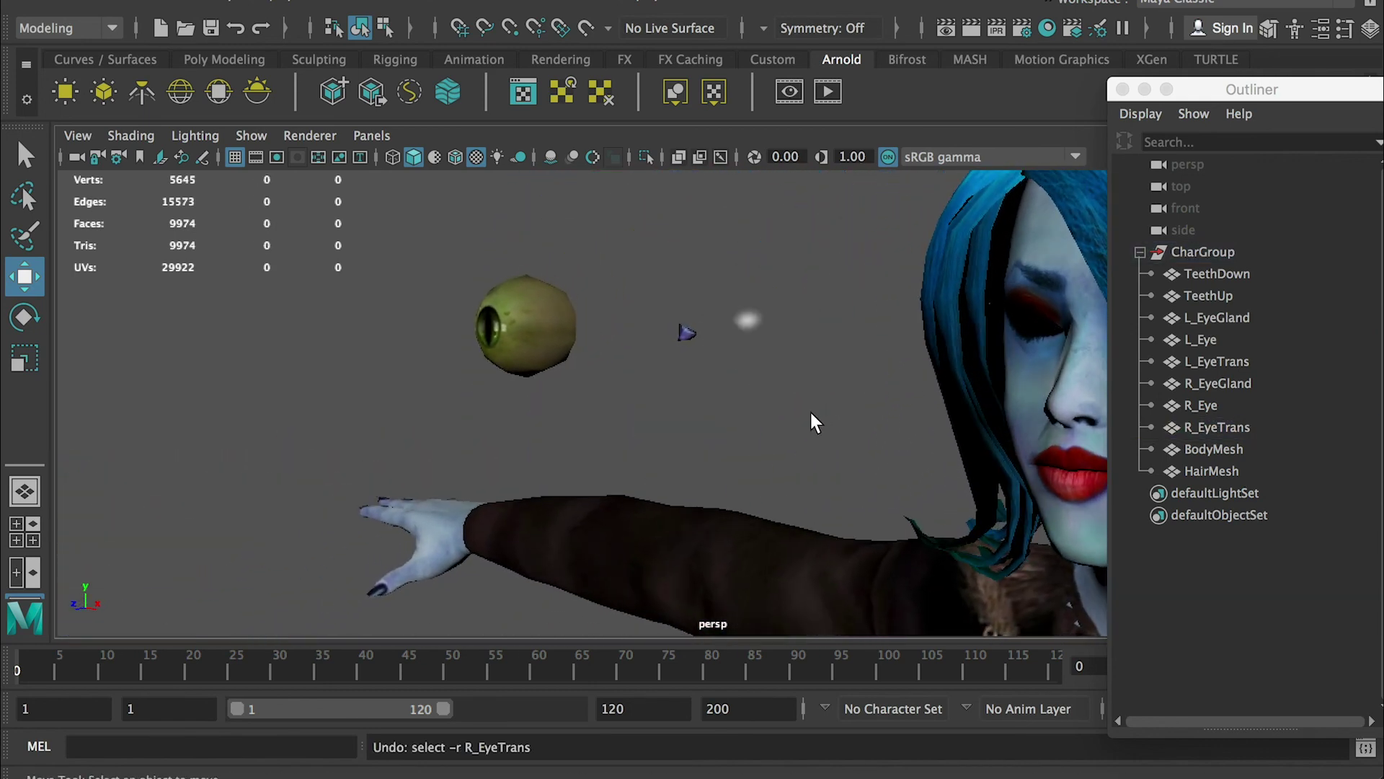
key(ctrl+z)
key(ctrl+z)
key(ctrl+z)
key(ctrl+z)
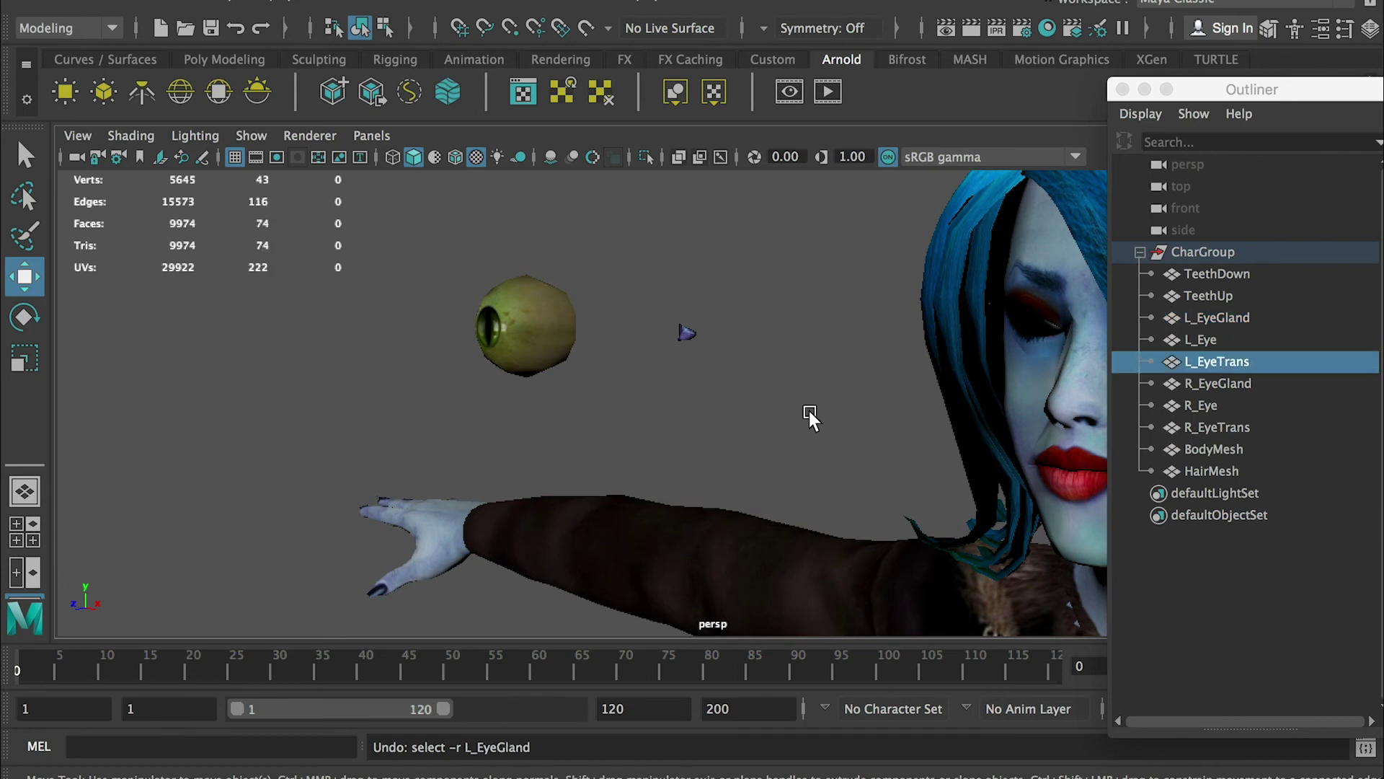
click(806, 409)
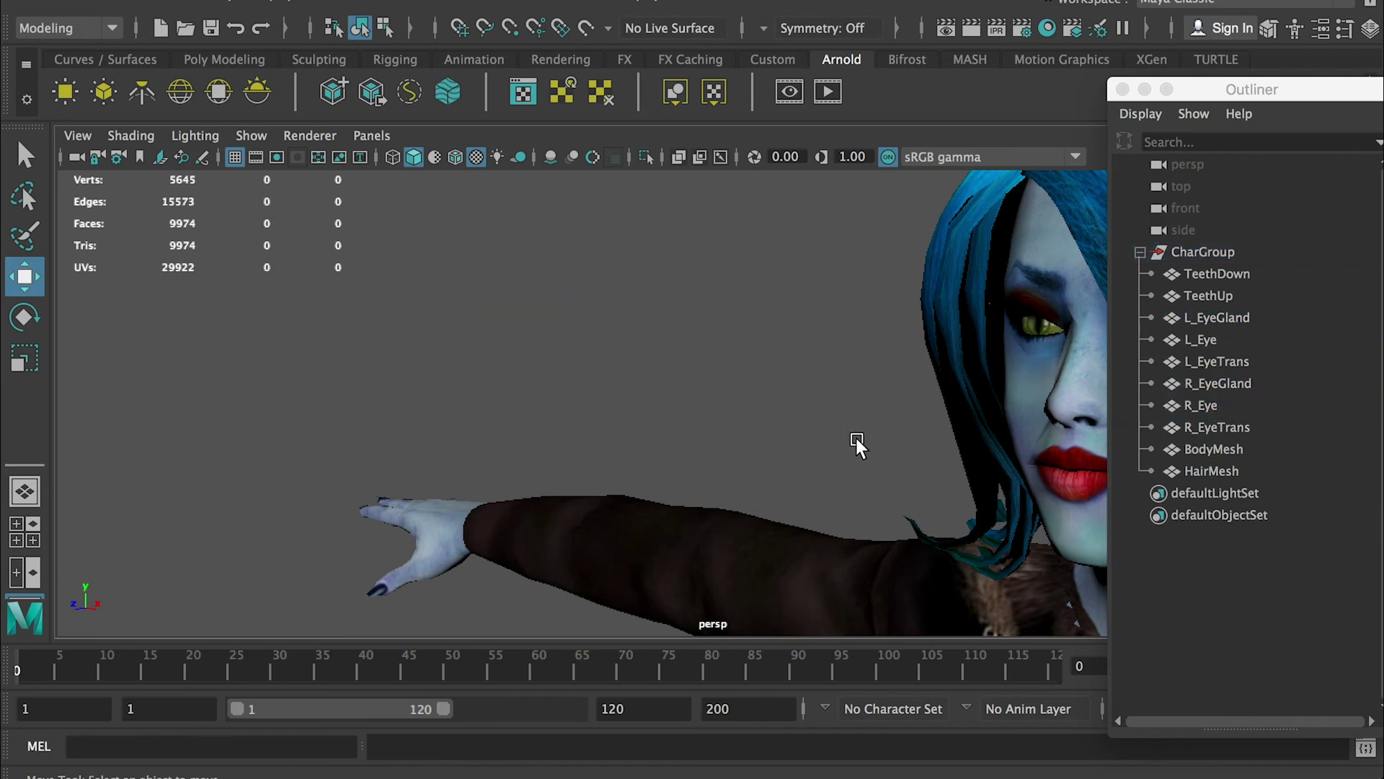
Switch the viewport to shaded display without textures and select the character's BodyMesh
alt+drag(855, 438, 649, 328)
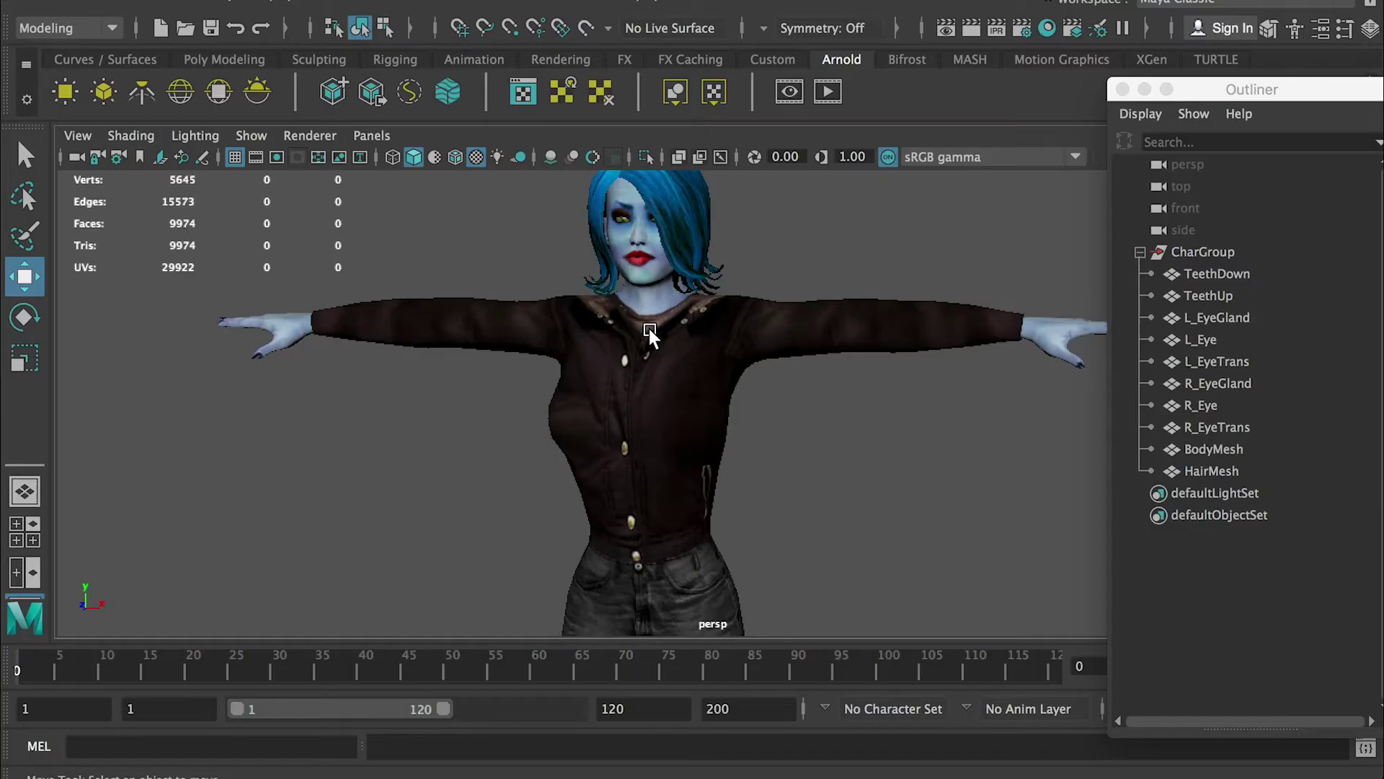
key(5)
alt+right_drag(951, 422, 699, 401)
alt+middle_drag(699, 401, 668, 331)
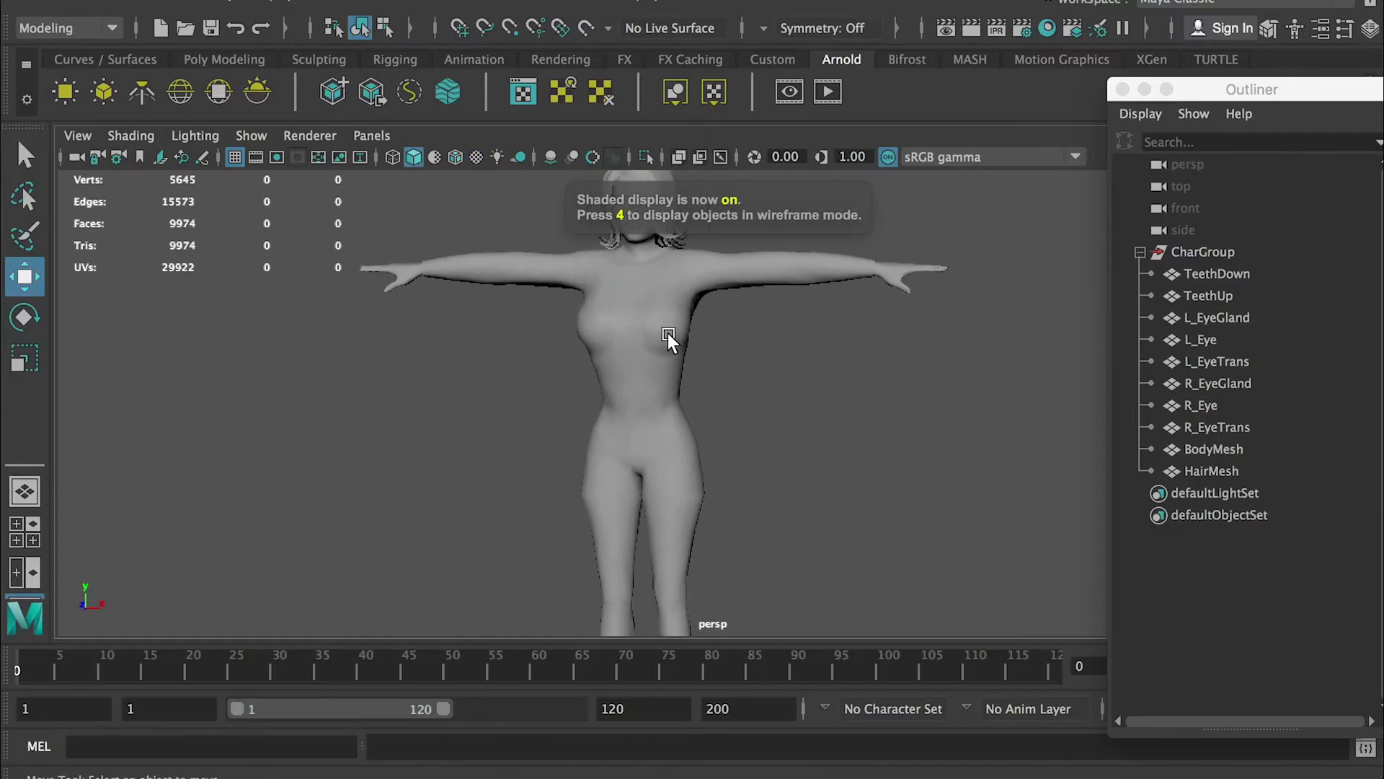
click(668, 331)
alt+middle_drag(793, 352, 798, 298)
alt+right_drag(798, 299, 692, 299)
alt+middle_drag(773, 436, 765, 368)
alt+right_drag(765, 367, 705, 353)
alt+middle_drag(705, 352, 710, 471)
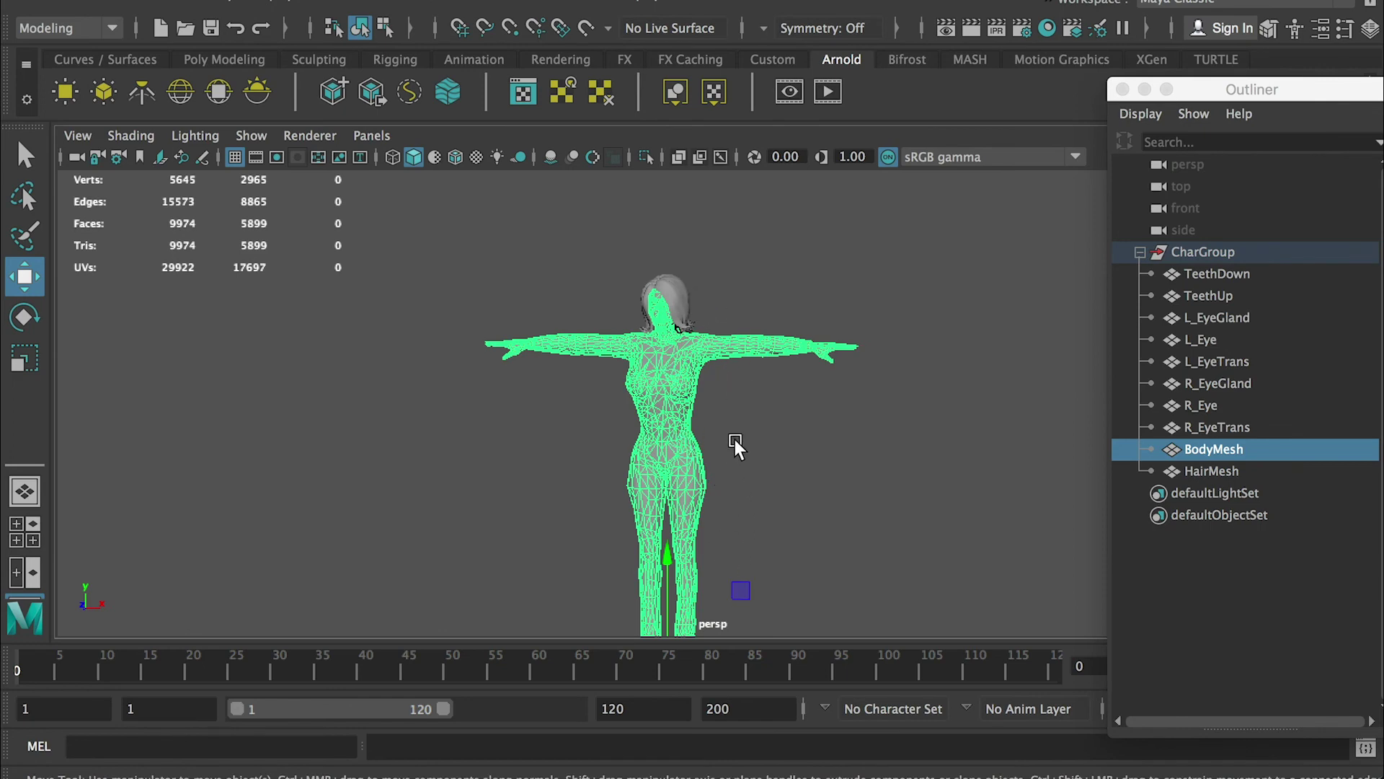
alt+right_drag(735, 448, 1026, 560)
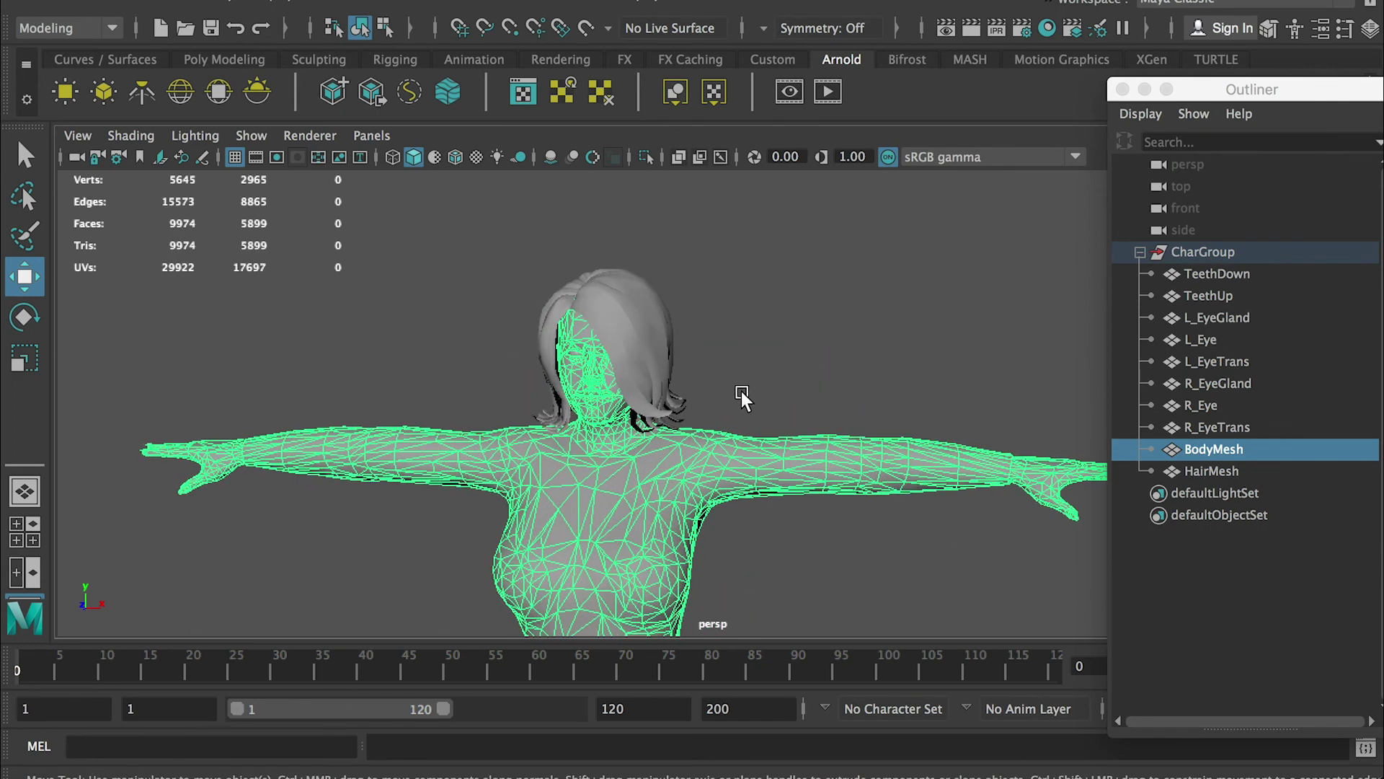
Switch to the Rigging toolset and auto-rig the selected BodyMesh with the One-Click mode of Quick Rig
click(104, 28)
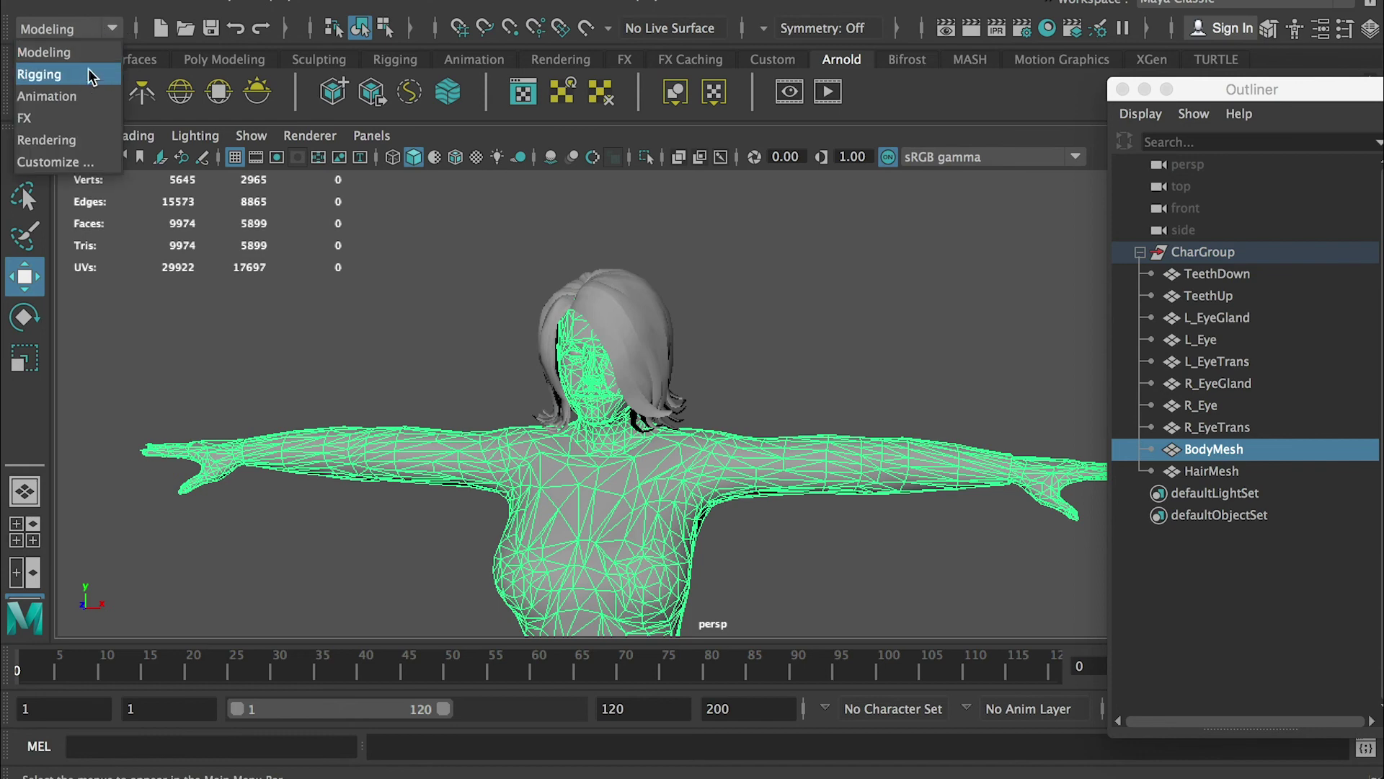
click(90, 74)
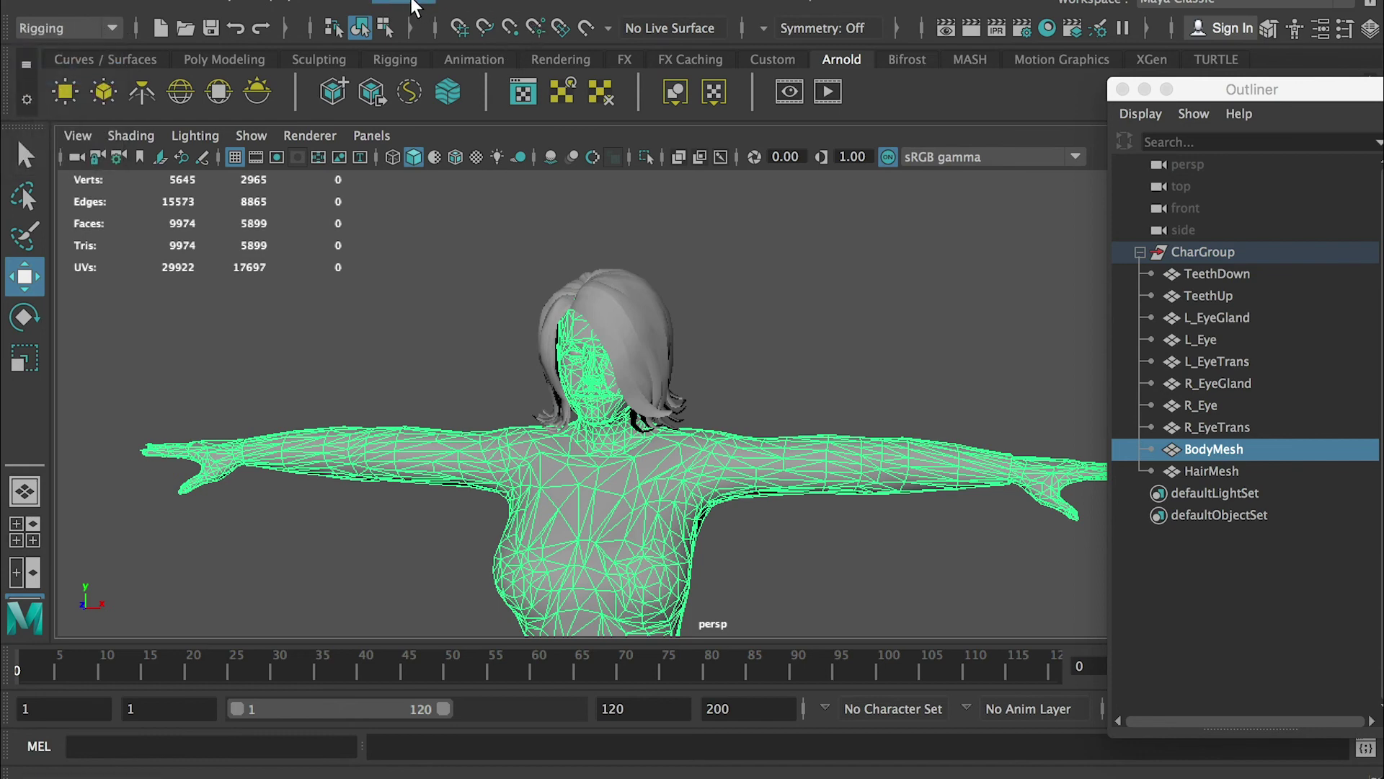
click(402, 4)
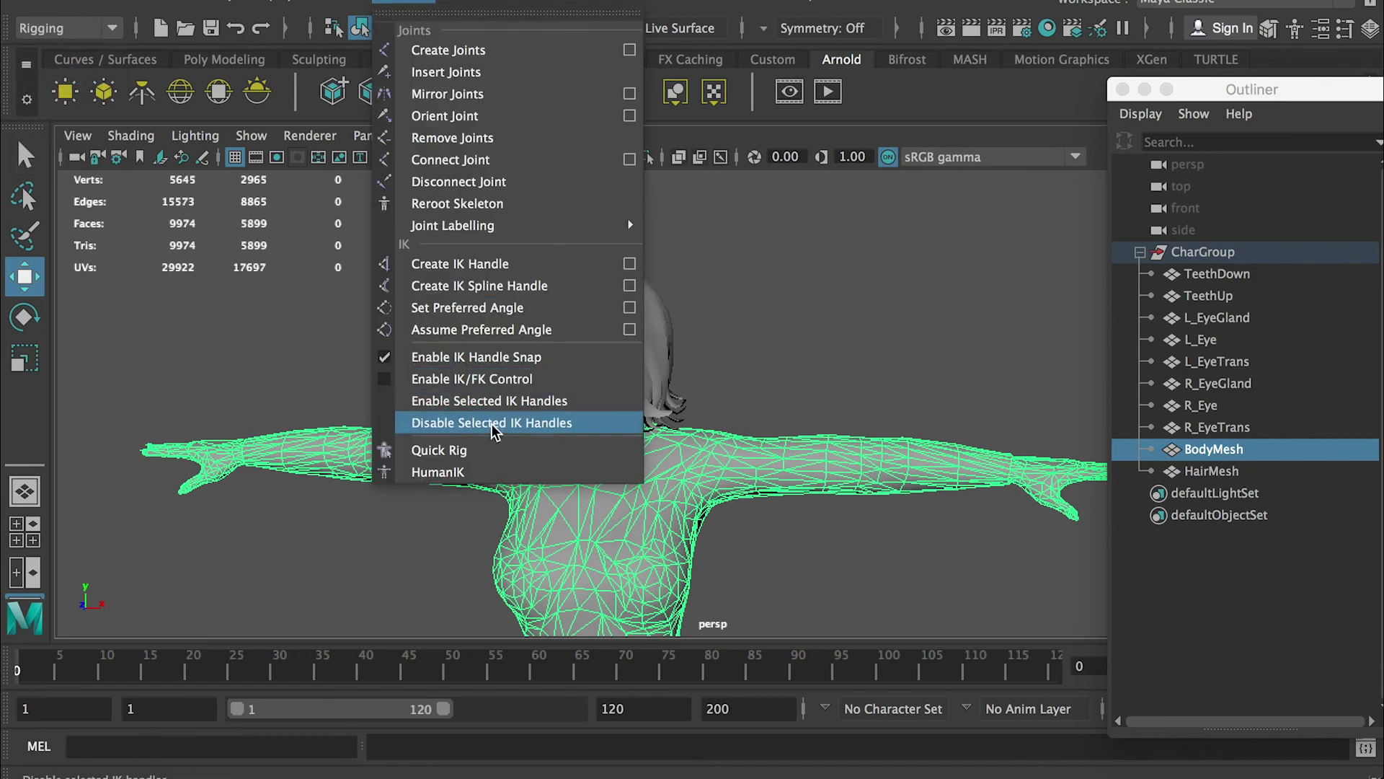
click(494, 450)
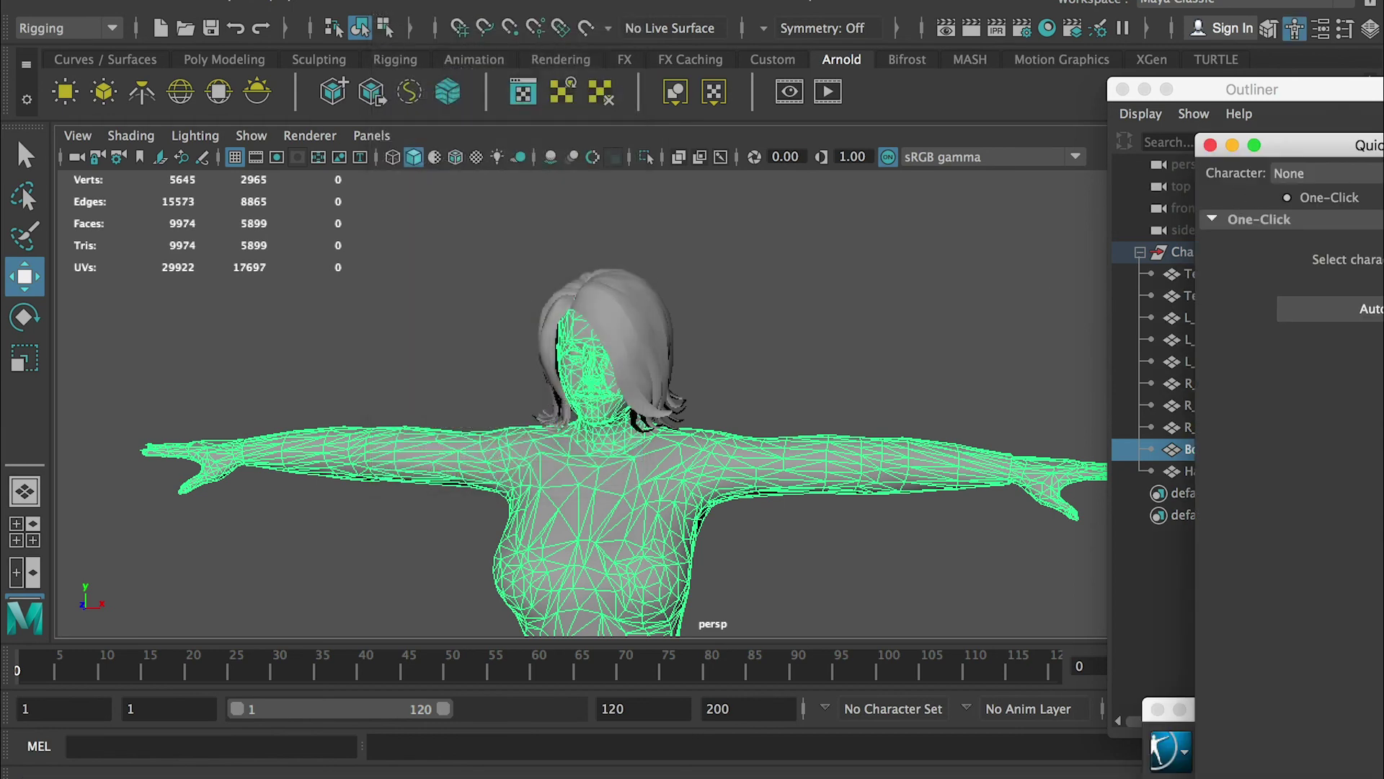
drag(1317, 148, 1017, 147)
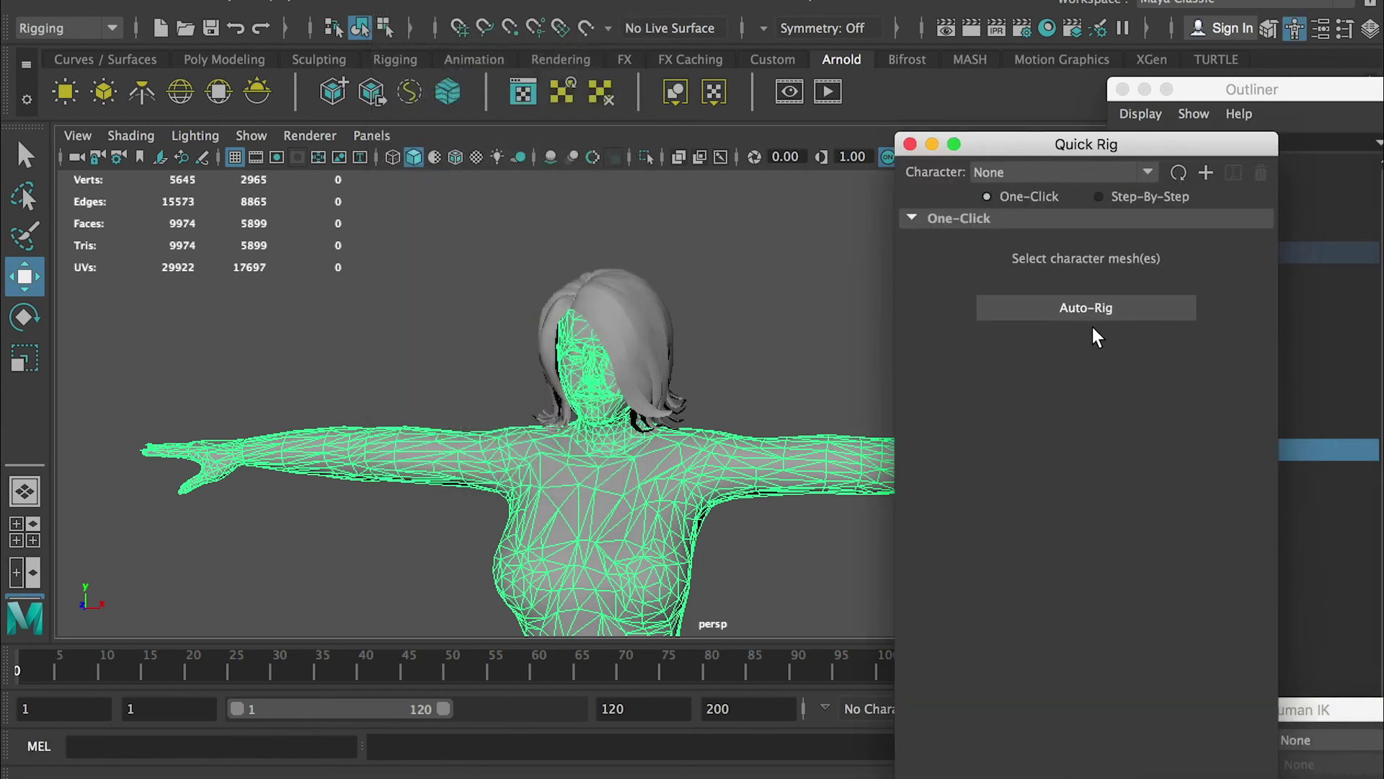
click(1049, 309)
click(1069, 304)
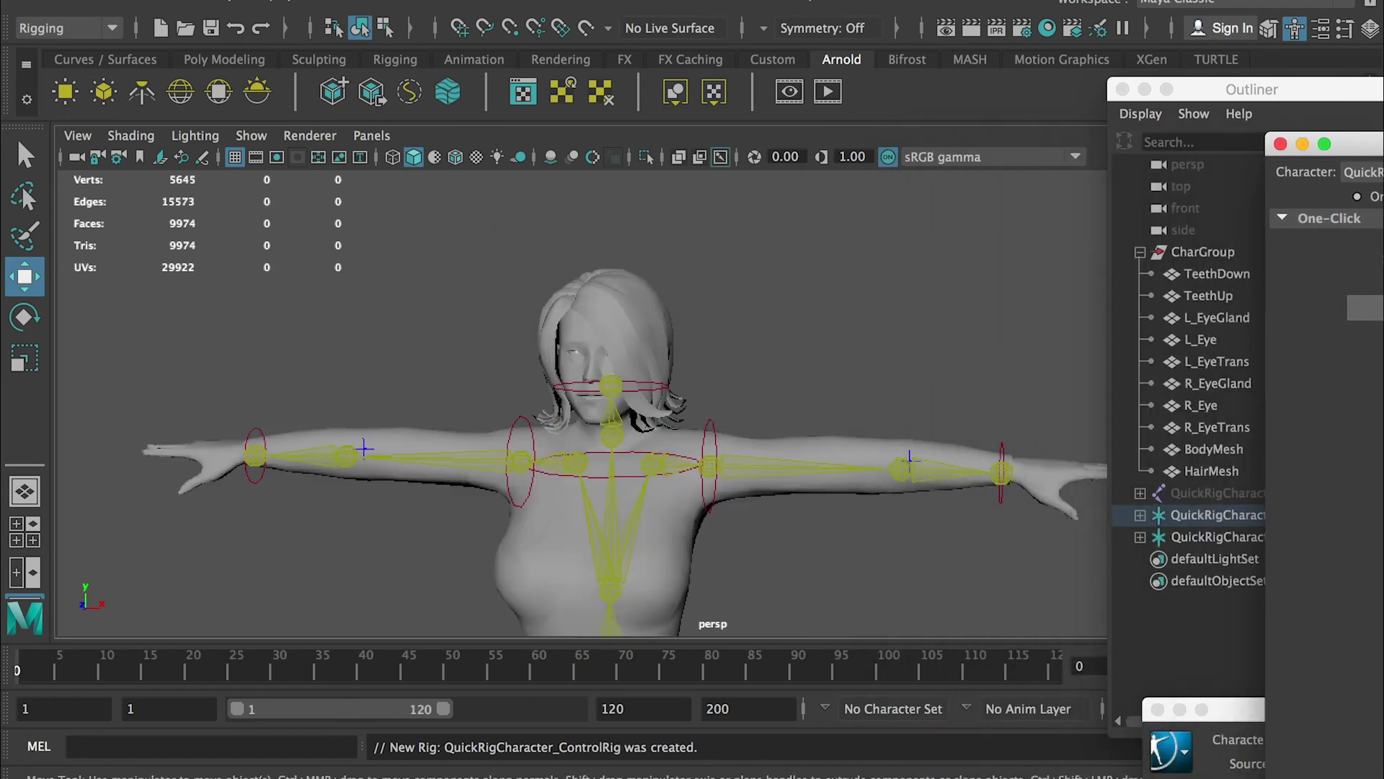
Raise the left ankle control to bend the knee, and rotate it so the foot points downward
scroll(640, 393, down, 3)
alt+middle_drag(698, 411, 674, 176)
scroll(708, 377, down, 2)
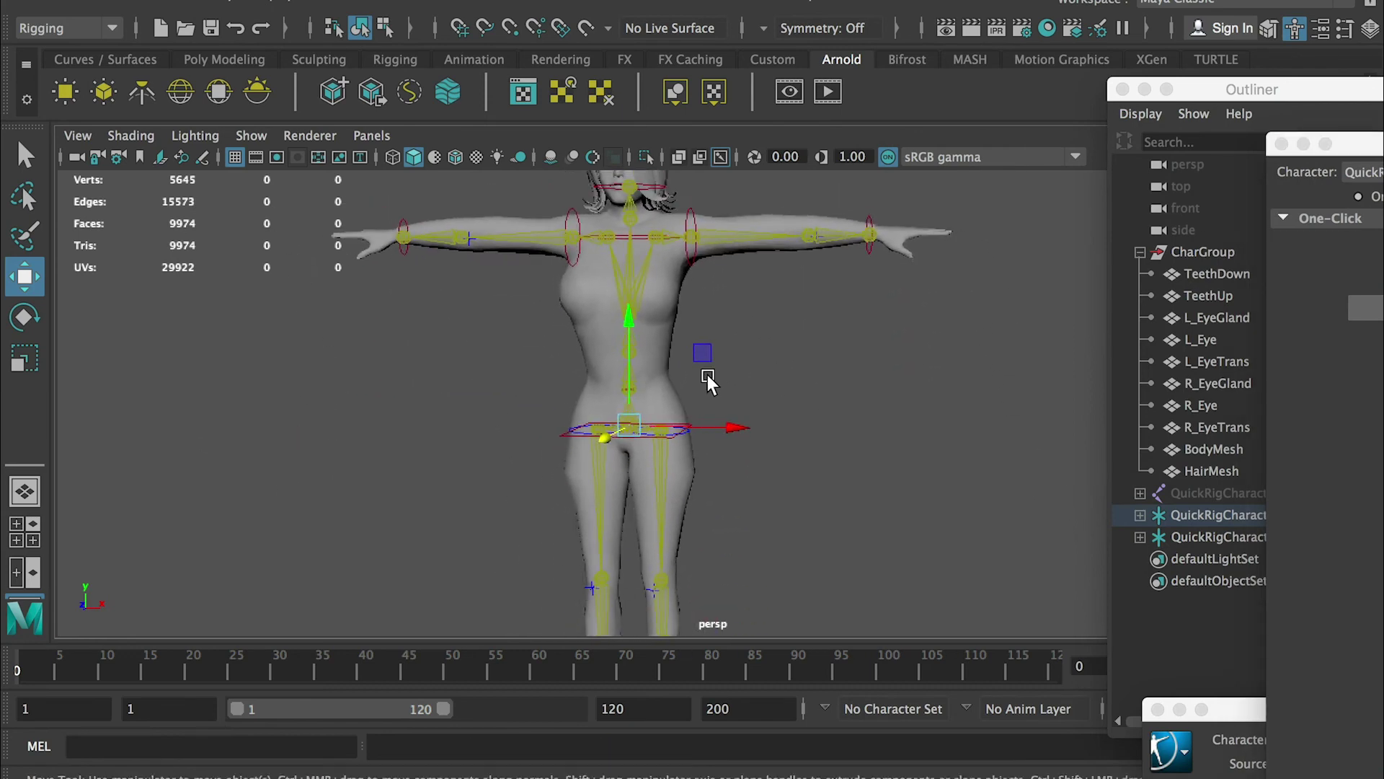
alt+drag(708, 376, 546, 387)
alt+middle_drag(680, 414, 624, 272)
alt+drag(624, 272, 700, 320)
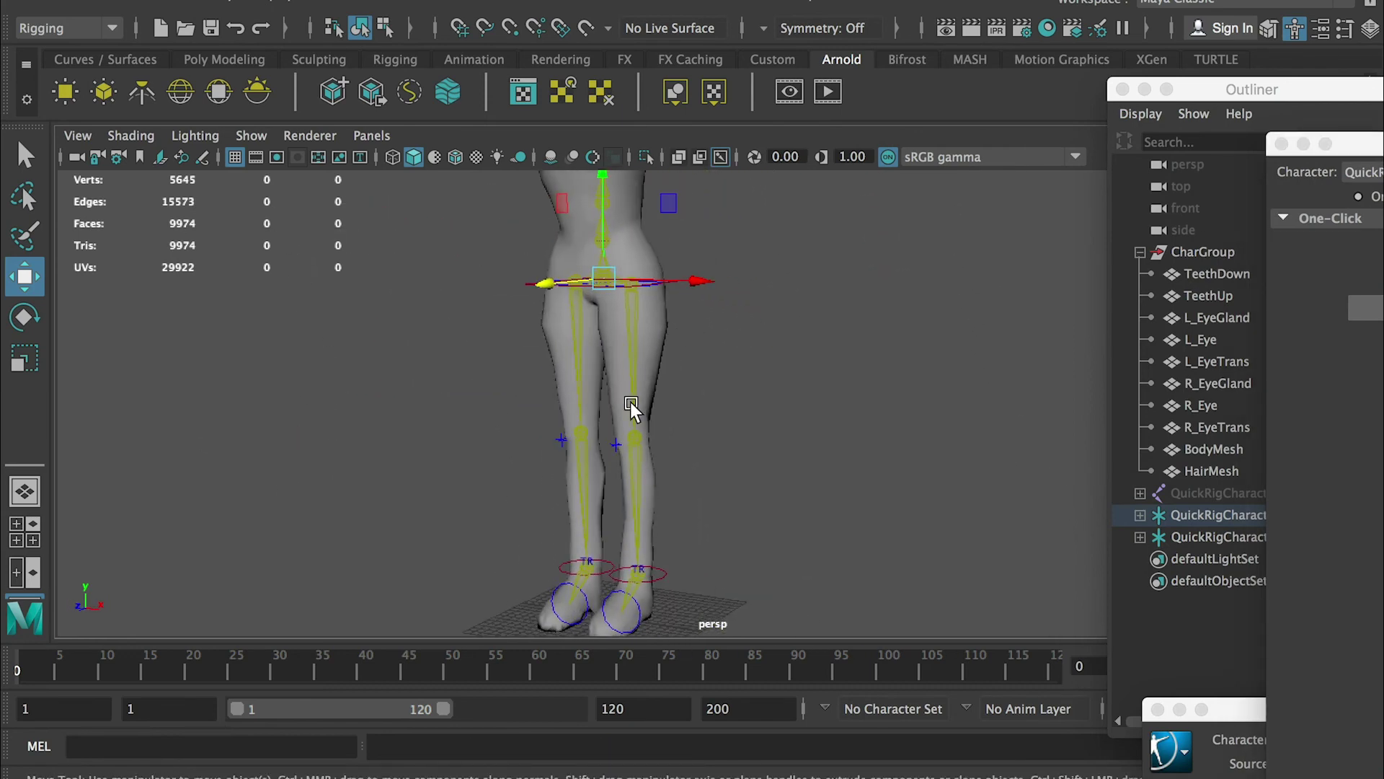
click(663, 570)
drag(638, 474, 526, 370)
key(e)
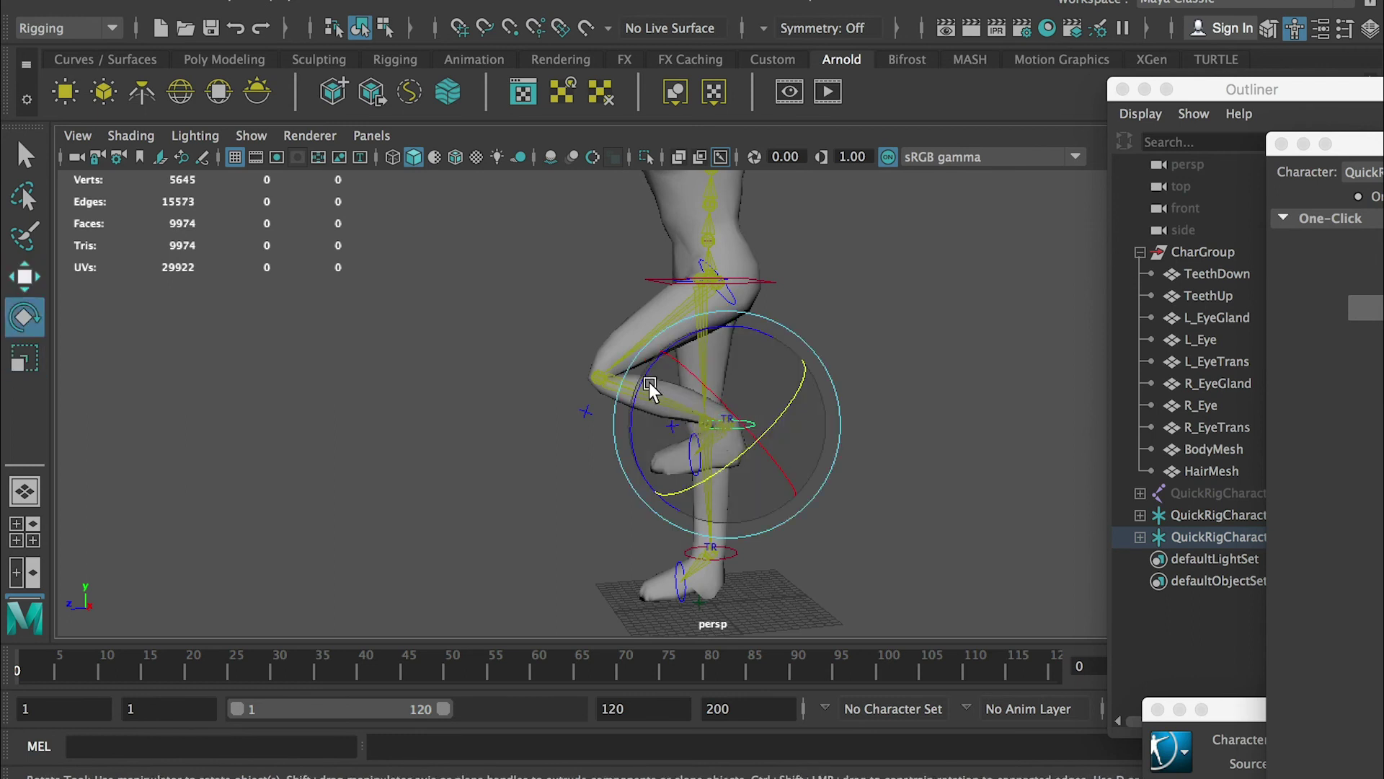
drag(649, 382, 647, 452)
click(907, 310)
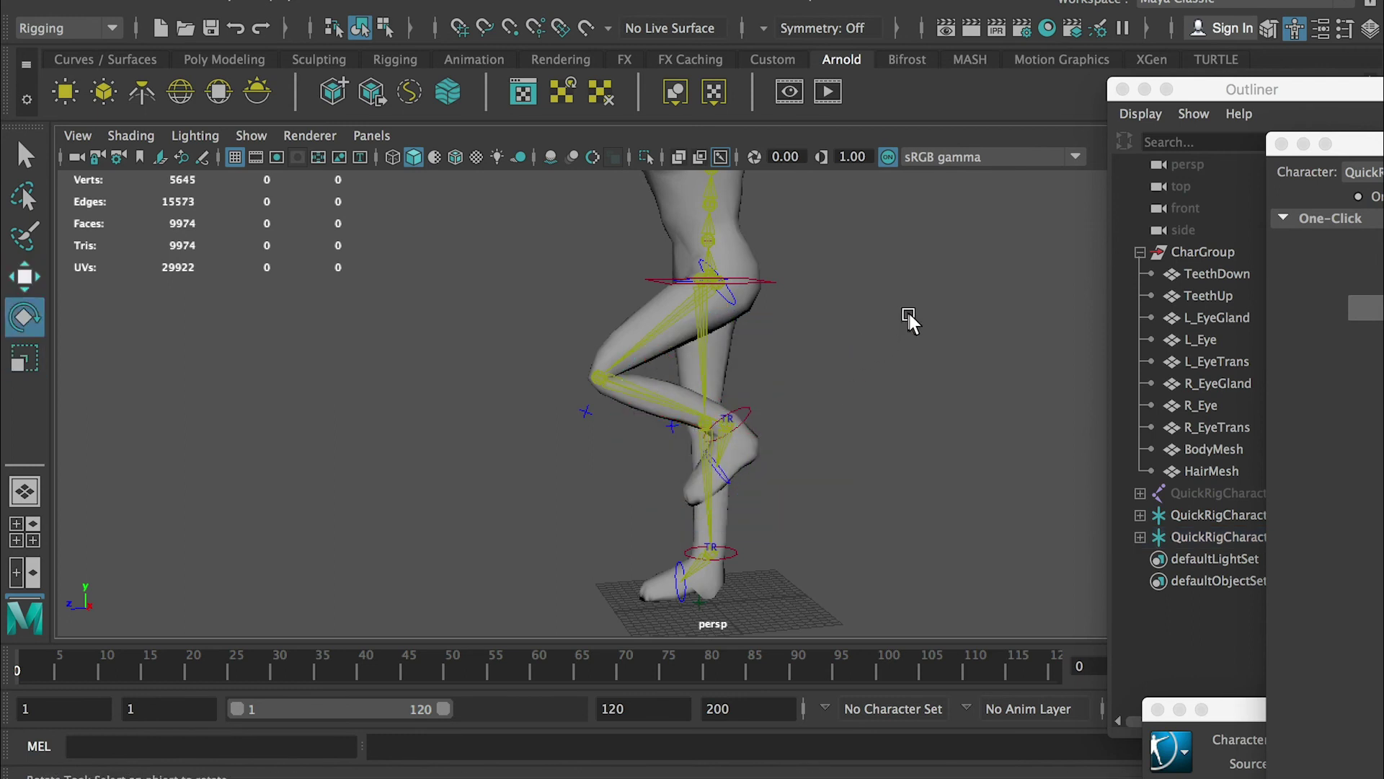
Move the left ankle control further up to lift the bent leg higher
click(744, 414)
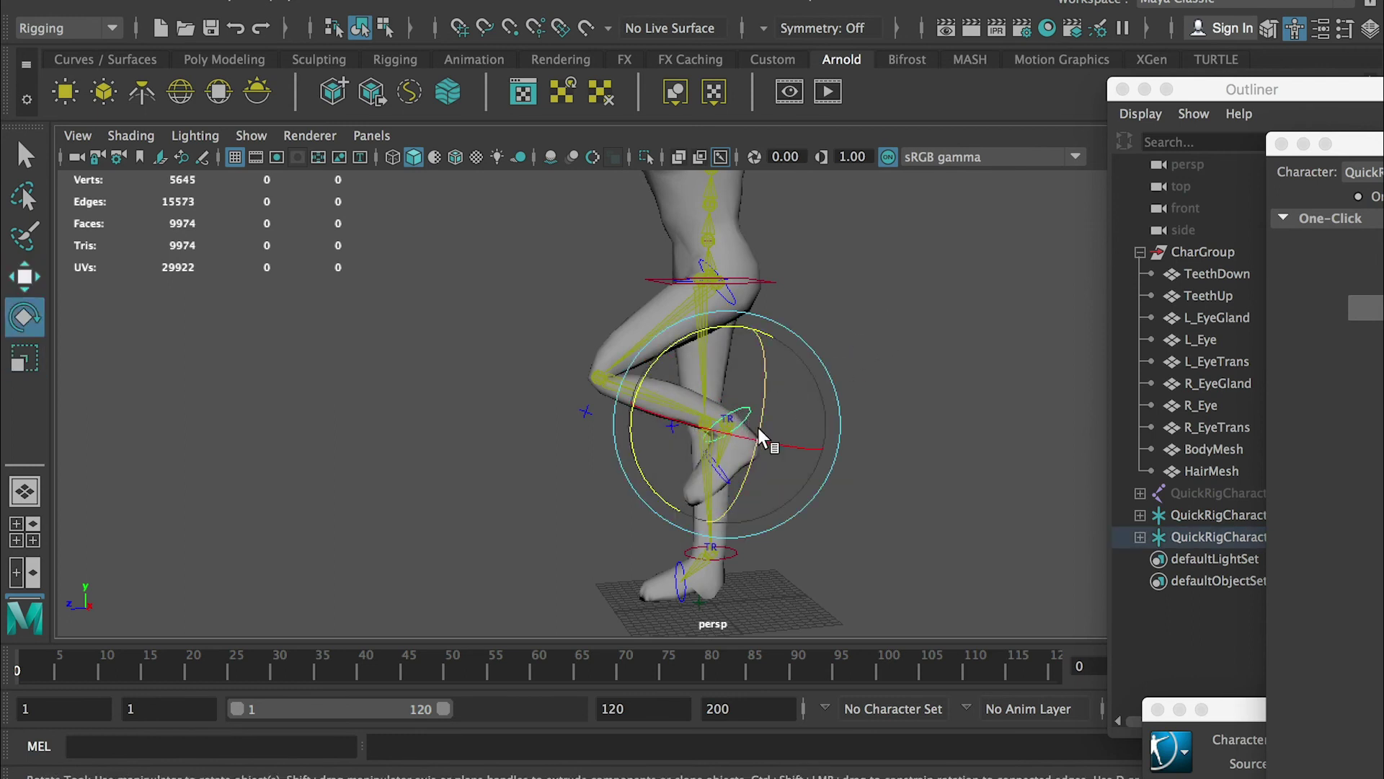
key(w)
drag(706, 432, 763, 303)
Move the left wrist control toward the body to bend the elbow and test the arm's deformation
alt+middle_drag(763, 303, 737, 545)
alt+right_drag(737, 545, 863, 455)
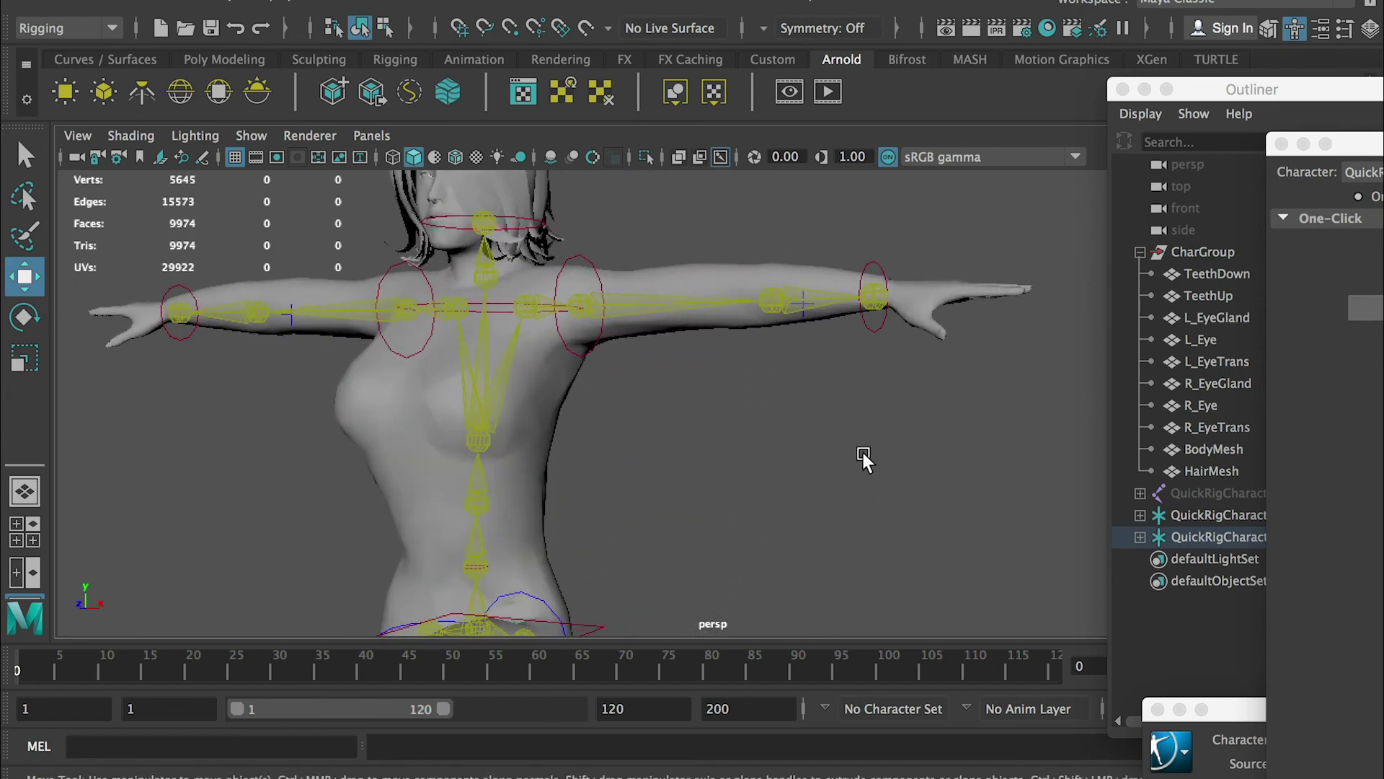
alt+drag(822, 416, 877, 566)
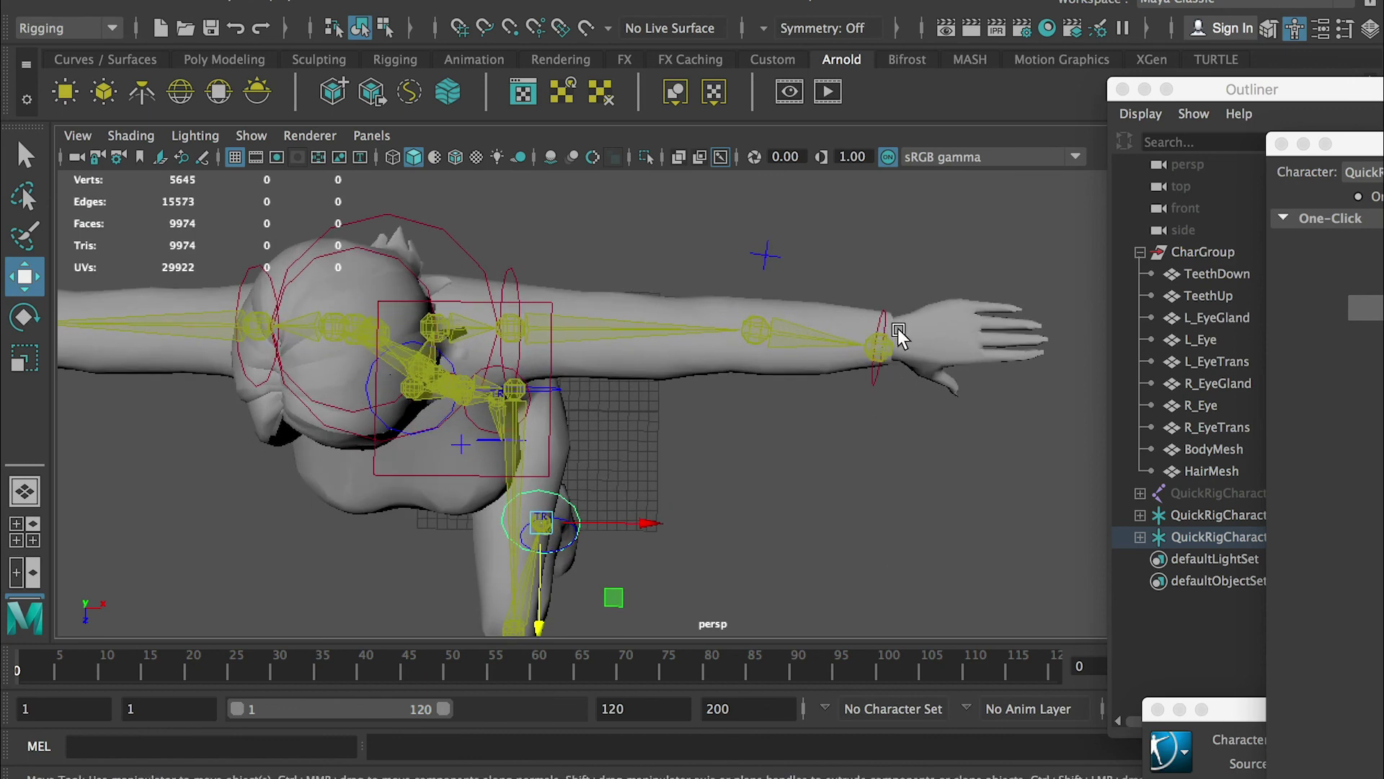
alt+drag(899, 335, 798, 356)
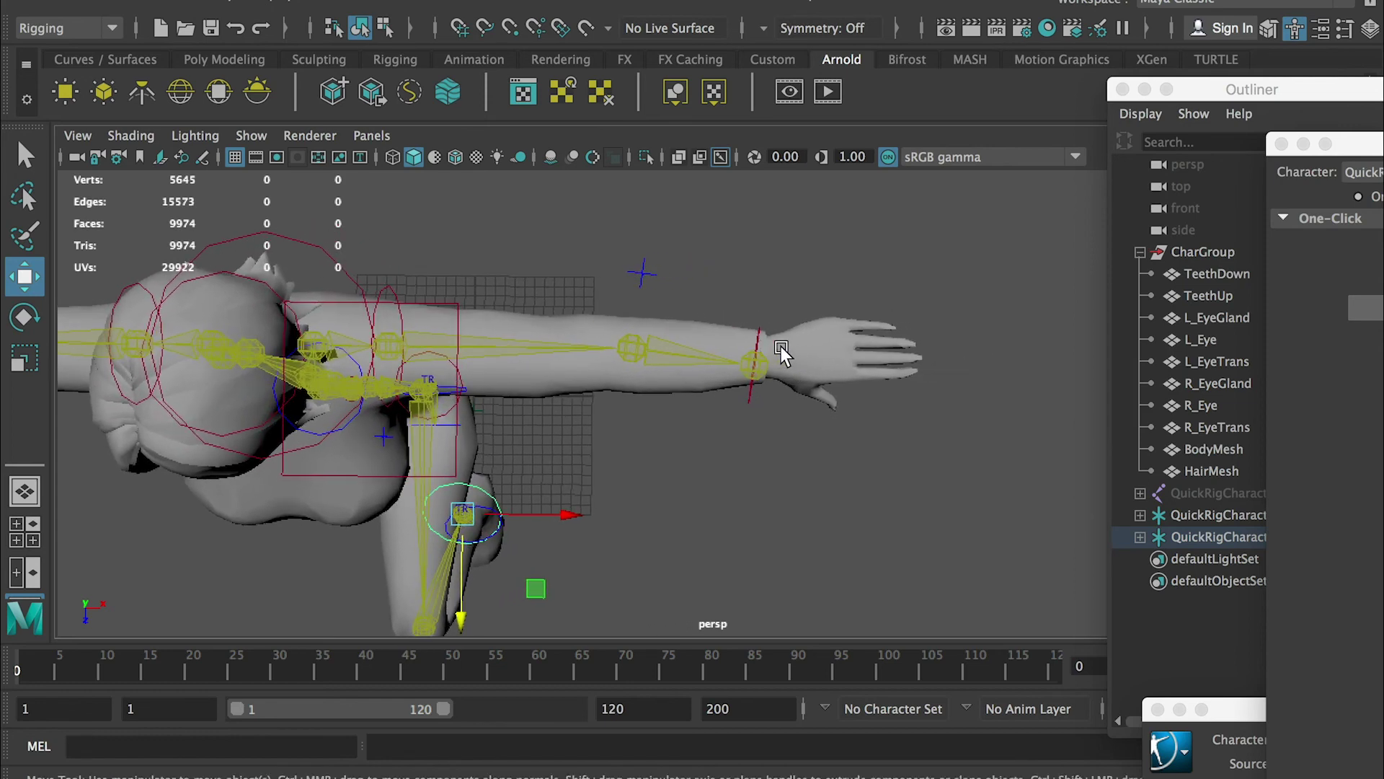
click(626, 347)
mouse_move(633, 342)
alt+mouse_down()
mouse_move(603, 366)
mouse_move(608, 346)
alt+mouse_up()
click(757, 363)
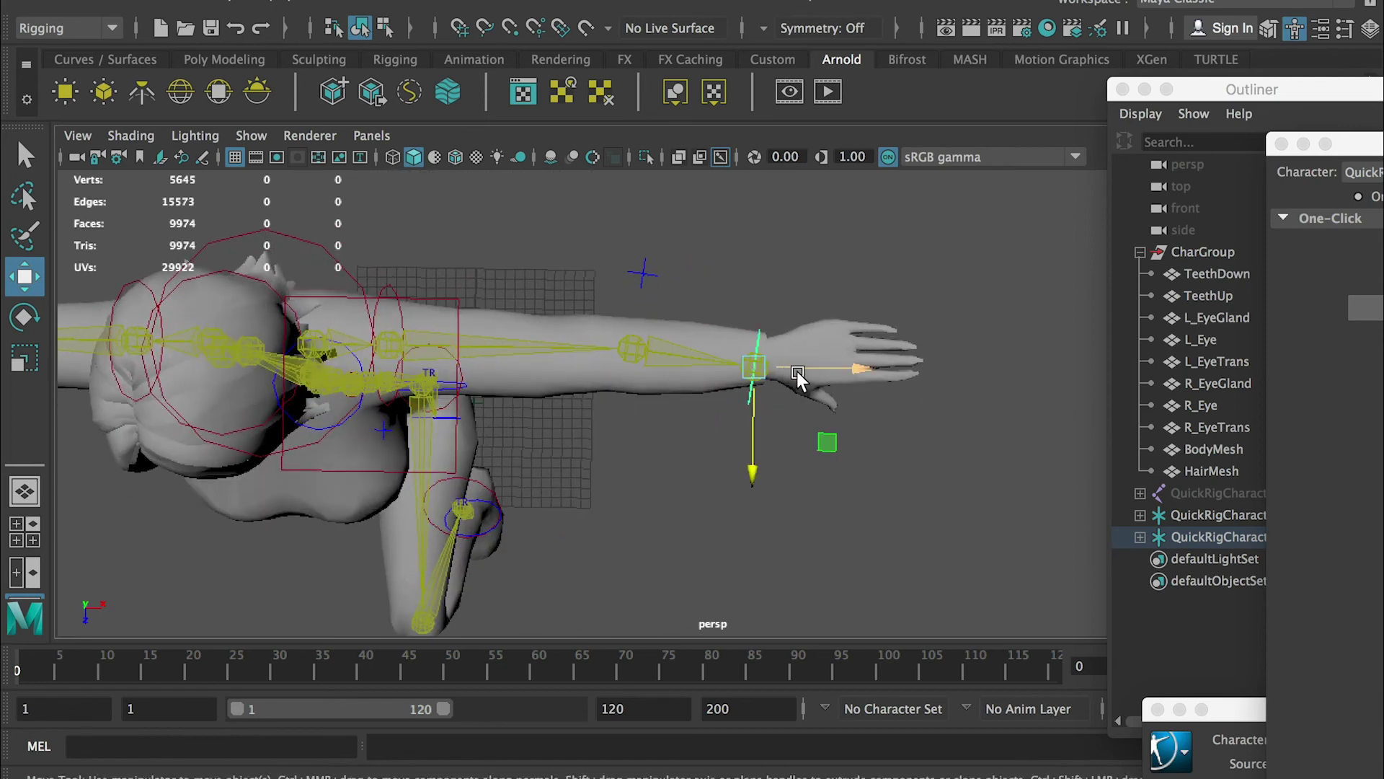
drag(868, 366, 628, 265)
Rotate the left shoulder control to test how the upper arm and shoulder deform
click(629, 267)
key(e)
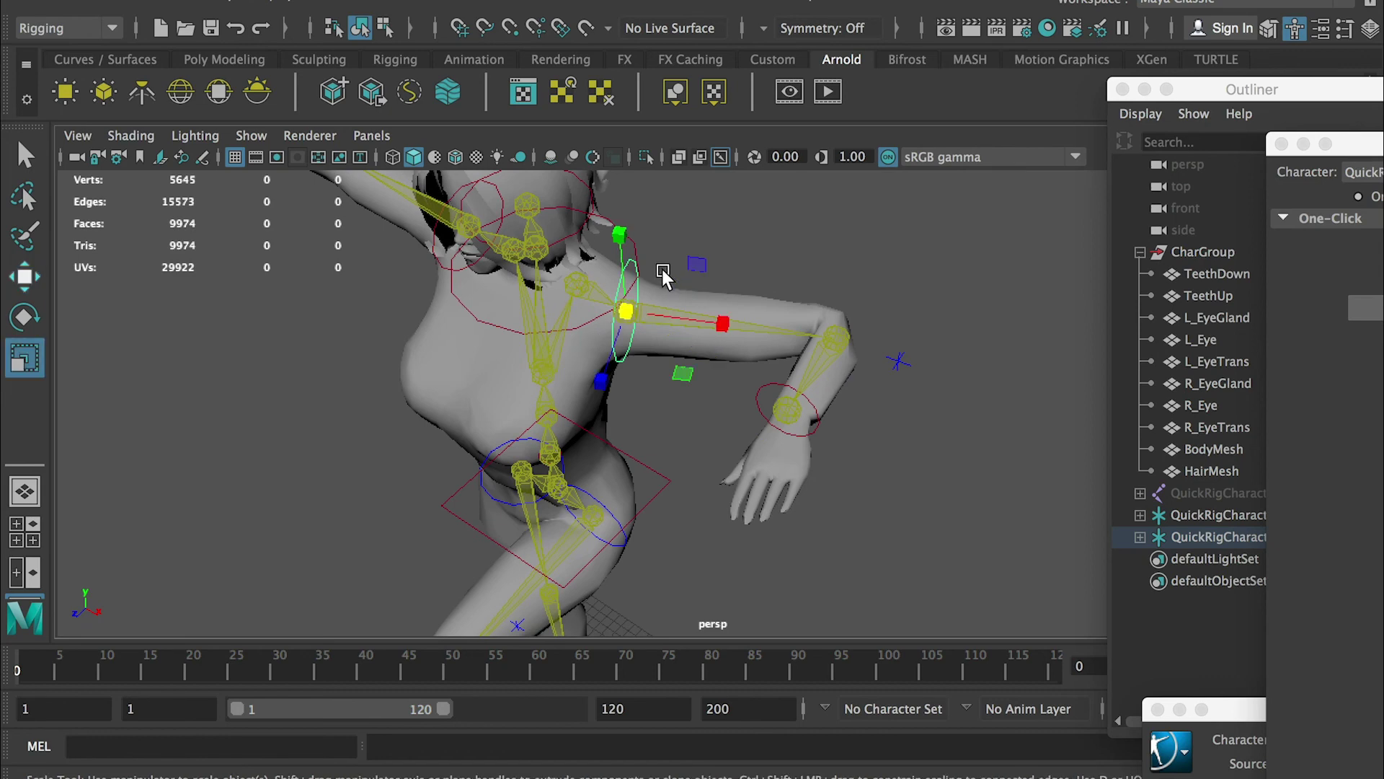
drag(672, 250, 724, 291)
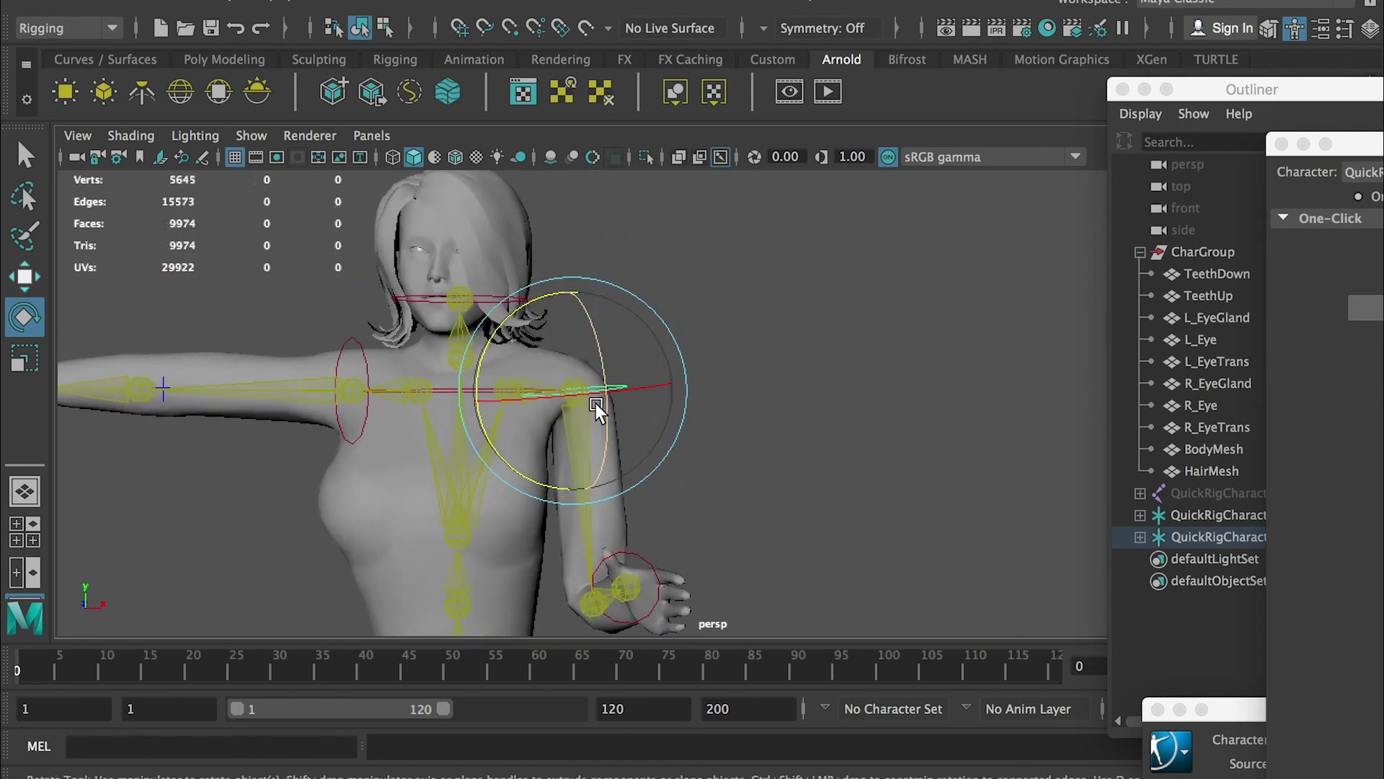
Undo the left arm's pose changes to restore the outstretched arm
key(ctrl+z)
key(ctrl+z)
key(ctrl+z)
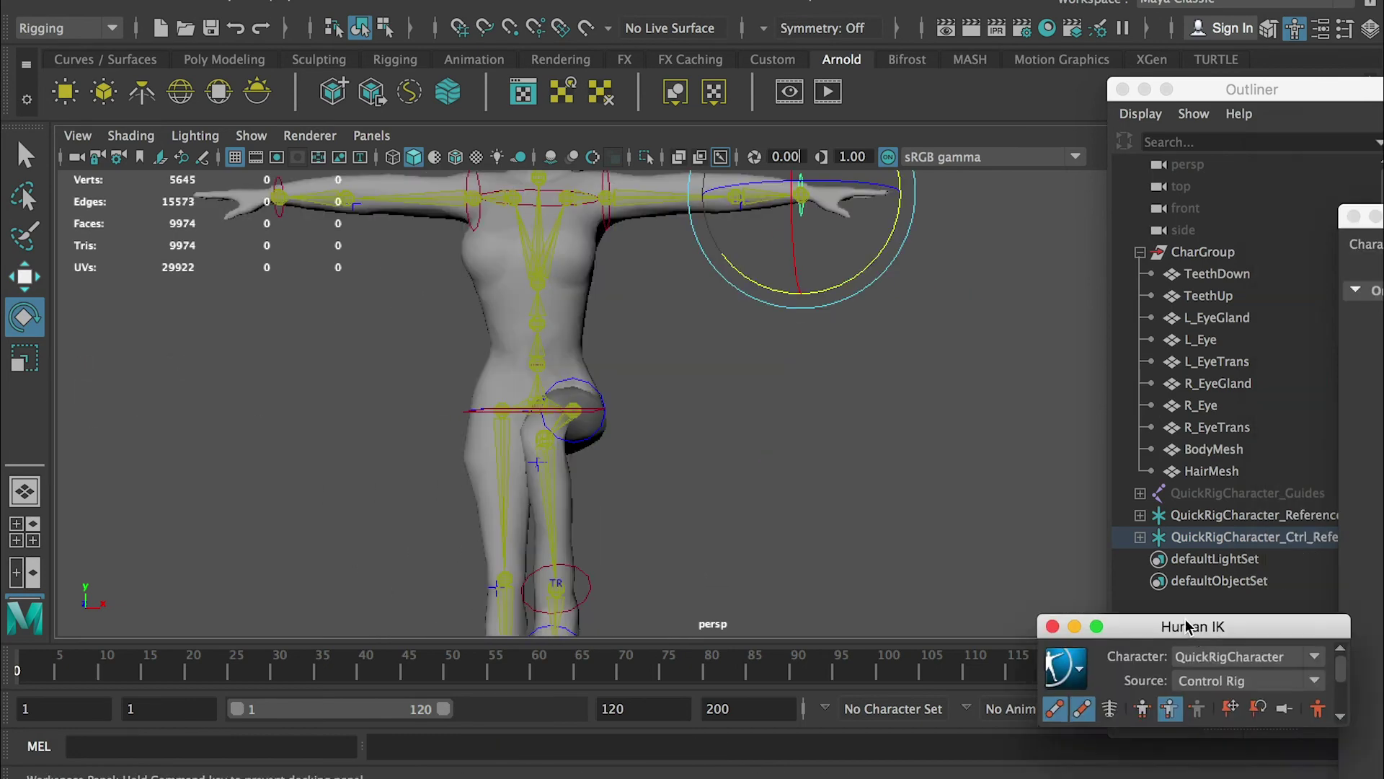
Close and reopen the Human IK character controls, and place their window in open space beside the character
drag(1097, 609, 964, 376)
drag(1366, 217, 1309, 297)
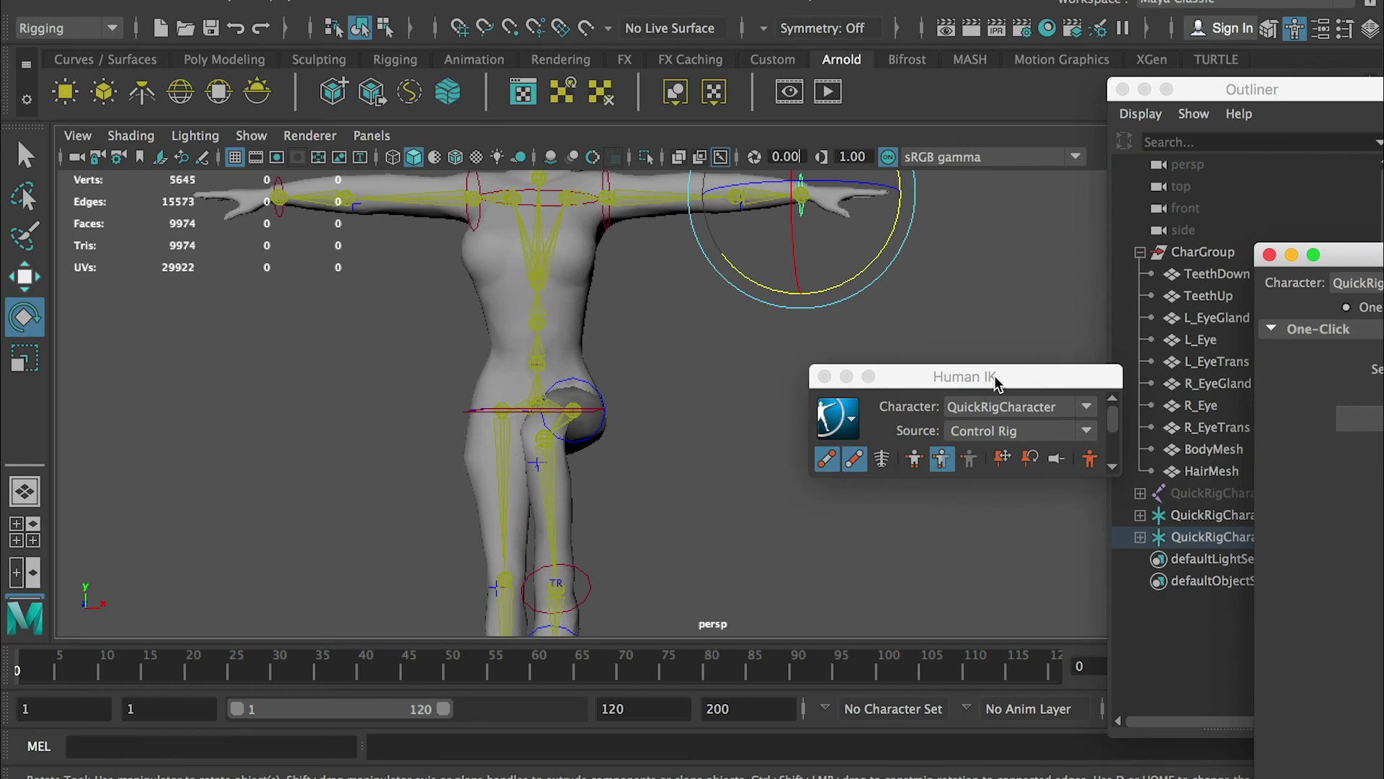
drag(995, 380, 941, 385)
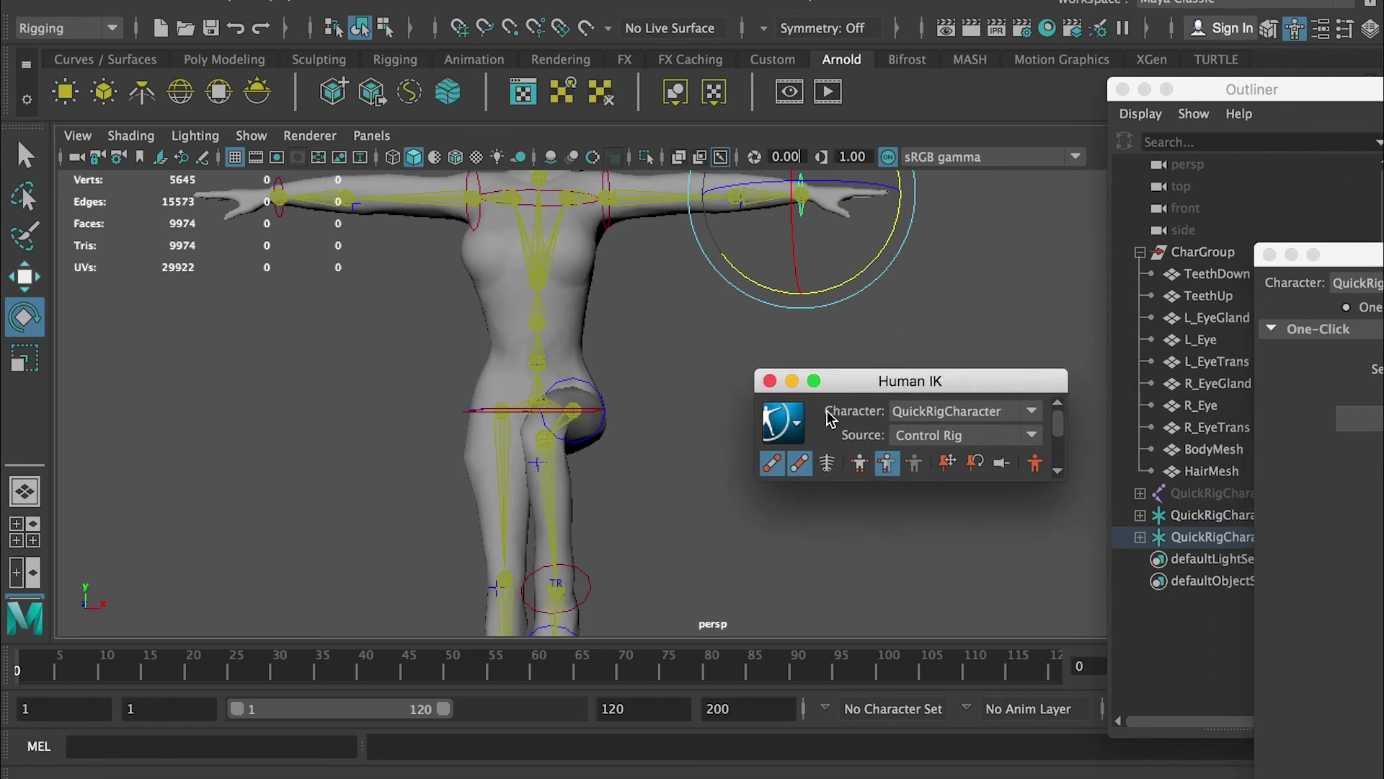
click(770, 380)
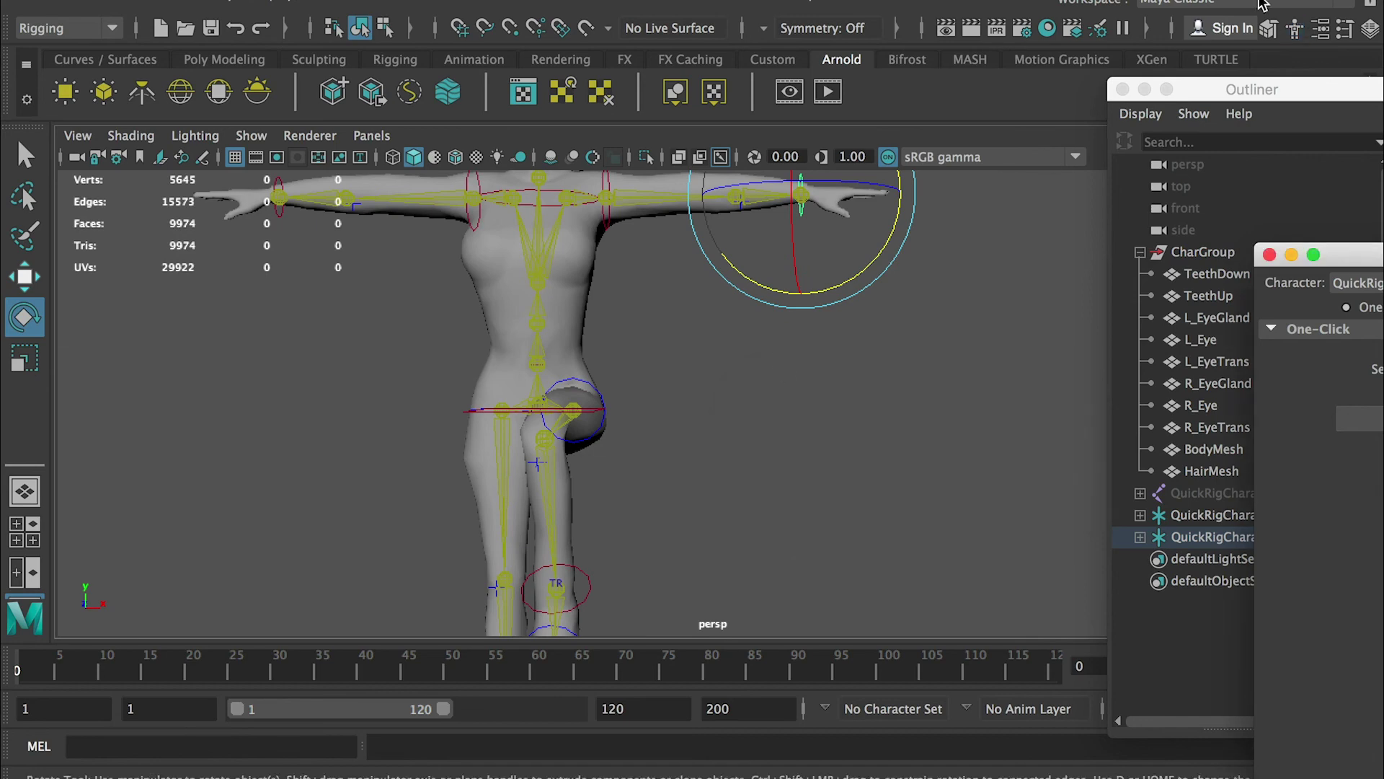
click(1295, 31)
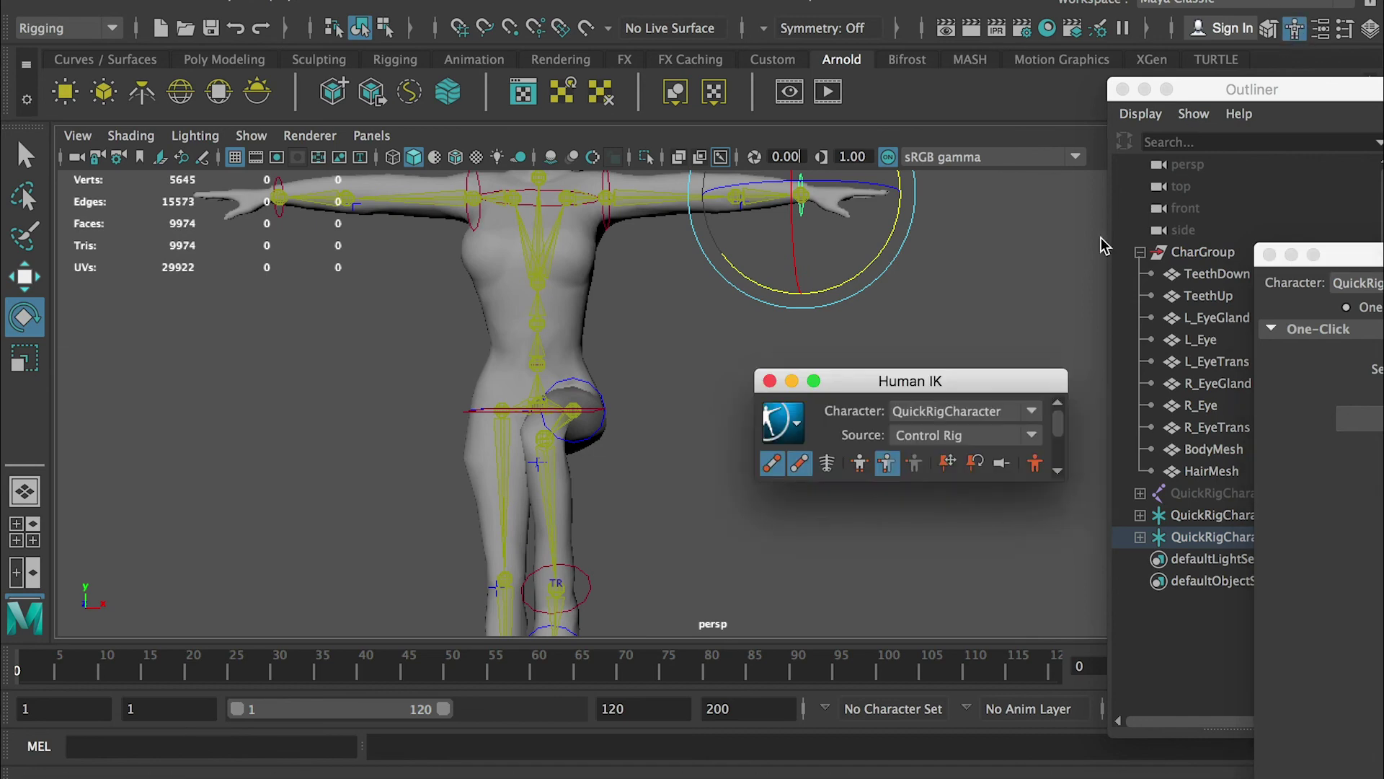
drag(996, 384, 938, 359)
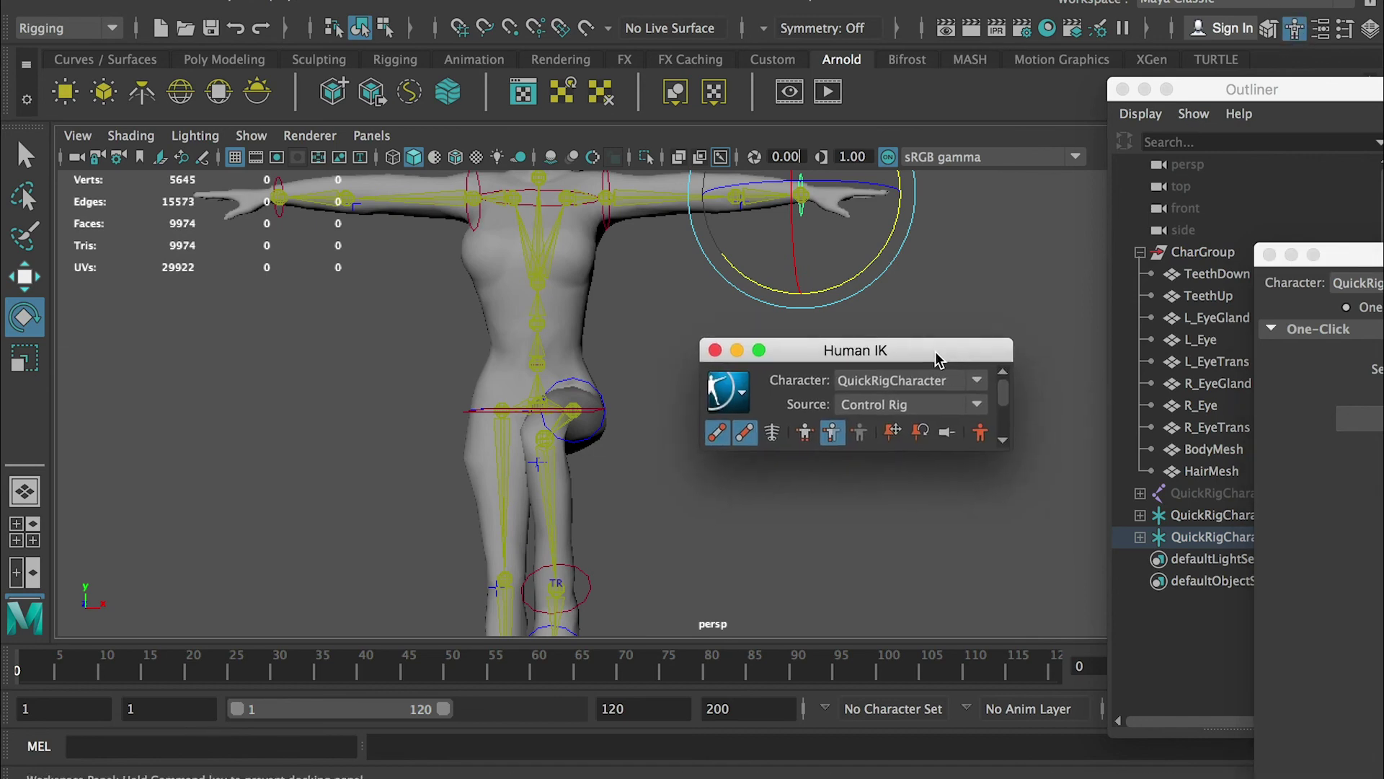
Return the character to its stance pose with Human IK after selecting the left hip control
click(982, 437)
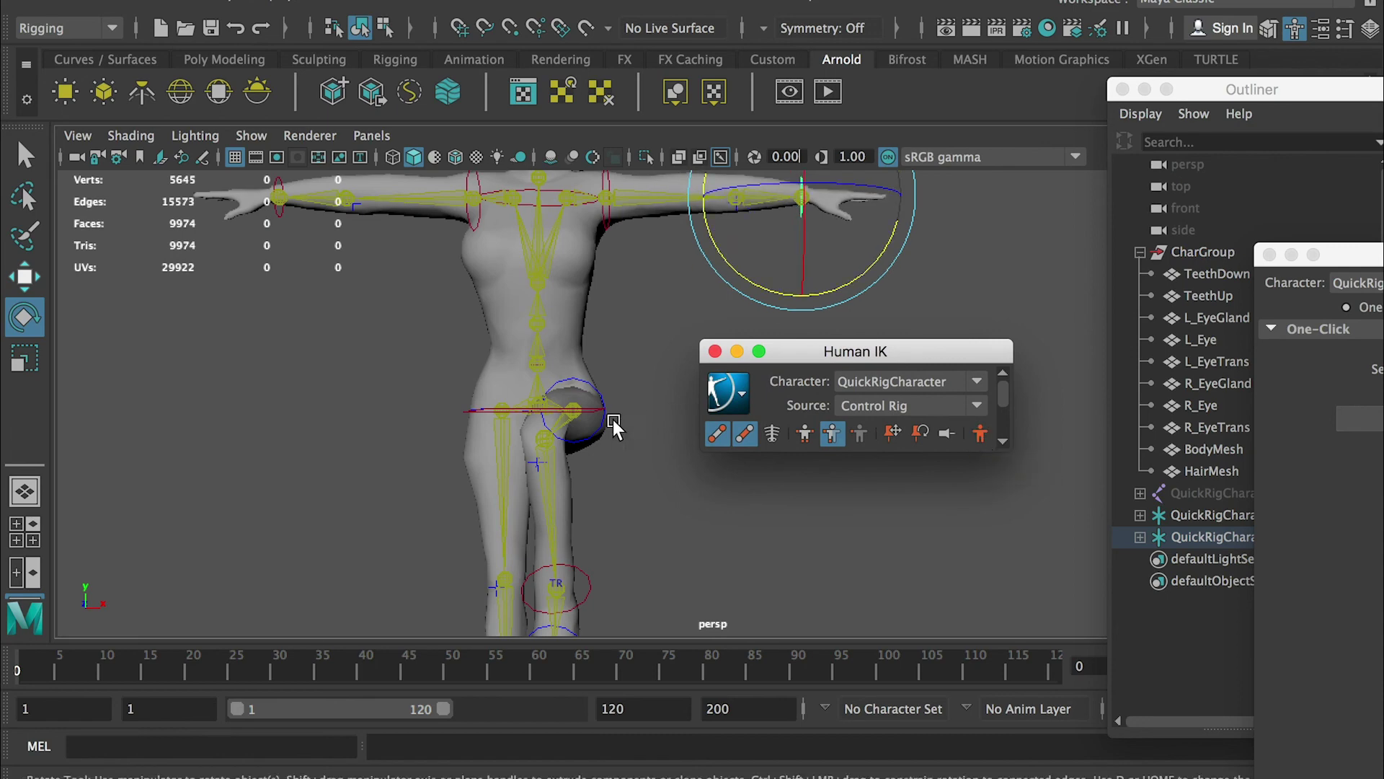
click(603, 393)
click(980, 433)
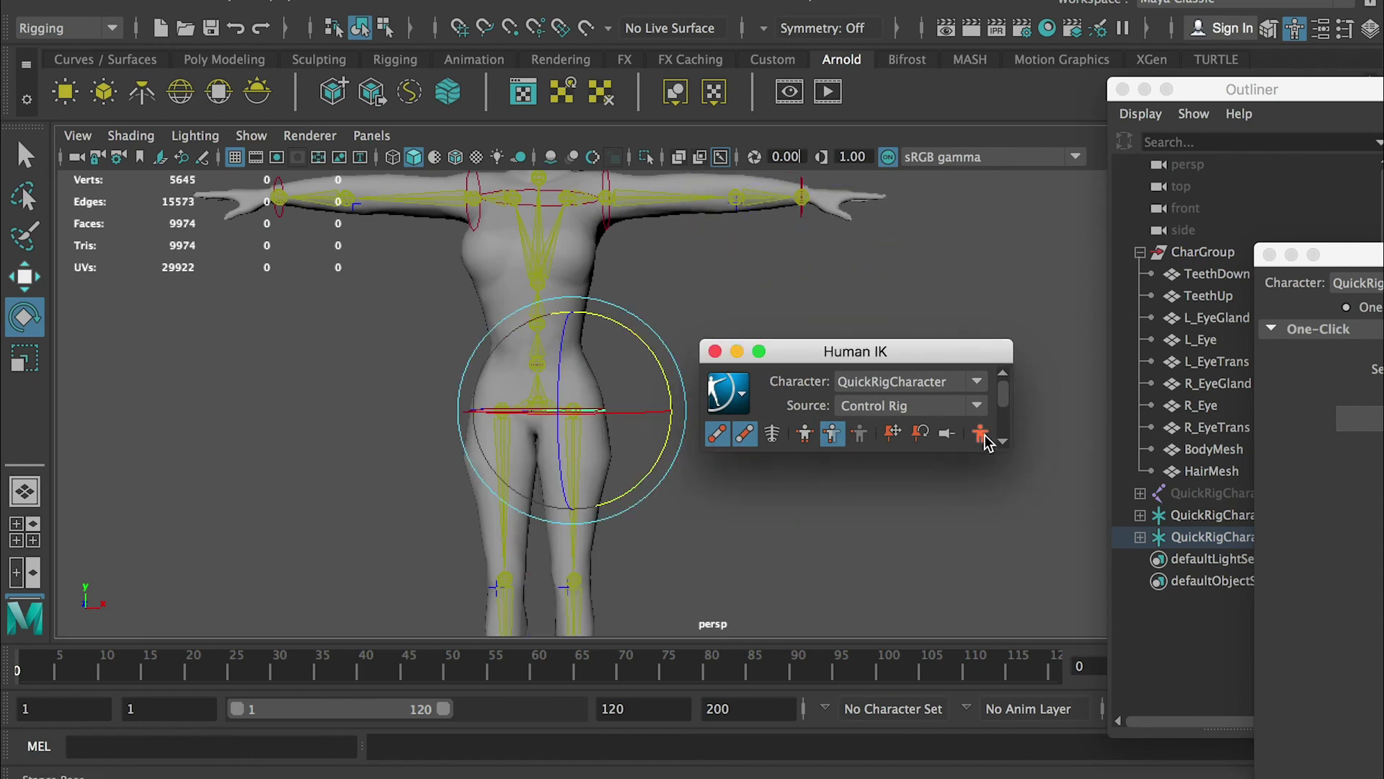
Delete QuickRigCharacter together with its skin, control rig, skeleton and guides
alt+right_drag(885, 500, 637, 404)
alt+middle_drag(637, 404, 585, 292)
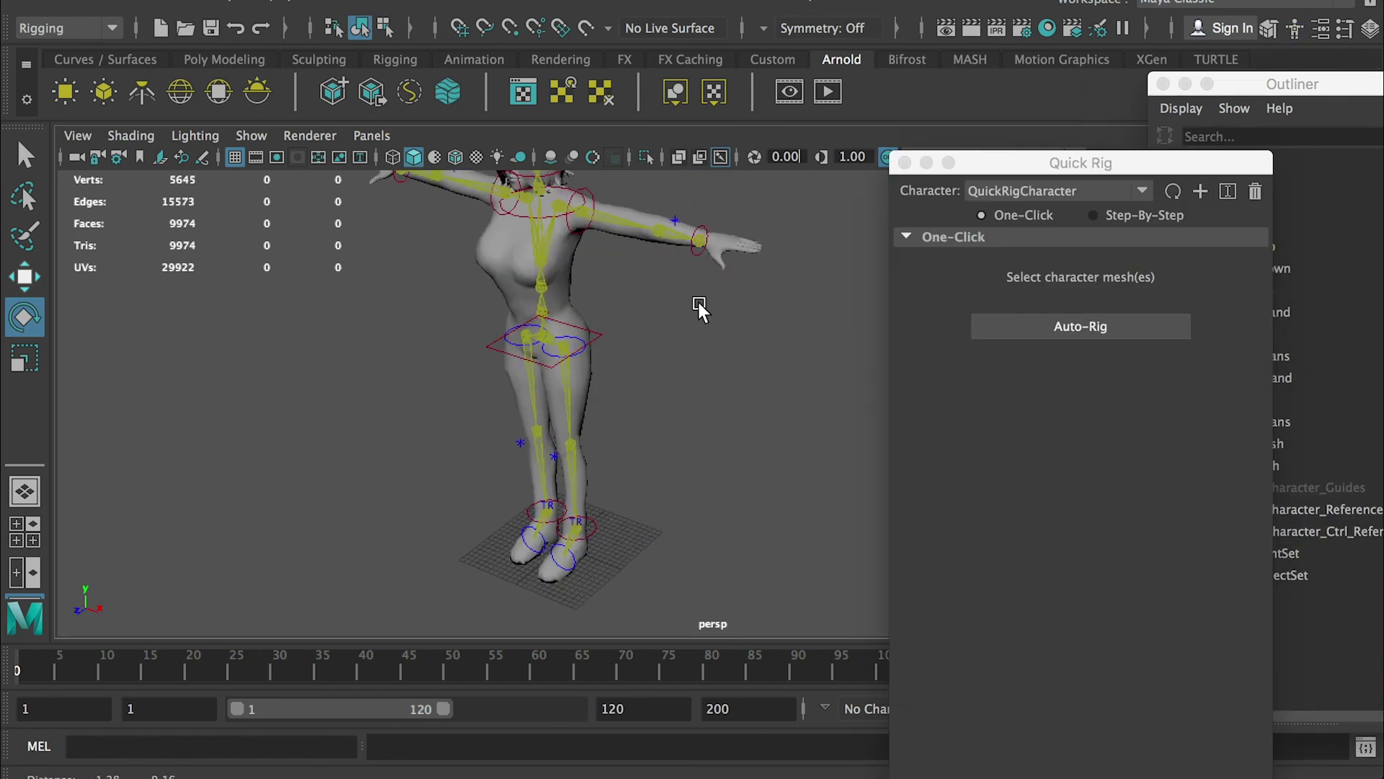
drag(1050, 164, 1005, 180)
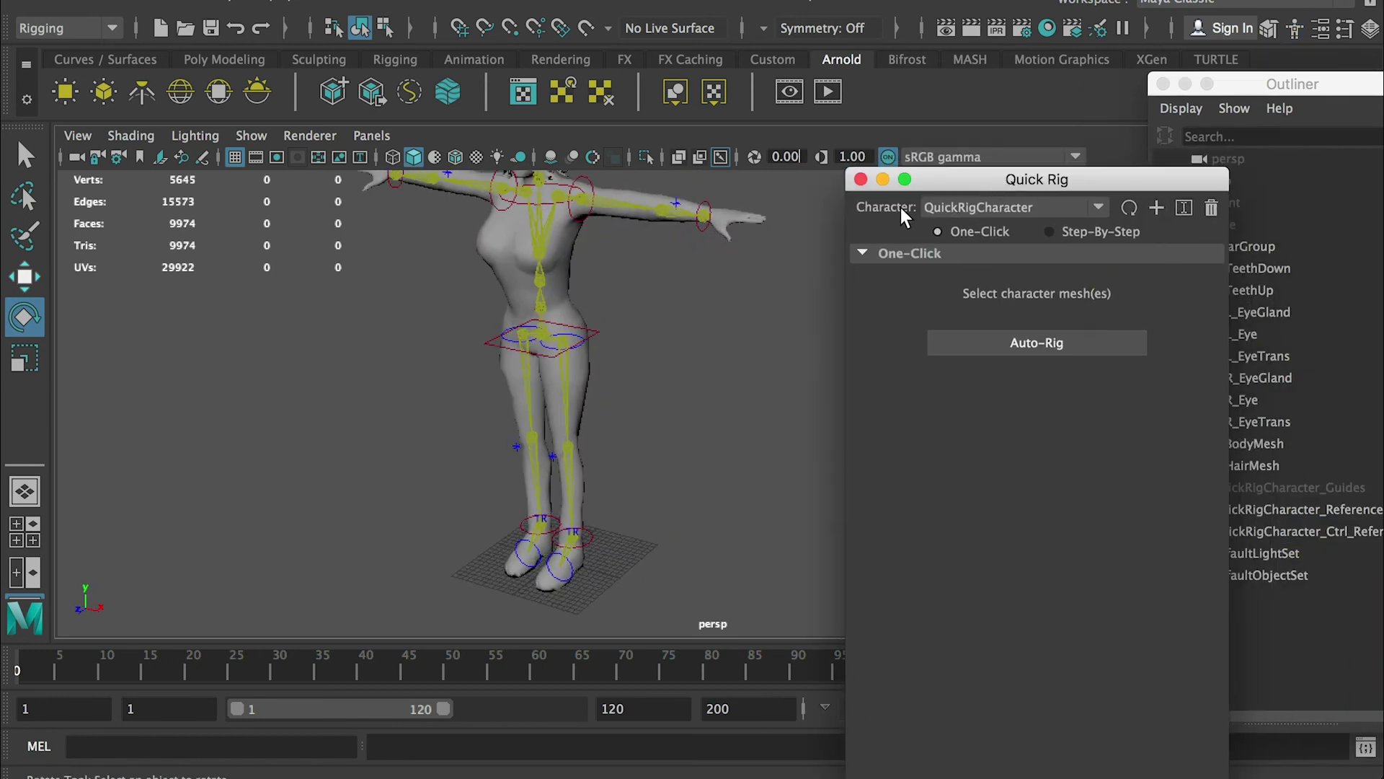
alt+middle_drag(714, 277, 706, 330)
alt+drag(707, 330, 721, 296)
alt+middle_drag(687, 298, 698, 336)
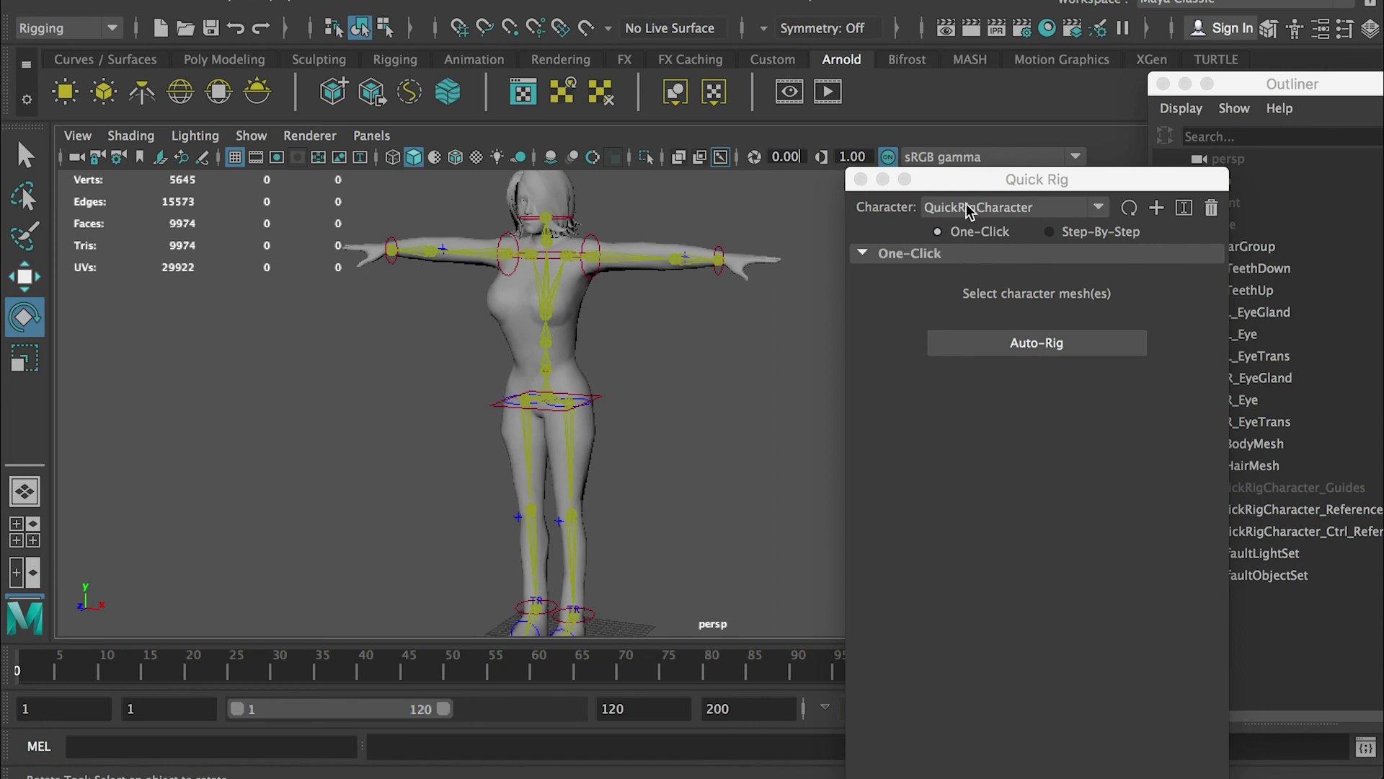
click(1212, 209)
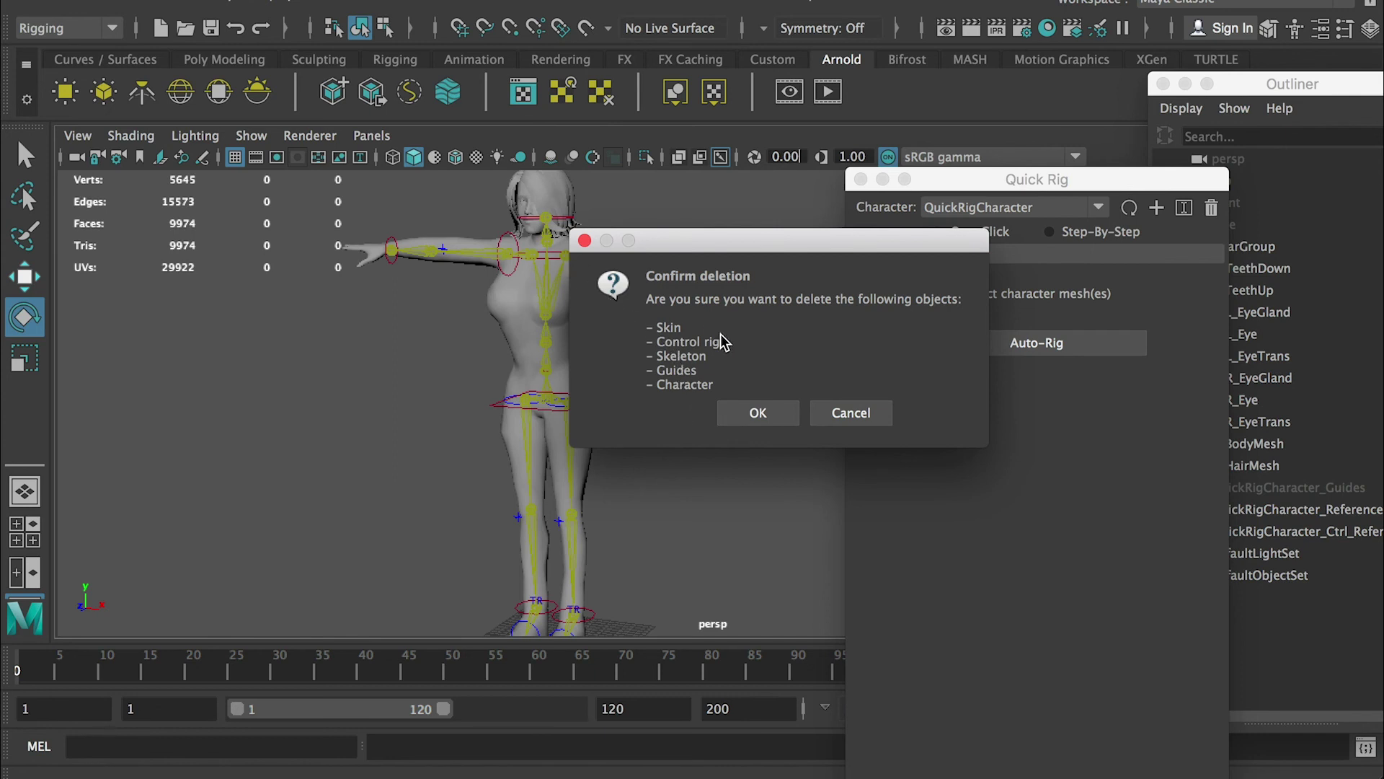
click(774, 414)
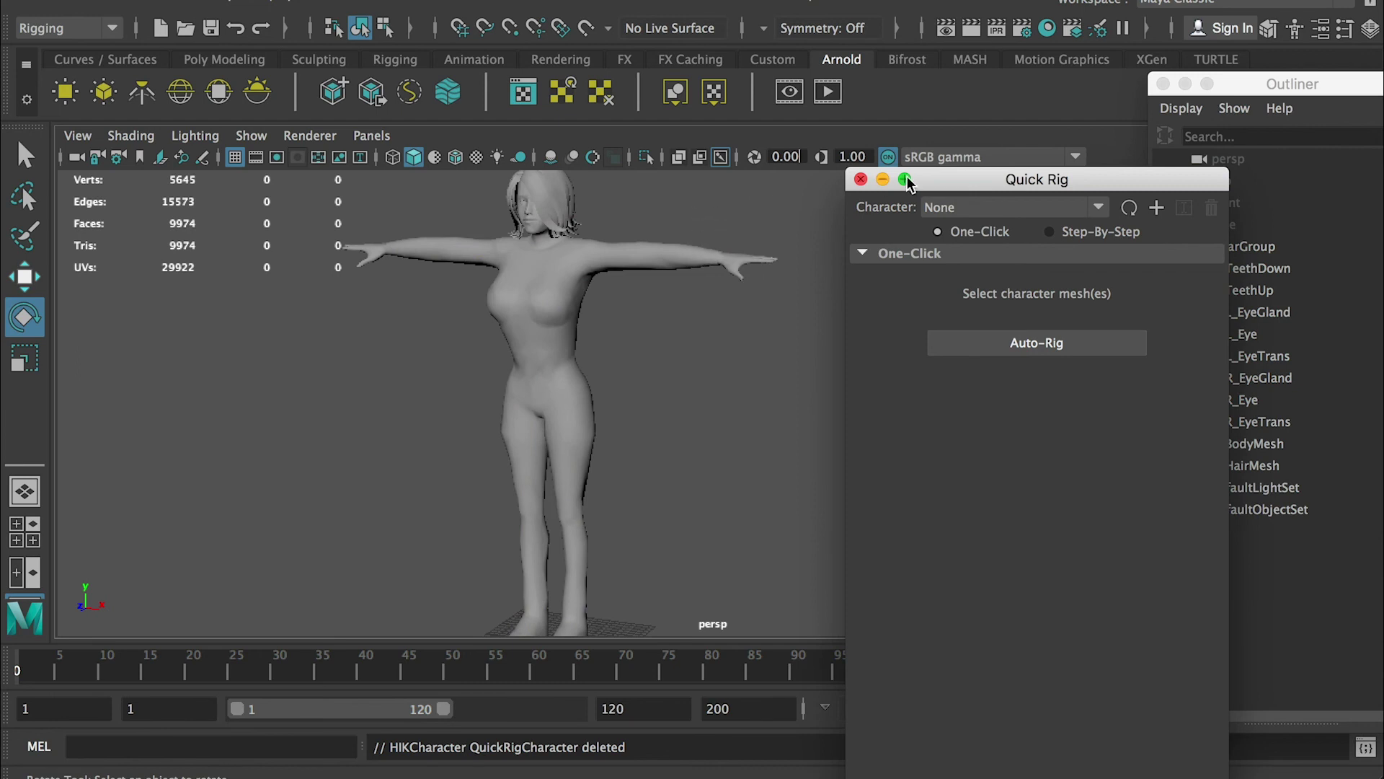
Switch Quick Rig to Step-By-Step mode, select the body mesh and create a new character
drag(938, 182, 1025, 220)
mouse_move(728, 375)
alt+mouse_down()
mouse_move(568, 444)
mouse_move(582, 434)
alt+mouse_up()
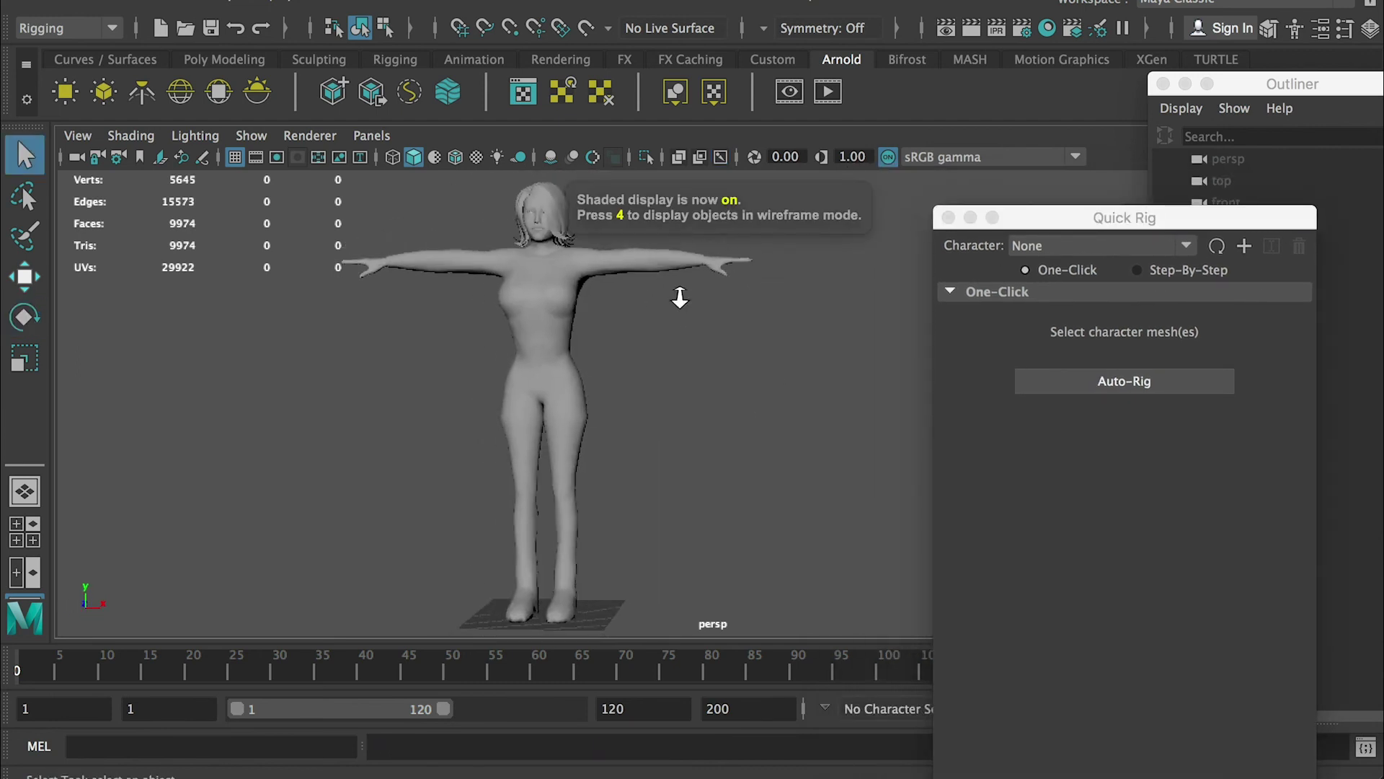
alt+drag(680, 297, 707, 288)
drag(1088, 220, 954, 218)
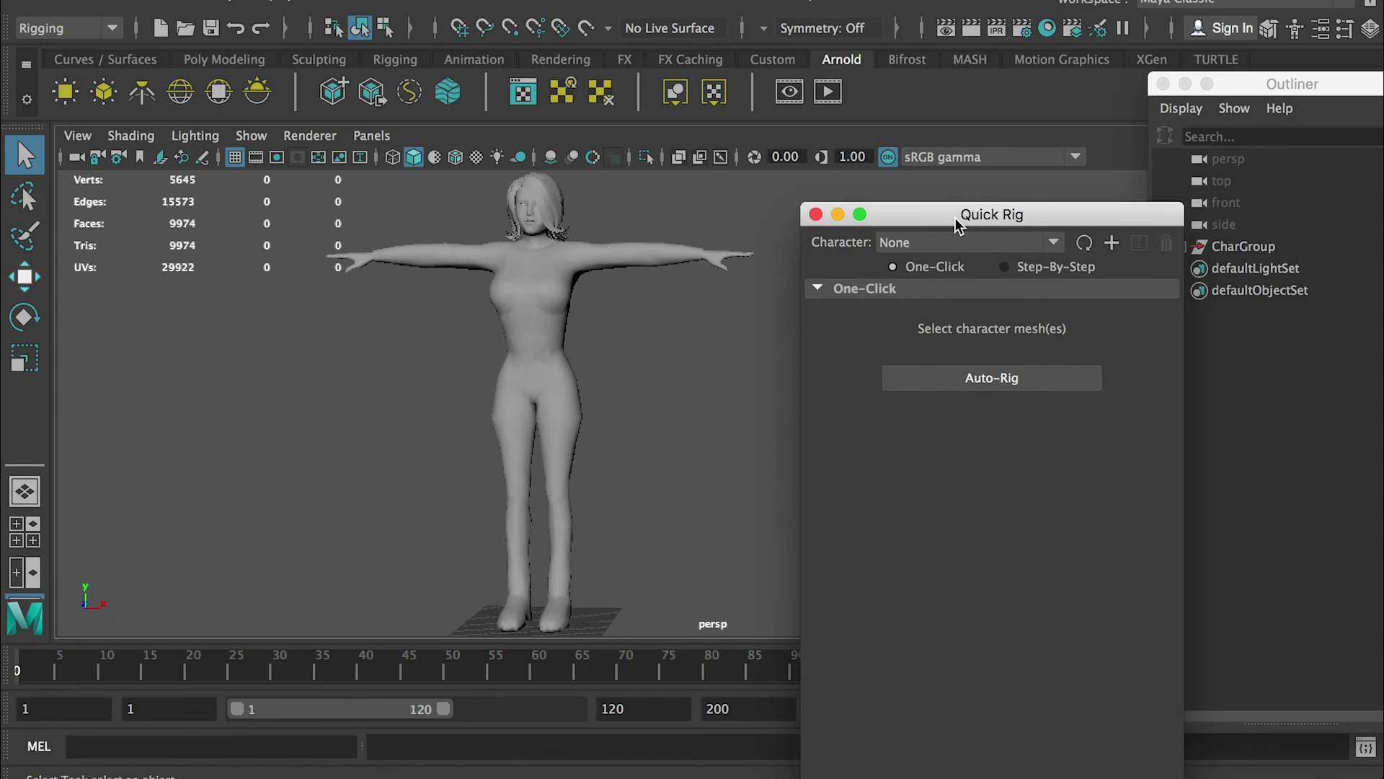
click(1006, 267)
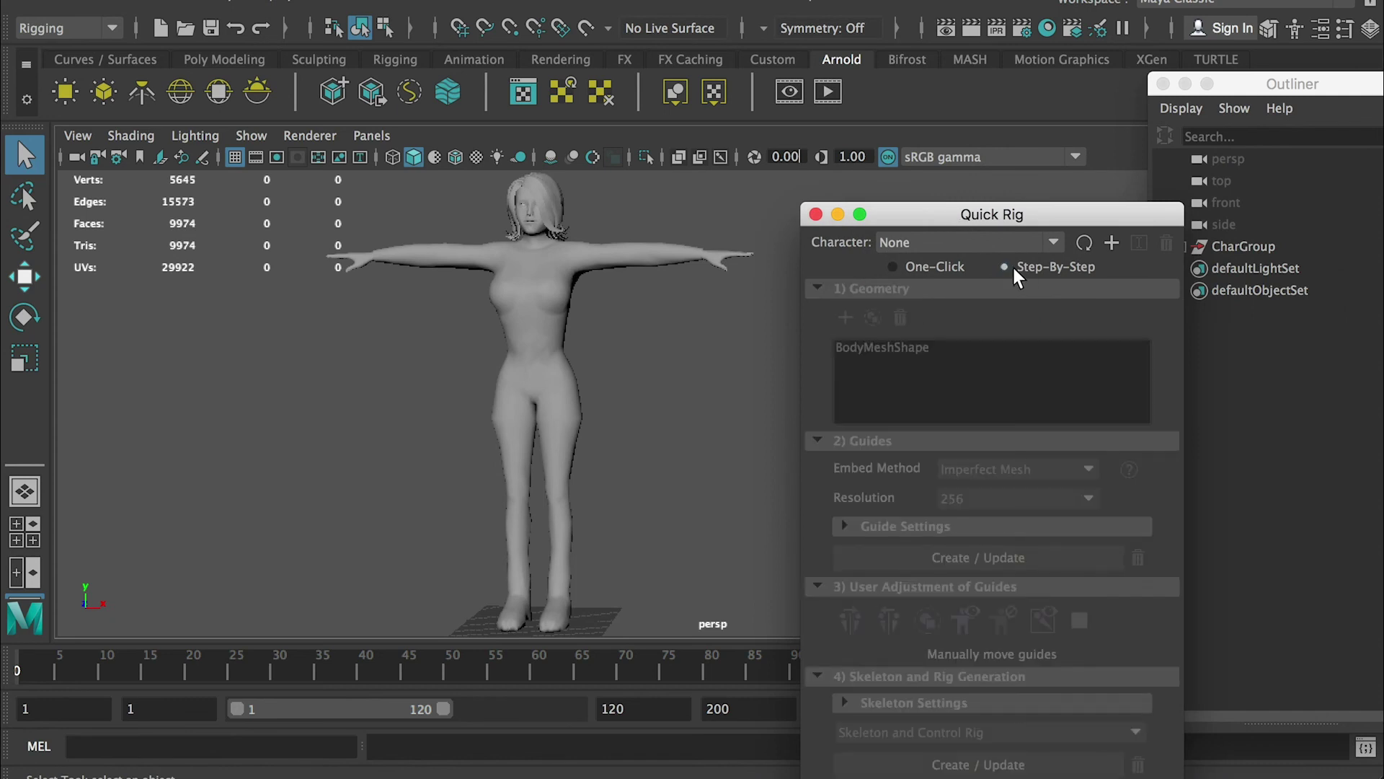
click(556, 284)
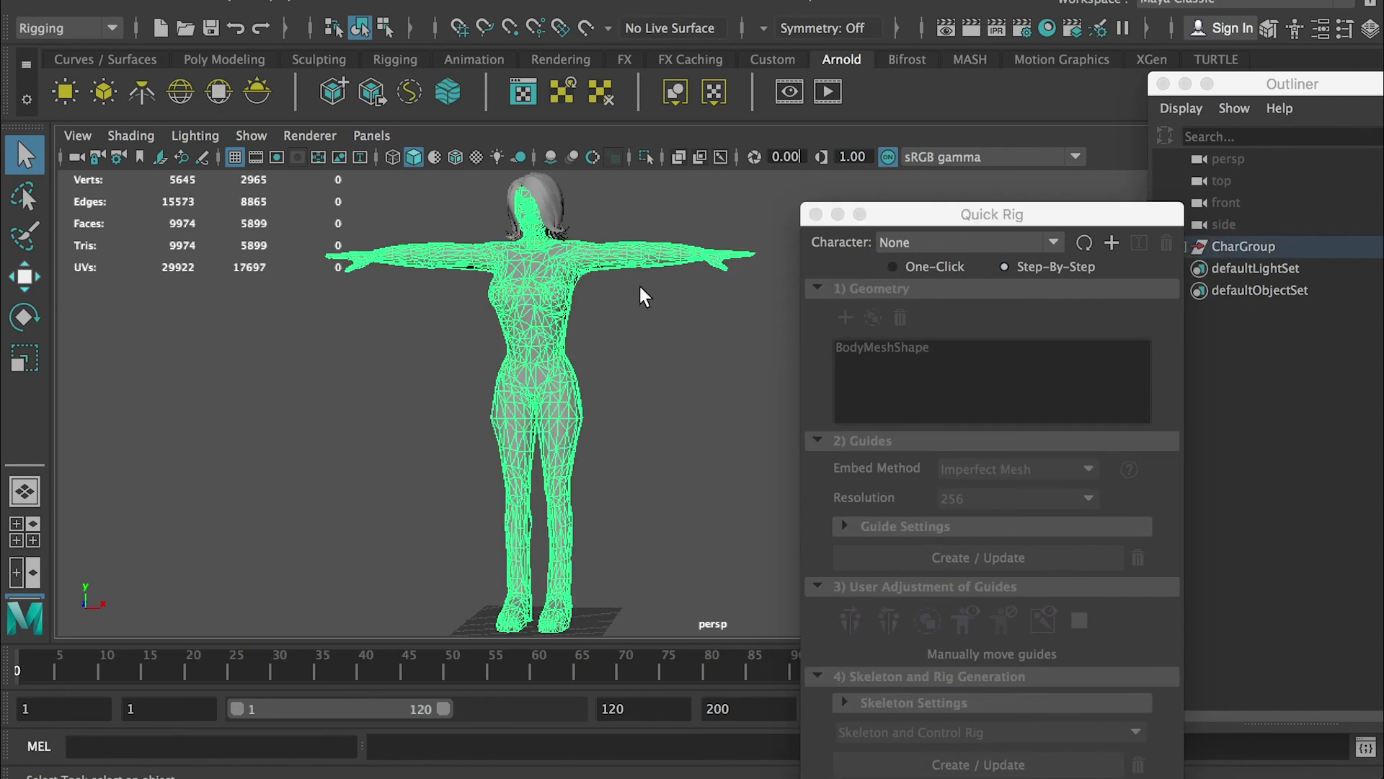
click(1111, 244)
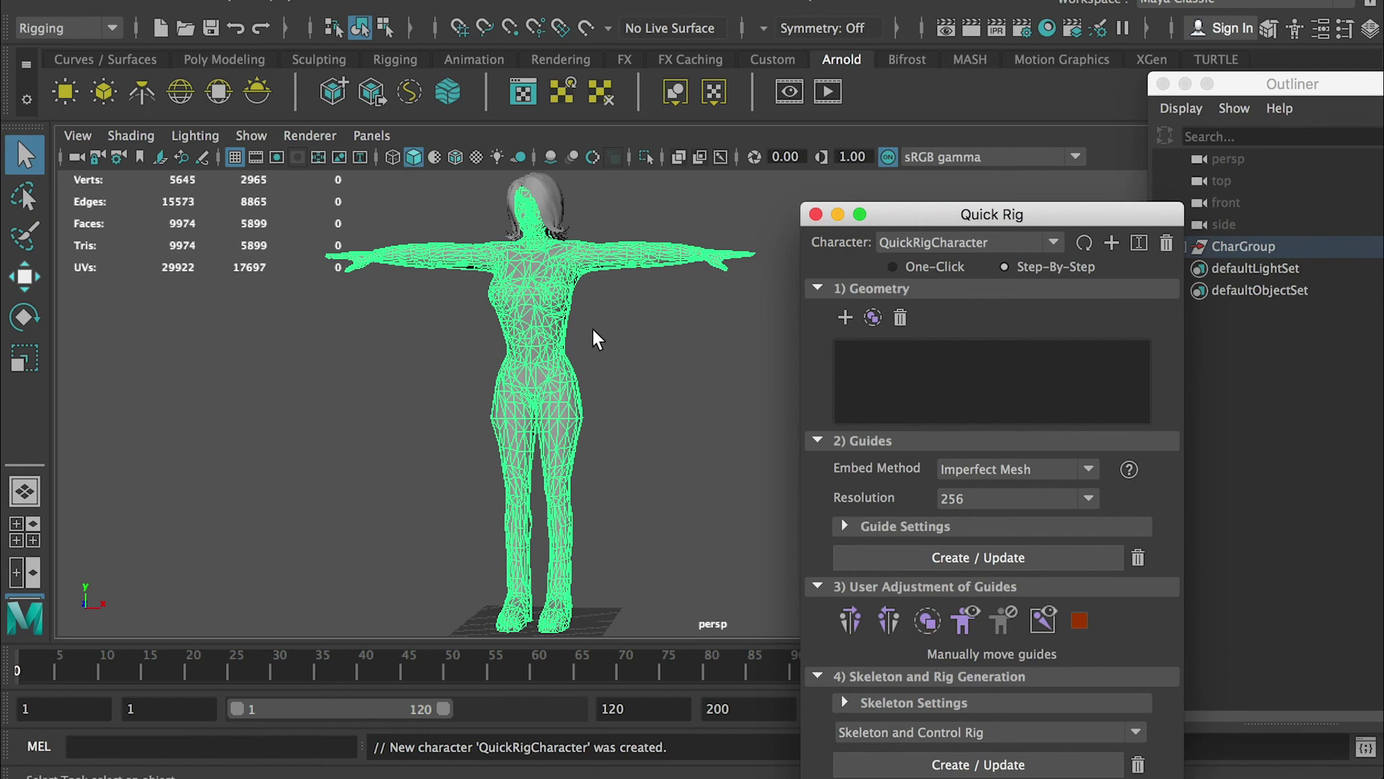
Add the selected body mesh to the Quick Rig geometry list and select BodyMesh inside CharGroup
alt+right_drag(599, 285, 692, 375)
alt+middle_drag(555, 271, 565, 334)
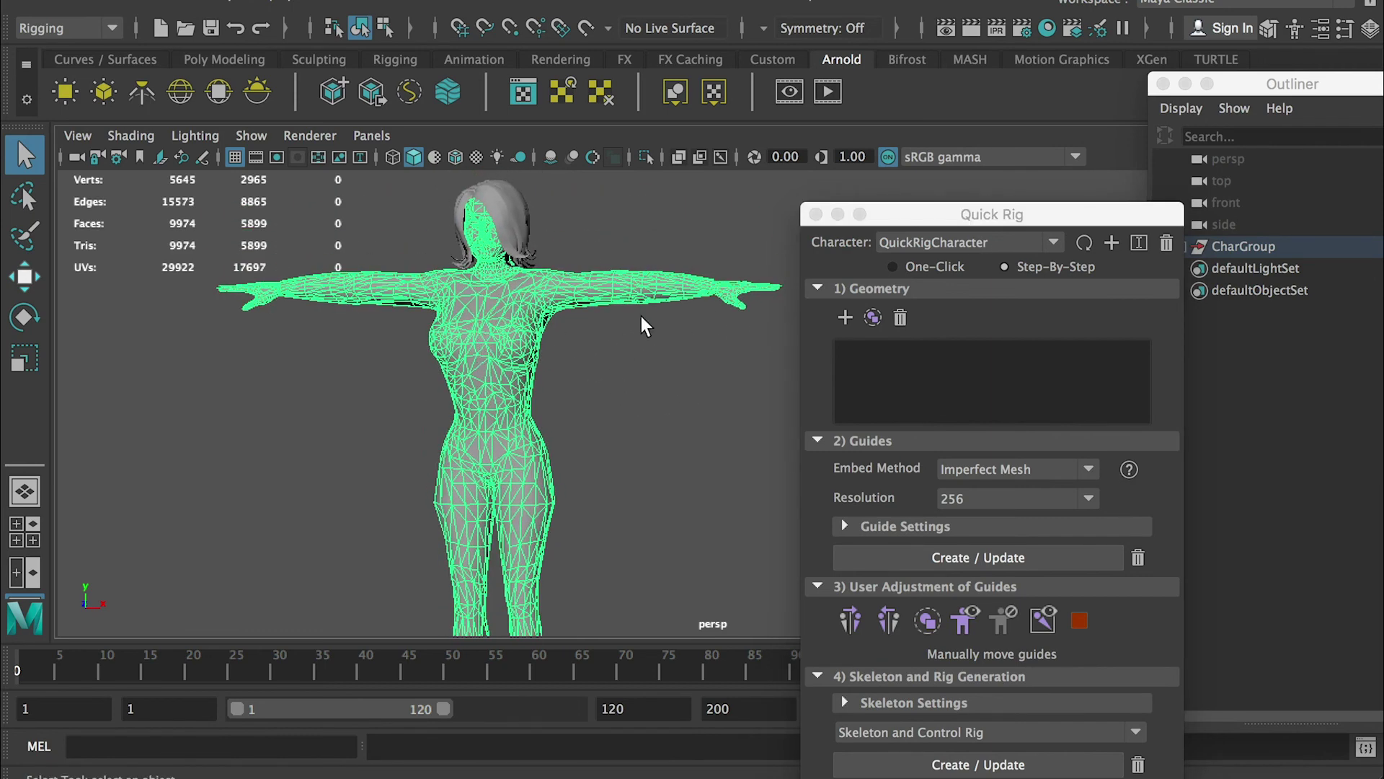
click(846, 319)
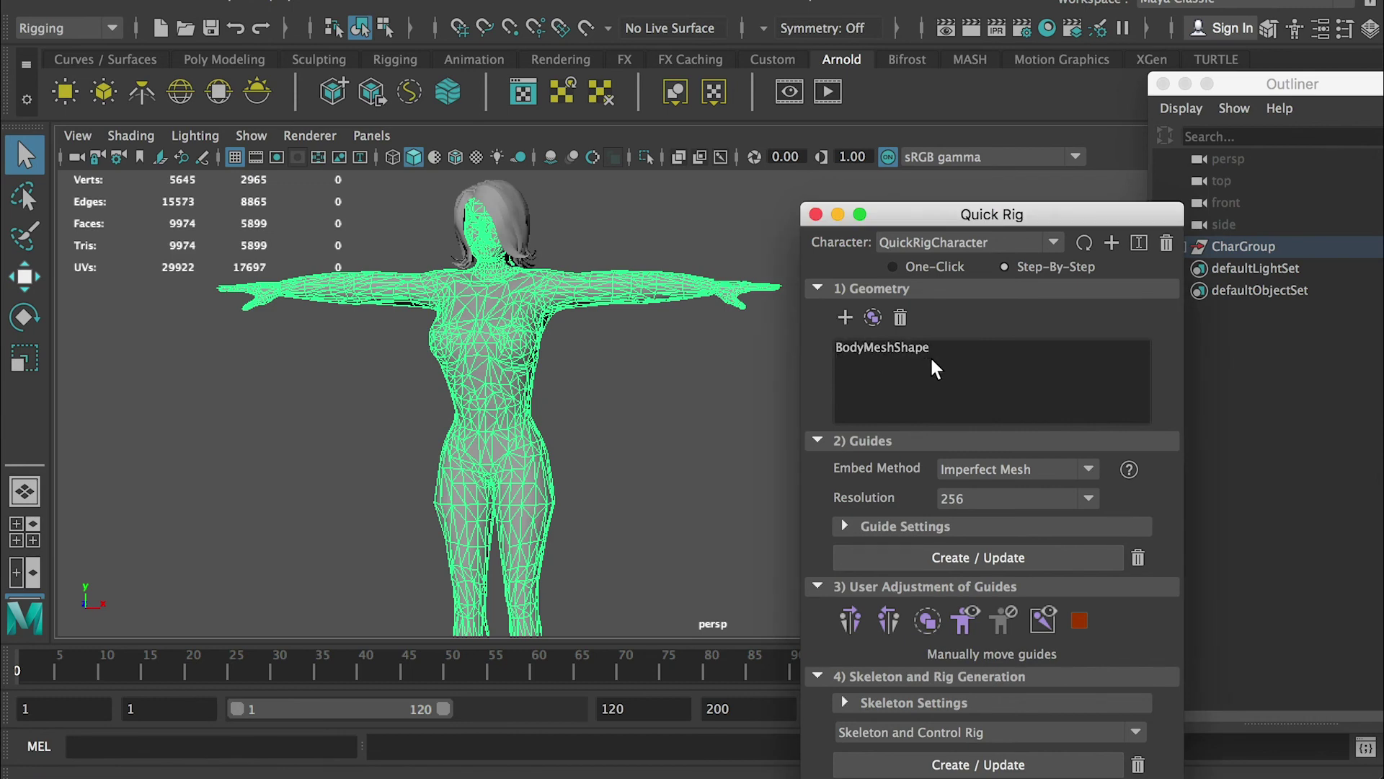
drag(1175, 226, 1116, 219)
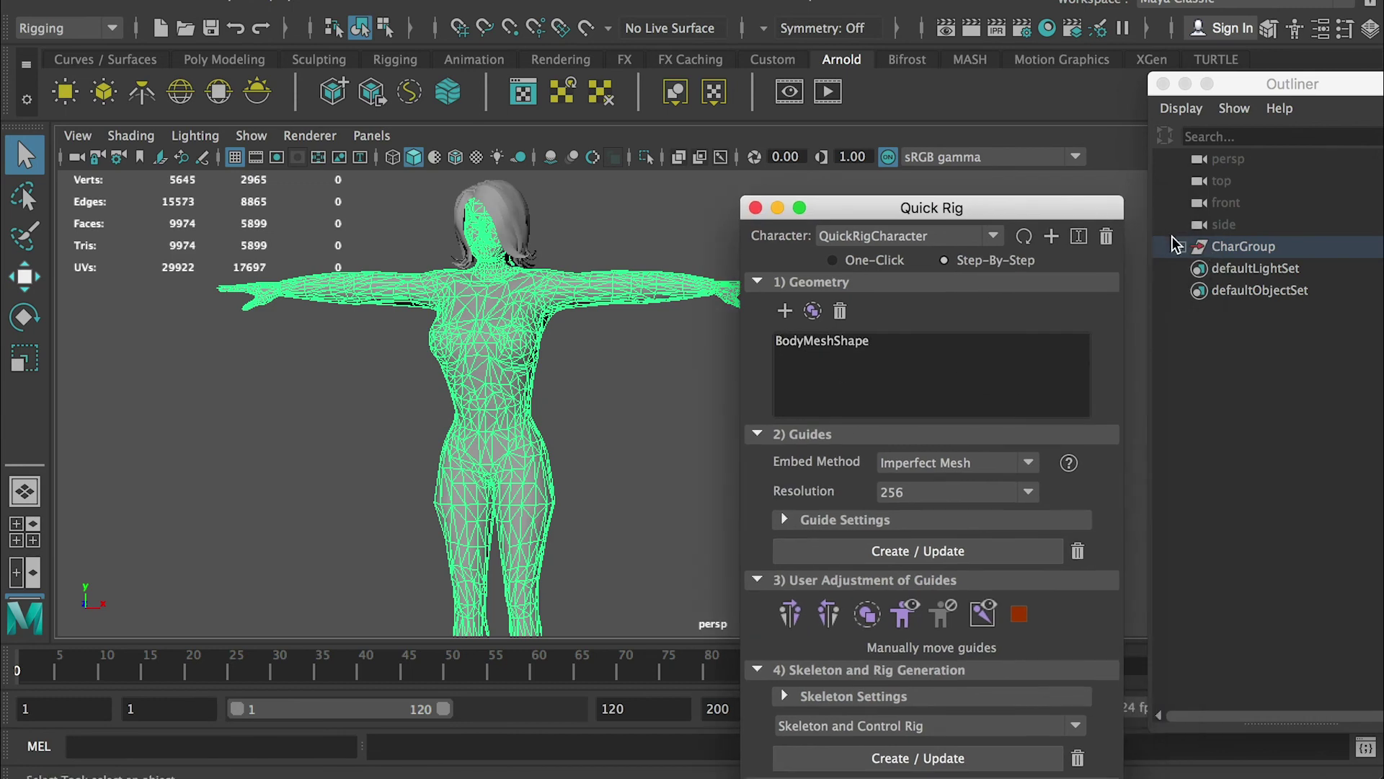
click(1181, 246)
click(1255, 444)
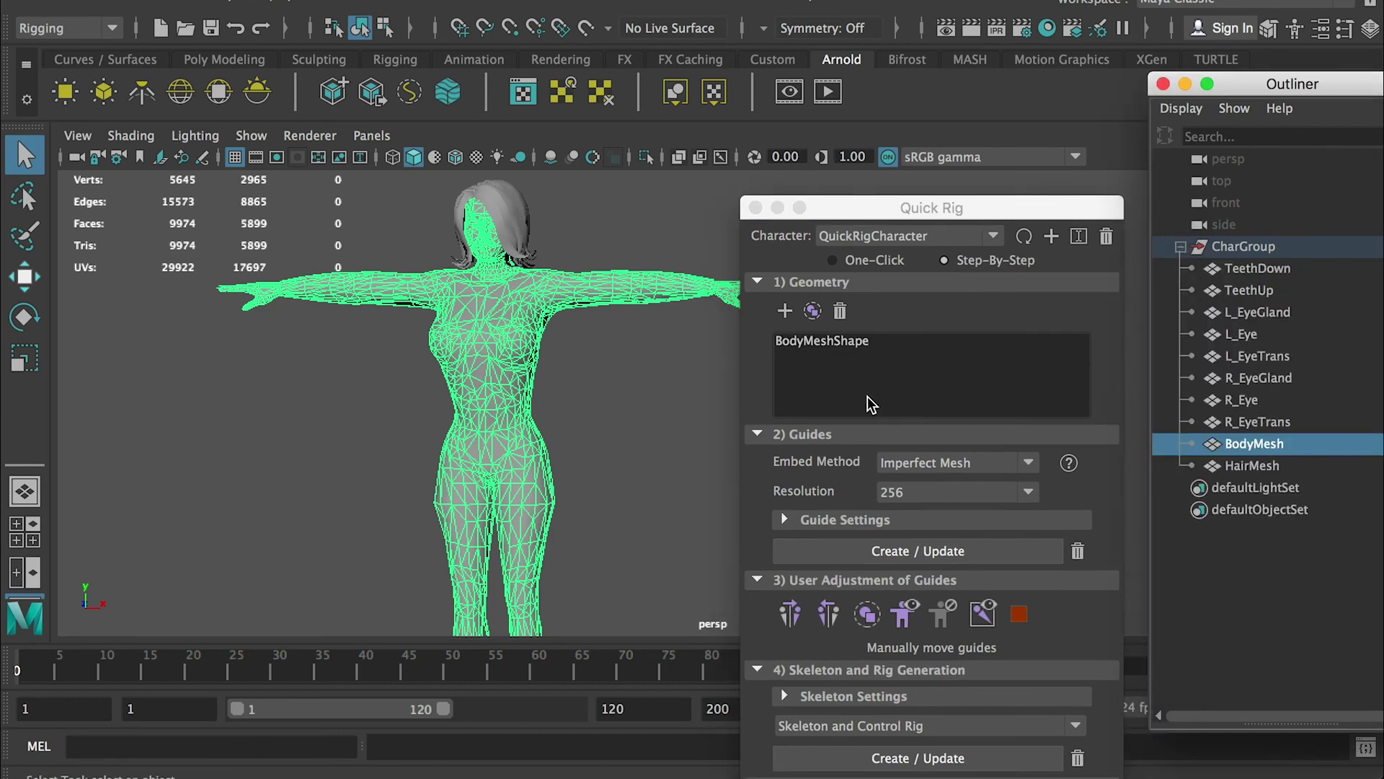
Choose the Imperfect Mesh embed method and a resolution of 256 for the guides
click(767, 438)
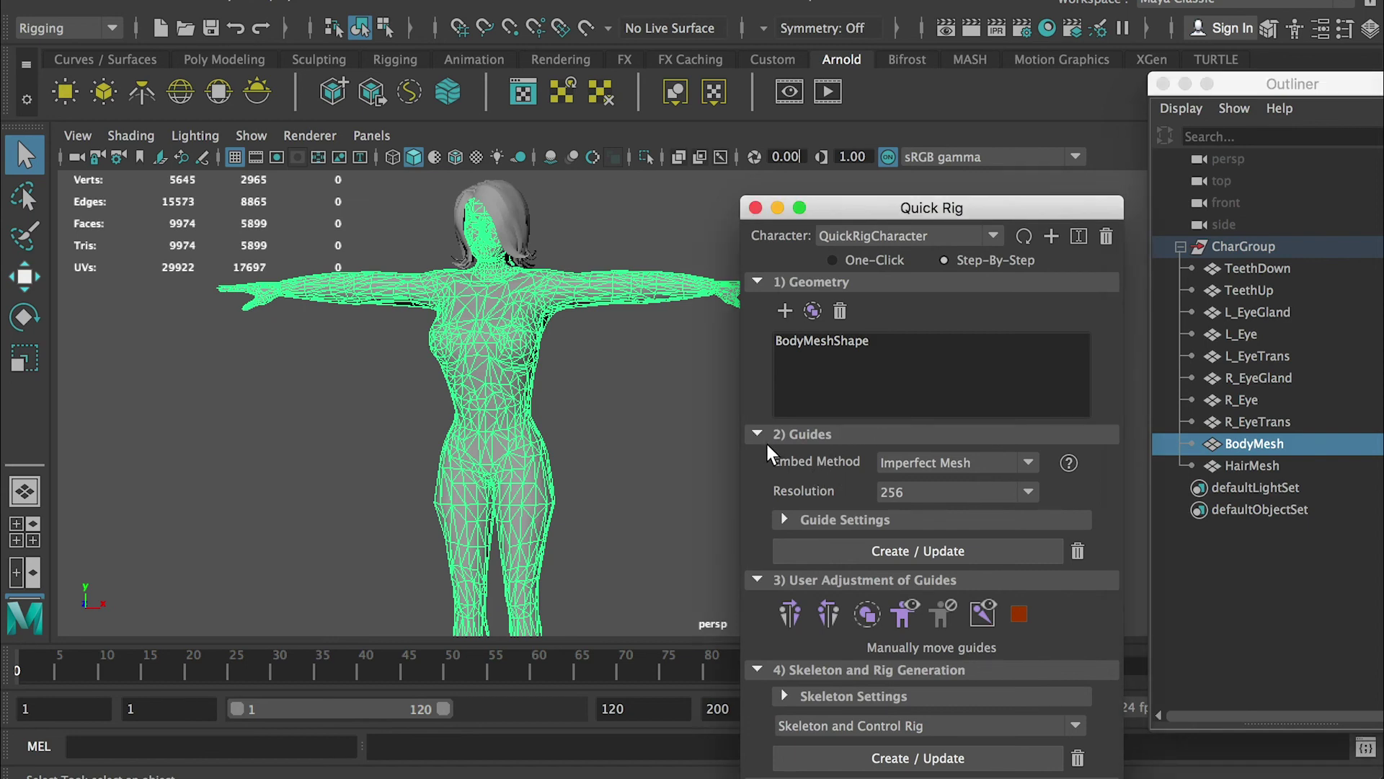
click(967, 465)
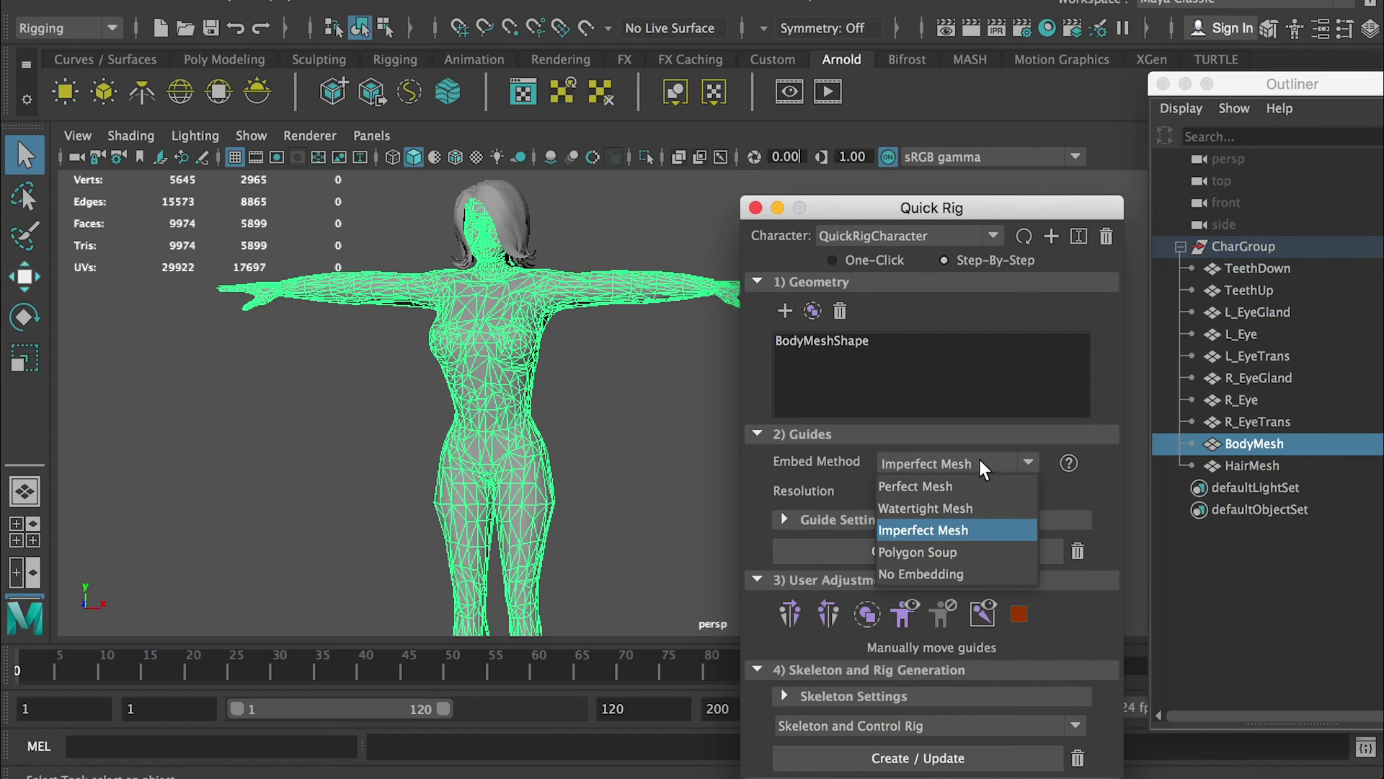
click(969, 534)
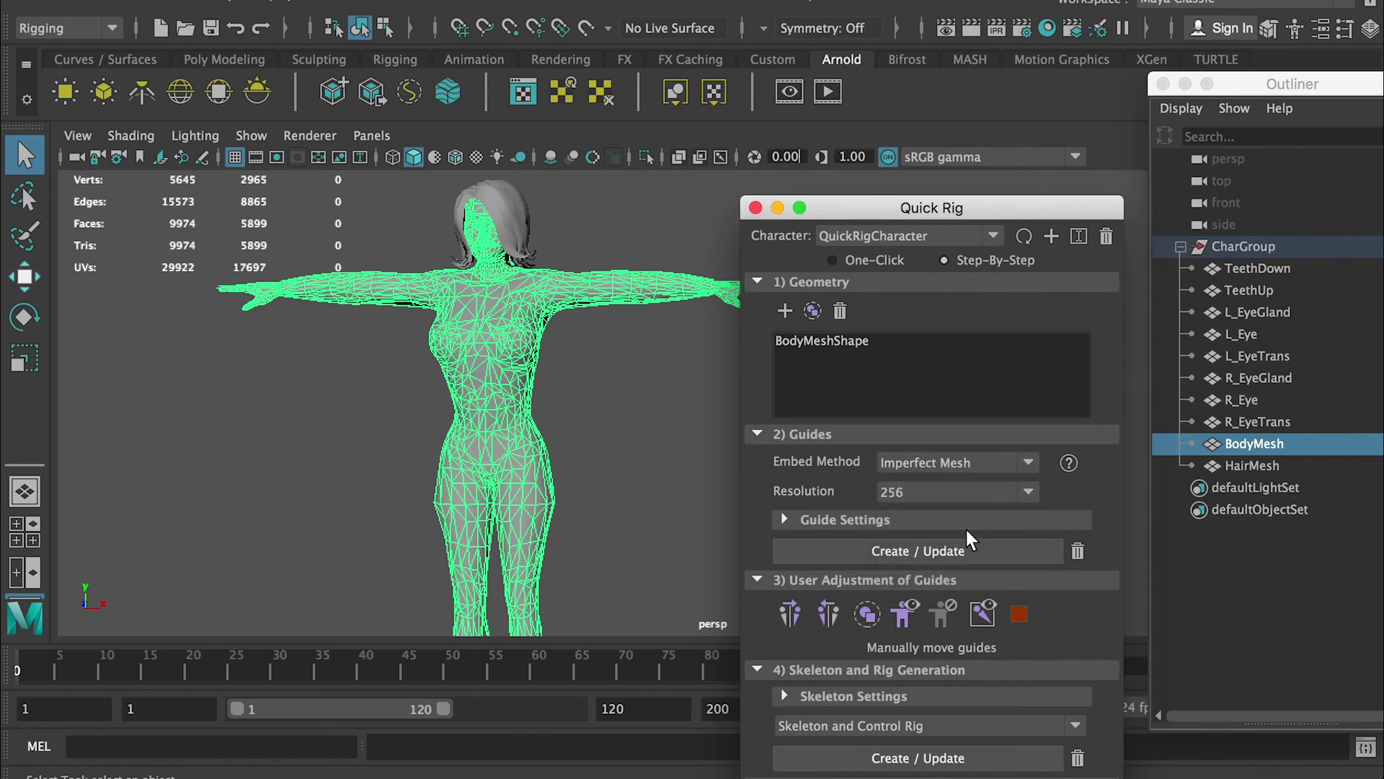
click(929, 493)
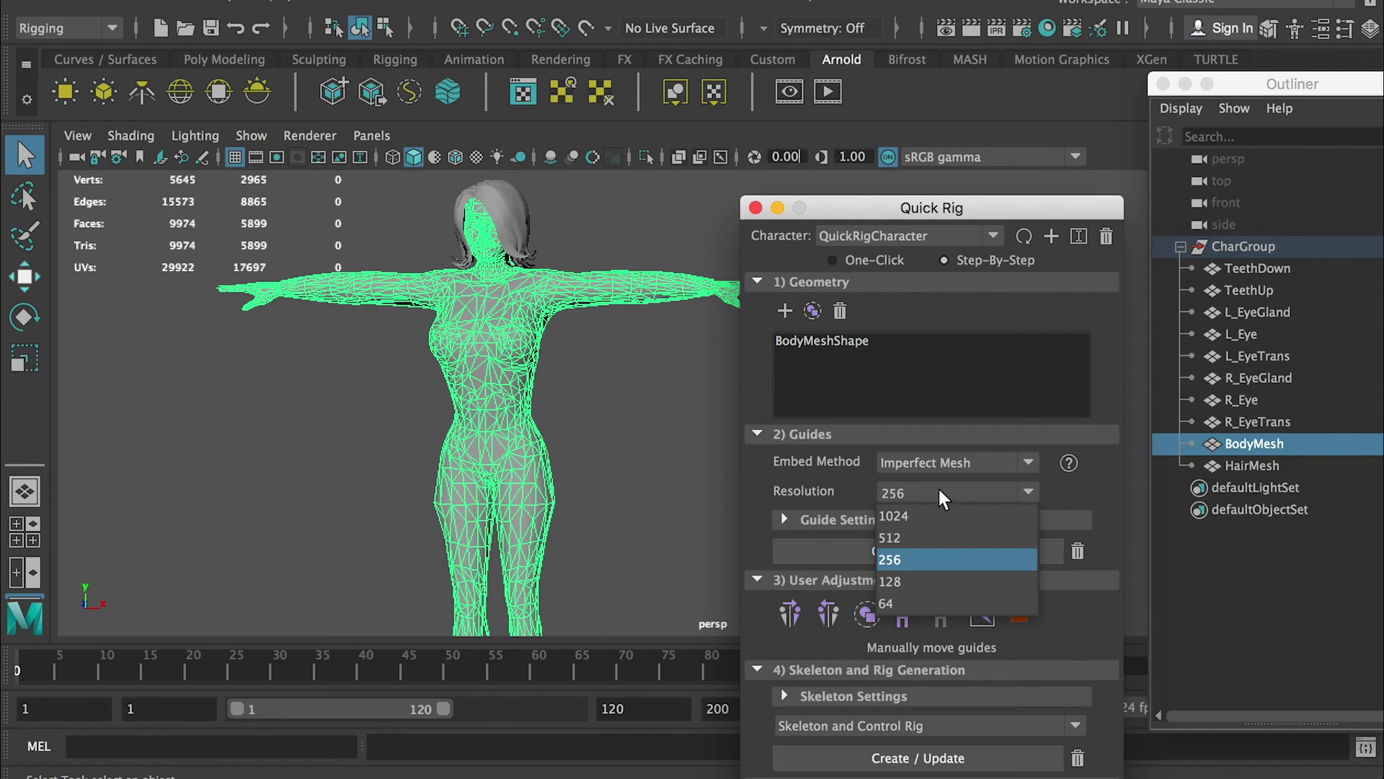
click(900, 554)
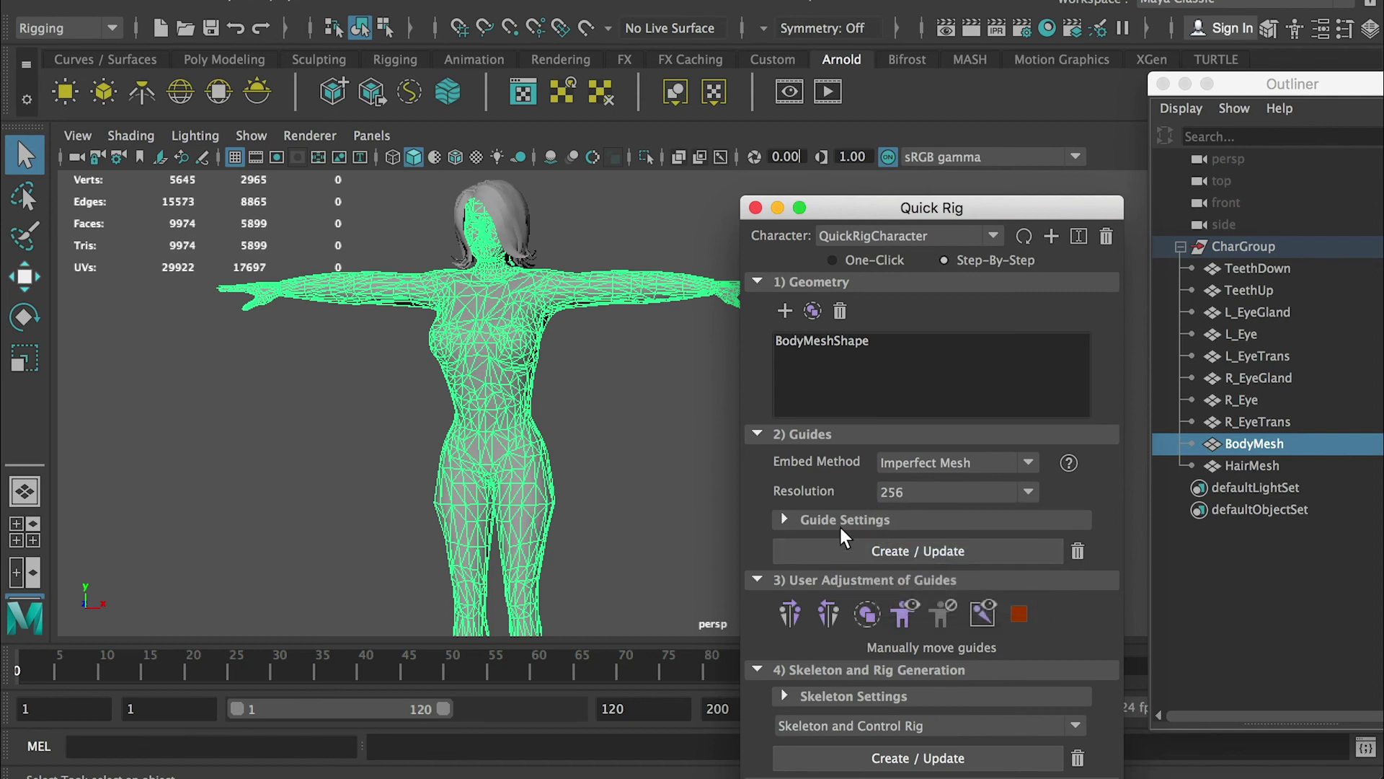
Review the guide settings for symmetry, spine, neck and clavicle, and generate the guides on the body mesh
click(786, 521)
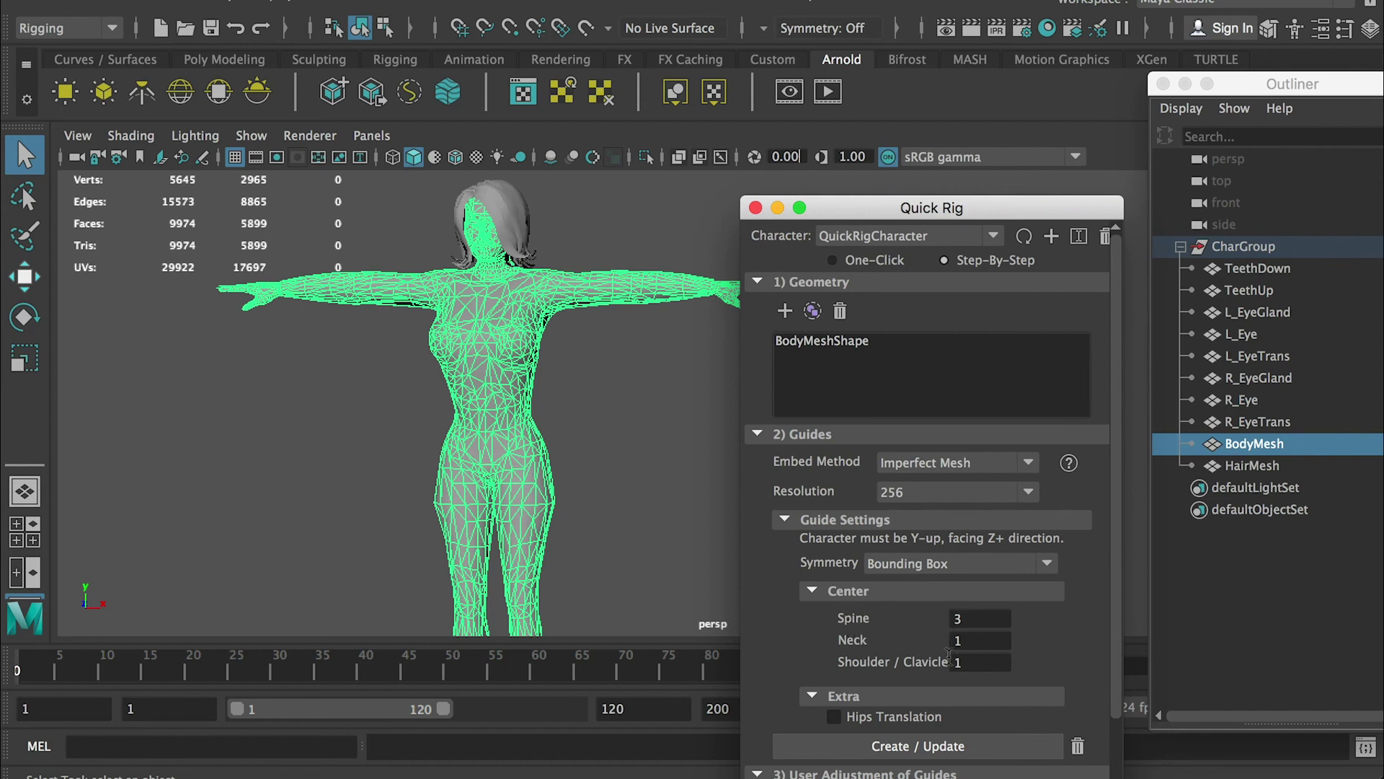
double_click(972, 619)
click(810, 587)
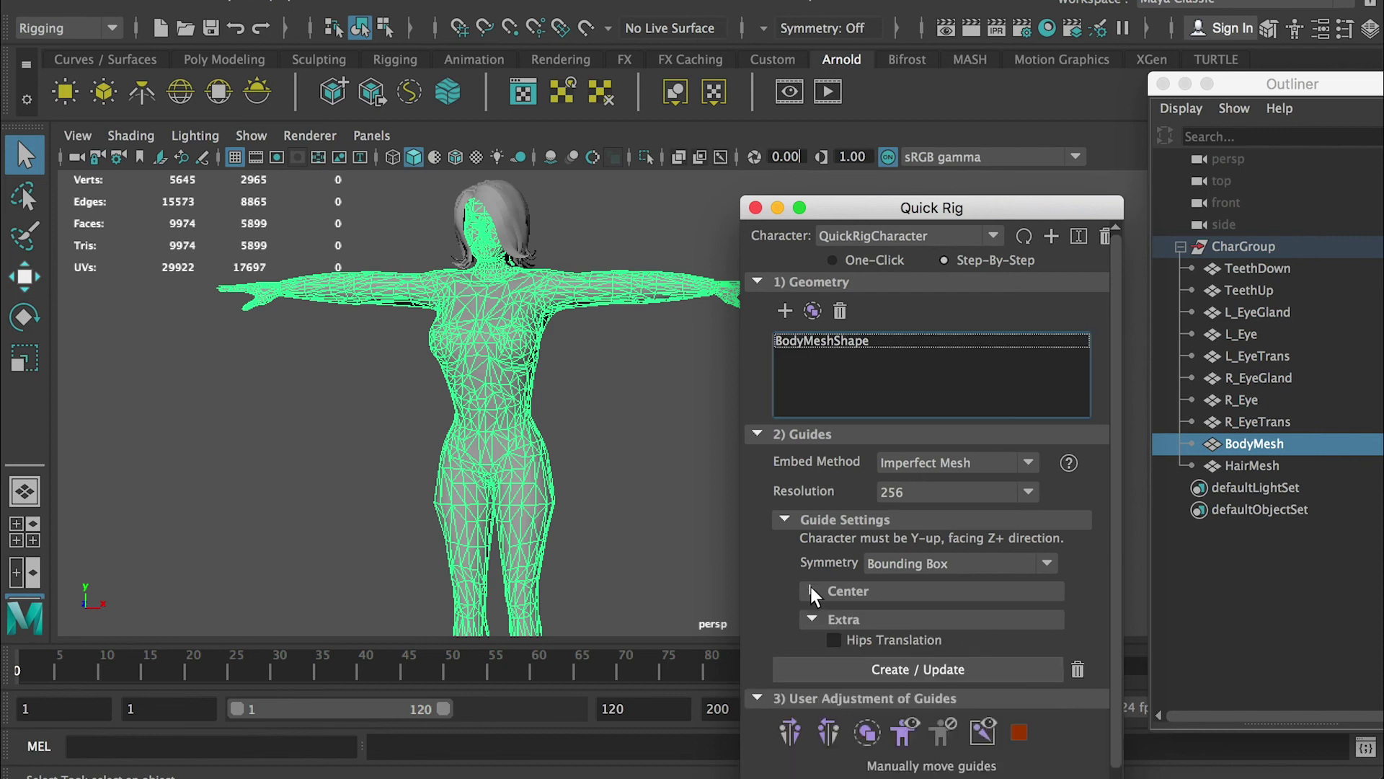
click(879, 667)
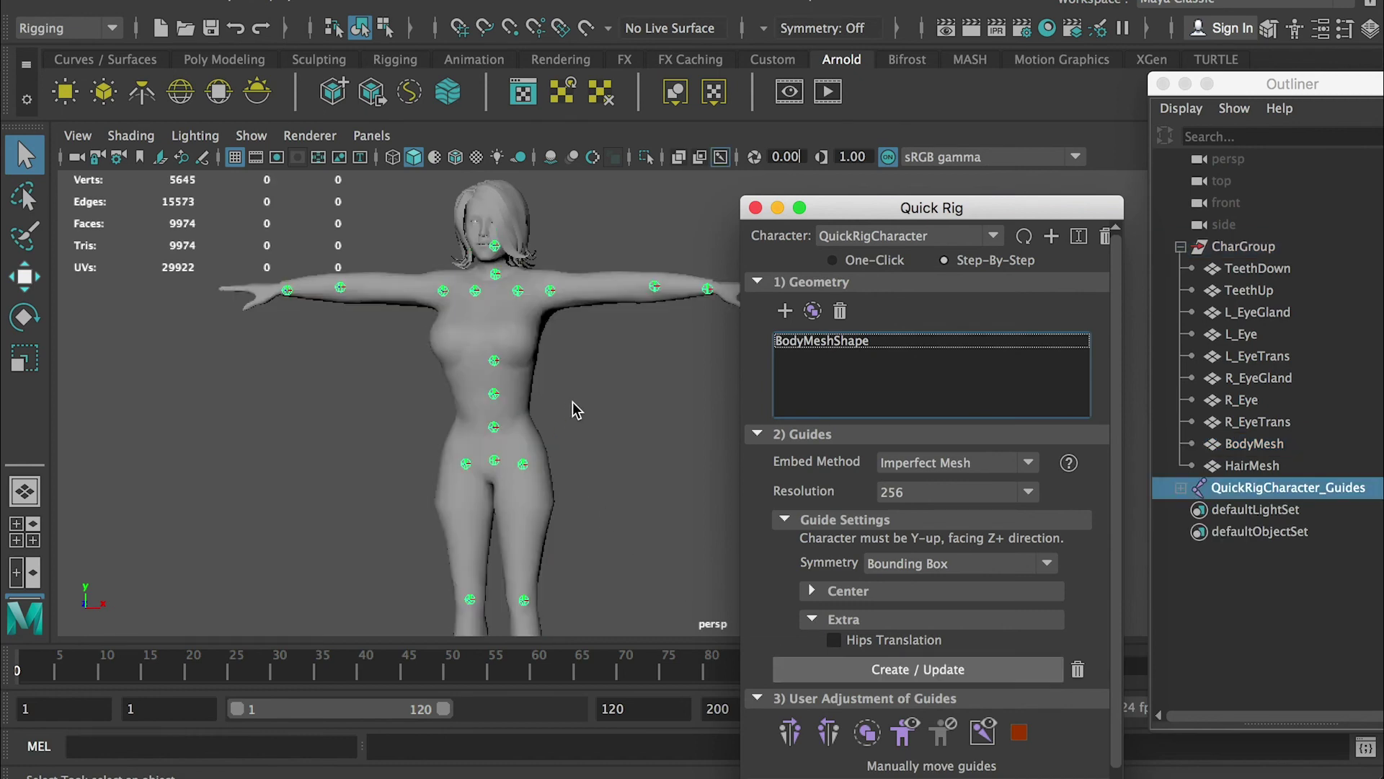
Select the guide at the character's left wrist and frame it closely, with the Quick Rig window moved clear of the hand
drag(812, 207, 920, 210)
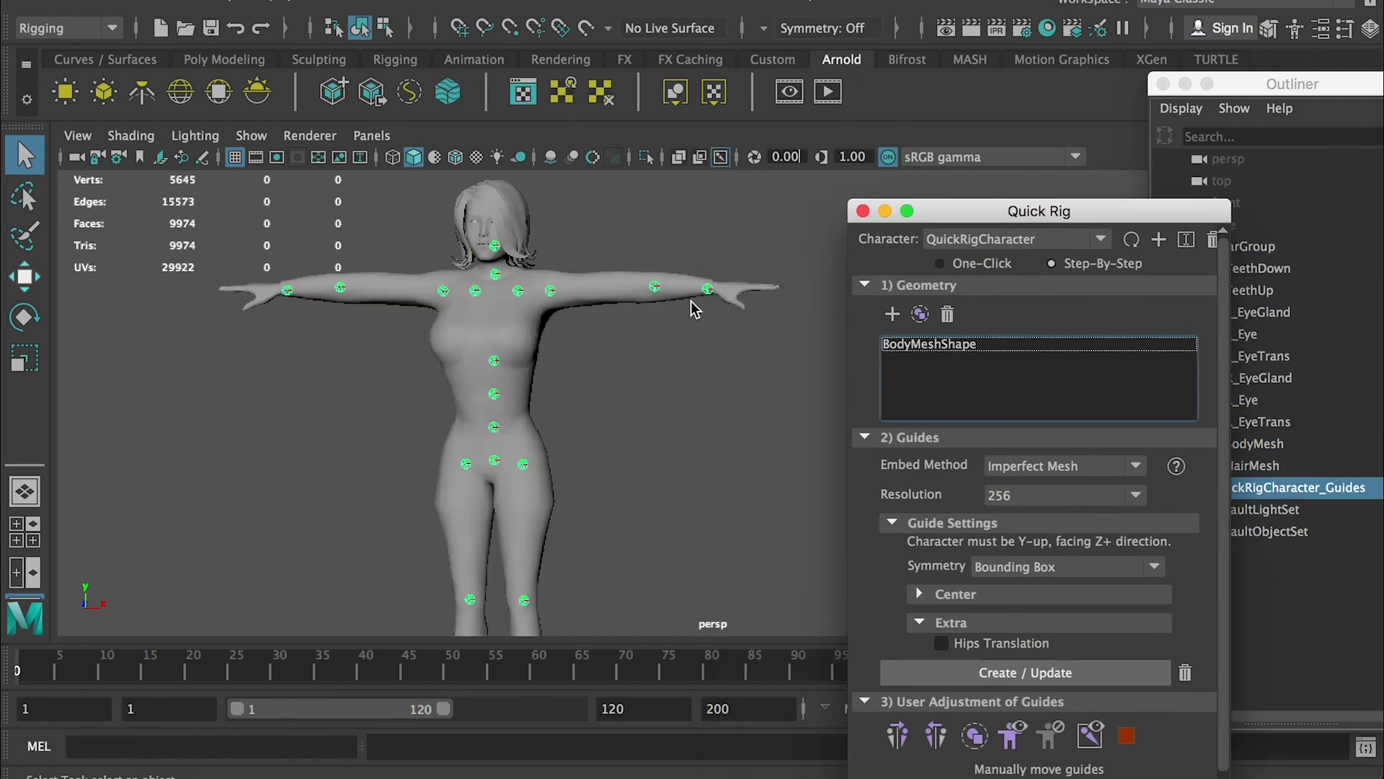
alt+drag(625, 295, 635, 318)
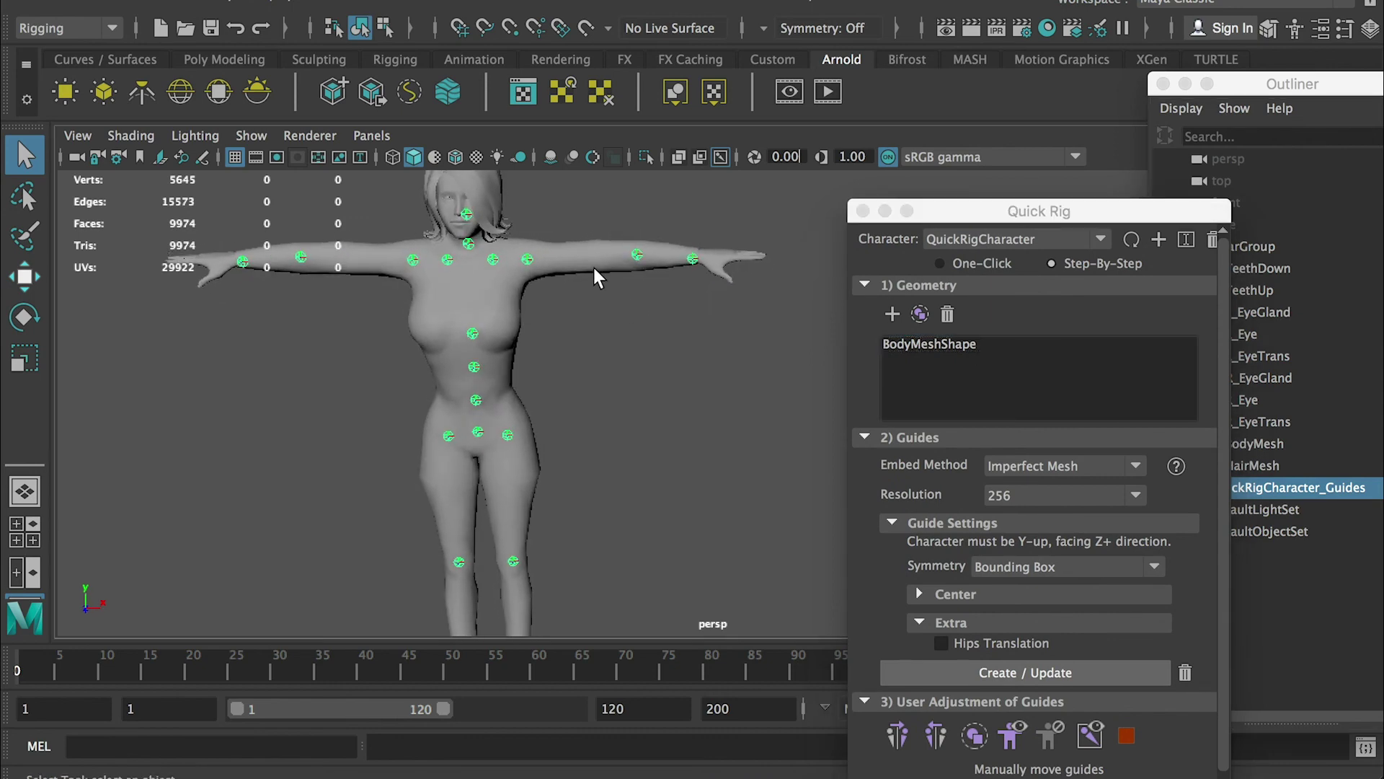
alt+middle_drag(593, 267, 575, 303)
alt+drag(620, 349, 622, 405)
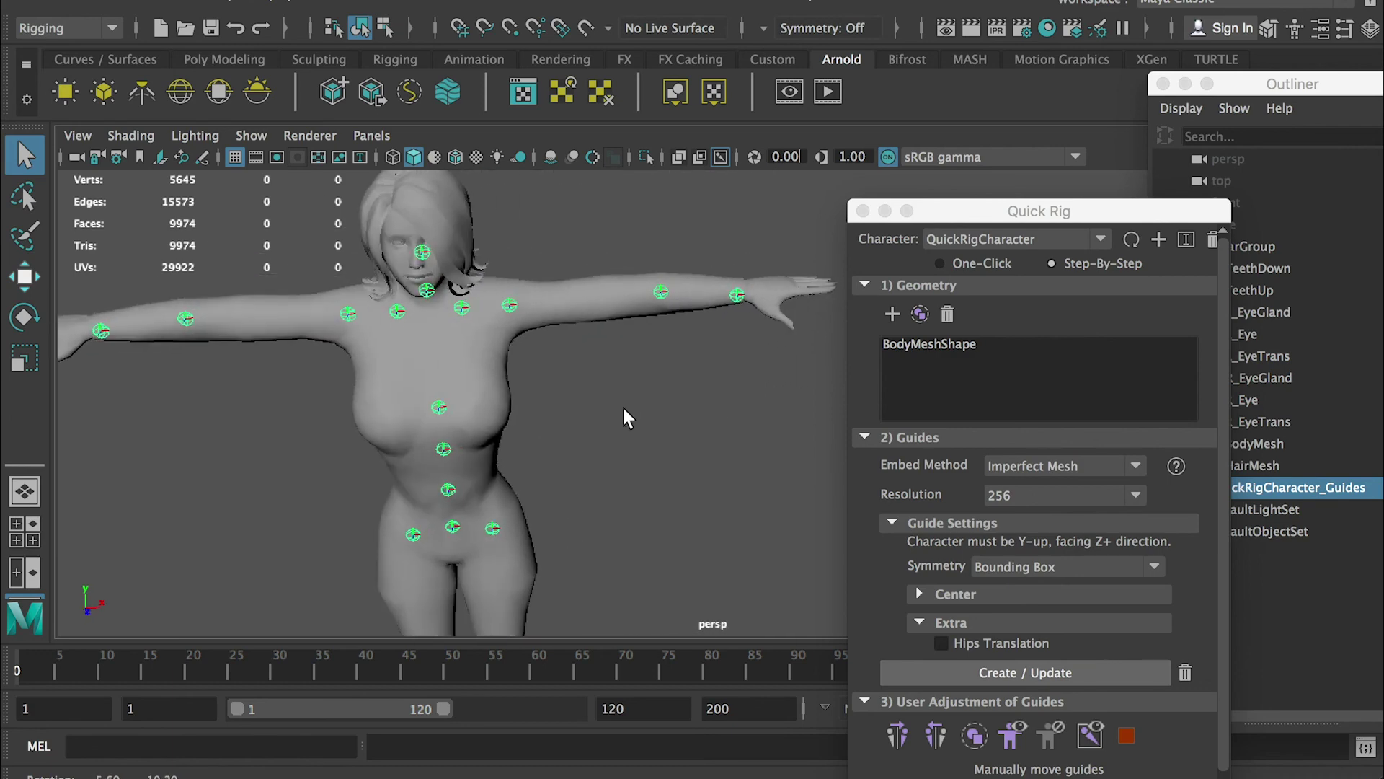
alt+middle_drag(621, 406, 604, 409)
alt+drag(604, 409, 646, 390)
click(627, 295)
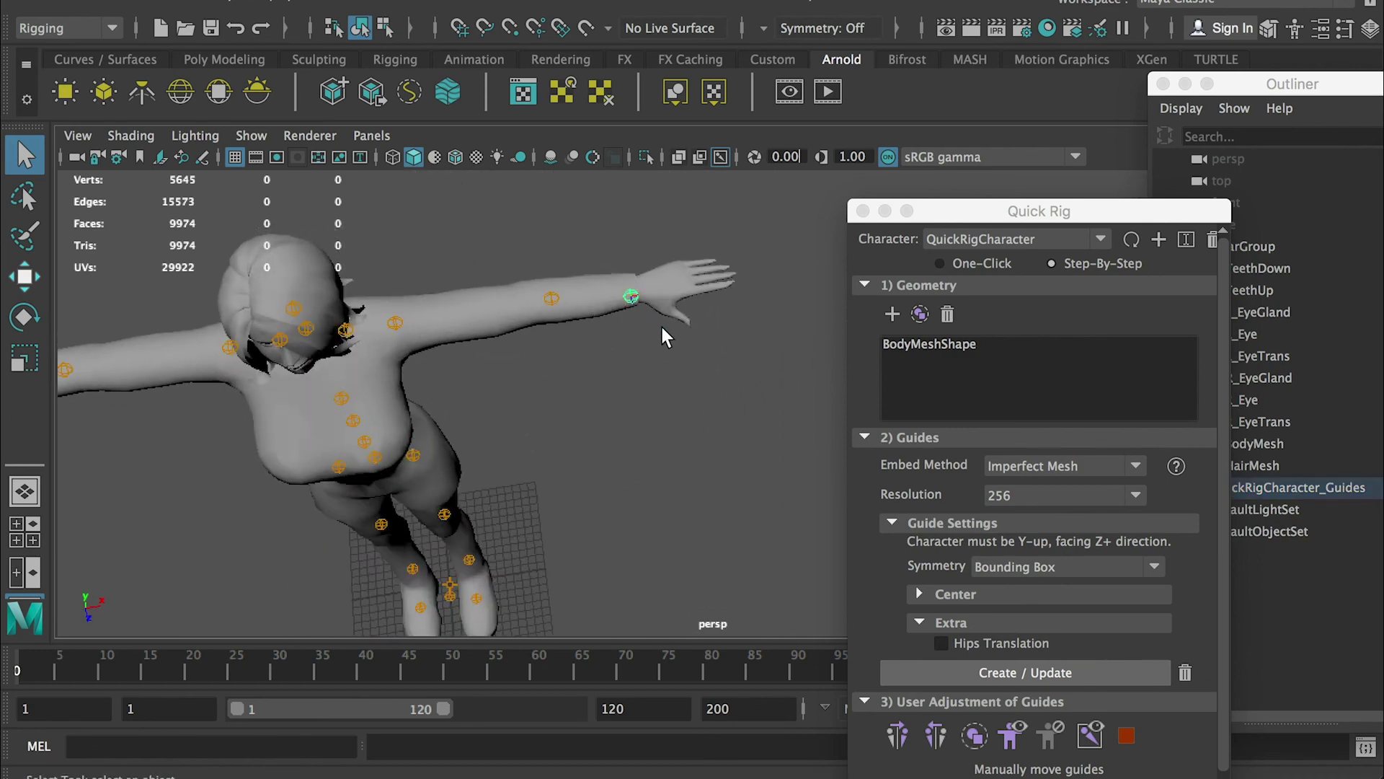
key(f)
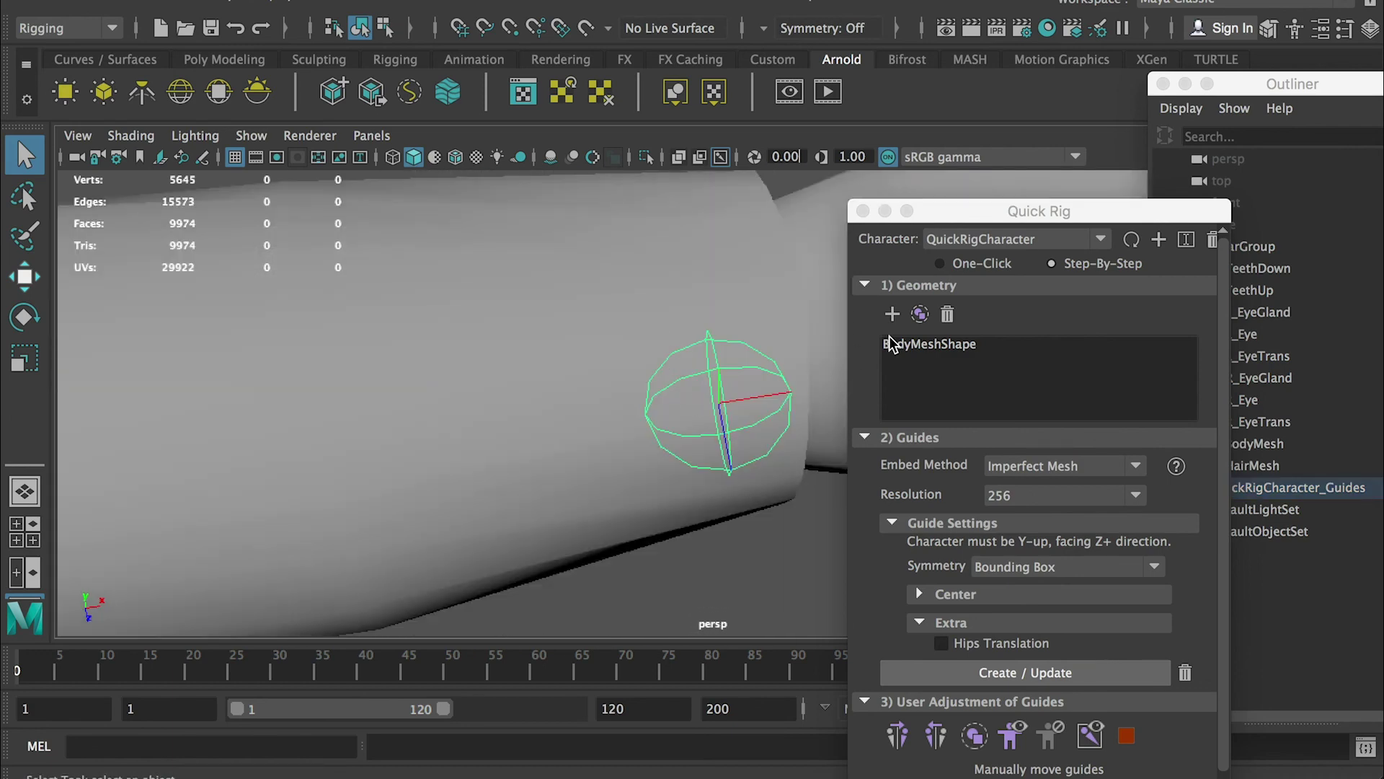
Move the left wrist guide outward along the arm so it sits centred in the wrist where the forearm meets the hand
scroll(692, 397, down, 5)
alt+middle_drag(674, 374, 639, 337)
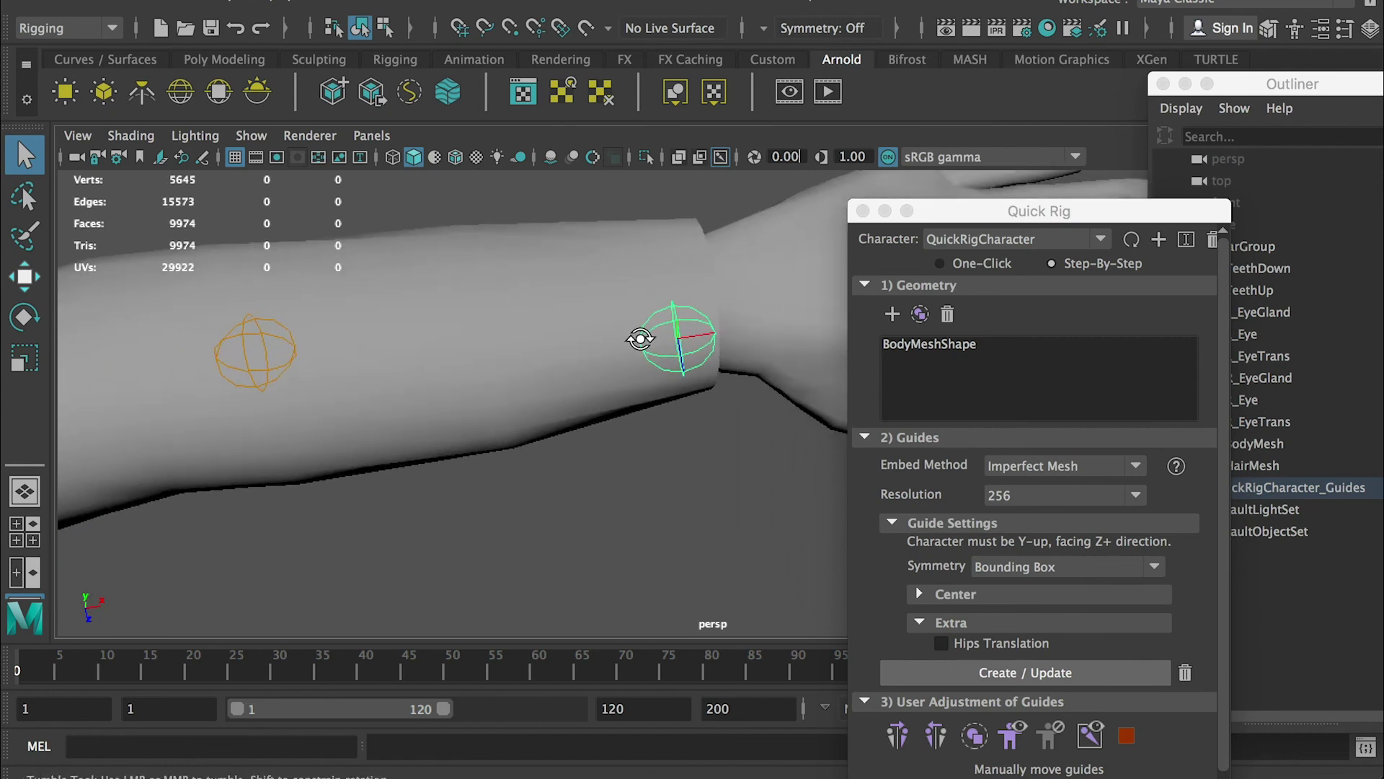
alt+drag(640, 336, 672, 382)
alt+right_drag(672, 382, 679, 390)
alt+drag(679, 389, 750, 365)
alt+drag(714, 446, 638, 450)
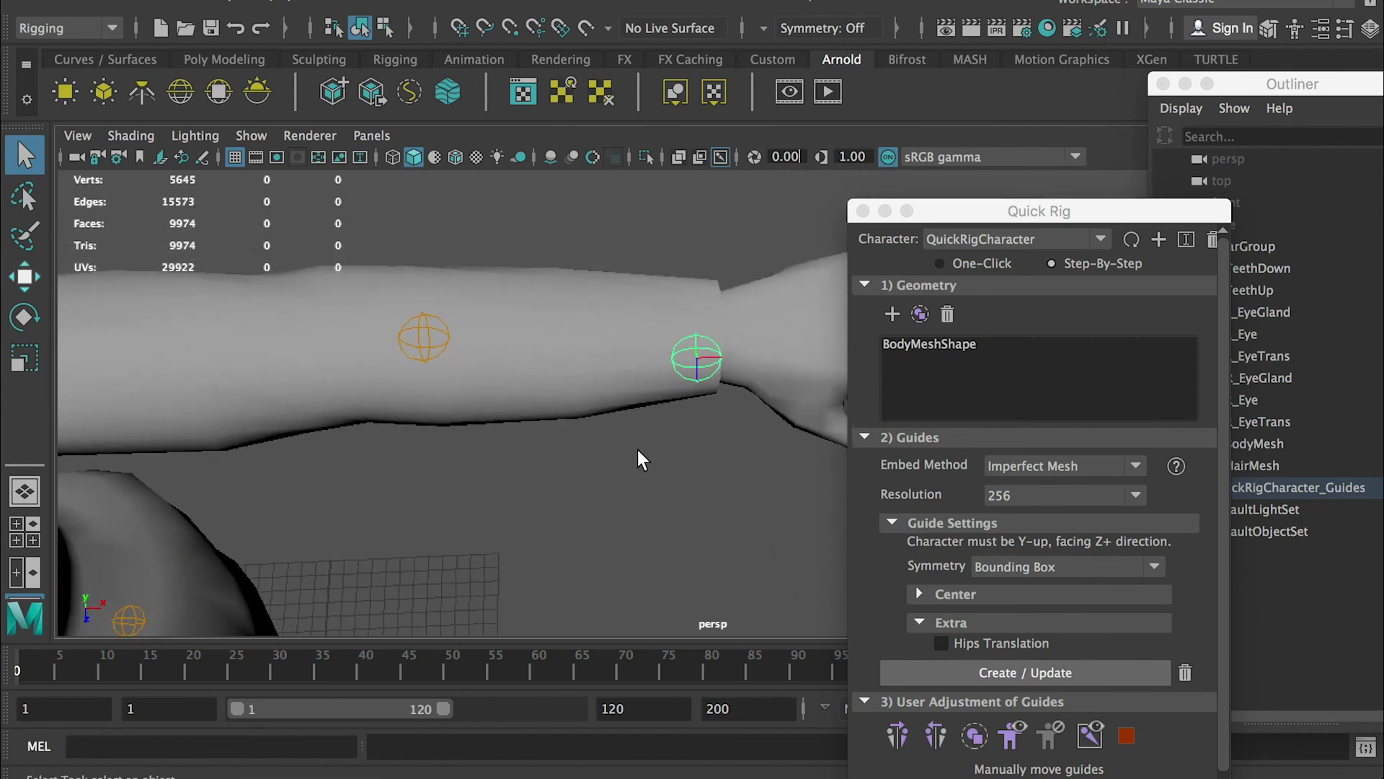
key(w)
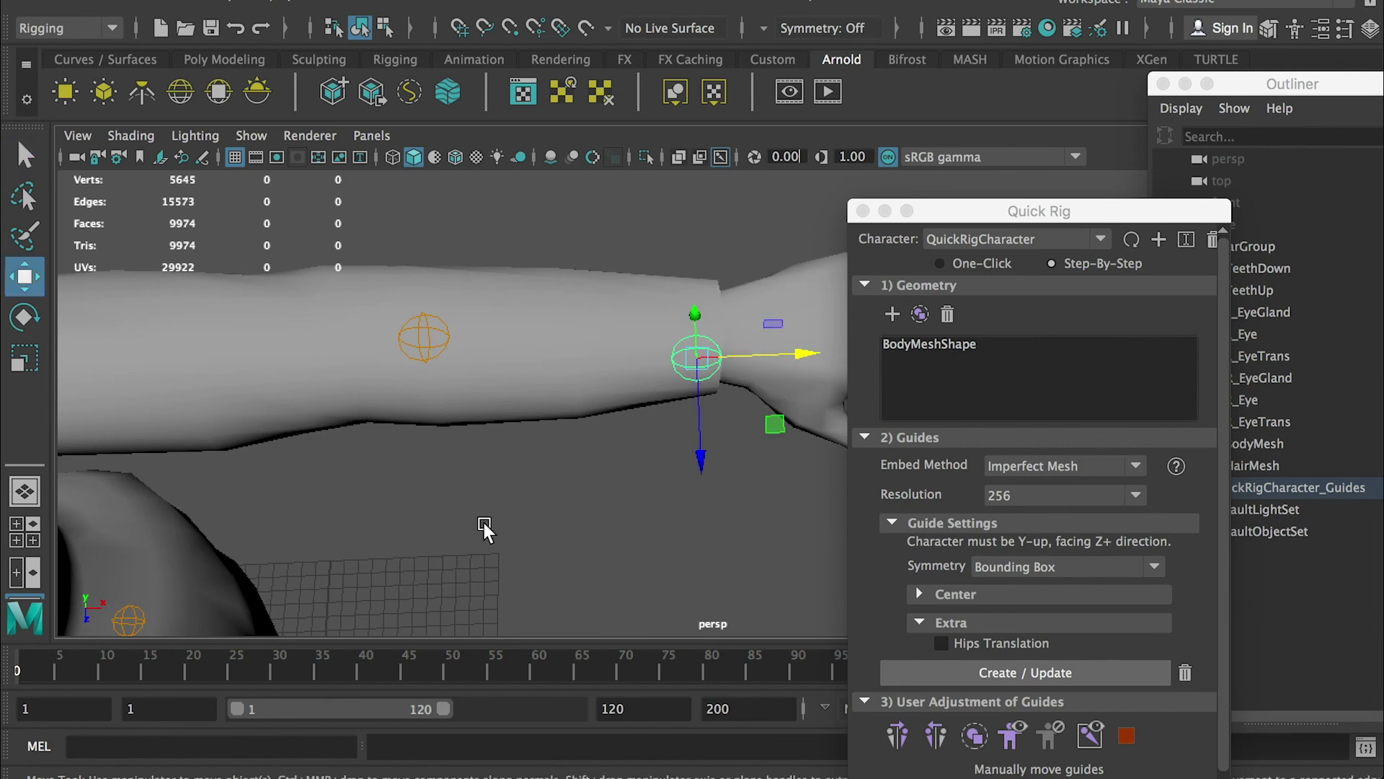
scroll(451, 396, down, 5)
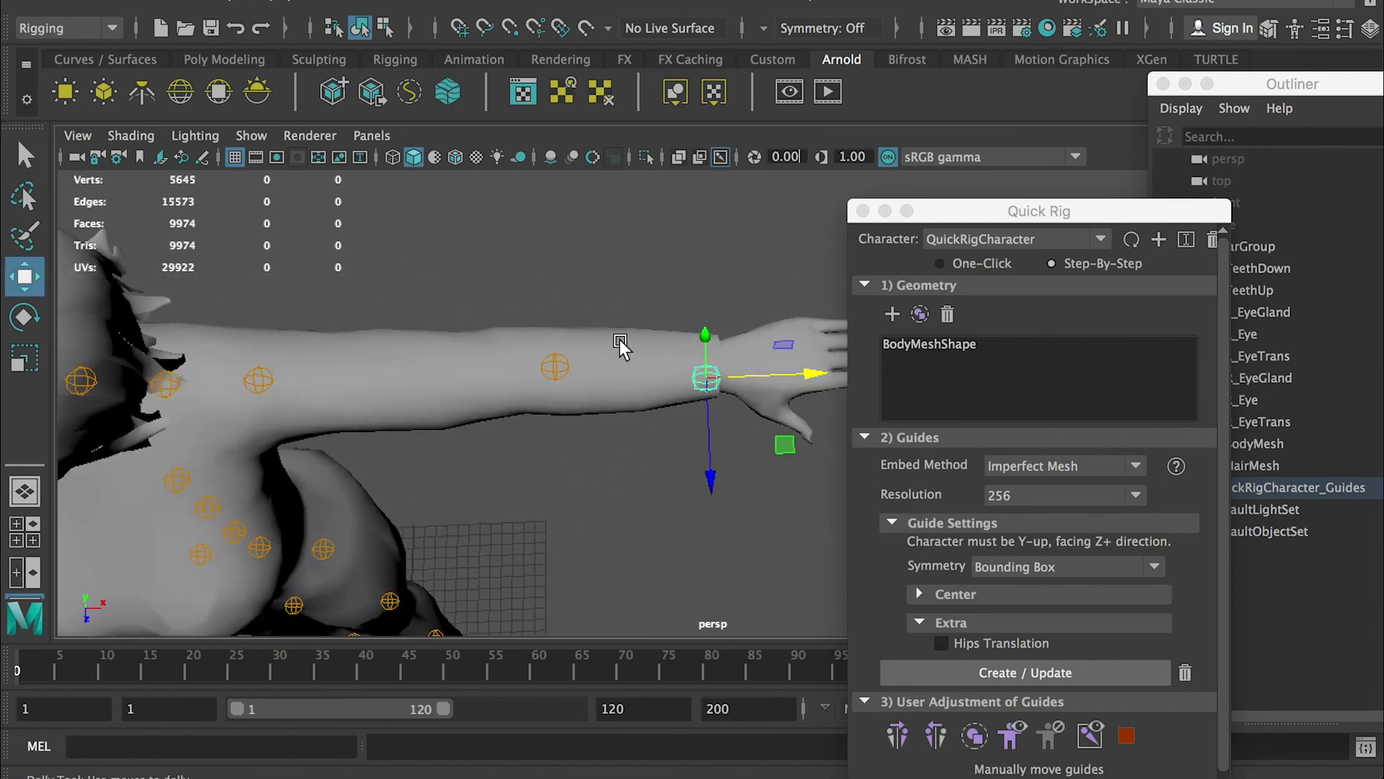
alt+right_drag(620, 340, 730, 416)
alt+drag(729, 415, 699, 434)
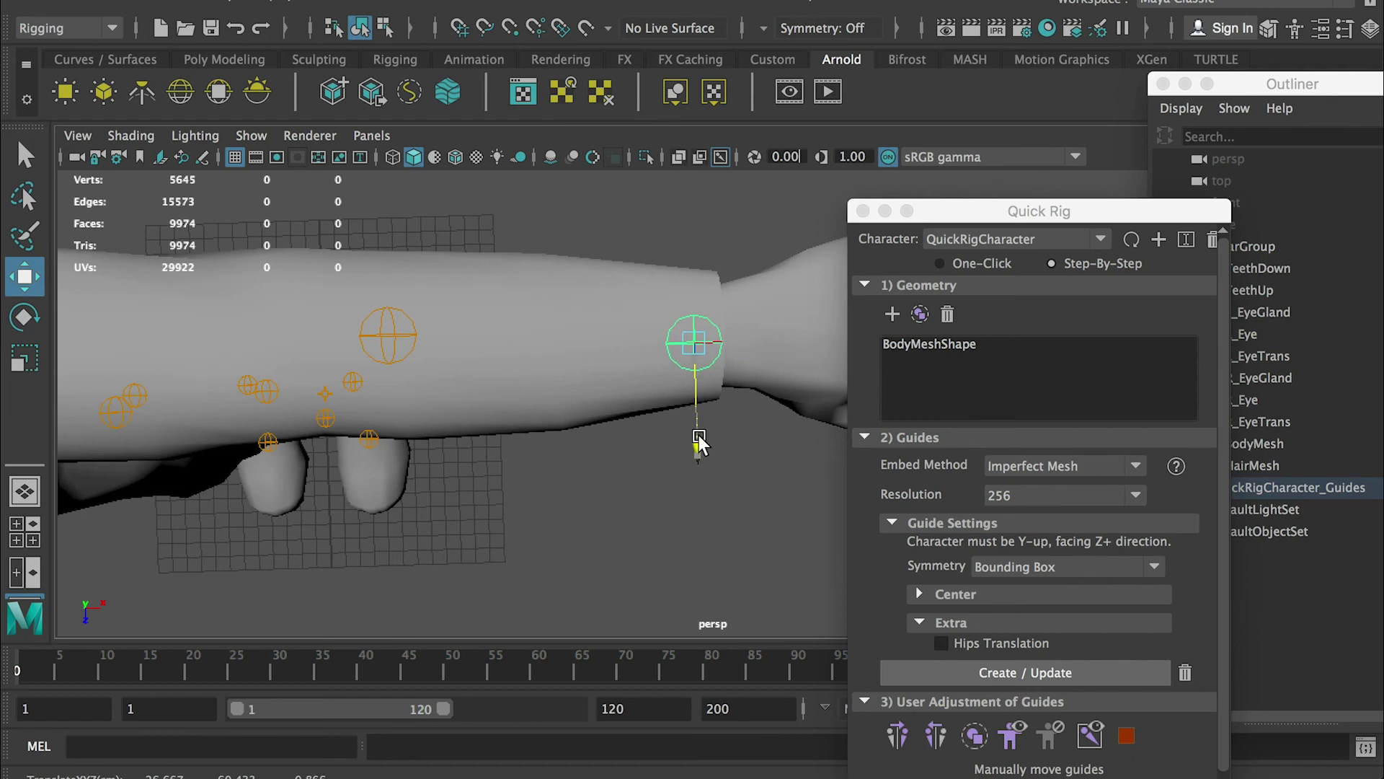
drag(794, 334, 829, 335)
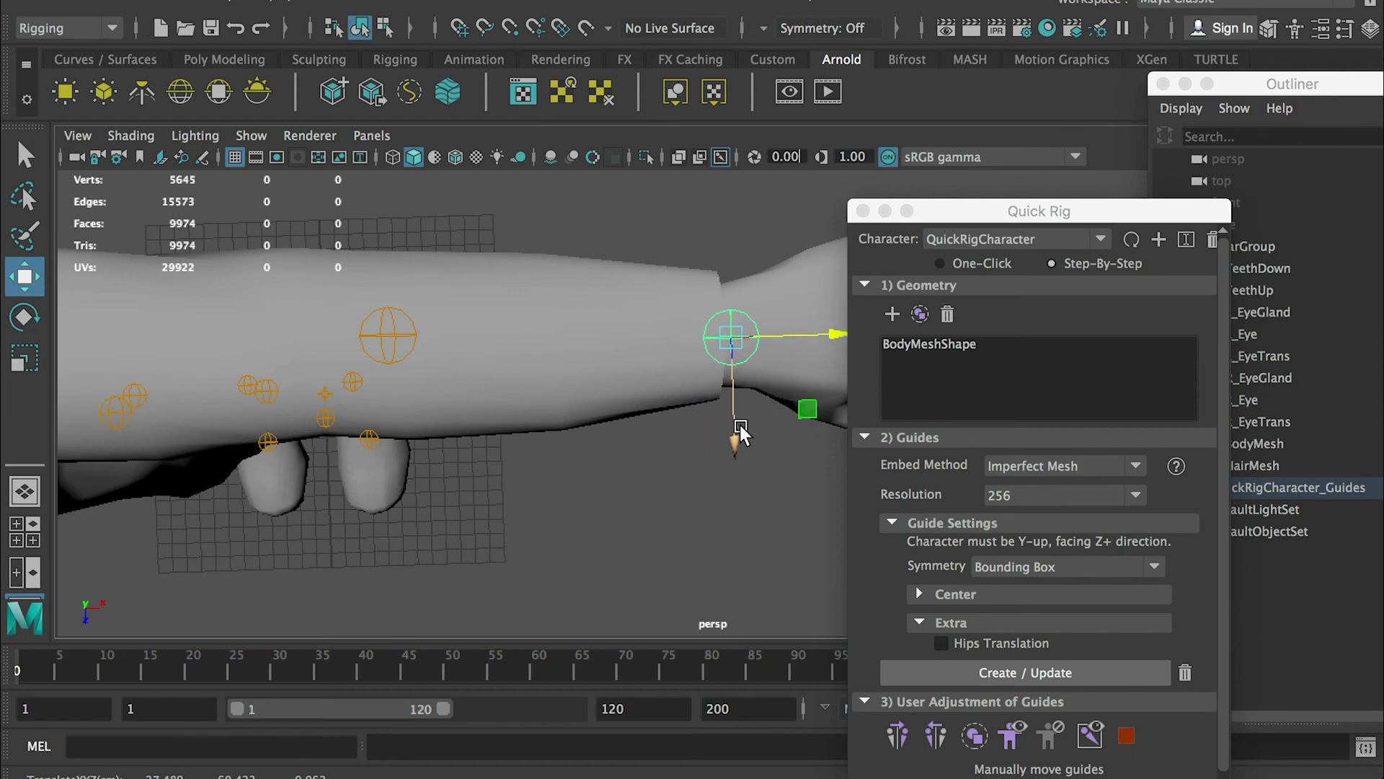
drag(740, 436, 741, 431)
Mirror the adjusted left wrist guide to the right arm, moving the Quick Rig window off the left hand
alt+right_drag(792, 487, 513, 411)
alt+drag(512, 410, 856, 338)
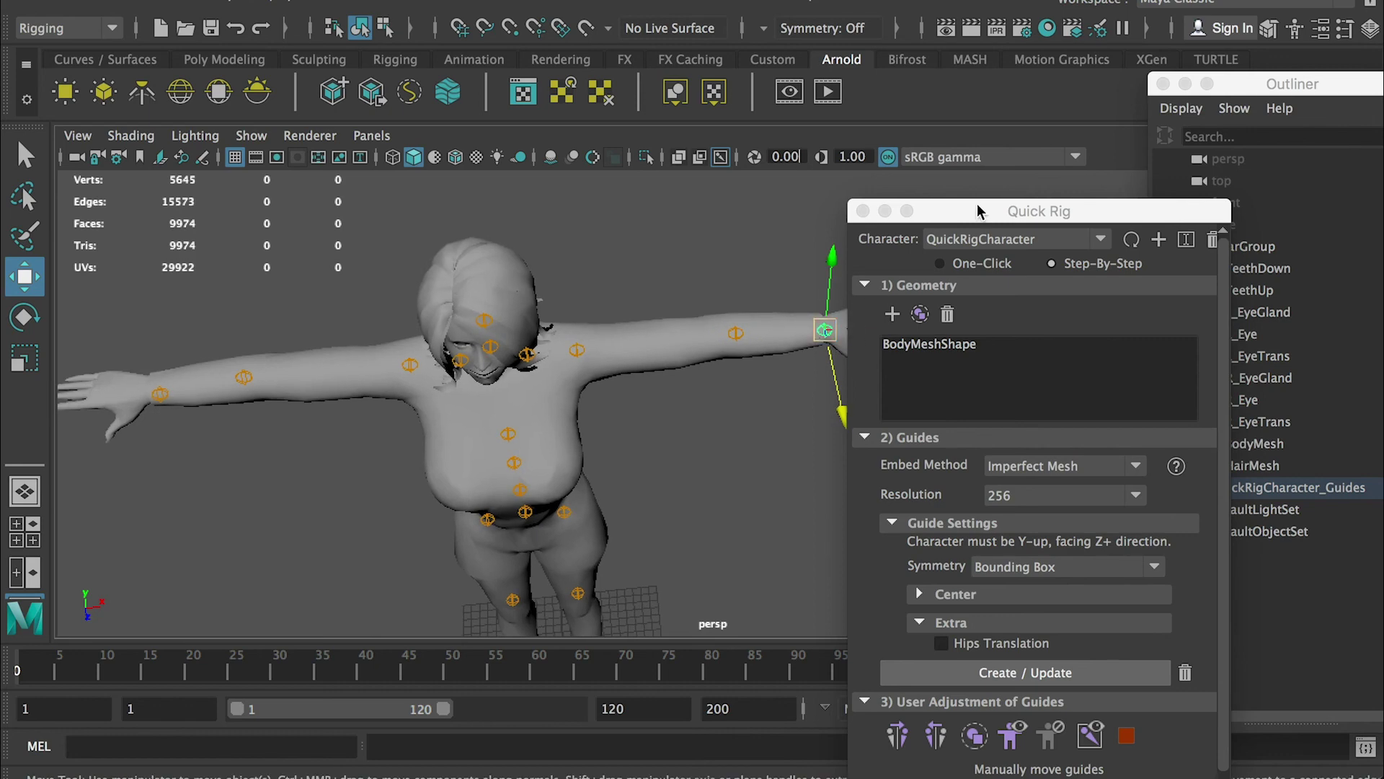
drag(976, 210, 1090, 56)
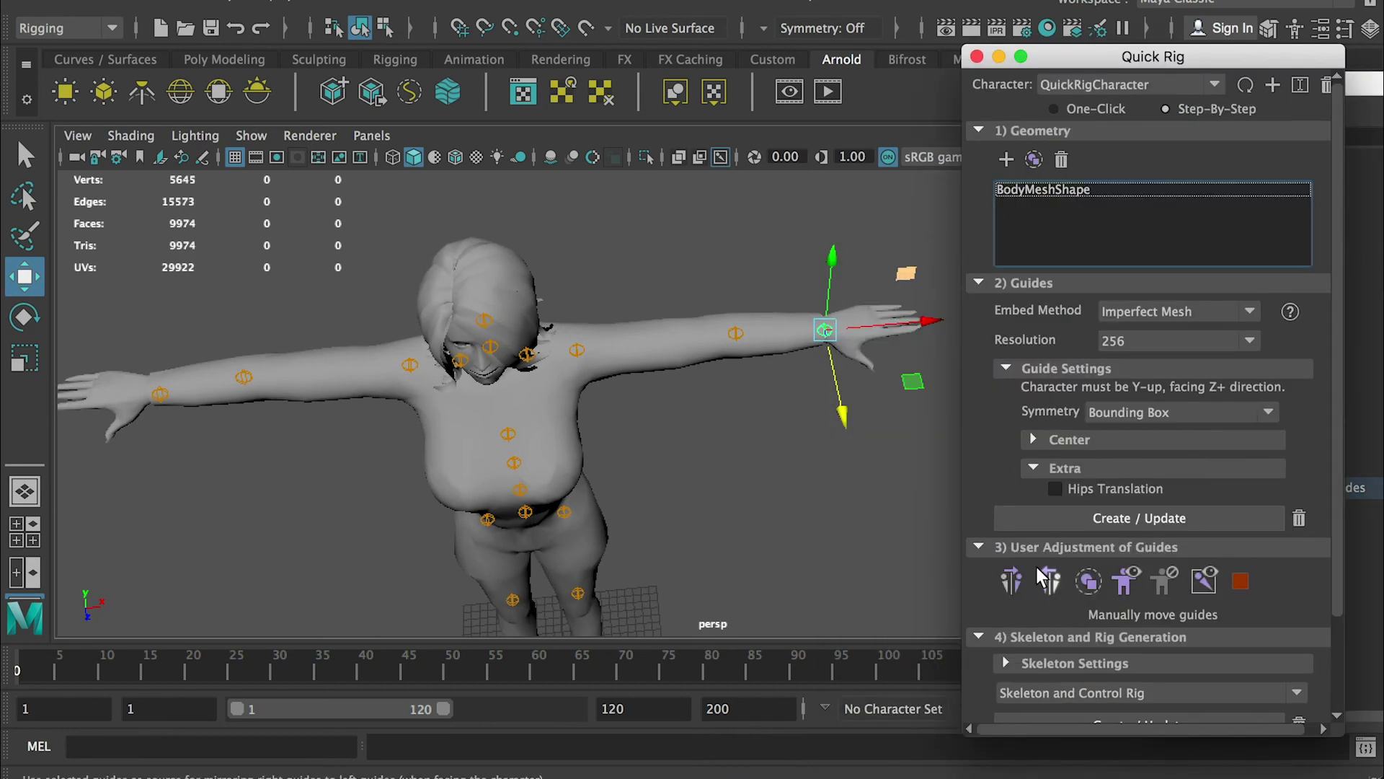
click(1049, 580)
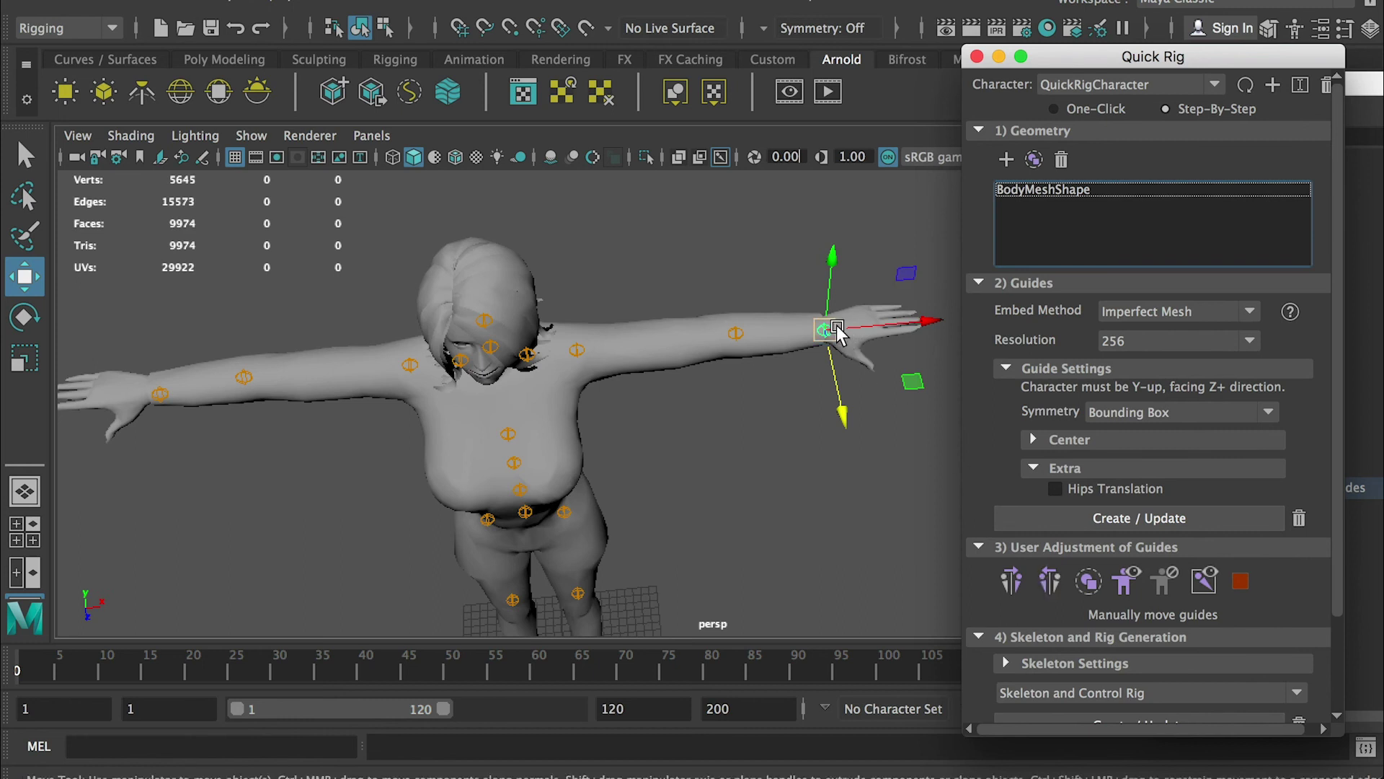
click(1052, 577)
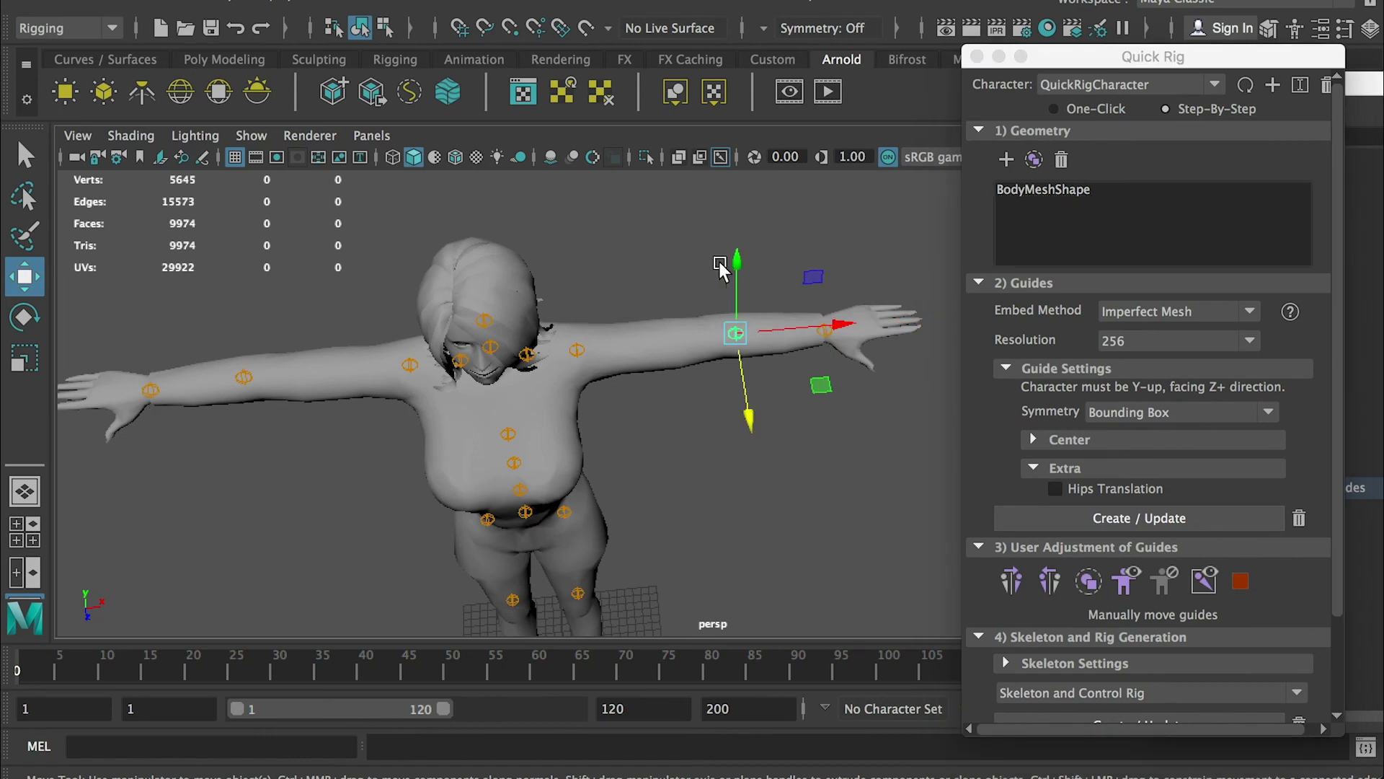
Move the left elbow guide inward along the arm, centre it in the elbow and mirror it to the right arm
alt+drag(705, 235, 682, 296)
scroll(683, 299, up, 3)
drag(848, 316, 783, 325)
mouse_move(692, 399)
alt+mouse_down()
mouse_move(678, 272)
mouse_move(690, 422)
alt+mouse_up()
click(691, 426)
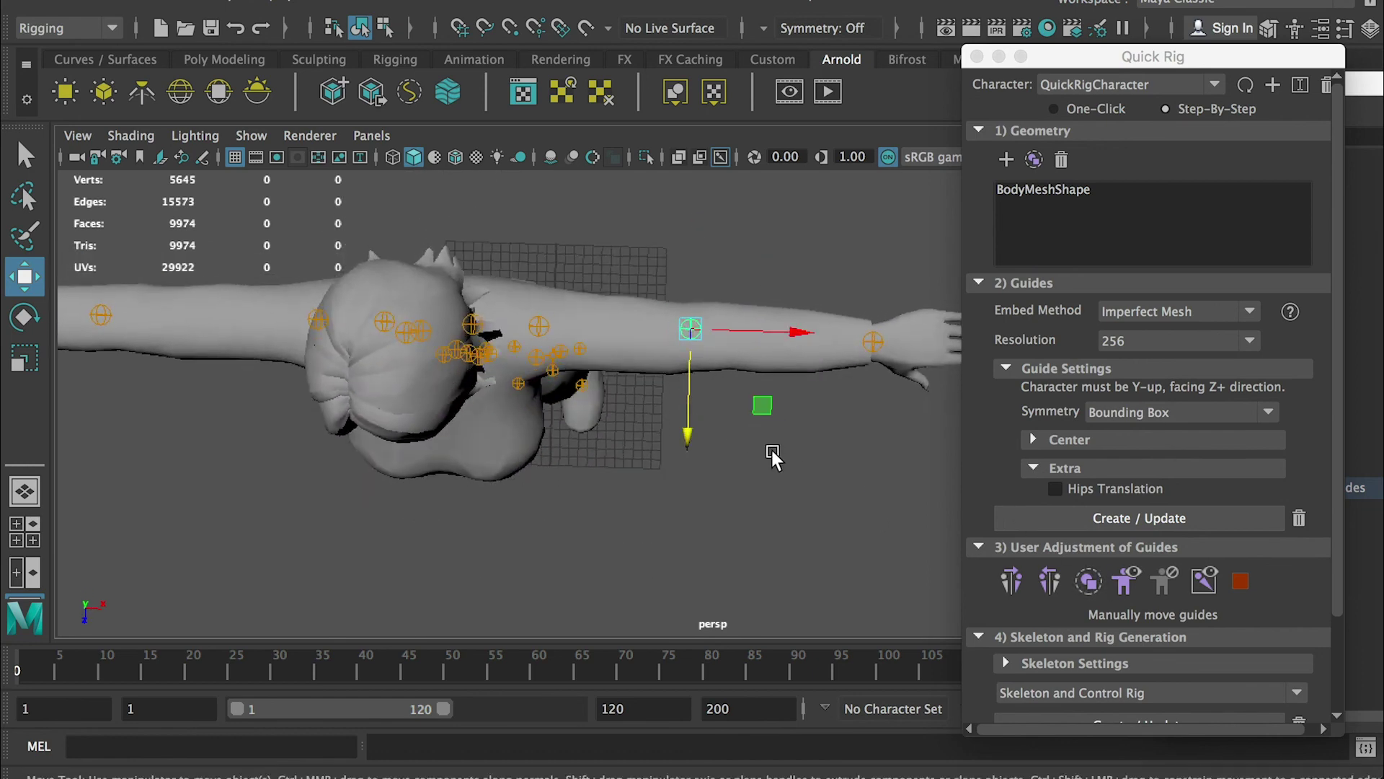
alt+right_drag(772, 454, 649, 414)
alt+middle_drag(649, 414, 680, 411)
click(1049, 583)
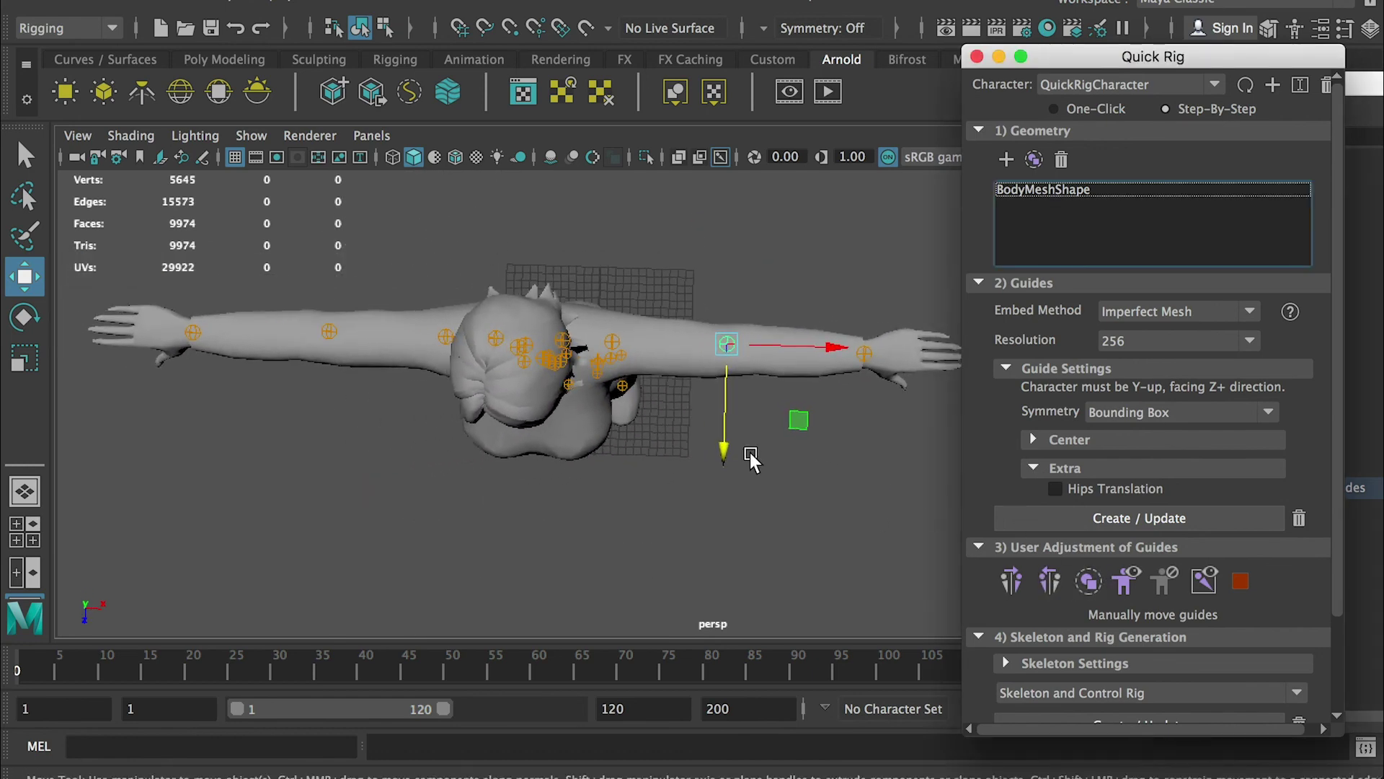
Select the left knee guide and adjust its front-to-back position inside the knee from a side view
alt+drag(643, 277, 839, 401)
click(797, 353)
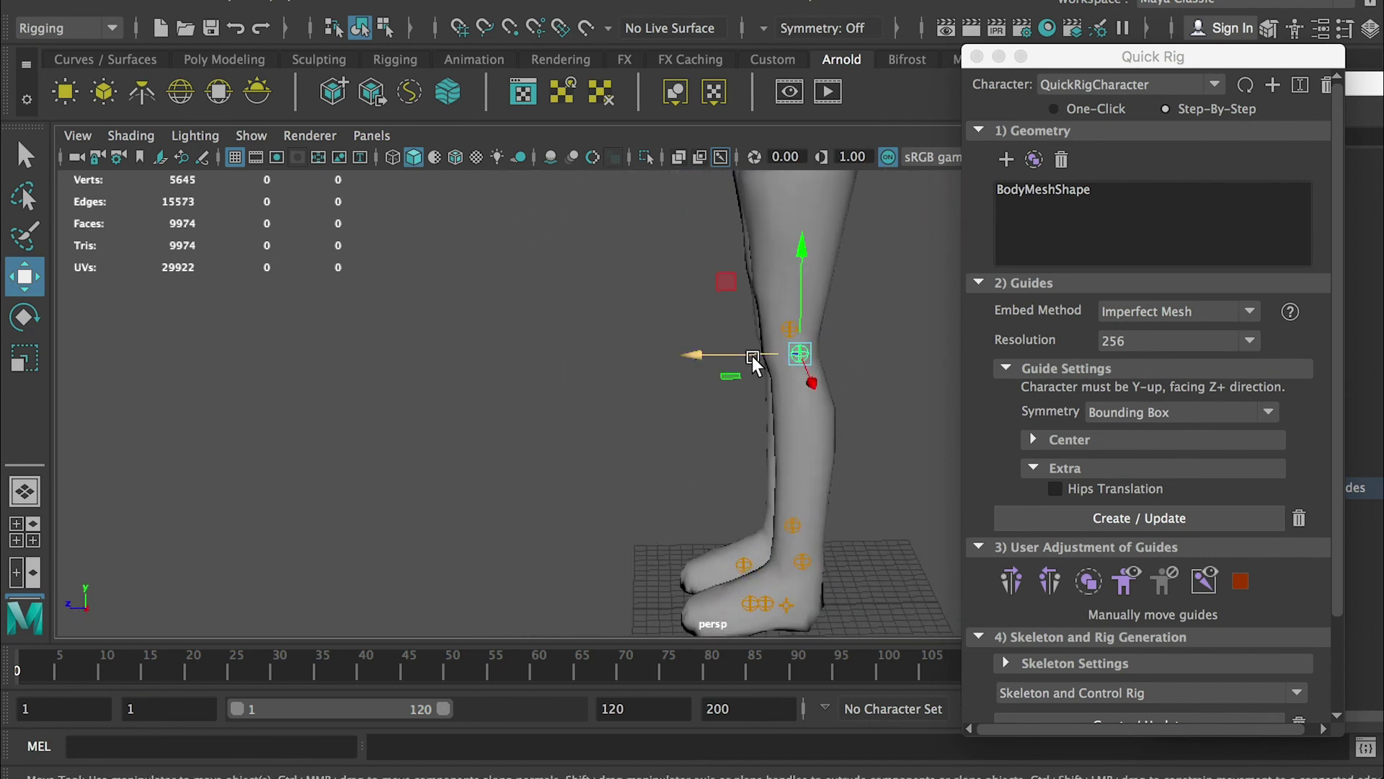
drag(726, 353, 799, 373)
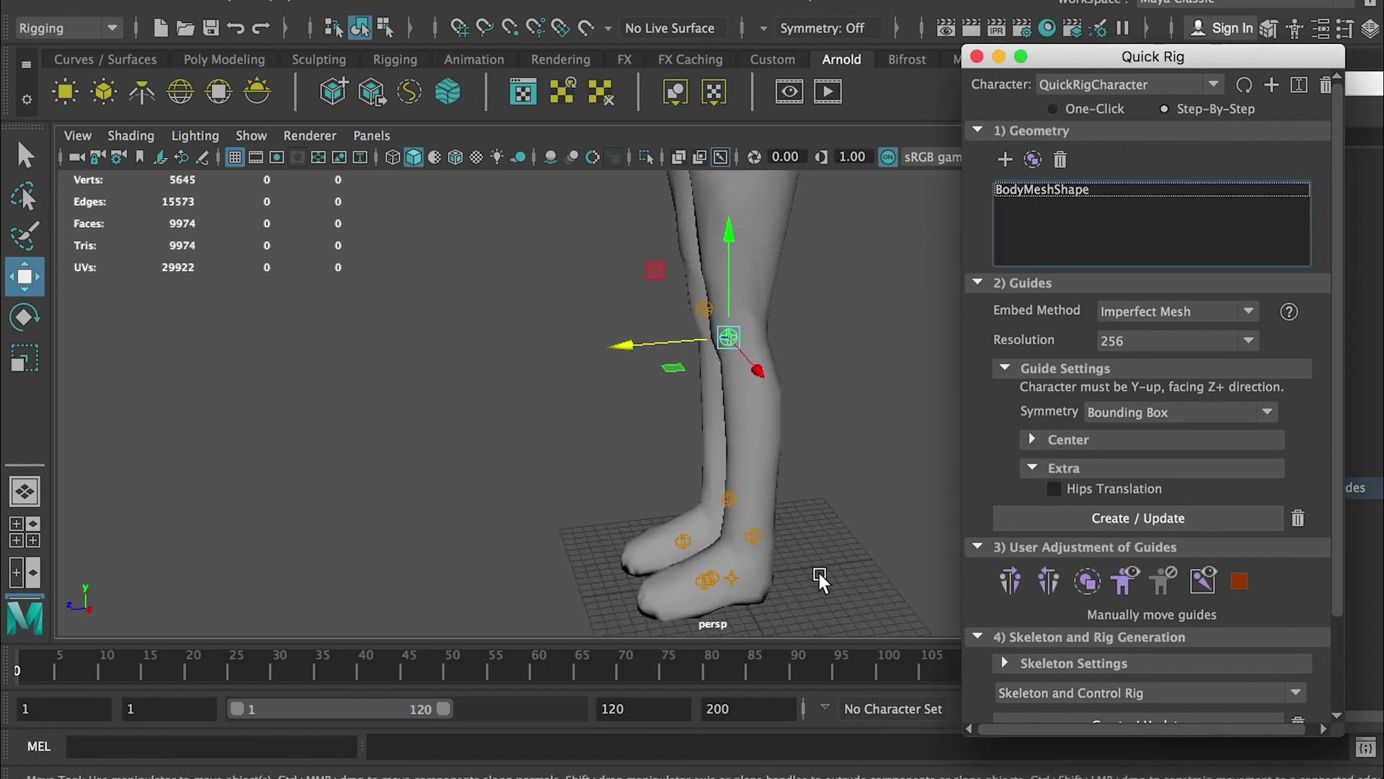
Lower the left ankle guide into the ankle just above the heel and mirror it to the right leg
alt+middle_drag(822, 578, 767, 417)
click(734, 400)
alt+drag(757, 493, 635, 539)
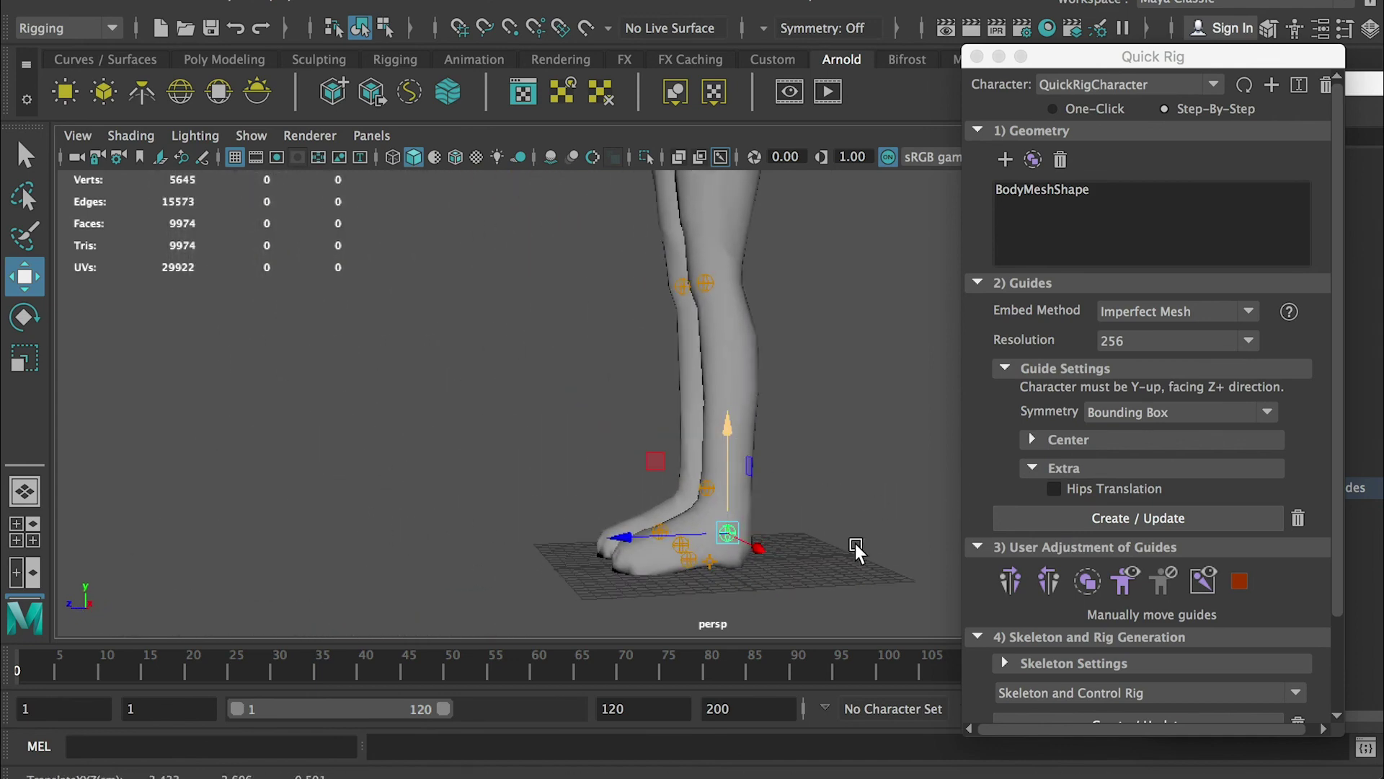
alt+drag(855, 543, 822, 510)
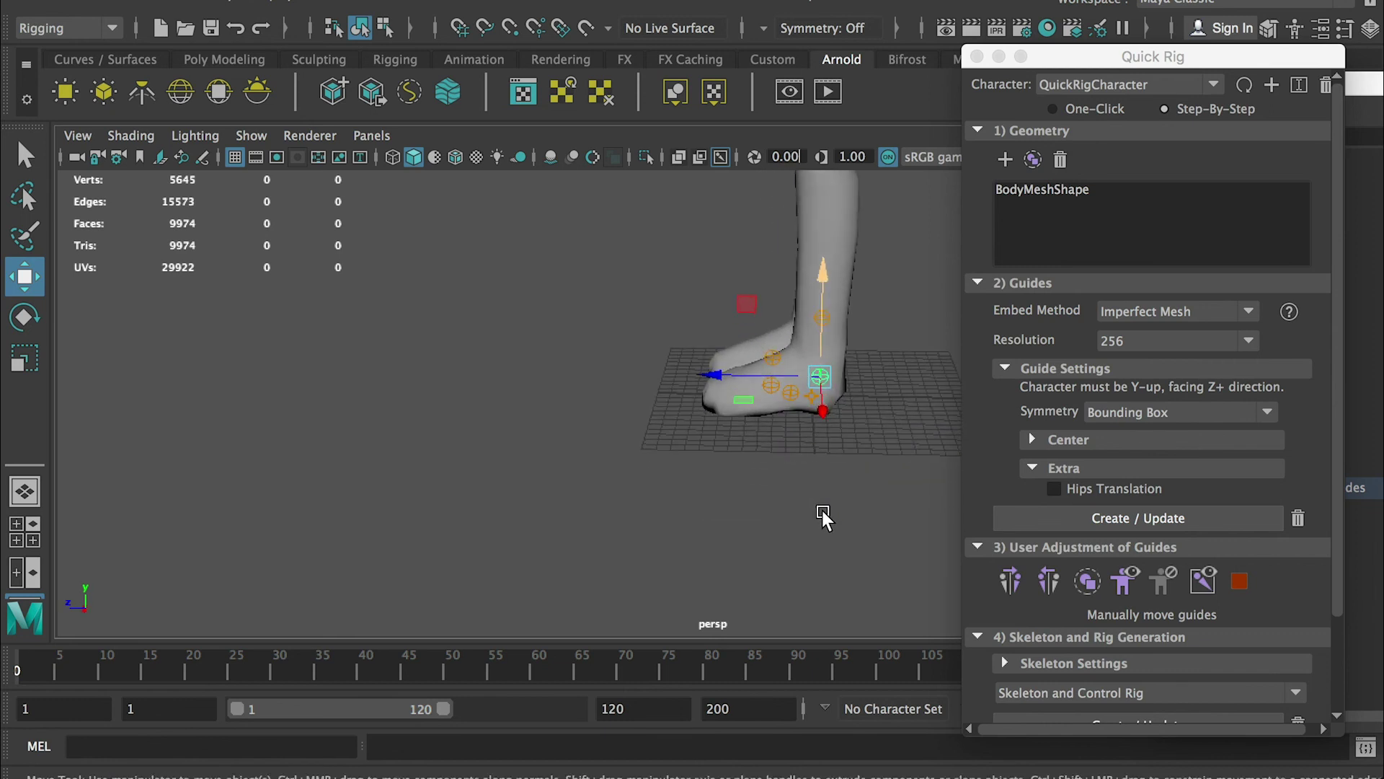
click(1049, 583)
Move the left toe guide forward to the toe area of the foot and mirror it to the right foot
key(f)
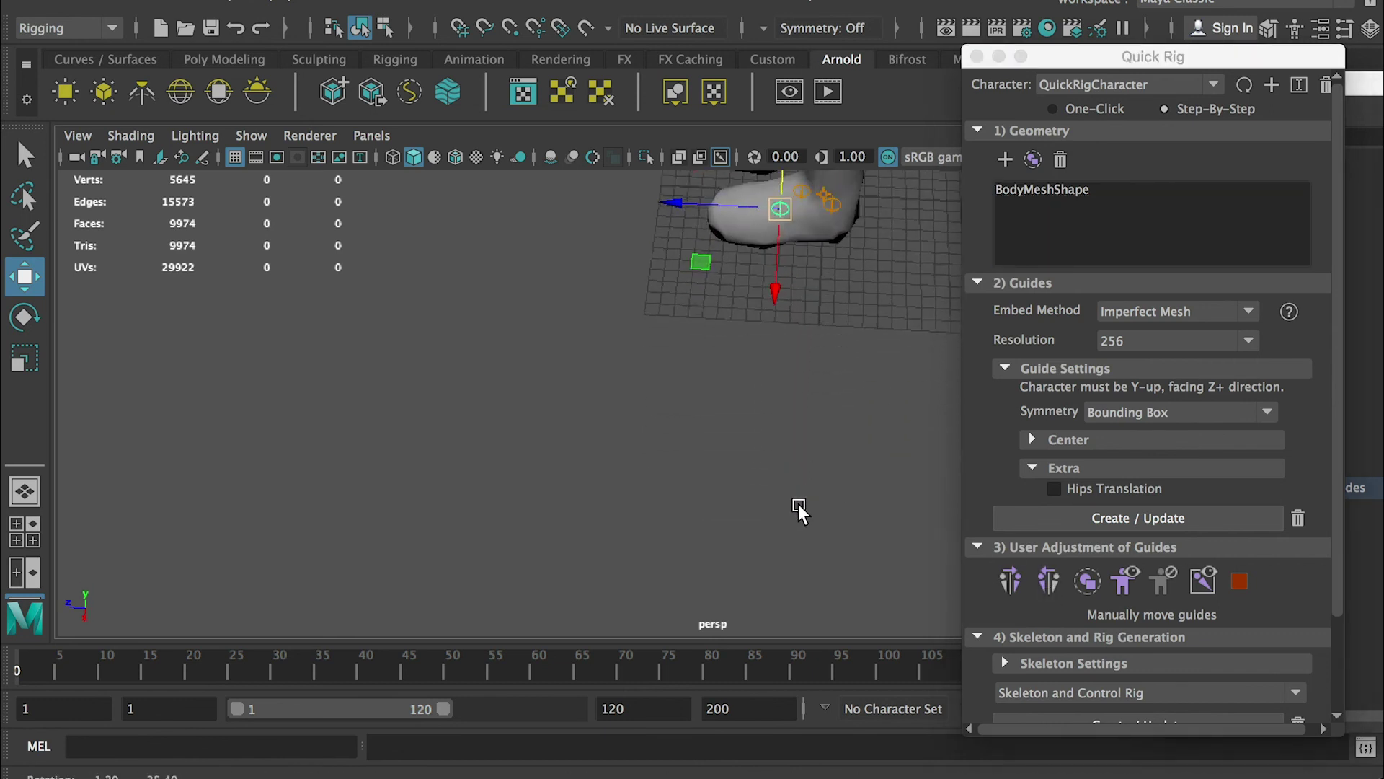
scroll(516, 287, down, 8)
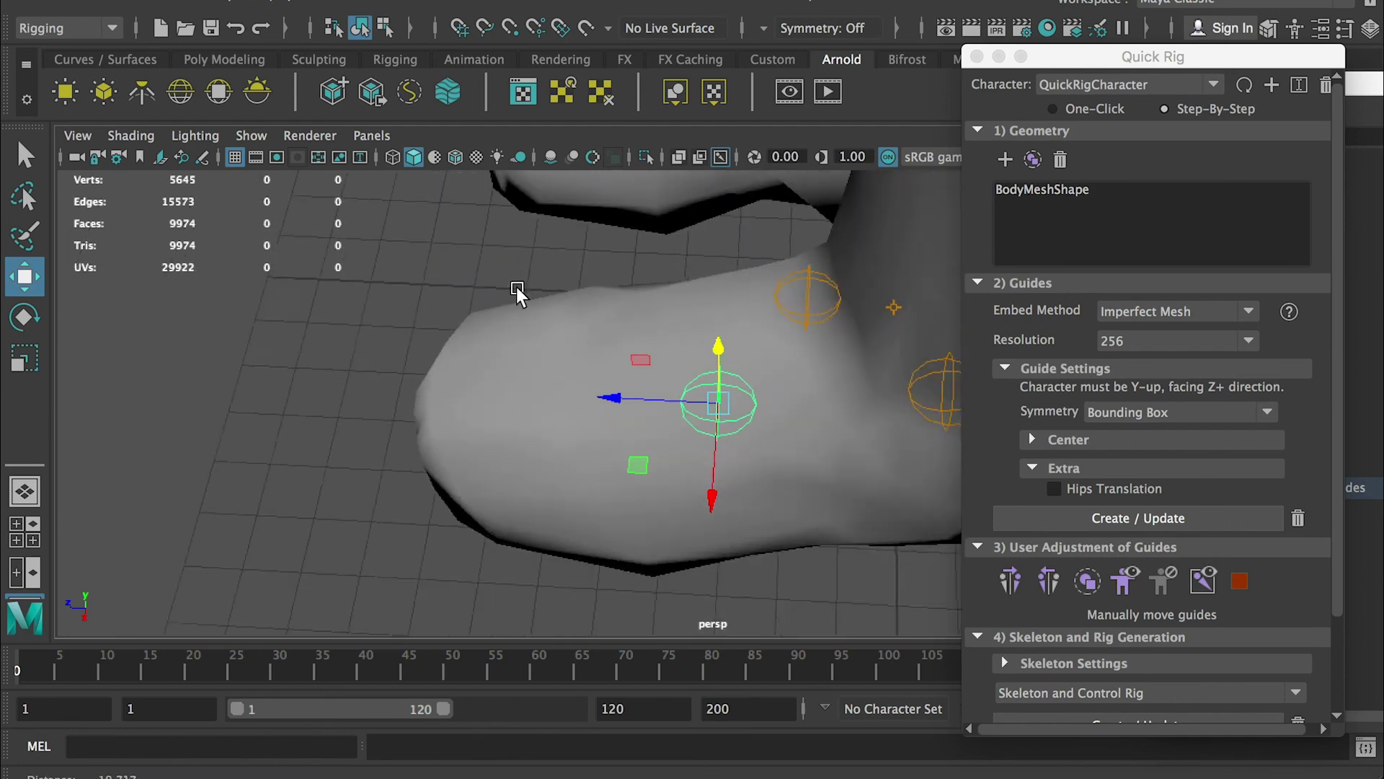
alt+drag(519, 395, 612, 313)
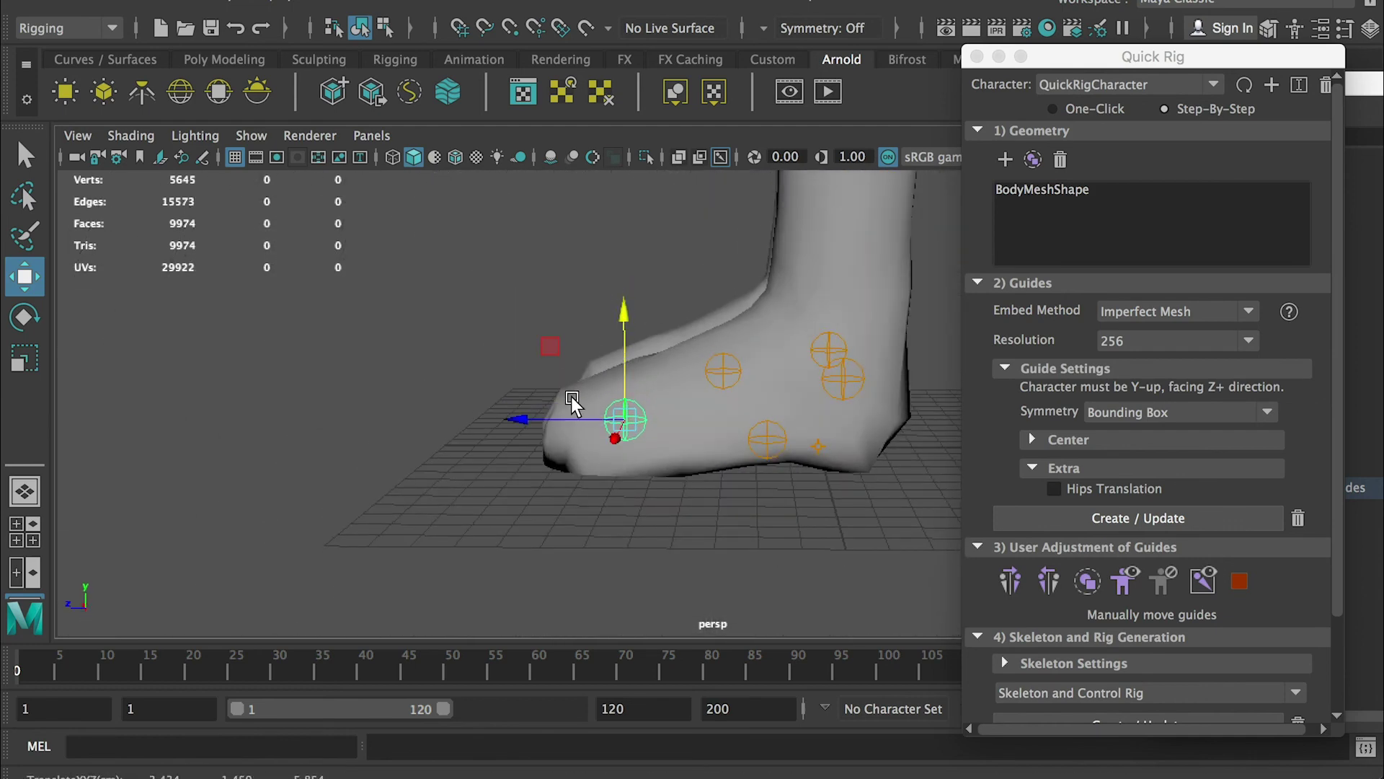
drag(537, 420, 526, 422)
click(1043, 578)
Select the left elbow guide again, nudge it slightly forward within the arm and mirror the correction to the right elbow
scroll(832, 457, down, 6)
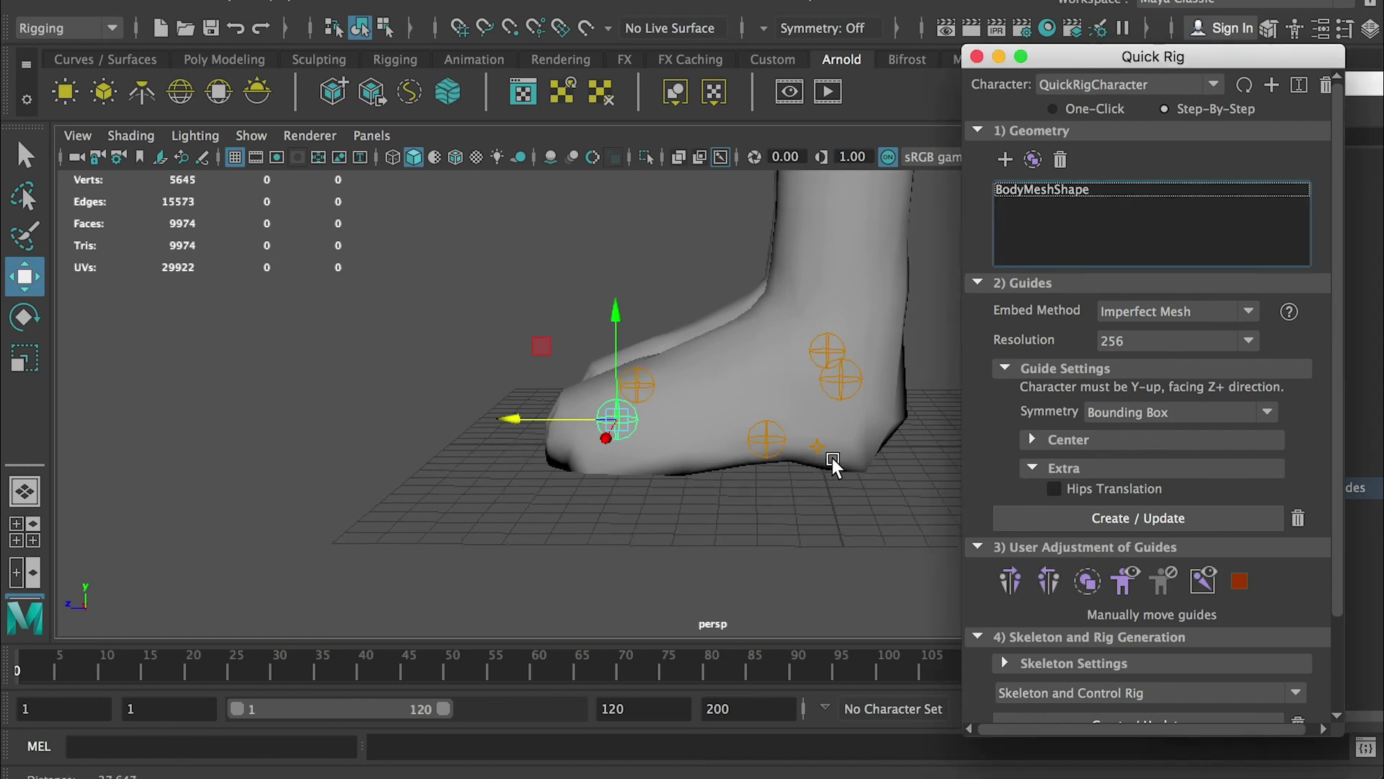
alt+drag(800, 389, 667, 378)
scroll(685, 298, down, 3)
alt+middle_drag(684, 298, 634, 409)
scroll(836, 492, down, 3)
alt+drag(652, 357, 720, 329)
alt+middle_drag(720, 329, 715, 400)
alt+drag(715, 400, 695, 448)
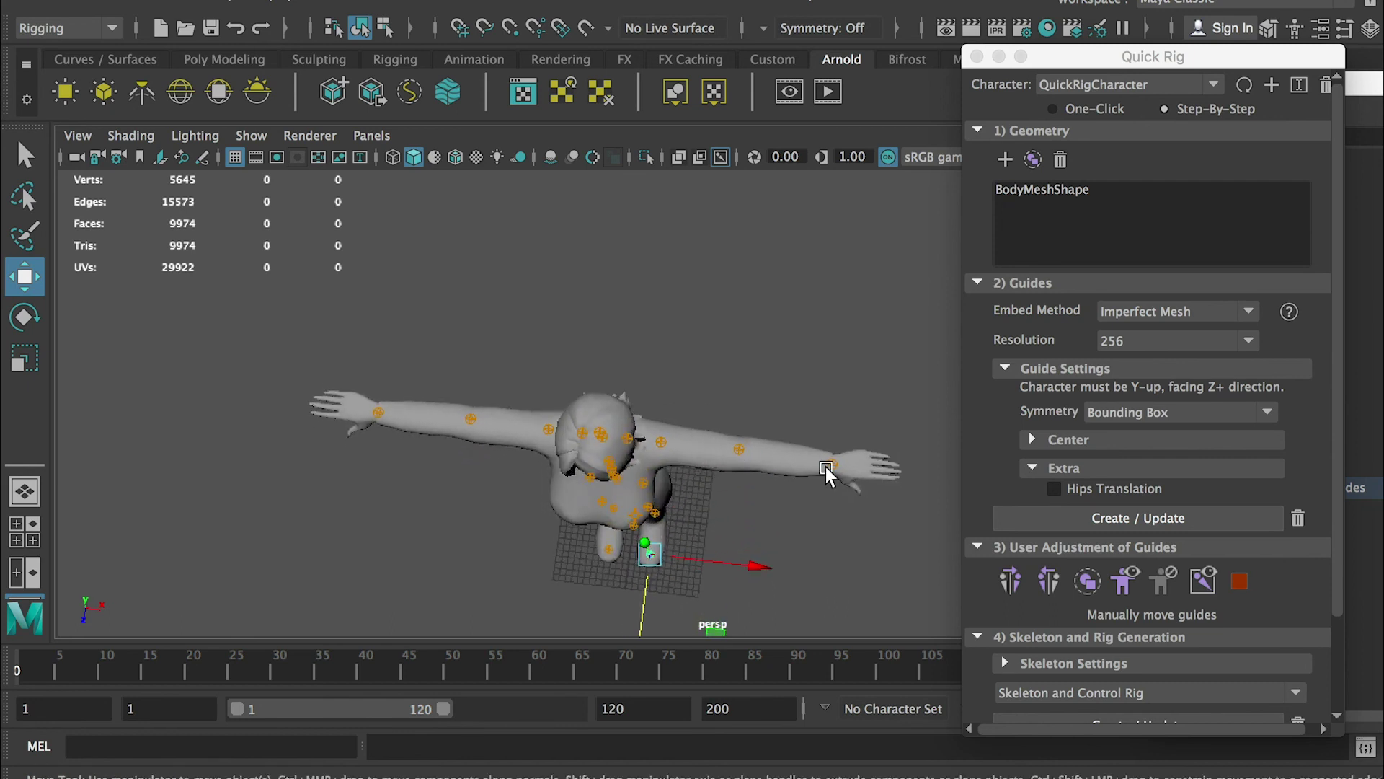
click(741, 449)
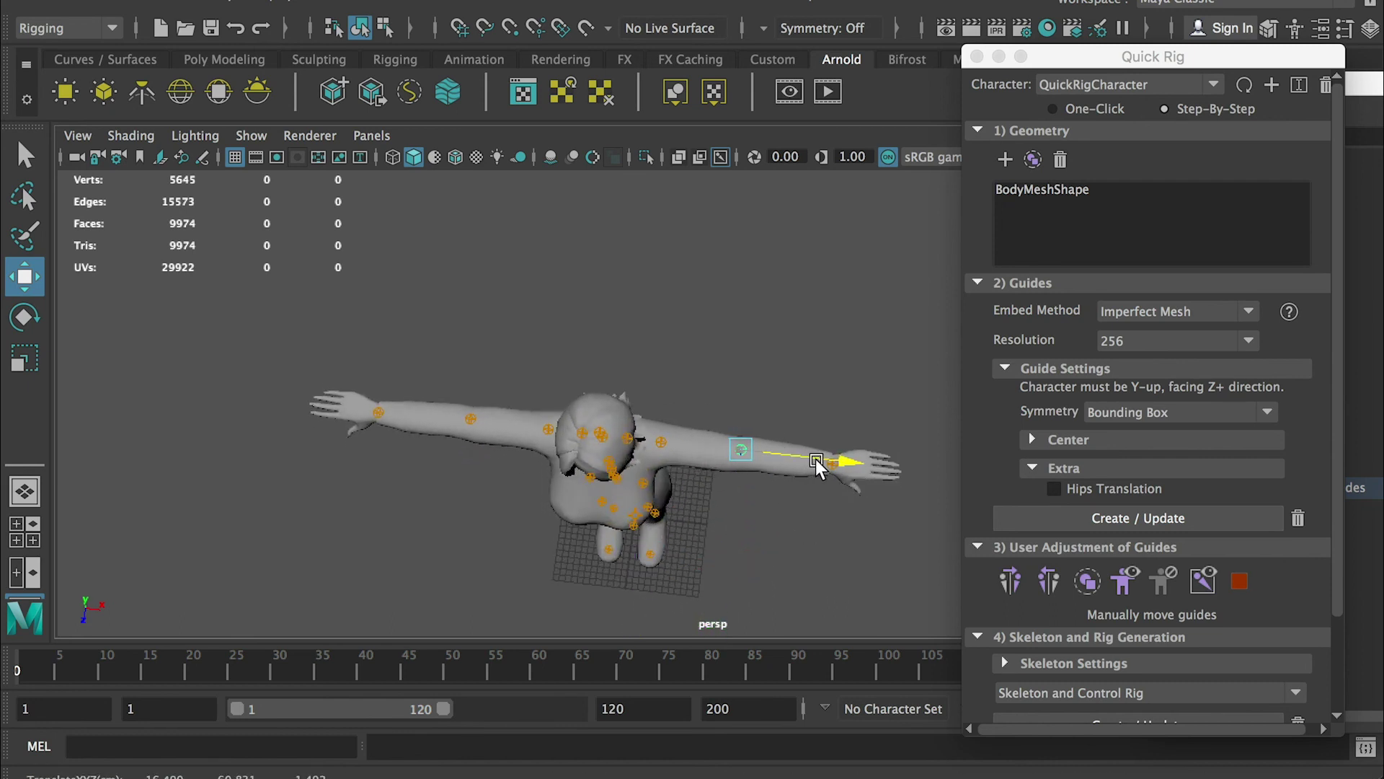
drag(738, 495, 738, 497)
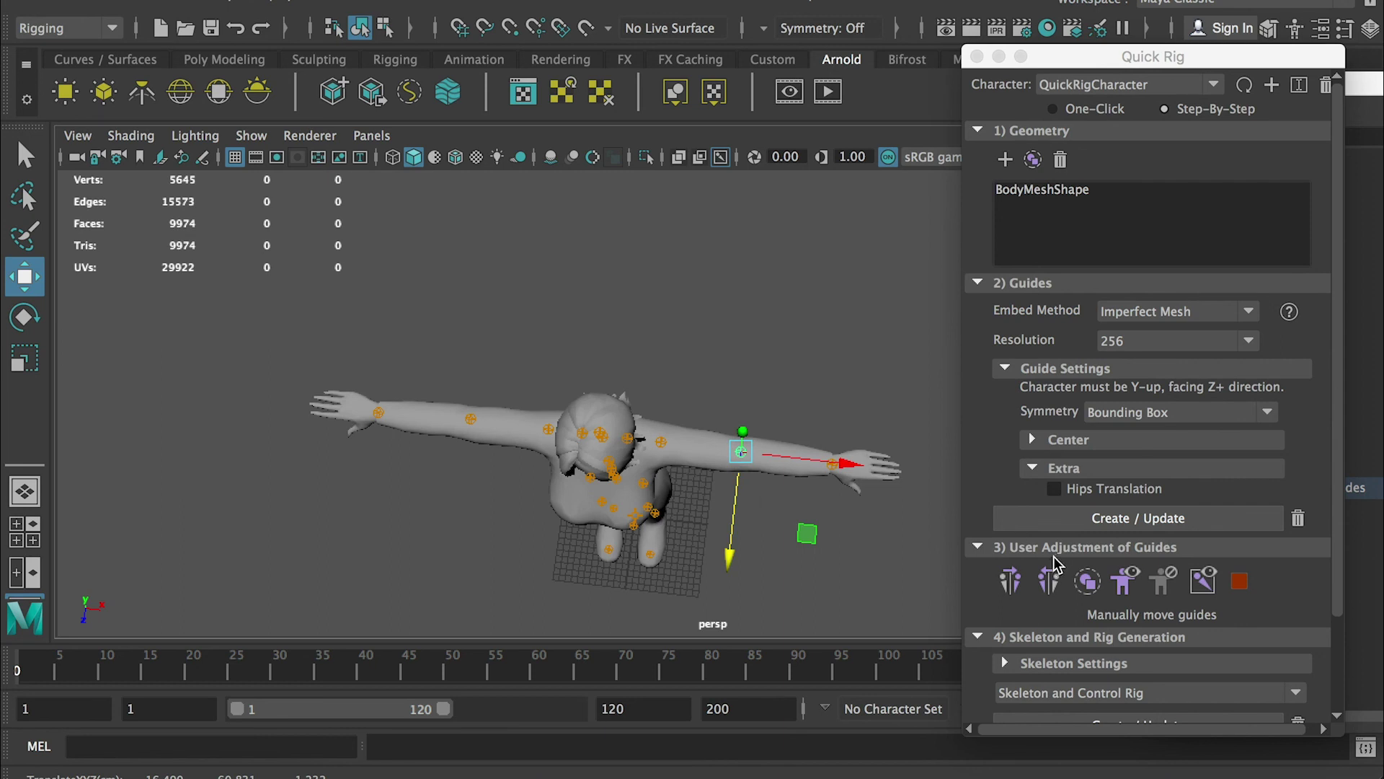
click(1042, 570)
Expand the skeleton settings for rig generation, keep T-Stance Correction enabled and bring the whole character with its guides into view
alt+drag(829, 469, 791, 335)
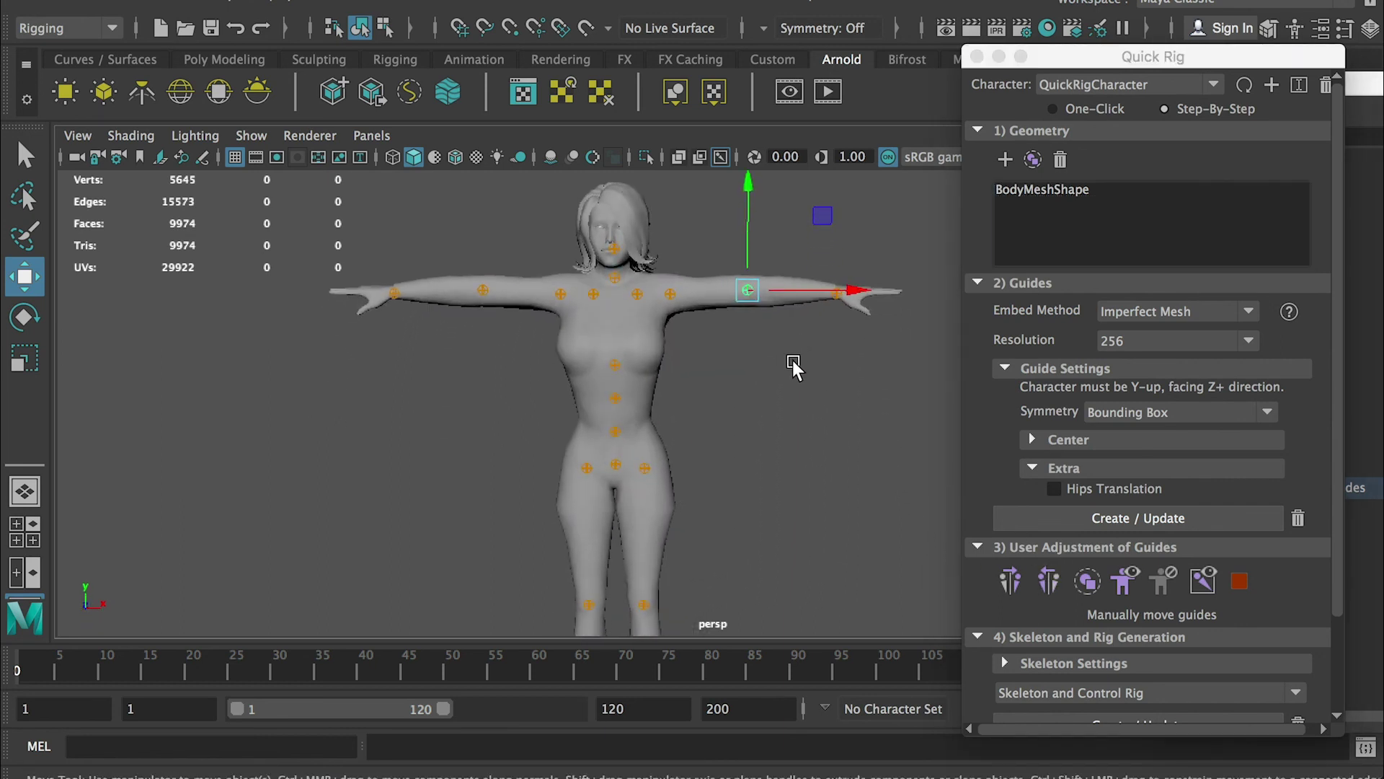
alt+middle_drag(793, 362, 797, 248)
drag(1337, 380, 1337, 470)
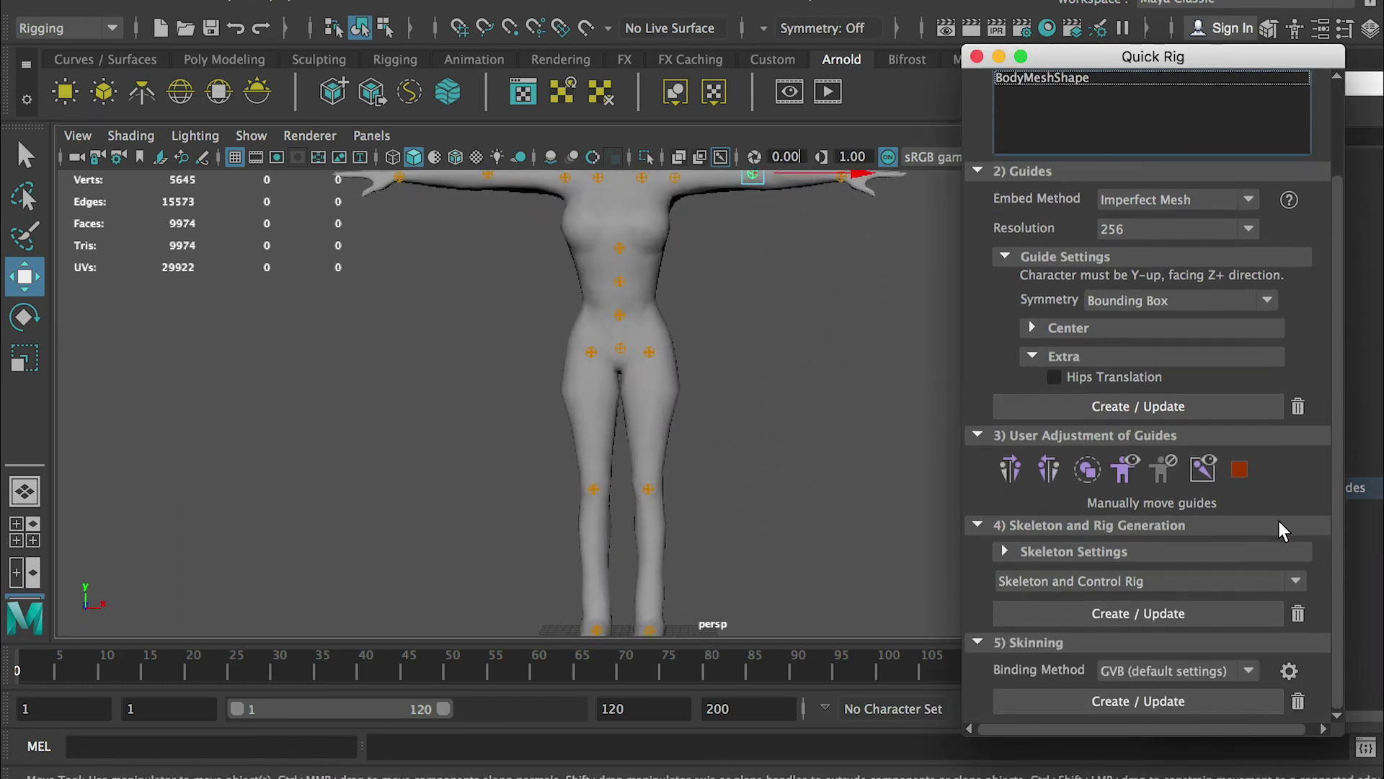
click(1005, 550)
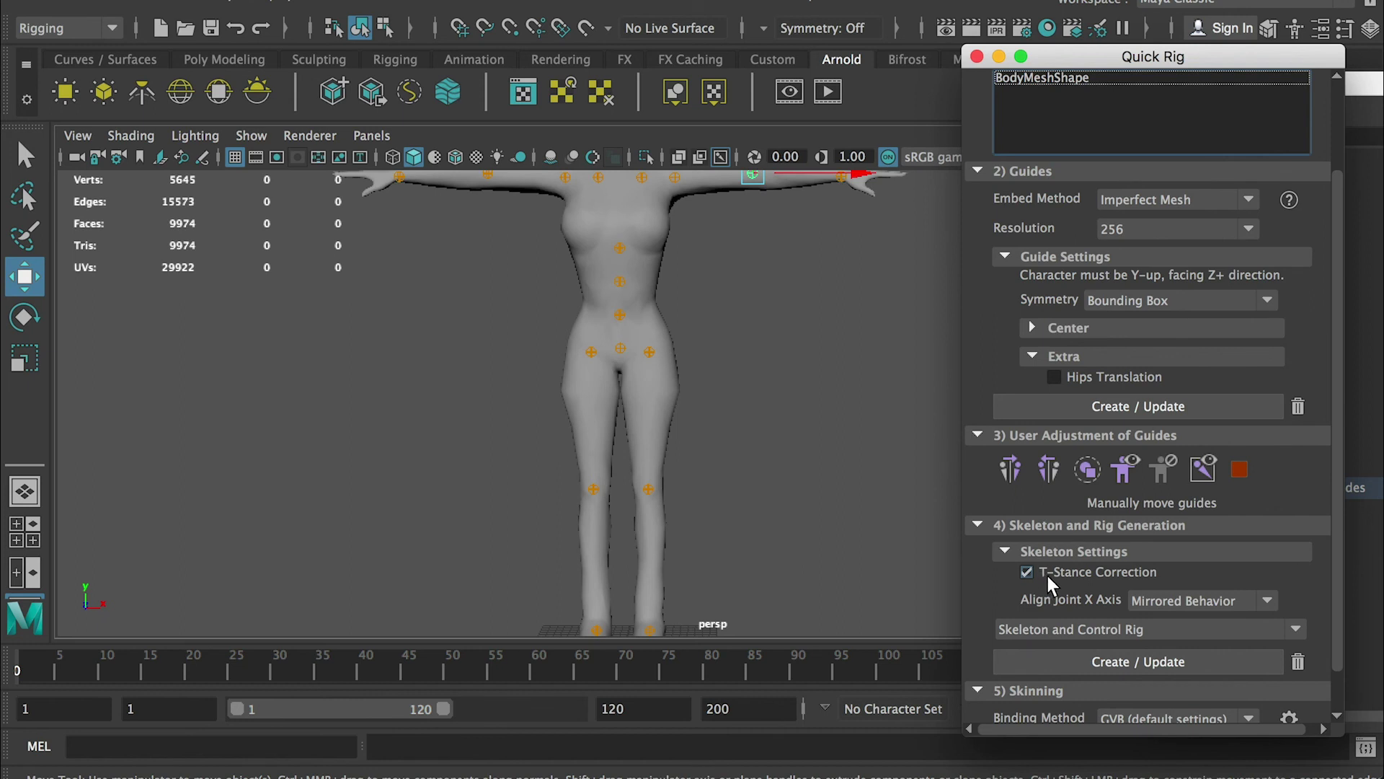
scroll(764, 372, down, 2)
mouse_move(813, 389)
alt+middle_down()
mouse_move(835, 341)
mouse_move(811, 370)
alt+middle_up()
scroll(629, 253, down, 3)
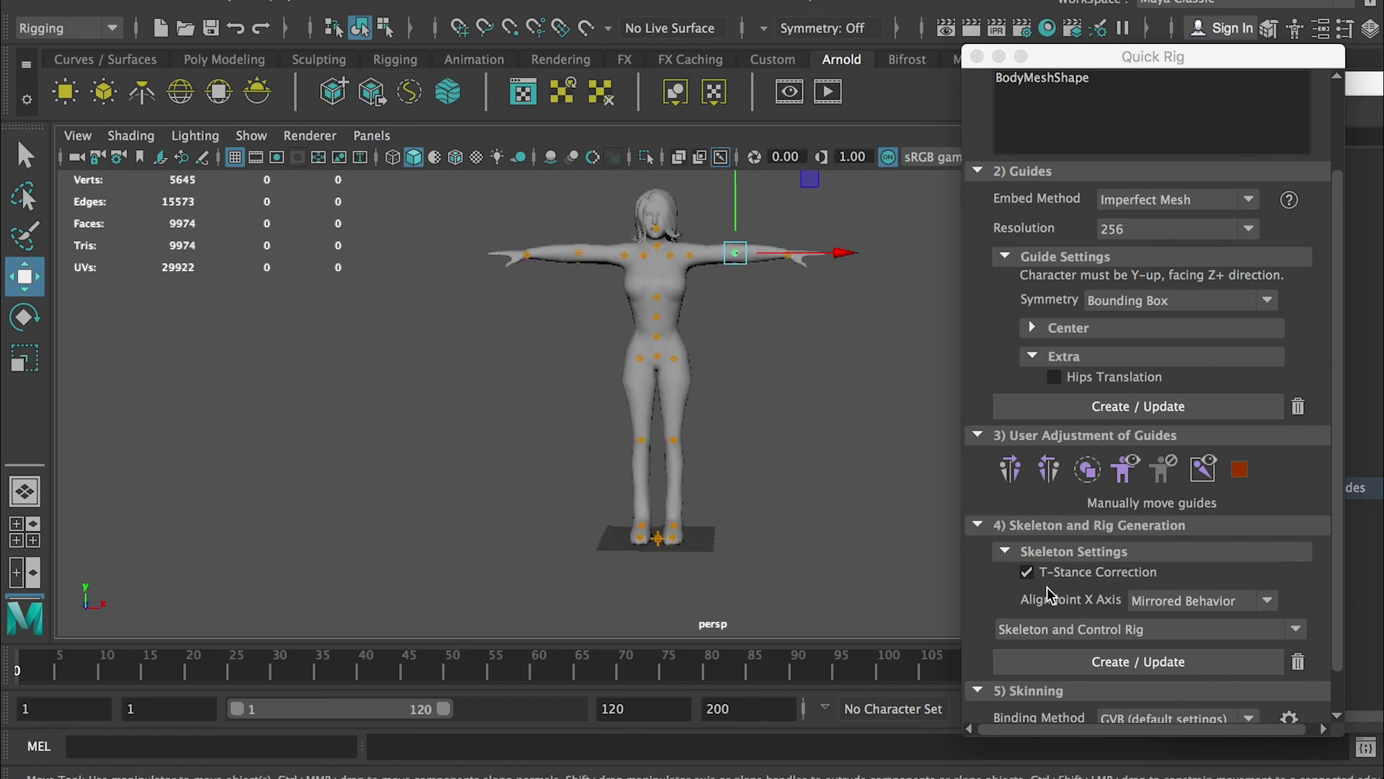
Check the skeleton generation choices and keep Skeleton and Control Rig selected
drag(1337, 590, 1338, 640)
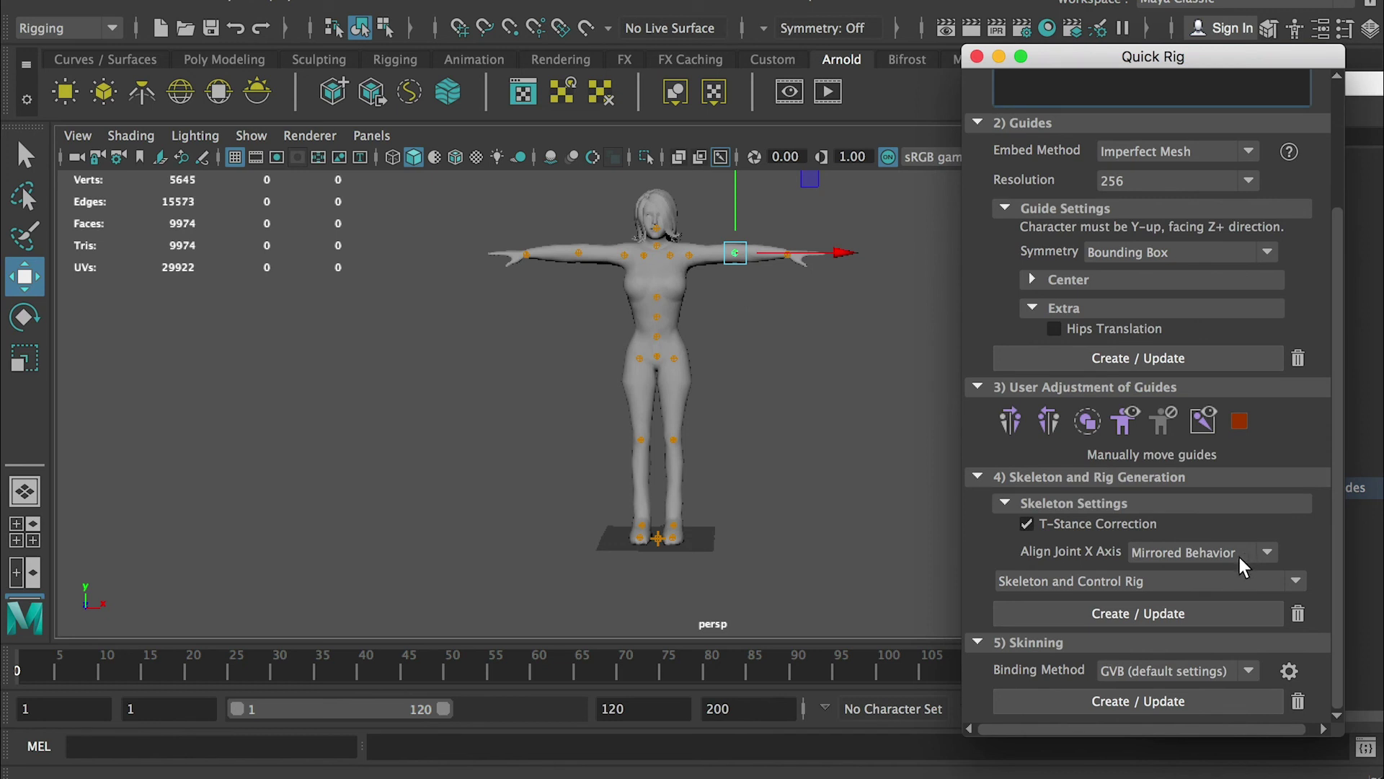
click(1161, 581)
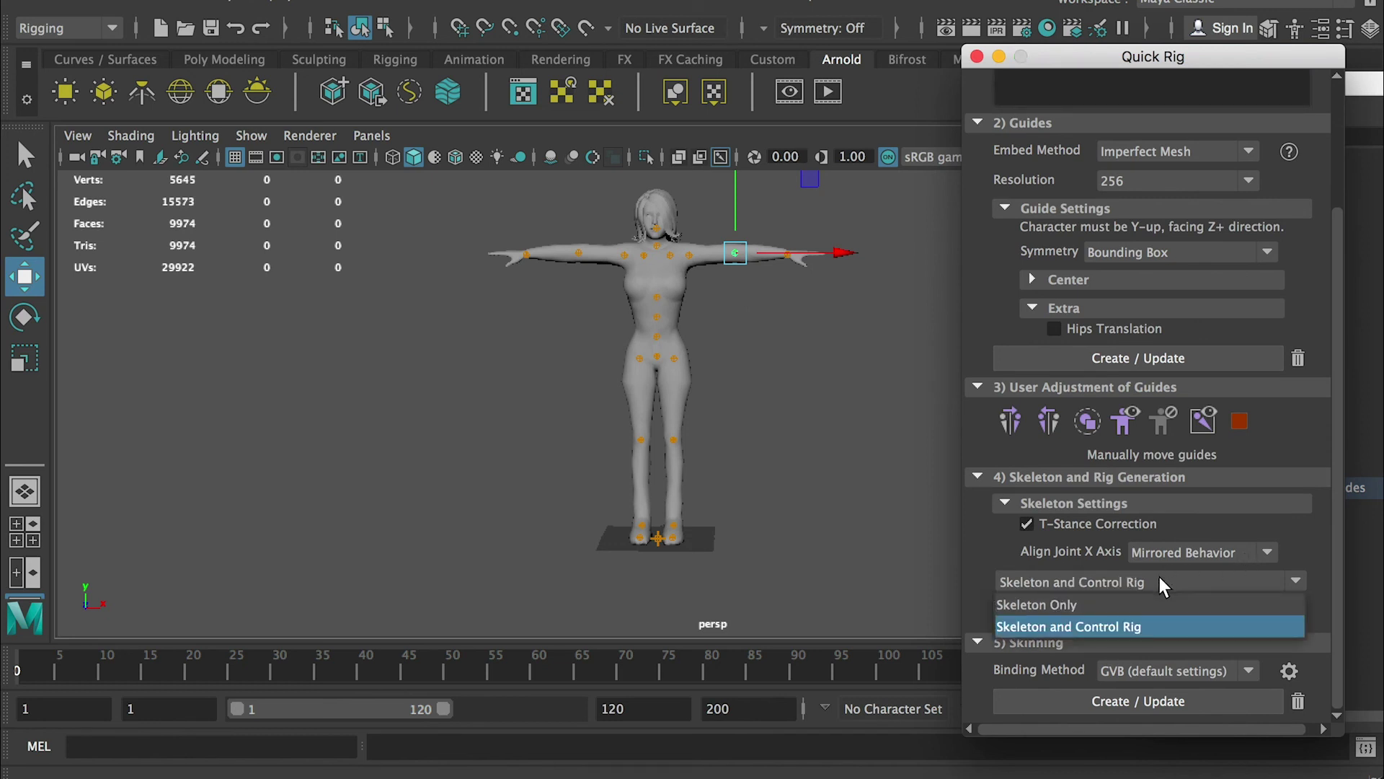
click(1162, 582)
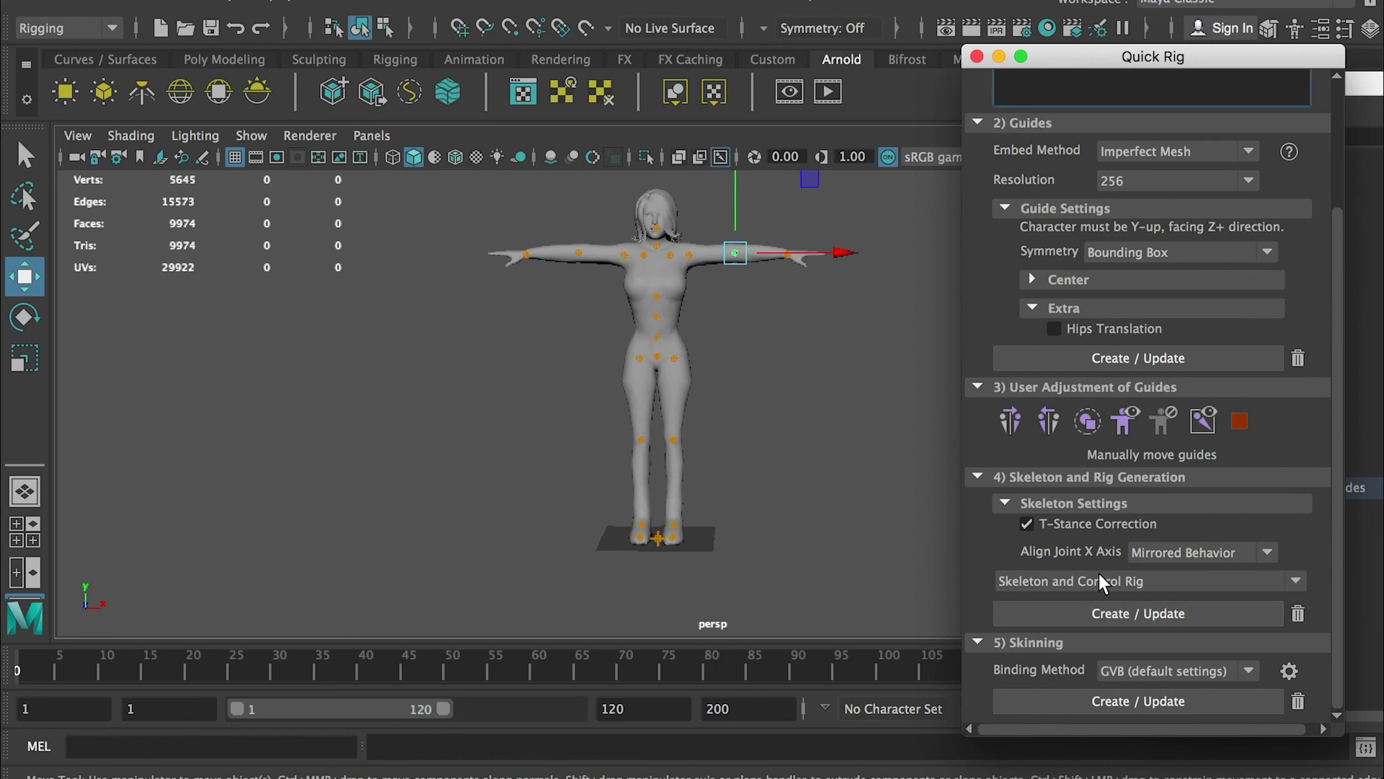
Generate the skeleton and control rig, and bind the body mesh to it using the GVB (default settings) binding method
click(1120, 618)
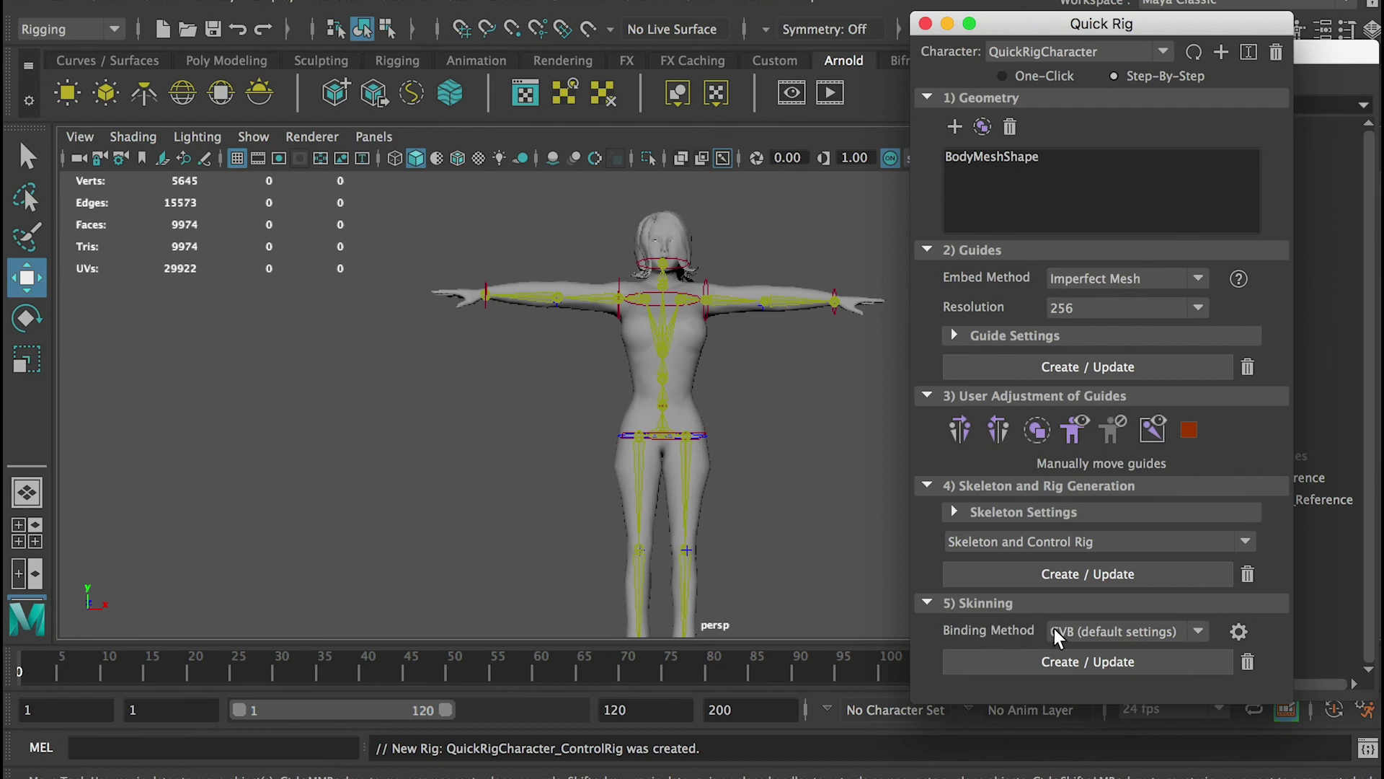
click(1108, 633)
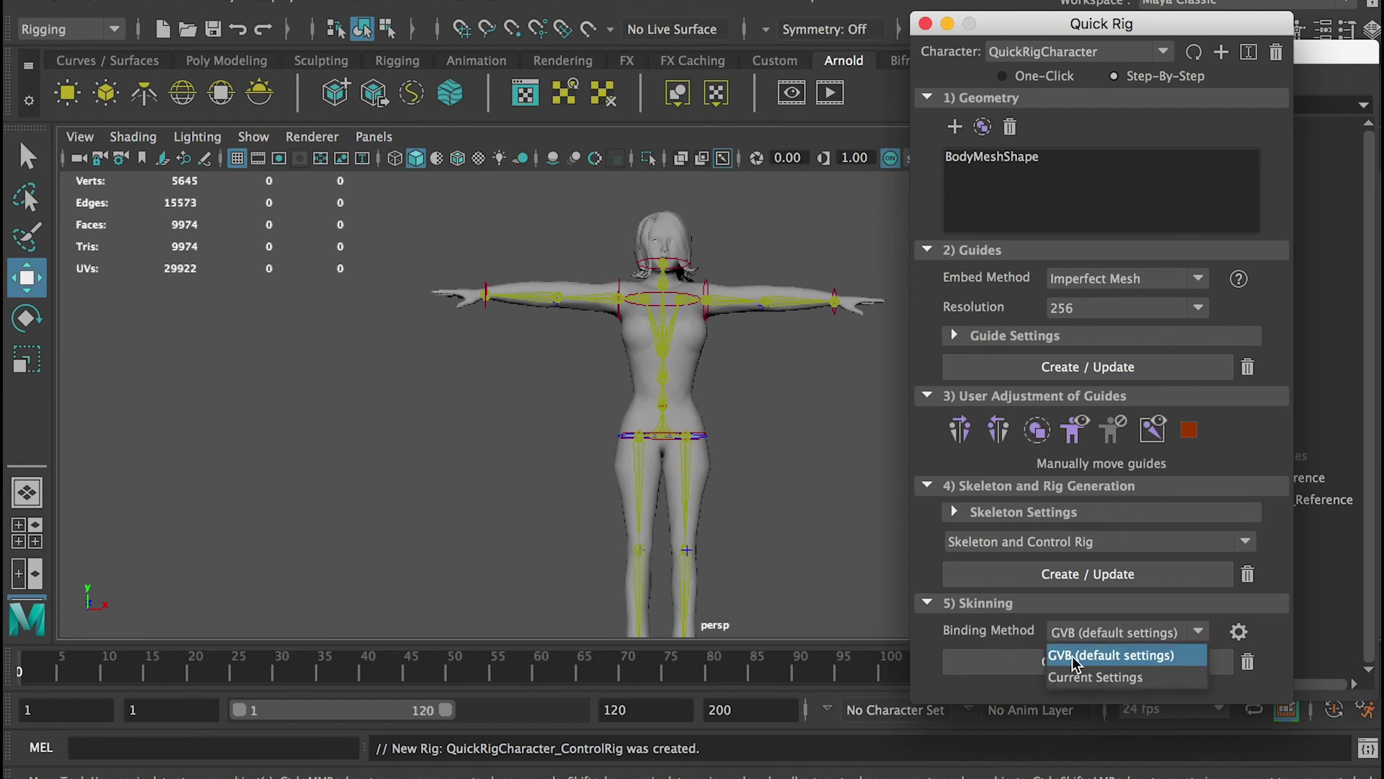
click(993, 633)
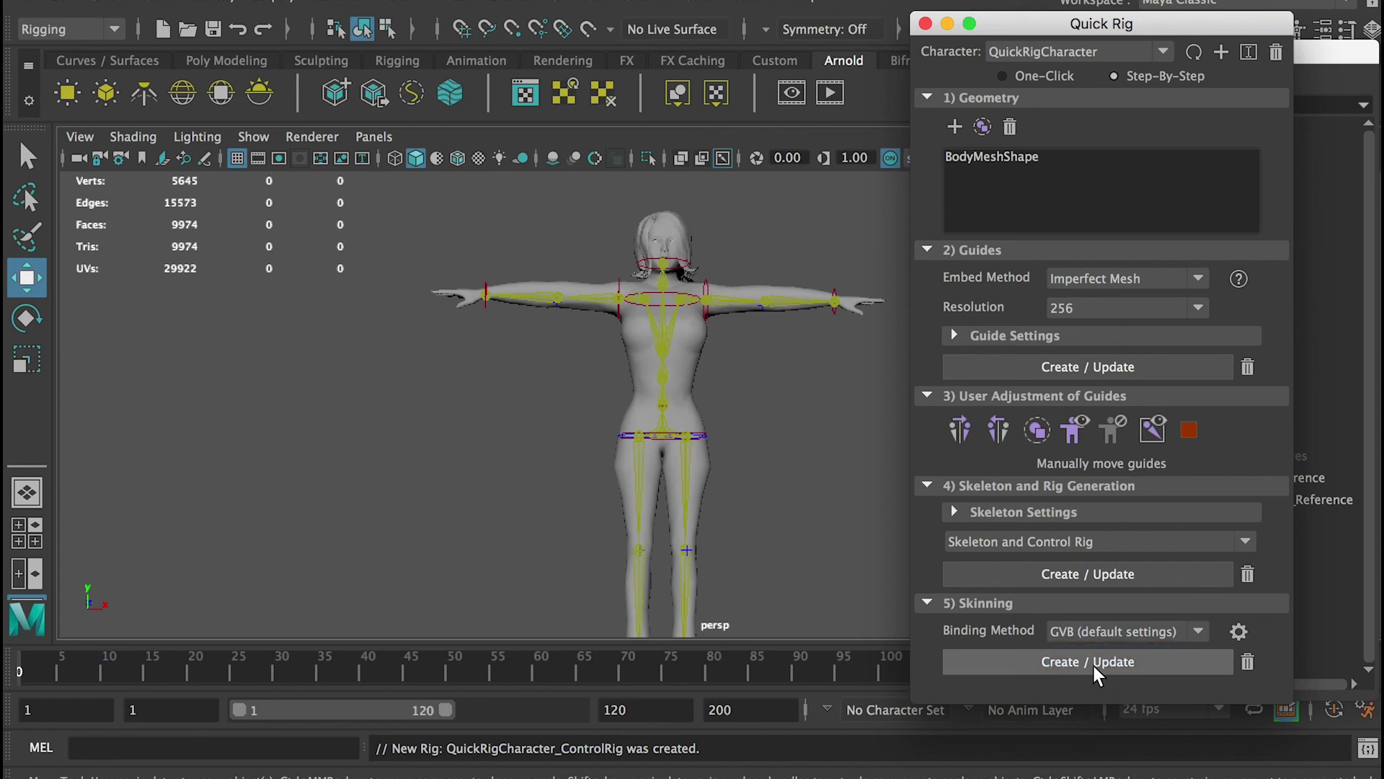
click(1088, 662)
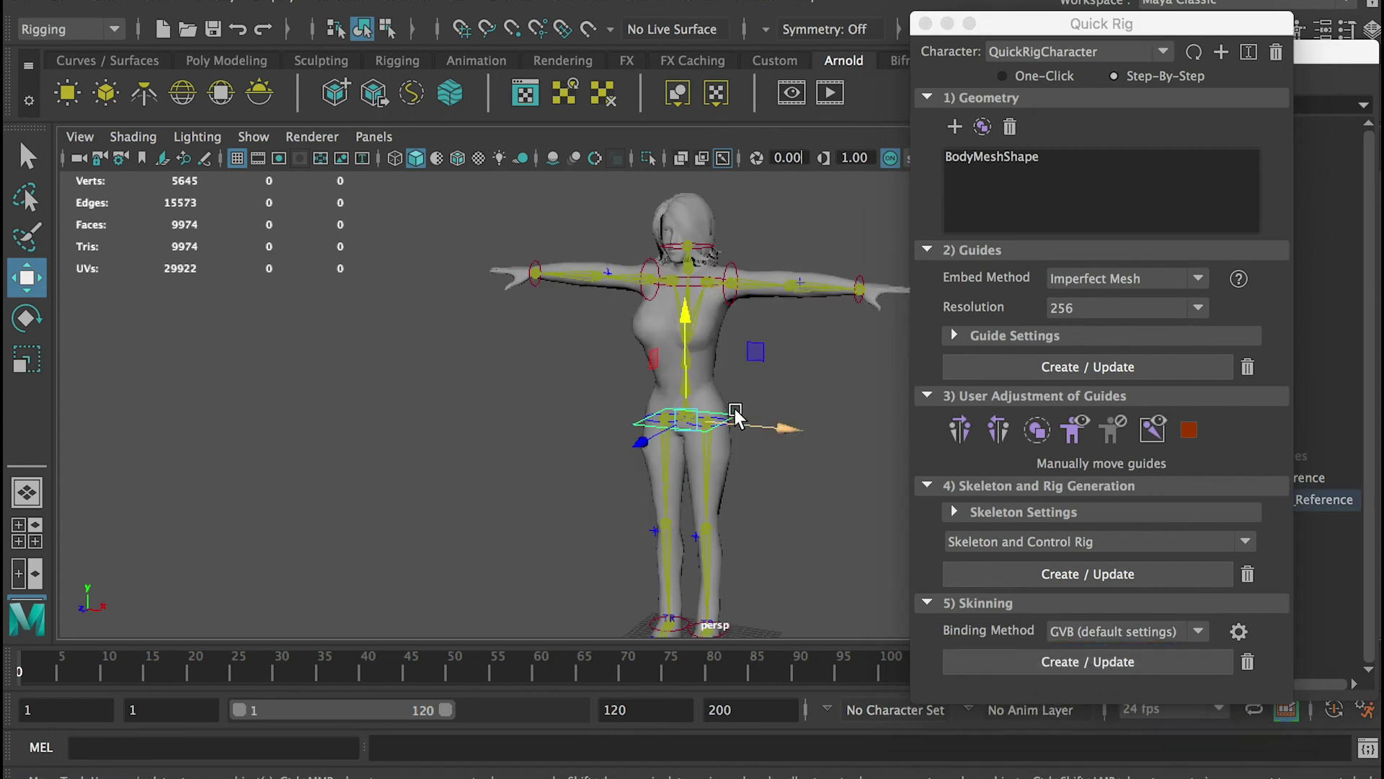
Test the skinning by lowering the hips control slightly, and undo the move
drag(689, 317, 678, 346)
key(super+z)
alt+right_drag(841, 397, 845, 503)
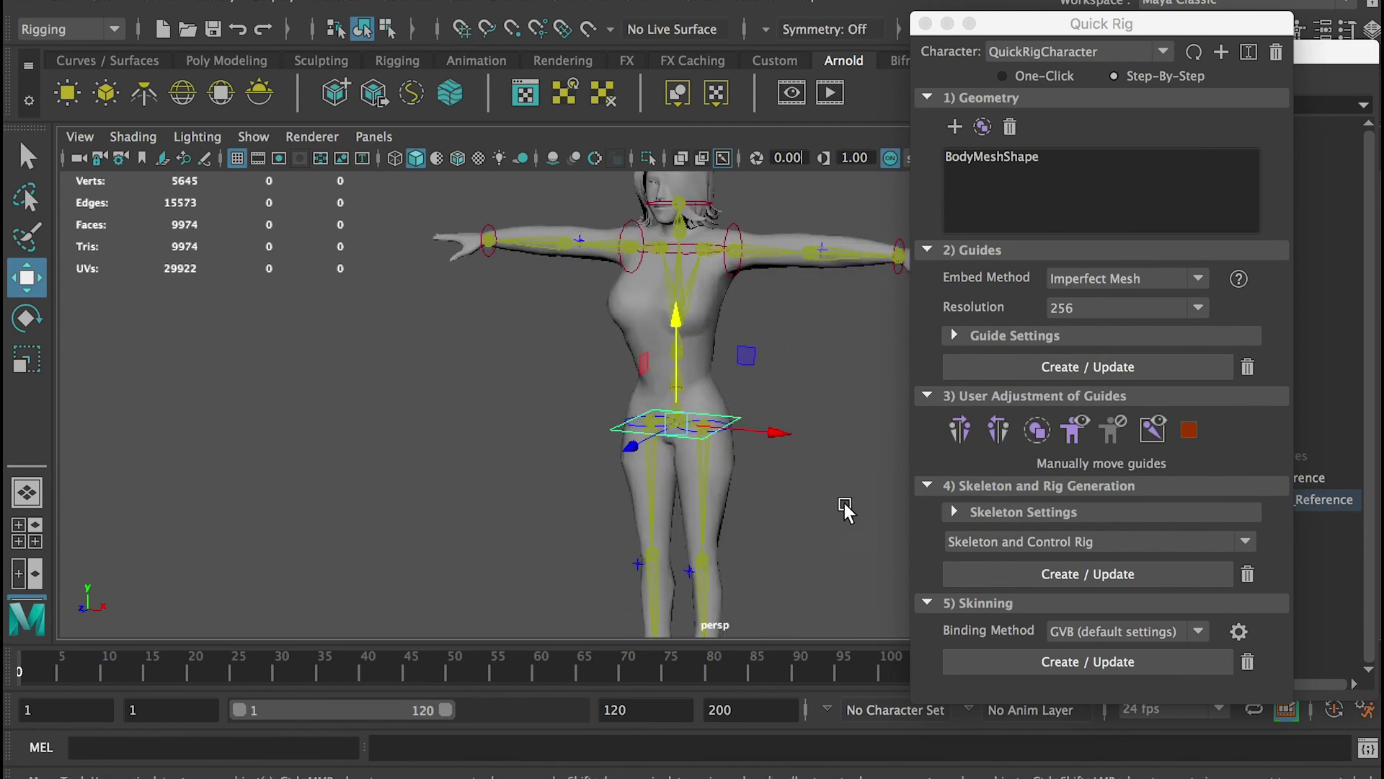
Test the leg deformation by raising and rotating the left ankle control, and undo the pose changes
alt+drag(845, 503, 743, 505)
alt+middle_drag(743, 505, 712, 377)
click(728, 480)
drag(714, 400, 685, 332)
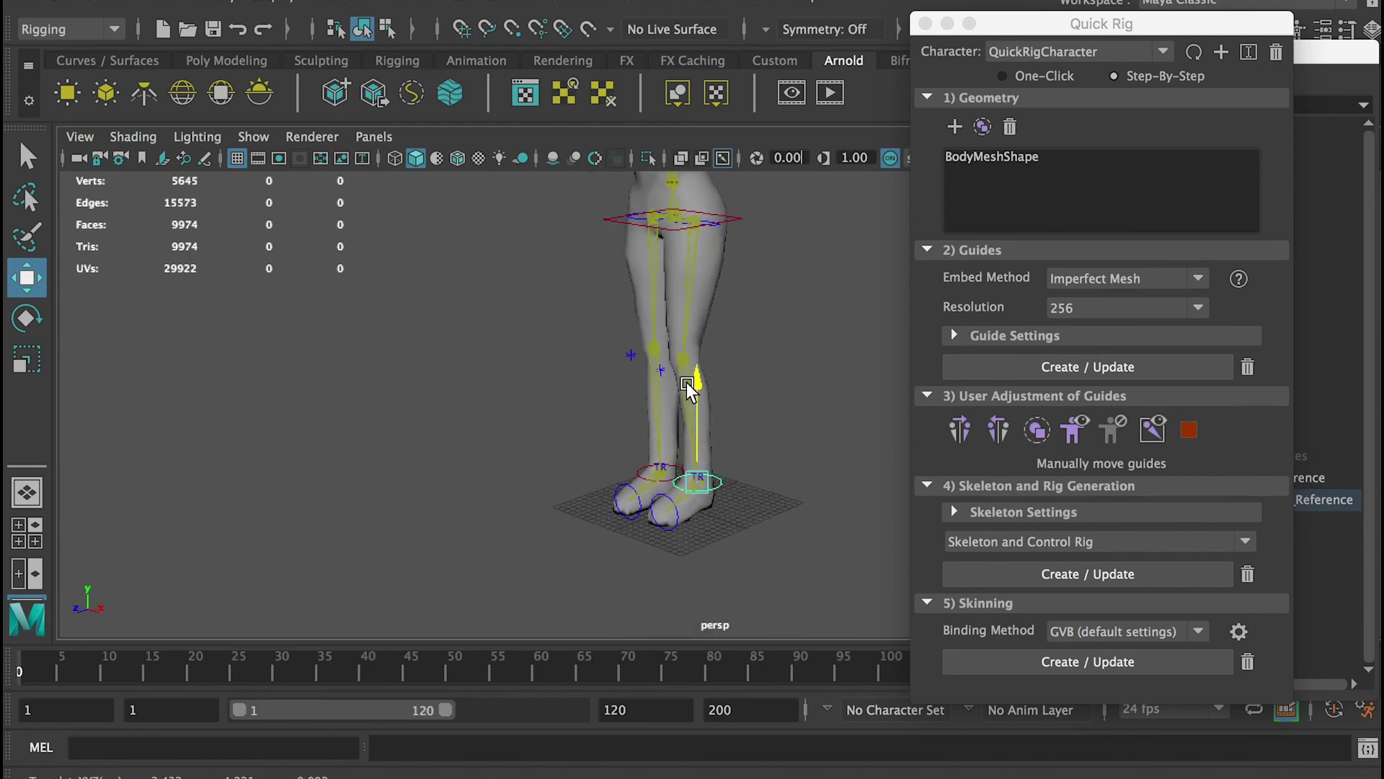
drag(686, 383, 685, 338)
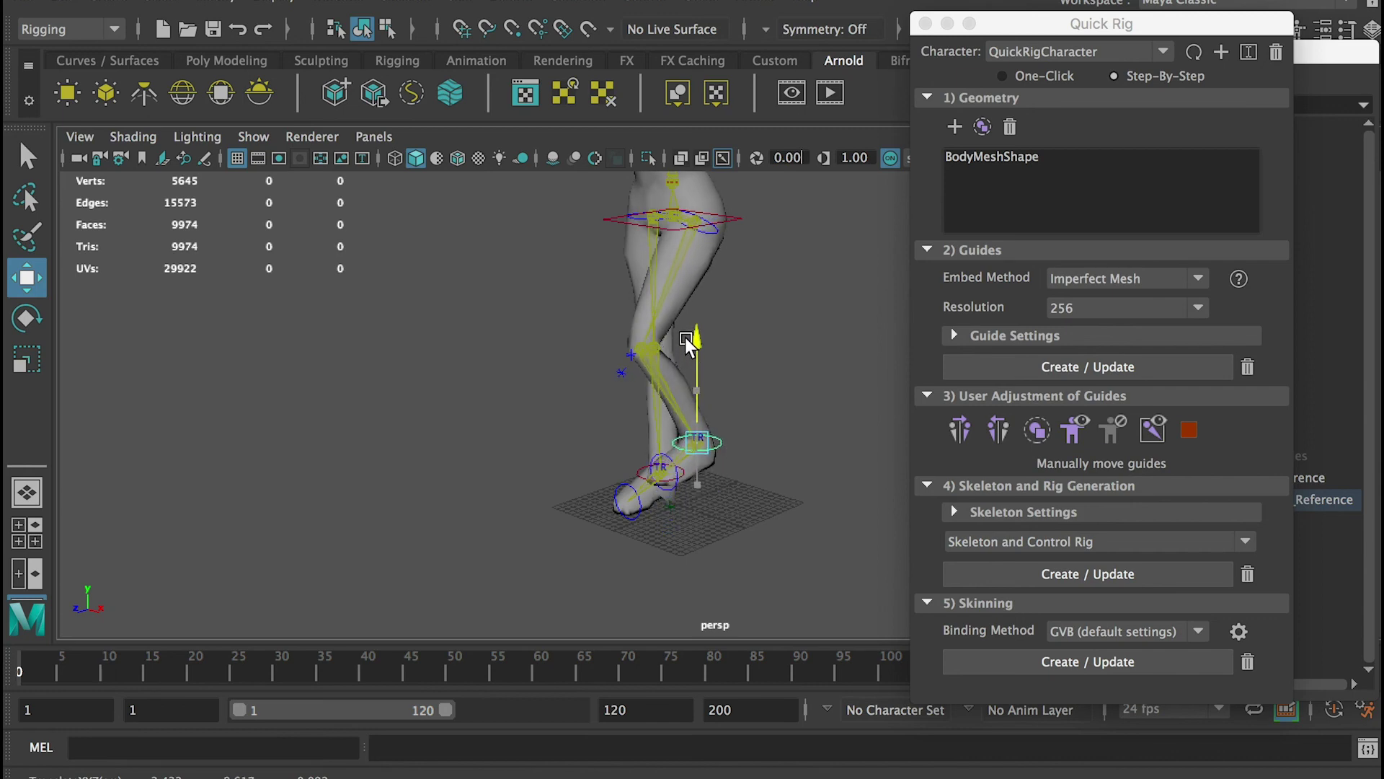
key(e)
drag(660, 389, 652, 319)
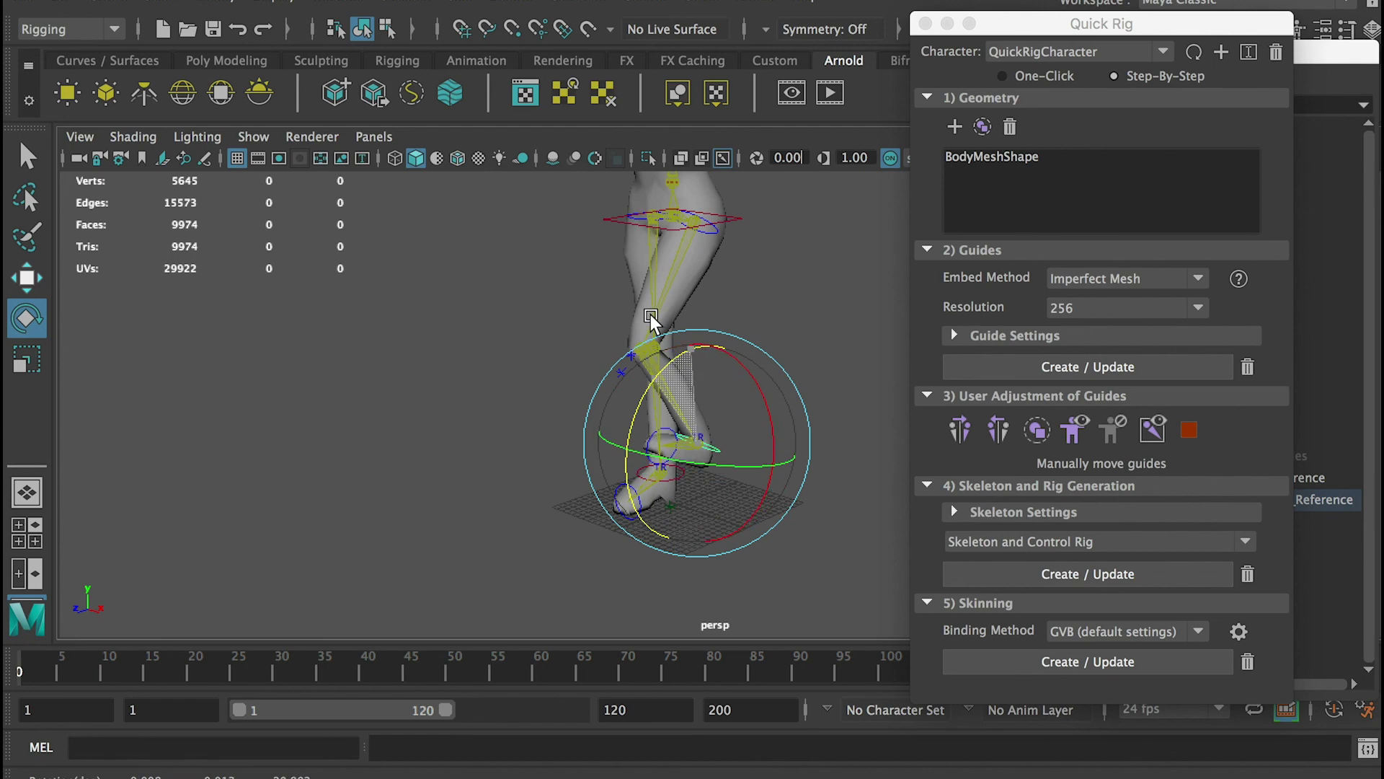
key(z)
key(z)
key(z)
key(z)
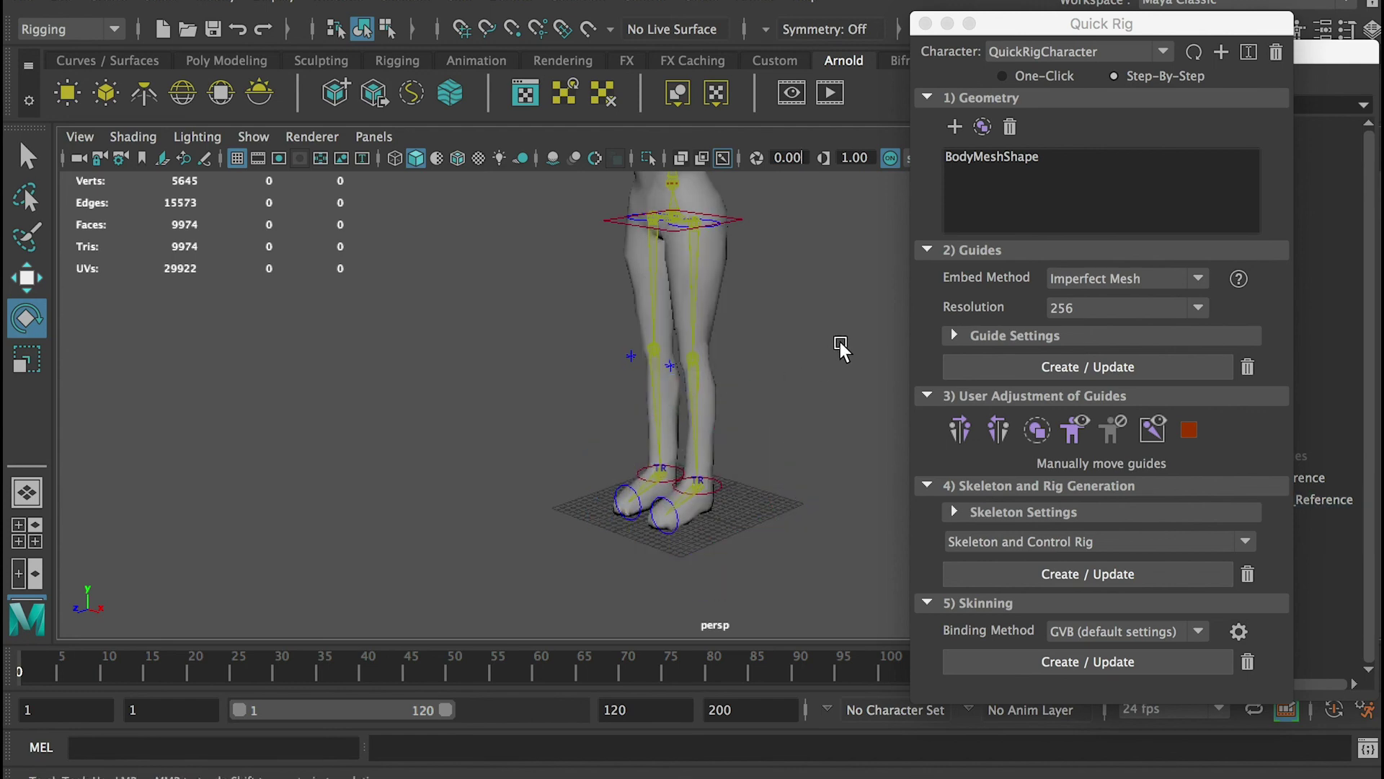
Test the left arm by moving its wrist control down and inward, and undo the move
alt+middle_drag(840, 341, 760, 448)
alt+right_drag(760, 448, 729, 282)
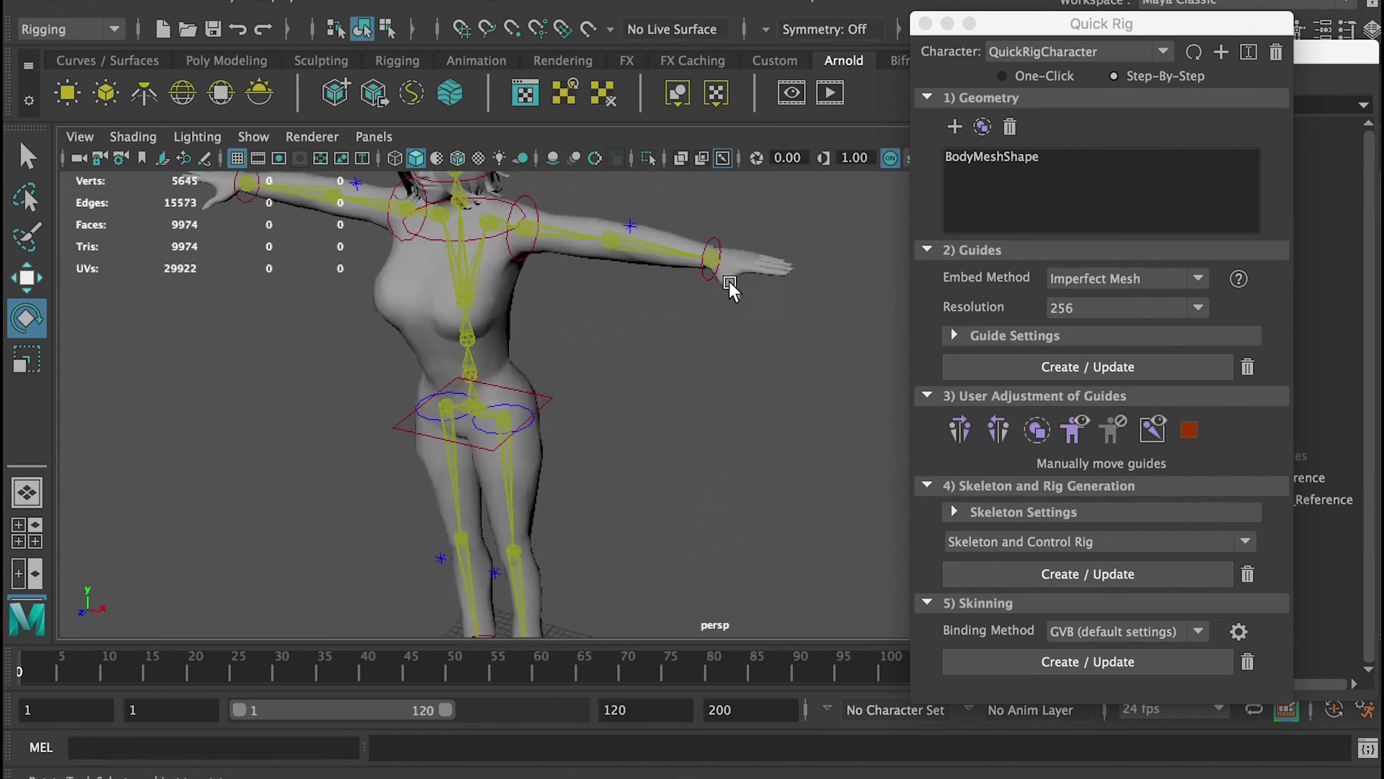
click(707, 242)
key(w)
drag(800, 279, 660, 340)
key(super+z)
Test the left shoulder by rotating its control to lower the arm, inspect the deformation and undo the rotation
click(522, 213)
key(r)
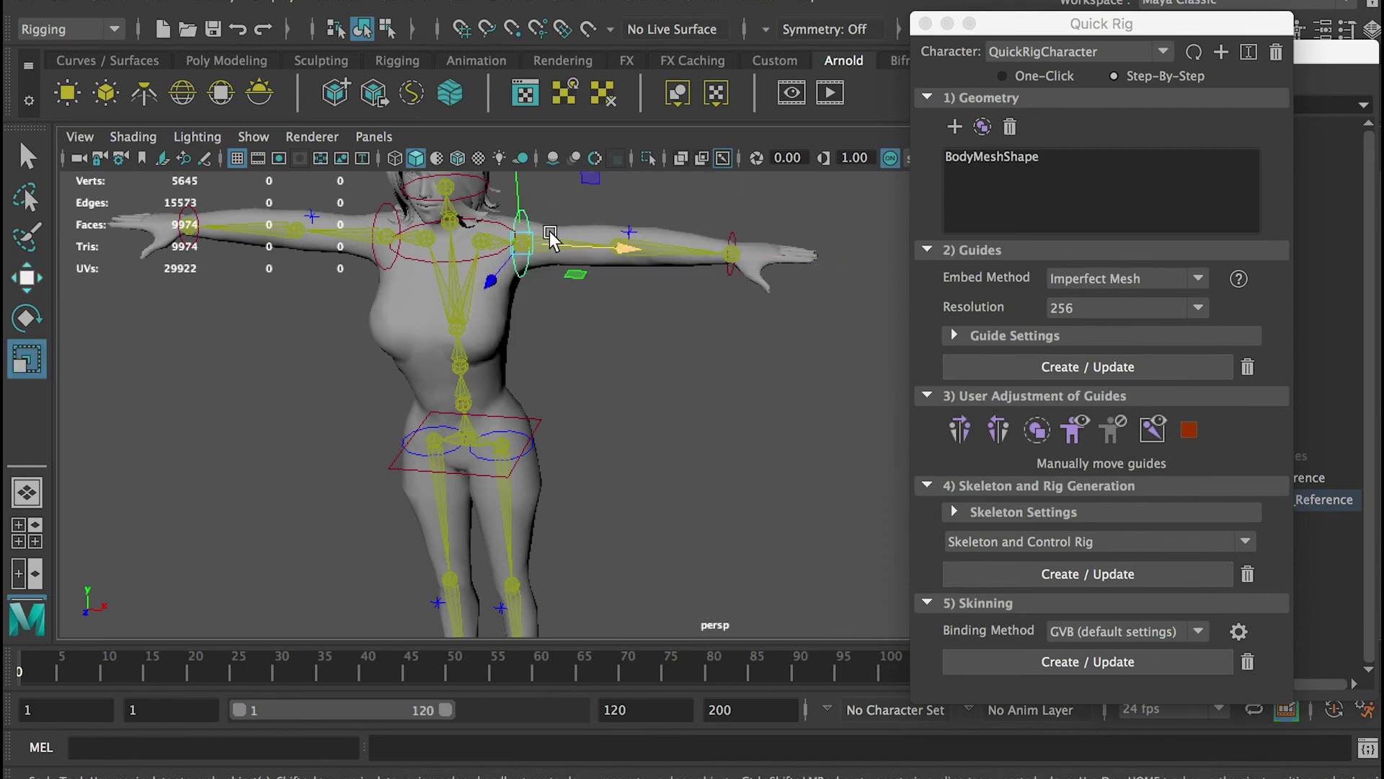
key(e)
drag(577, 208, 565, 313)
scroll(467, 317, up, 3)
alt+drag(467, 317, 491, 274)
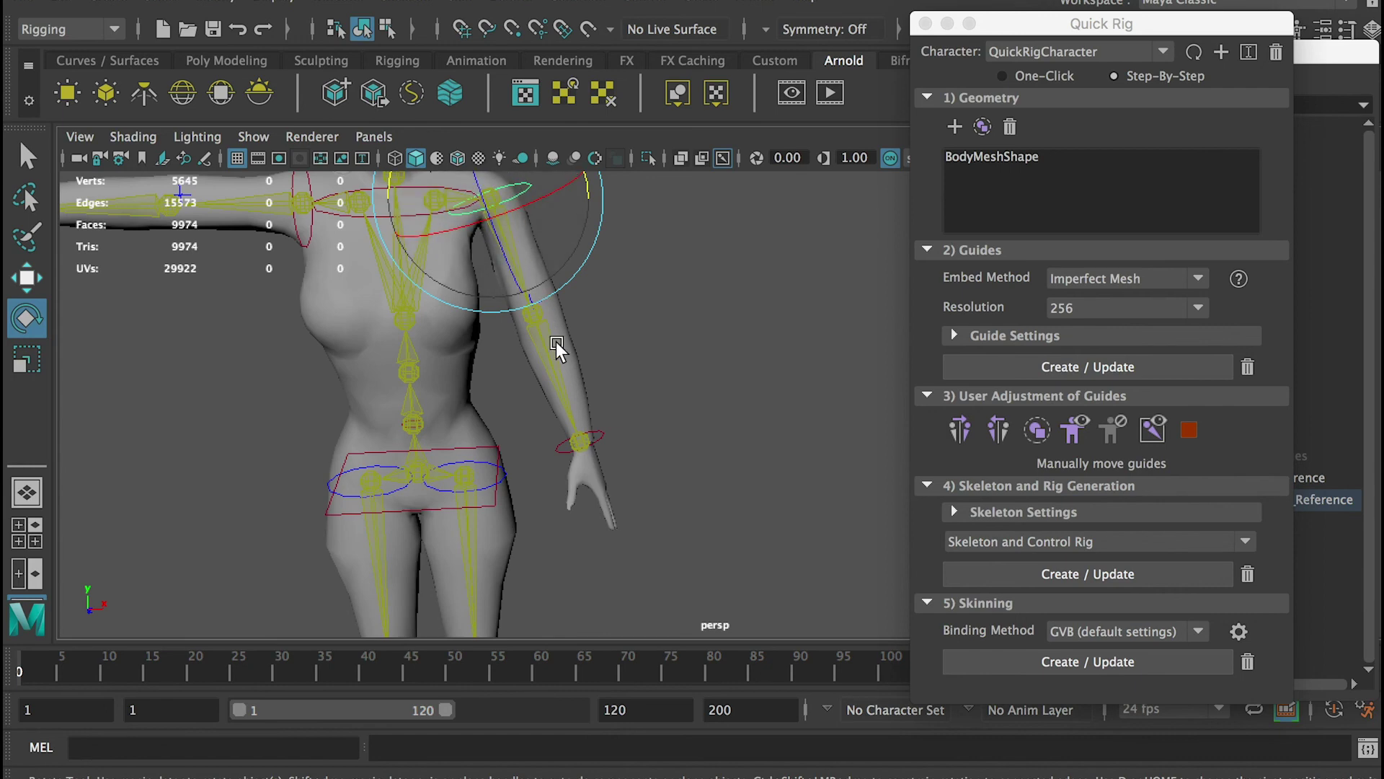
key(ctrl+z)
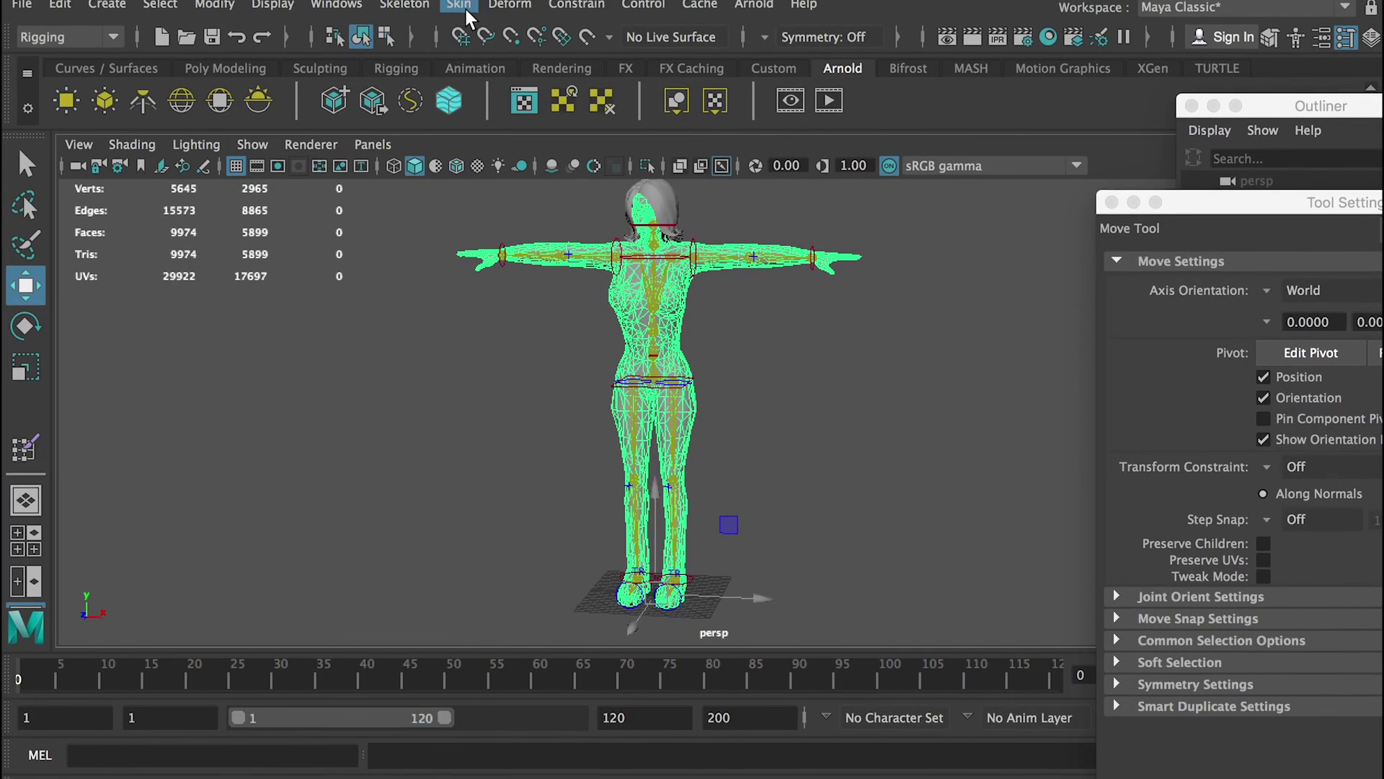
Open the Paint Skin Weights tool settings for the body mesh and examine the left lower leg's weights
click(460, 9)
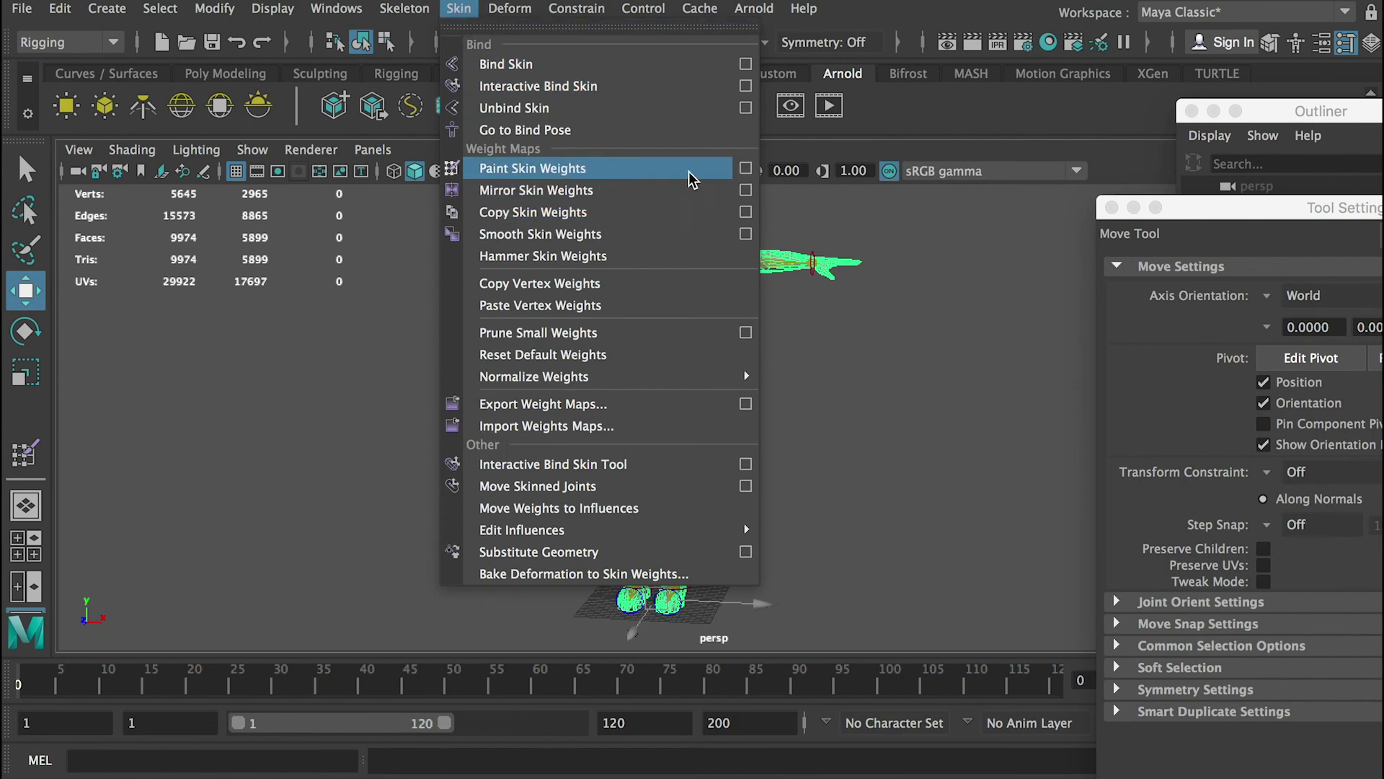
click(746, 168)
mouse_move(1217, 207)
mouse_down()
mouse_move(1041, 186)
mouse_move(1022, 162)
mouse_up()
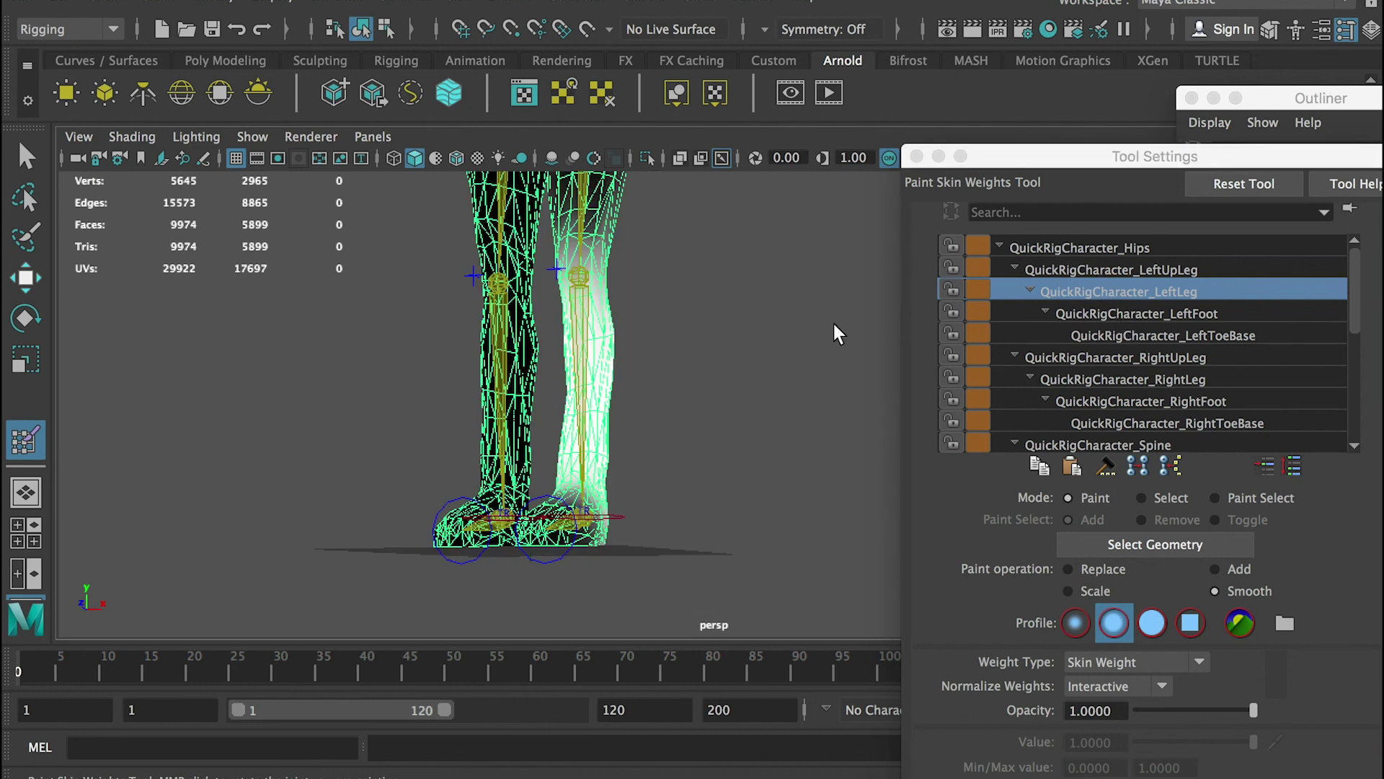
alt+middle_drag(699, 280, 723, 415)
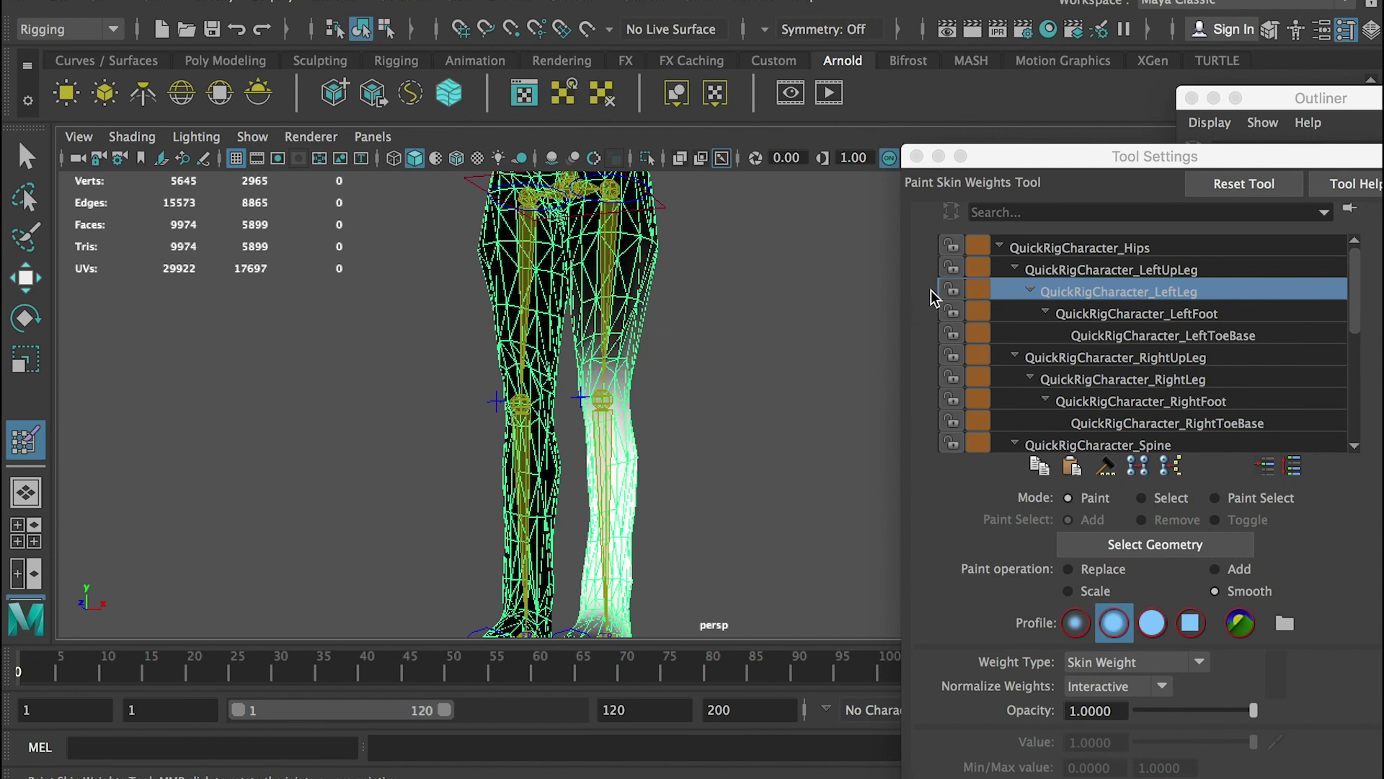
alt+drag(653, 341, 587, 318)
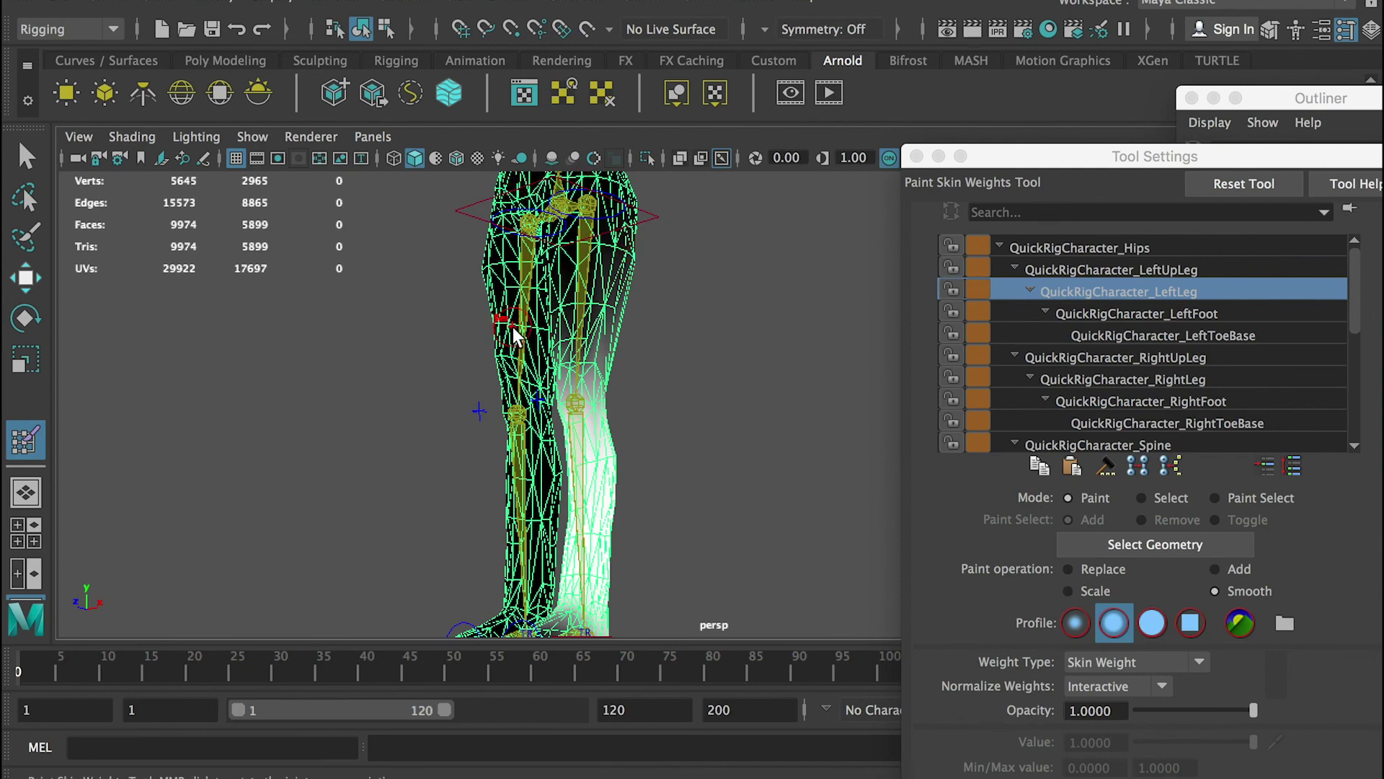
alt+middle_drag(665, 387, 592, 545)
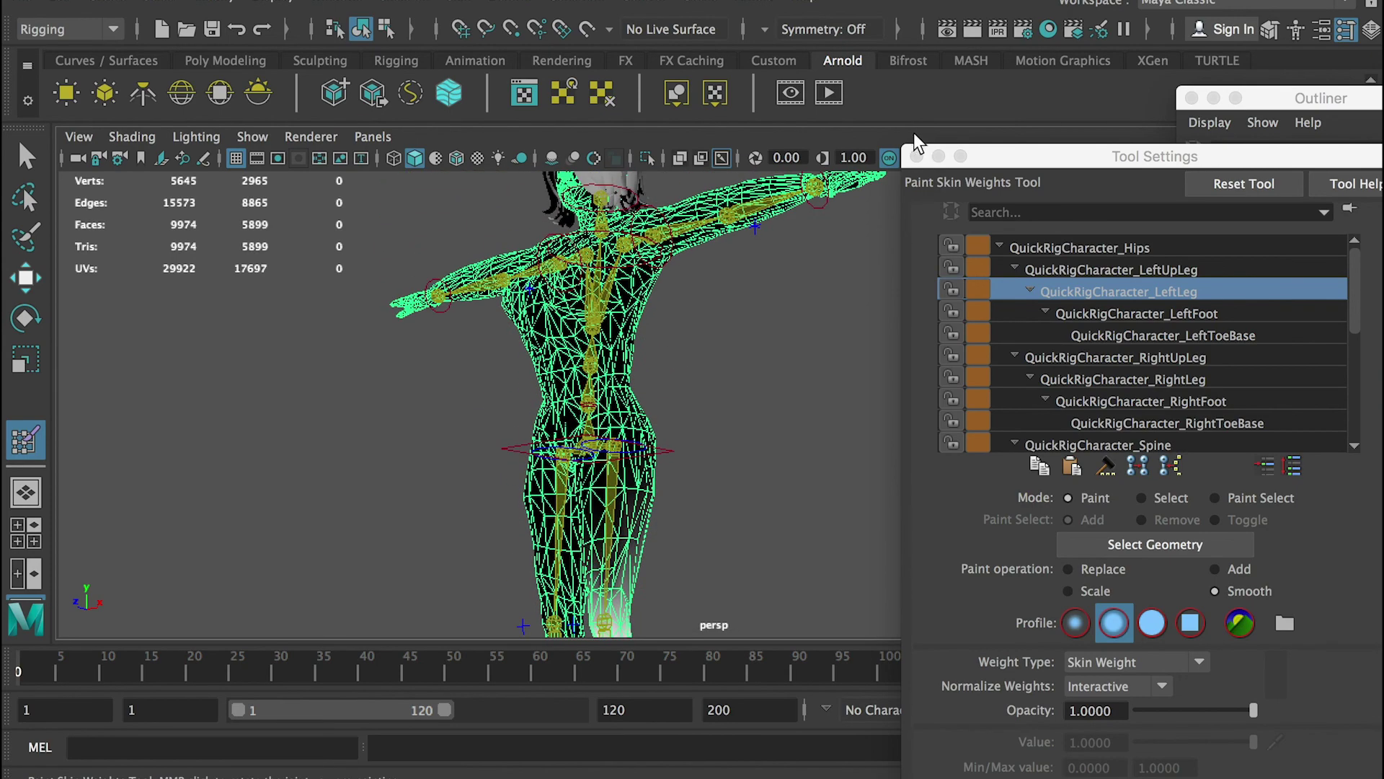
Set the QuickRigCharacter source to Stance in HumanIK and check the weighted body mesh in that pose
click(1295, 30)
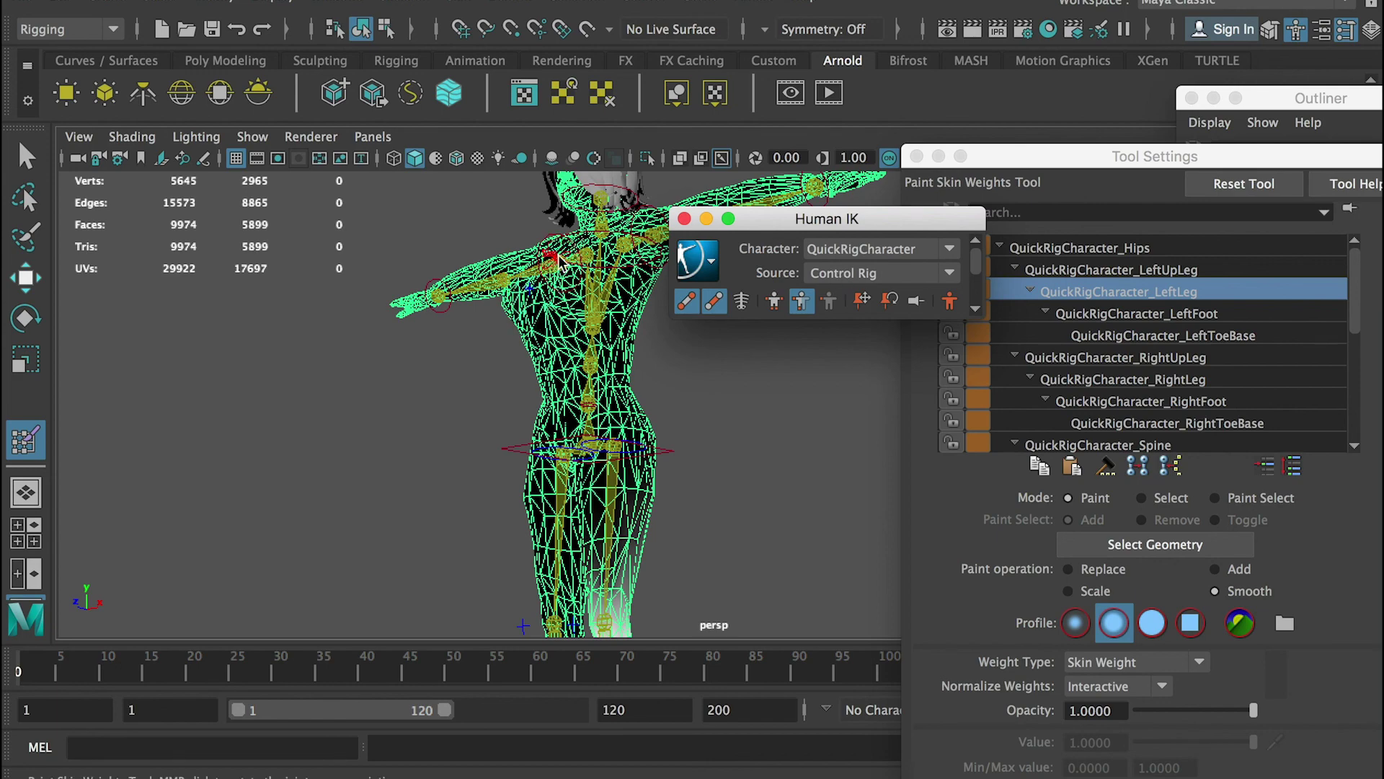
click(878, 271)
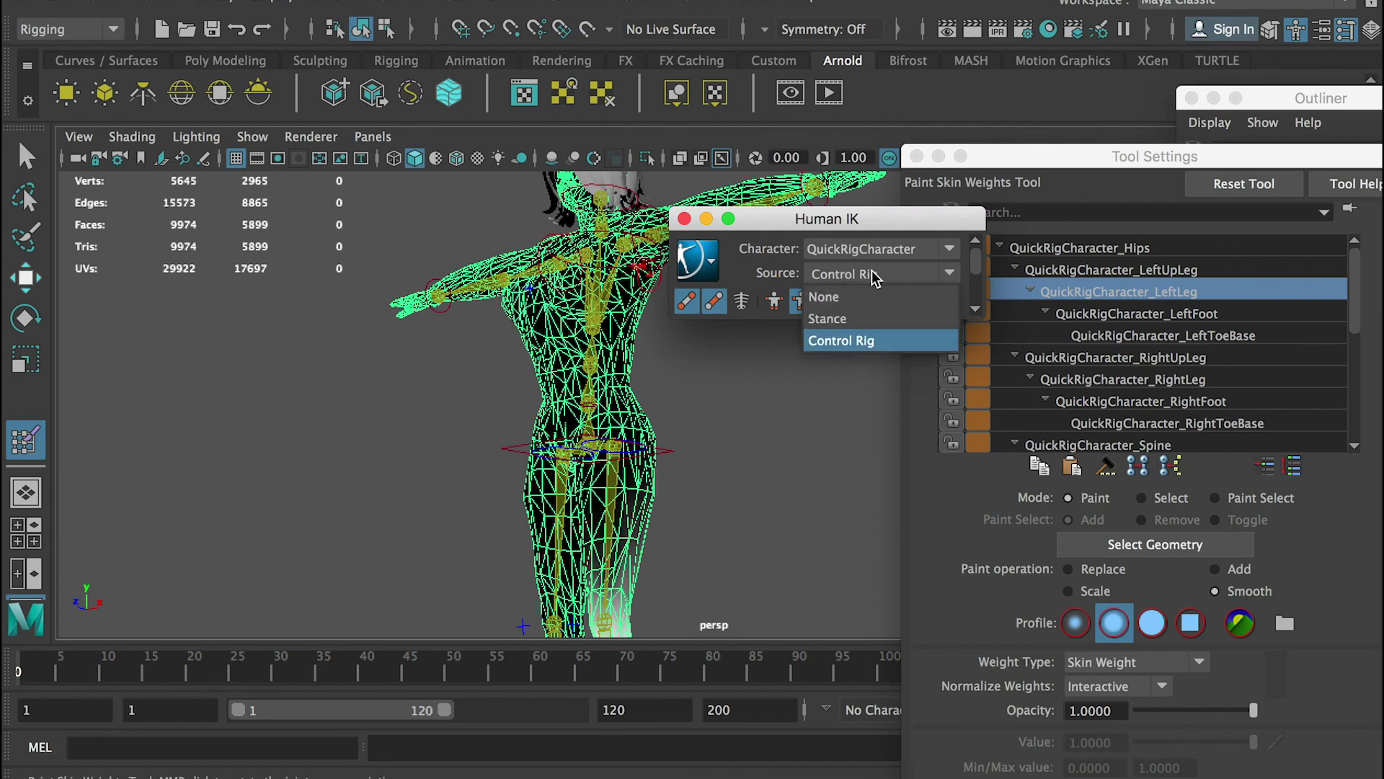
click(851, 319)
drag(793, 219, 995, 216)
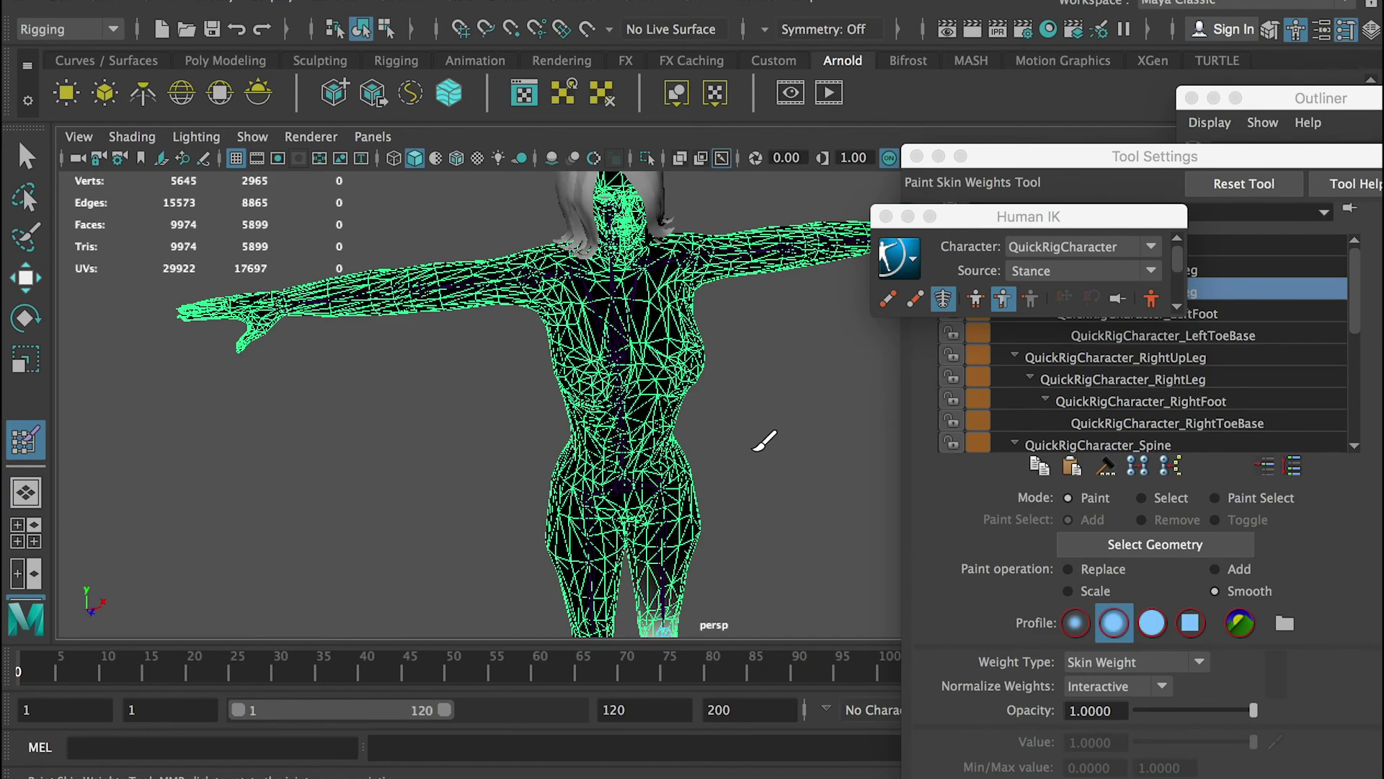
alt+middle_drag(753, 450, 699, 310)
alt+right_drag(588, 322, 762, 454)
alt+middle_drag(762, 454, 613, 376)
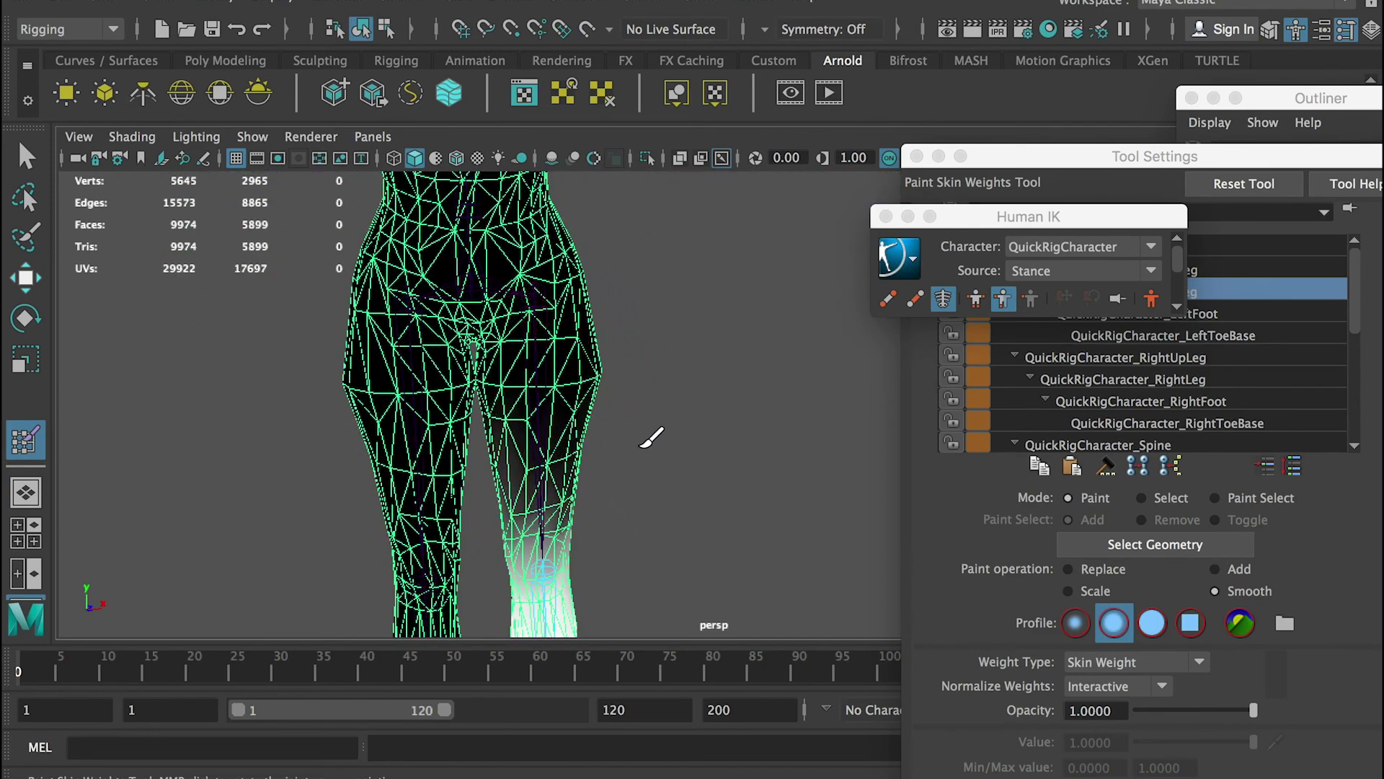
alt+drag(641, 447, 657, 425)
scroll(556, 296, down, 5)
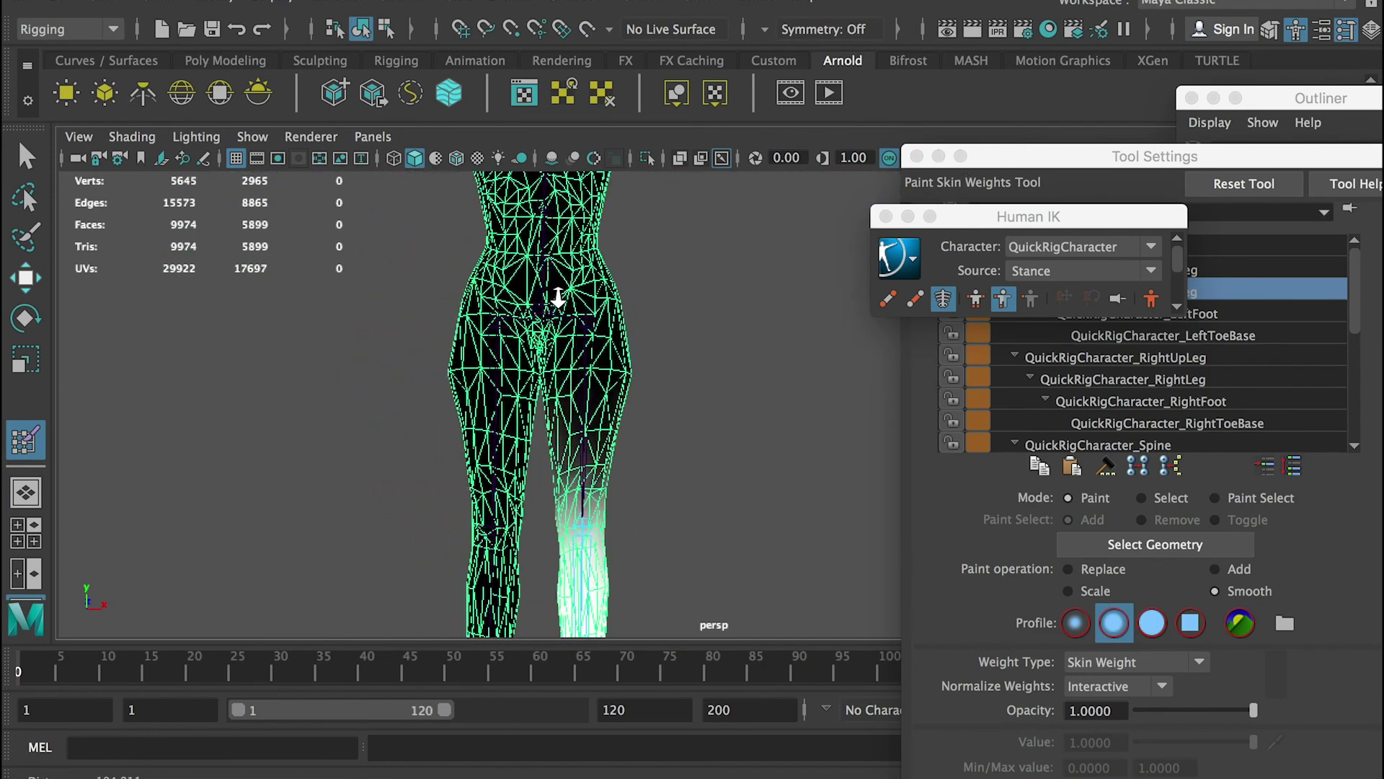
Select every mesh in CharGroup except BodyMesh, including the teeth, eye parts and HairMesh, and hide them
drag(1018, 166, 863, 116)
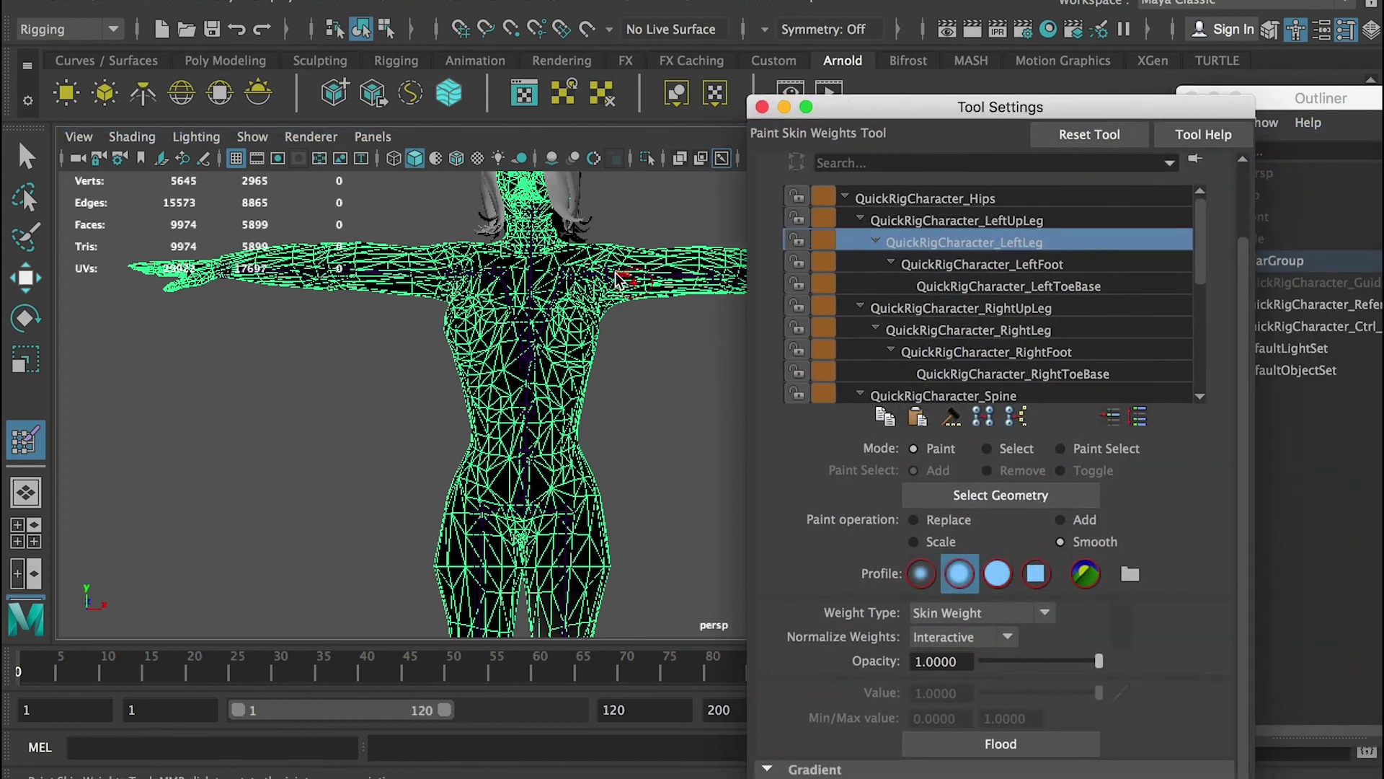
scroll(561, 270, up, 3)
alt+middle_drag(561, 270, 513, 383)
drag(1298, 87, 1148, 1)
click(1058, 148)
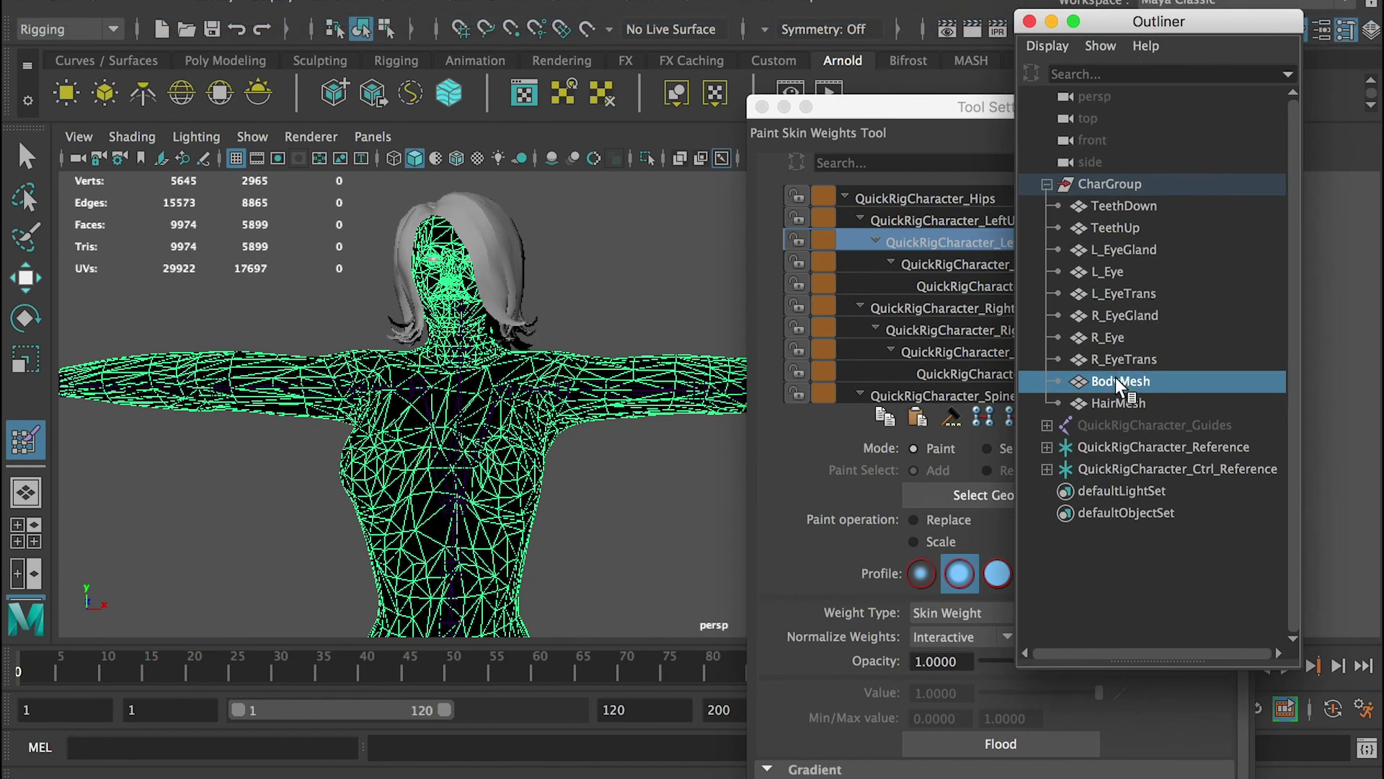
click(1110, 404)
shift+click(1110, 207)
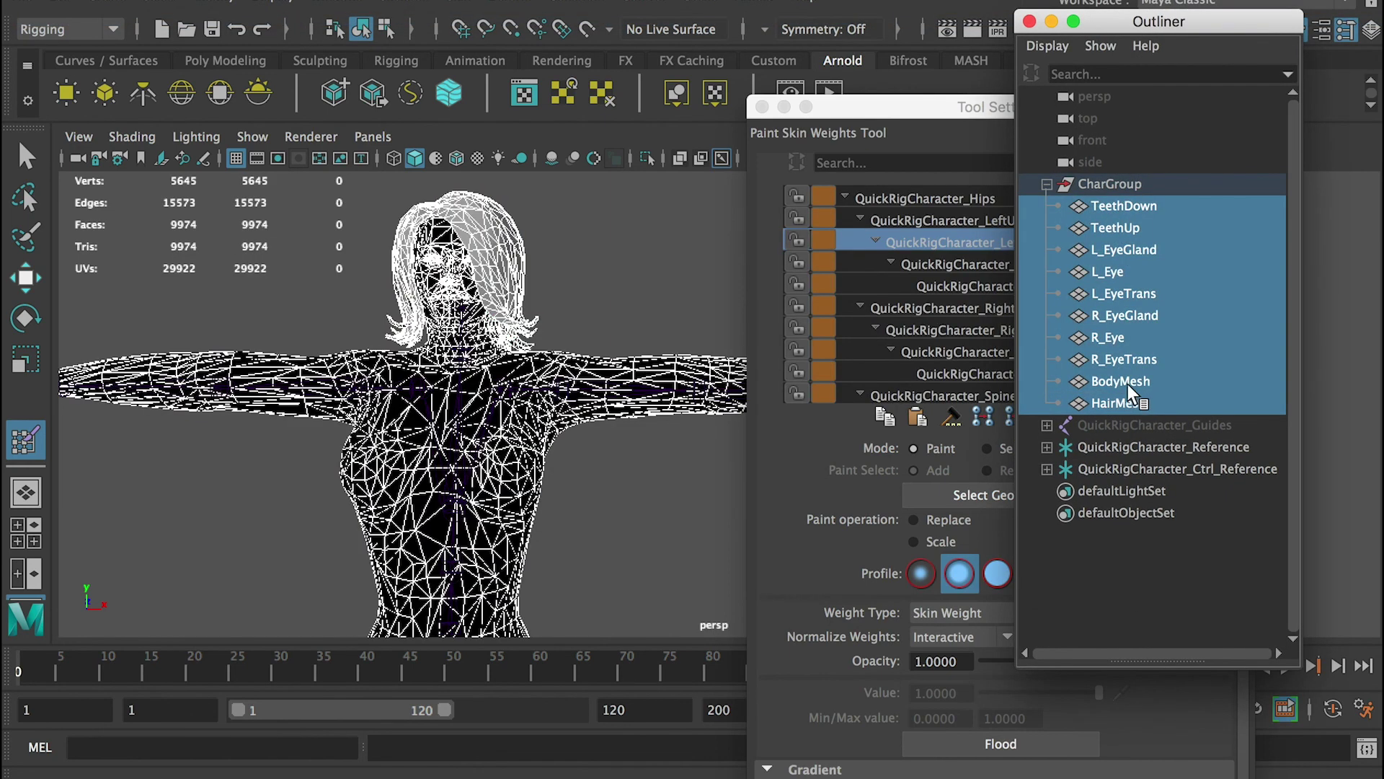
ctrl+click(1122, 383)
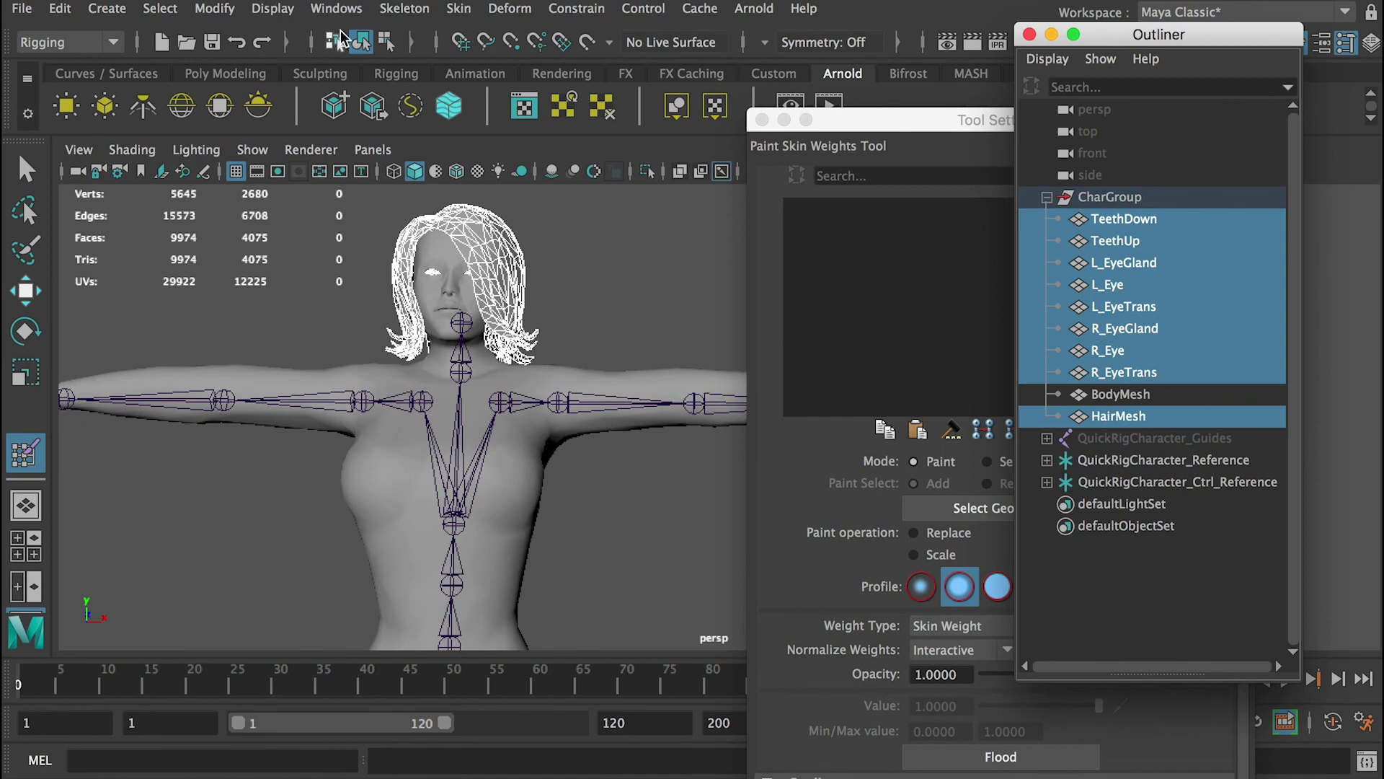
click(274, 8)
mouse_move(312, 144)
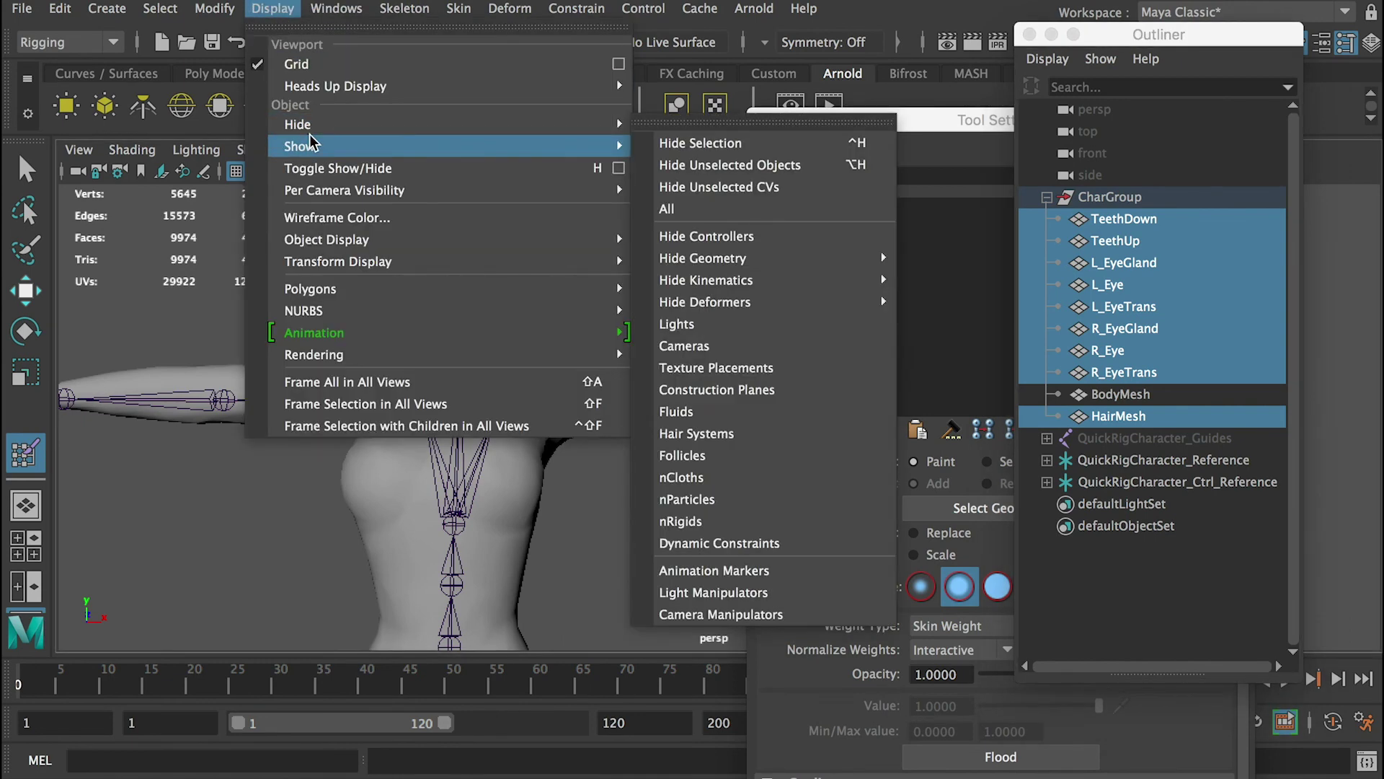
click(714, 143)
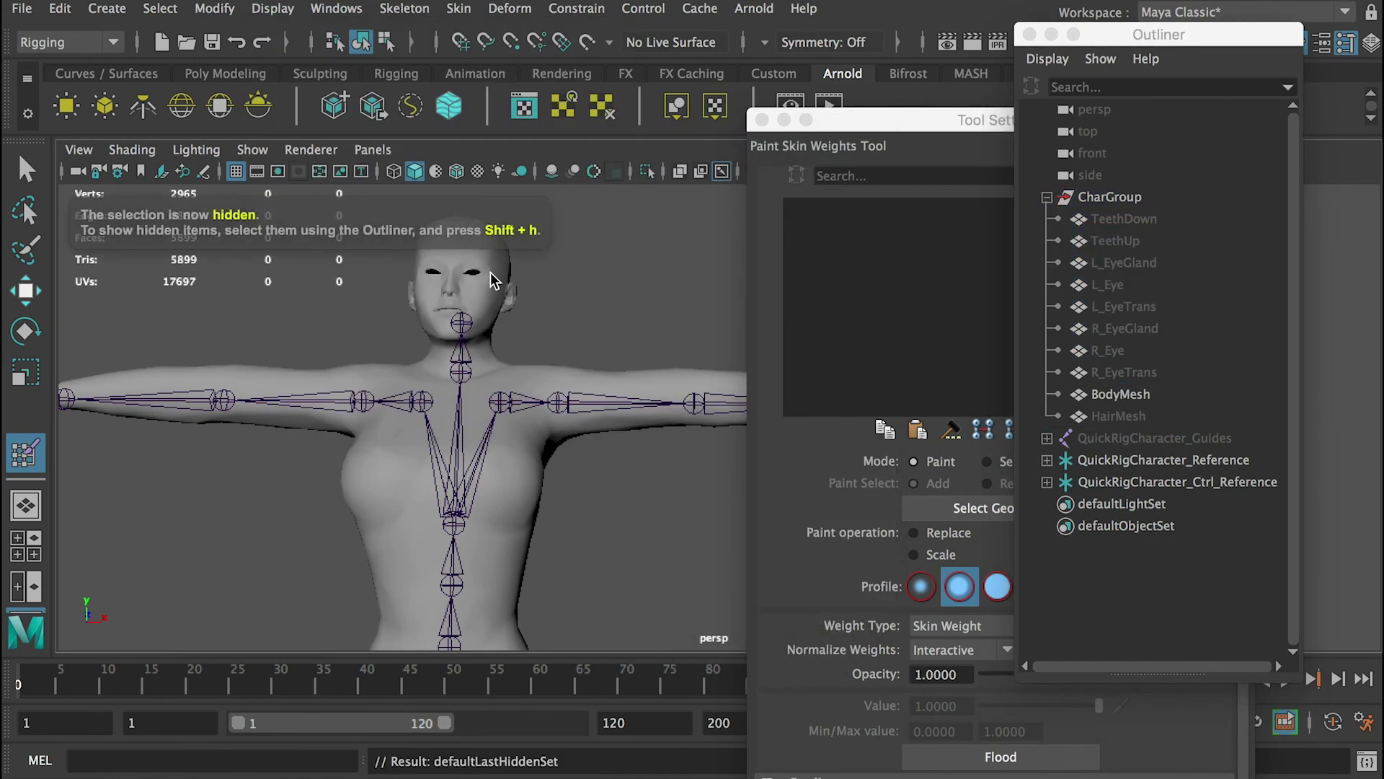
Select BodyMesh again and choose the QuickRigCharacter_Head joint as the influence for weight painting
click(1100, 395)
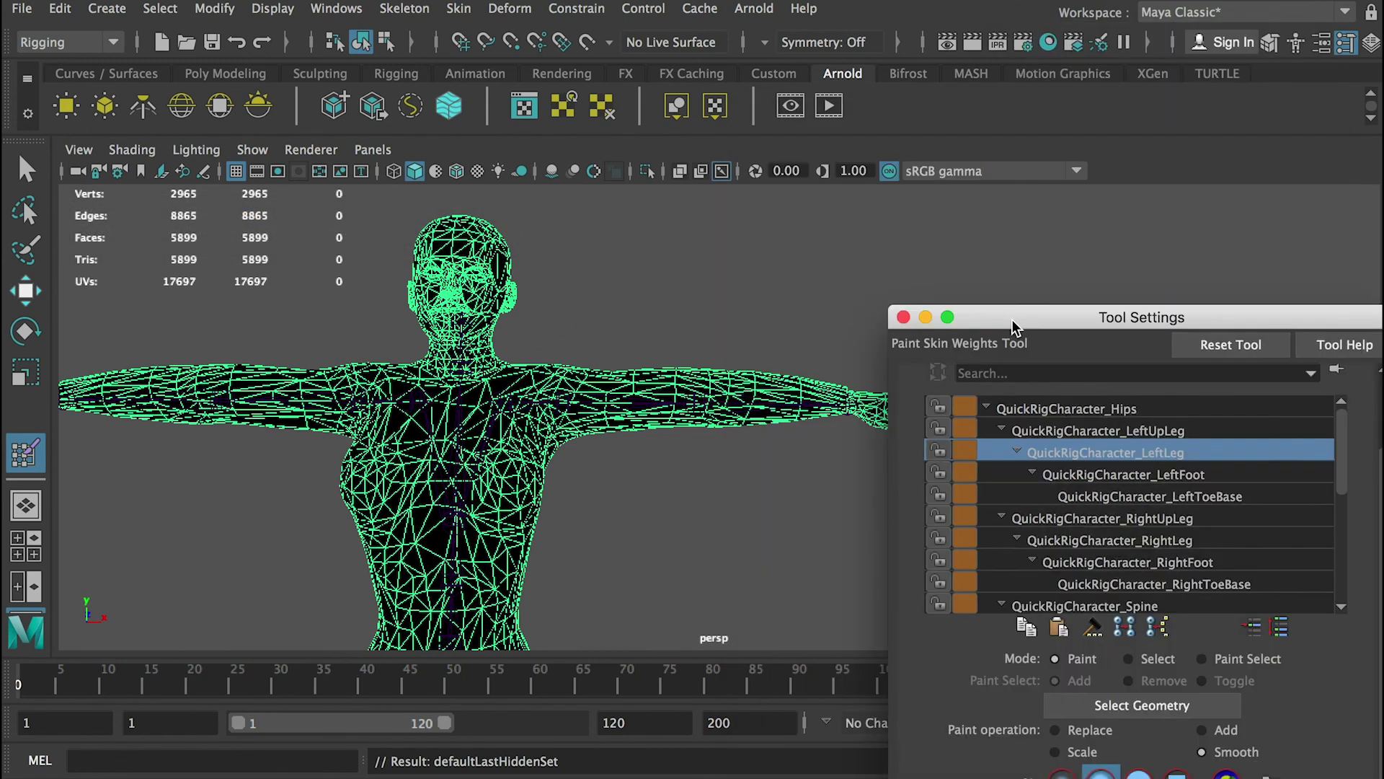
drag(1022, 312, 1022, 116)
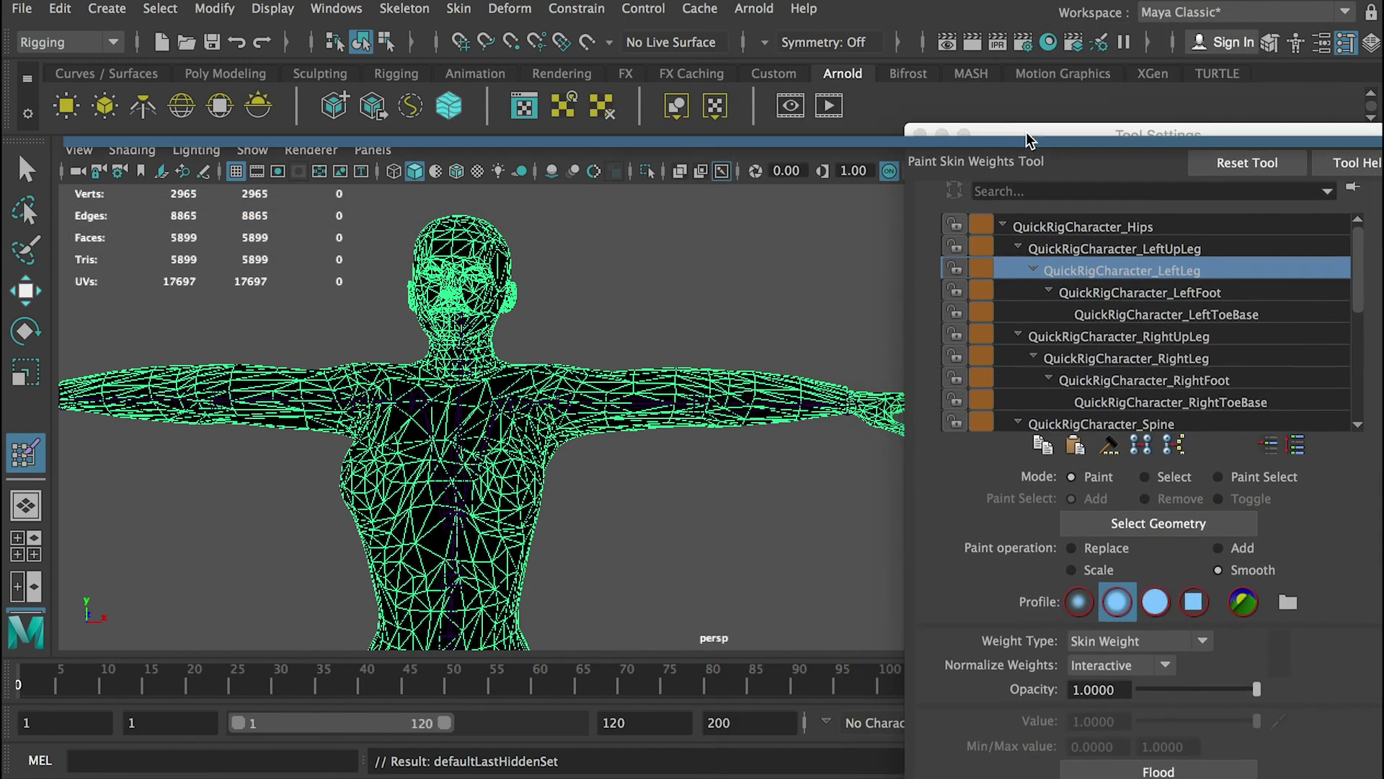
drag(1341, 238, 1349, 331)
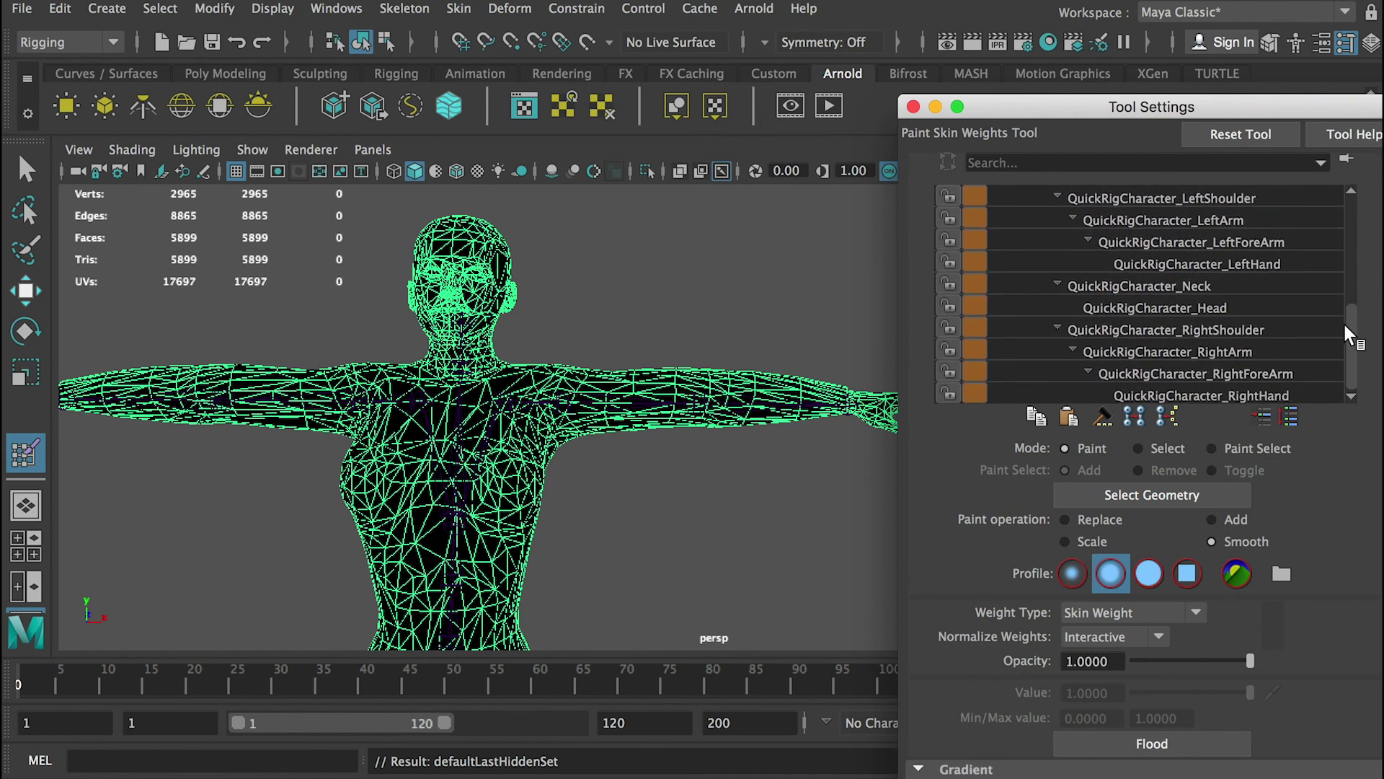
click(1171, 310)
Select the QuickRigCharacter_Head influence and paint its weight onto the upper head with the Add operation at value 1
scroll(513, 336, up, 5)
scroll(622, 425, down, 3)
alt+middle_drag(621, 426, 729, 495)
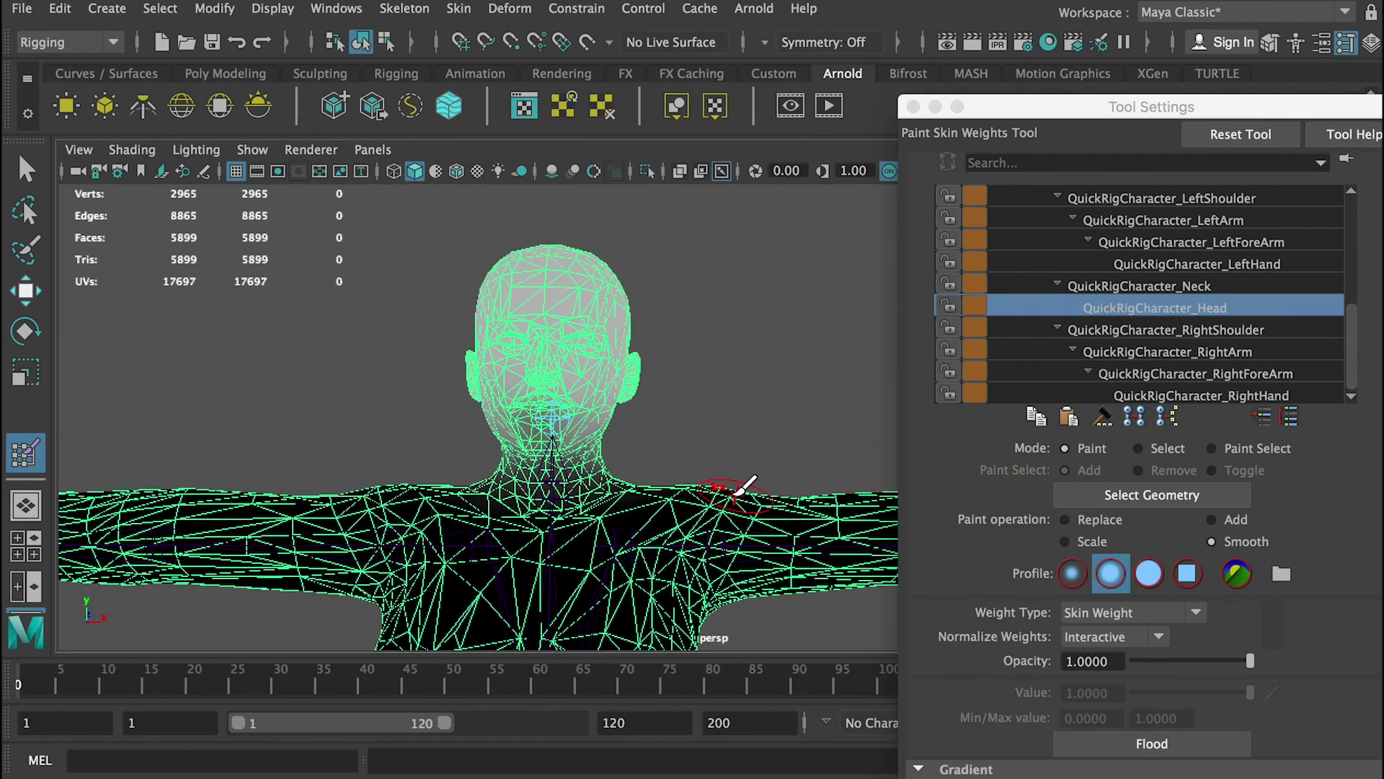
alt+drag(730, 495, 562, 449)
scroll(685, 418, up, 2)
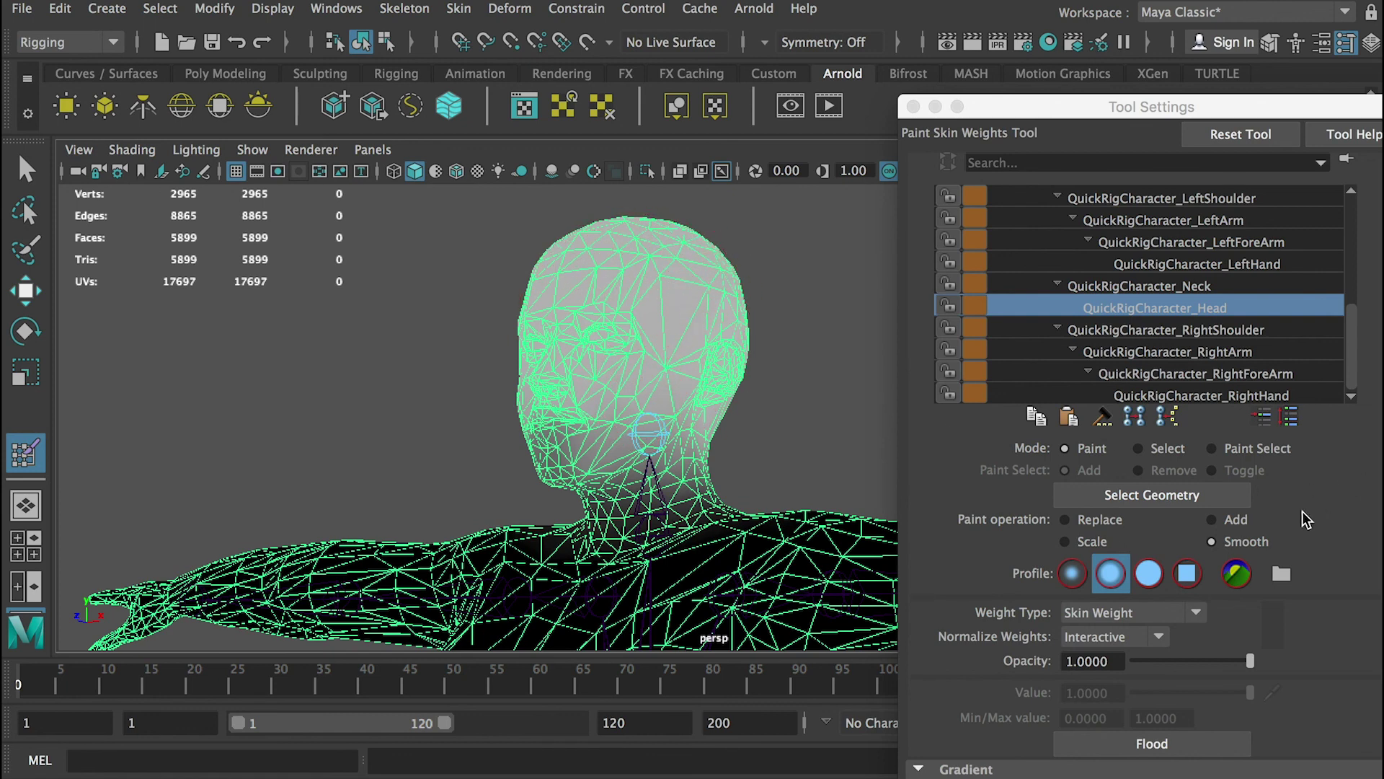
click(1210, 520)
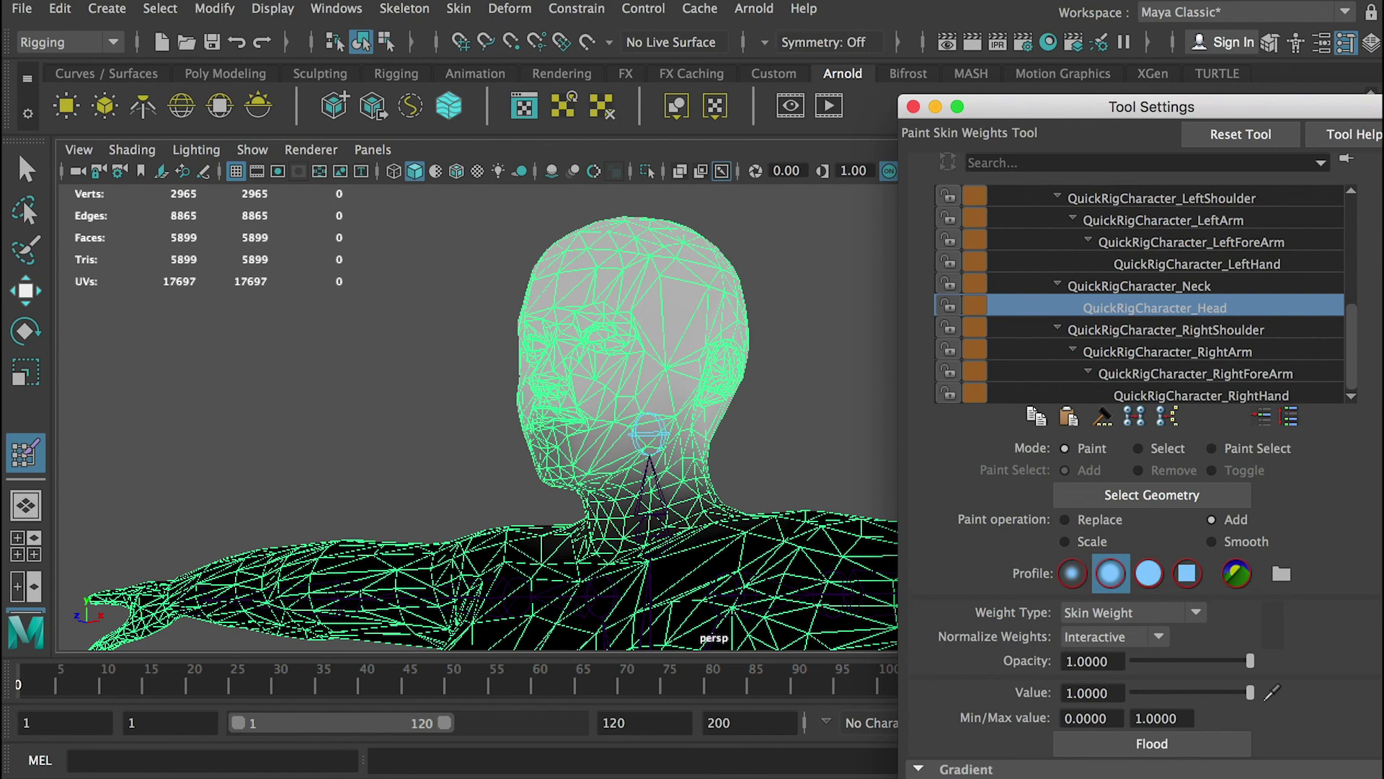
mouse_move(743, 375)
mouse_down()
mouse_move(686, 300)
mouse_move(605, 312)
mouse_move(572, 271)
mouse_move(590, 248)
mouse_move(556, 238)
mouse_up()
mouse_move(555, 238)
mouse_down()
mouse_move(496, 244)
mouse_move(566, 309)
mouse_move(623, 265)
mouse_move(516, 253)
mouse_move(626, 314)
mouse_move(558, 311)
mouse_up()
mouse_move(415, 273)
alt+mouse_down()
mouse_move(627, 287)
mouse_move(433, 272)
mouse_move(655, 309)
alt+mouse_up()
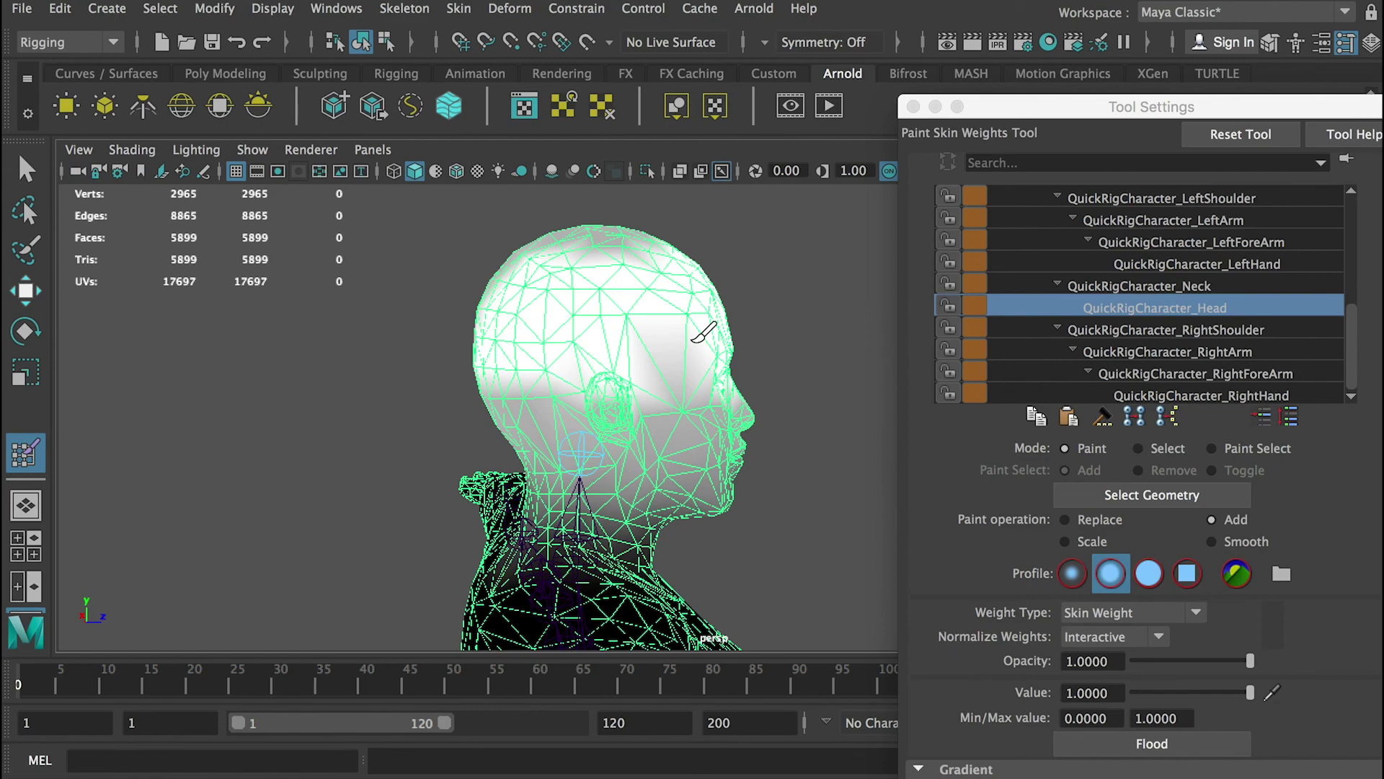
mouse_move(652, 364)
mouse_down()
mouse_move(684, 290)
mouse_move(526, 288)
mouse_move(746, 336)
mouse_up()
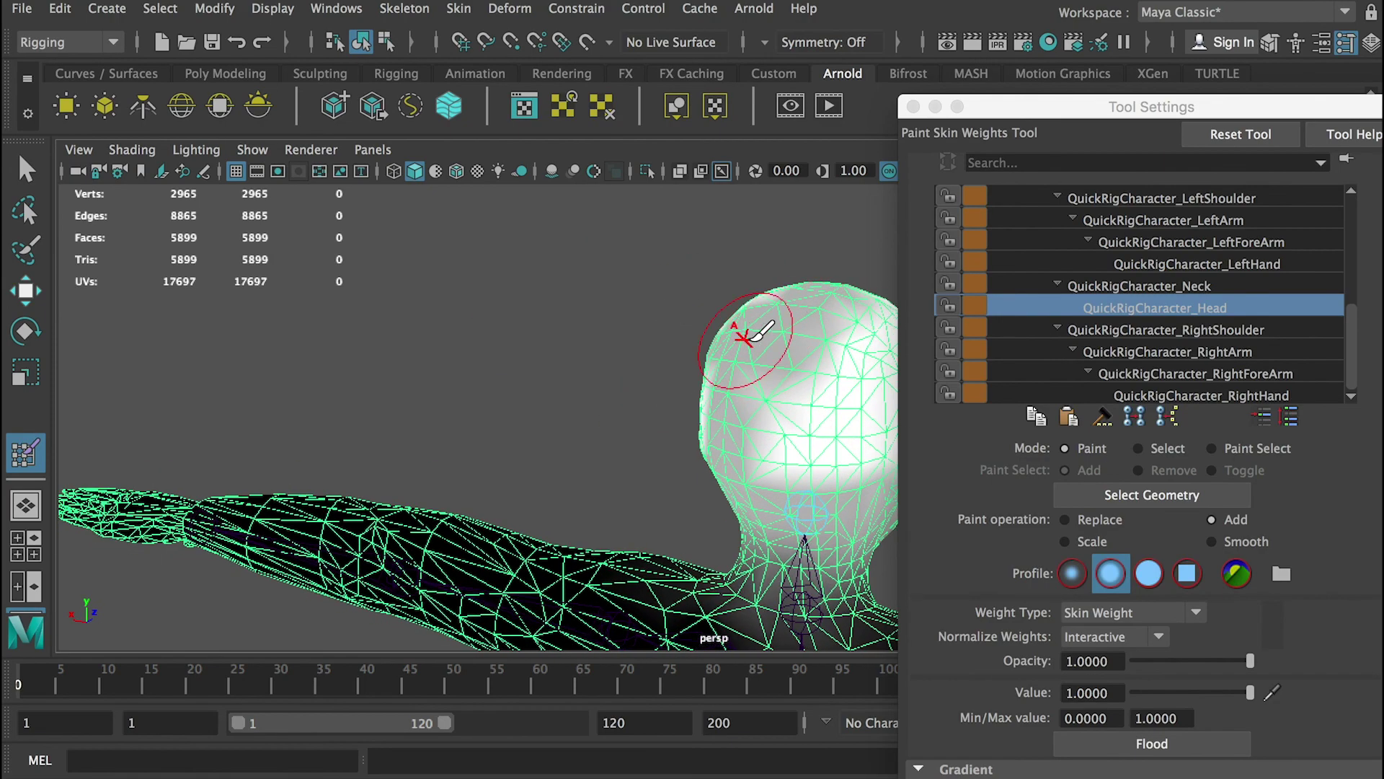
Continue adding Head joint weight across the back, crown and other side of the head
alt+middle_drag(746, 335, 664, 310)
mouse_move(664, 310)
mouse_down()
mouse_move(685, 290)
mouse_move(591, 309)
mouse_move(729, 336)
mouse_up()
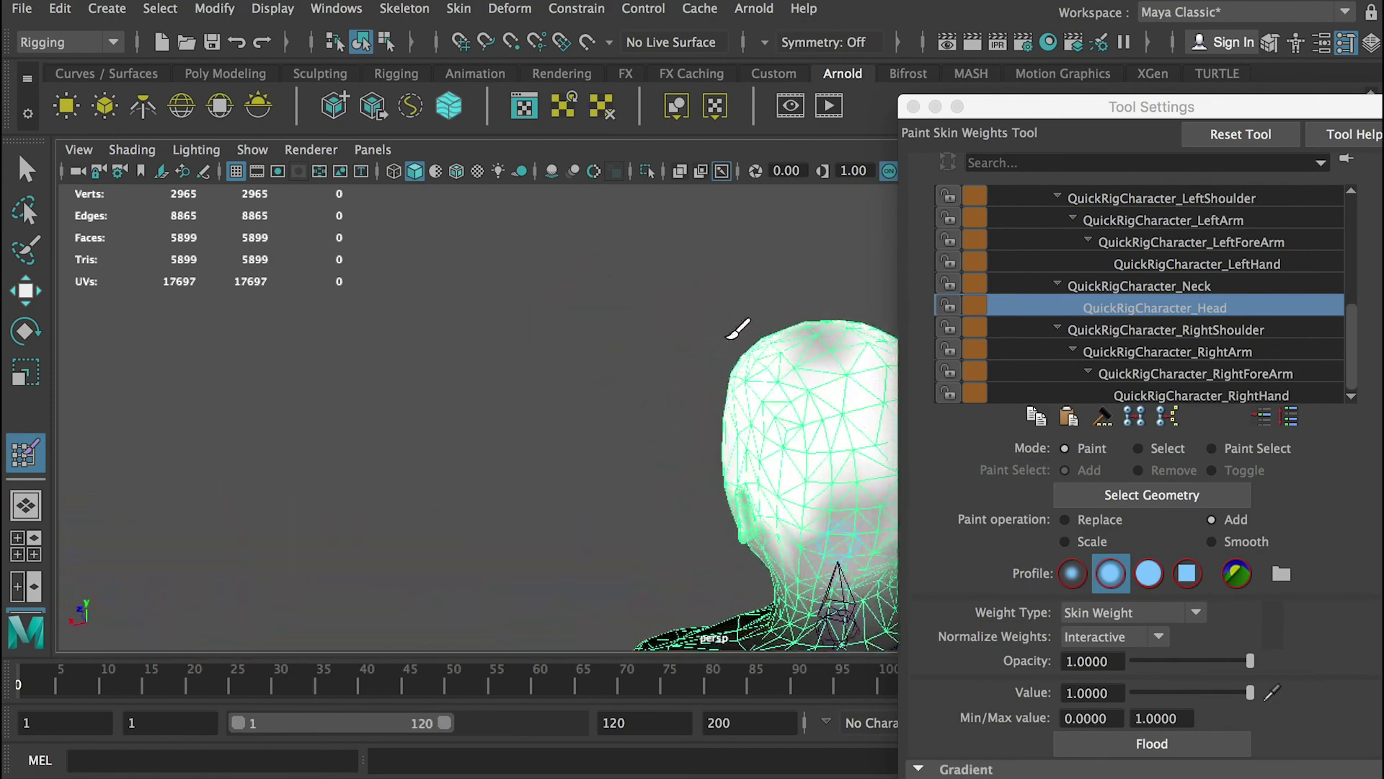
alt+middle_drag(729, 335, 570, 314)
mouse_move(570, 314)
mouse_down()
mouse_move(631, 332)
mouse_move(609, 346)
mouse_move(611, 334)
mouse_up()
mouse_move(652, 335)
mouse_down()
mouse_move(560, 303)
mouse_move(609, 310)
mouse_move(594, 370)
mouse_move(498, 291)
mouse_move(361, 252)
mouse_up()
alt+middle_drag(360, 252, 510, 308)
alt+drag(523, 295, 647, 269)
Set the QuickRigCharacter source to Control Rig in HumanIK and leave the weight painting tool
drag(1134, 108, 1304, 328)
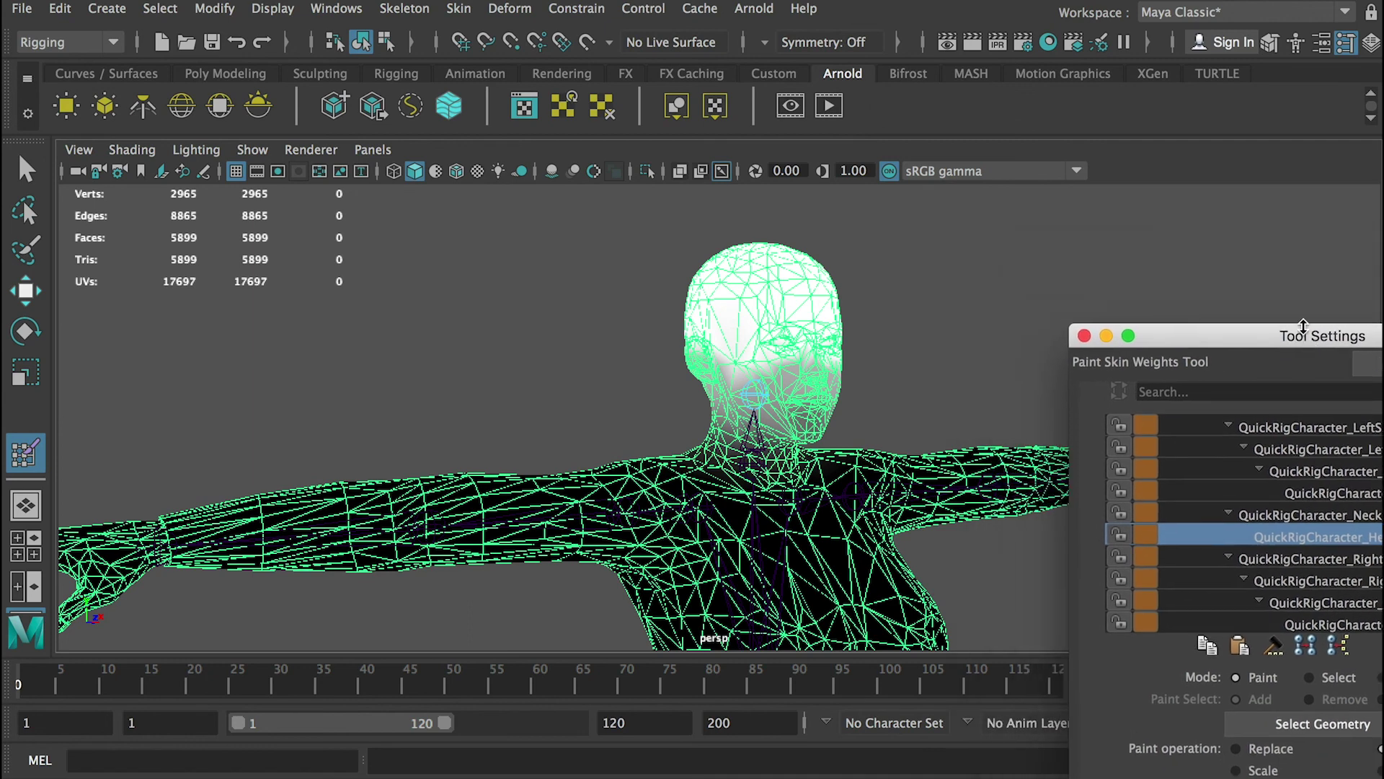
click(1297, 44)
click(1066, 283)
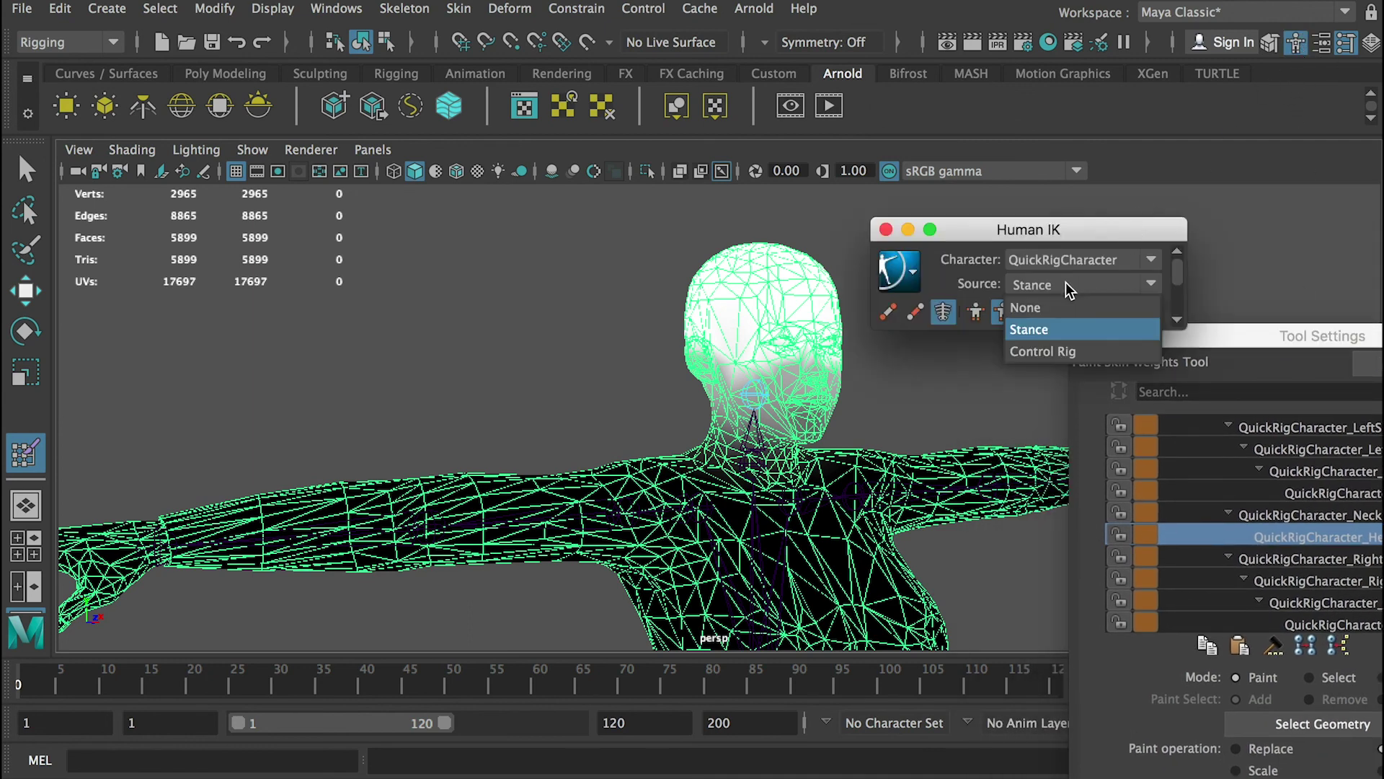
click(1049, 351)
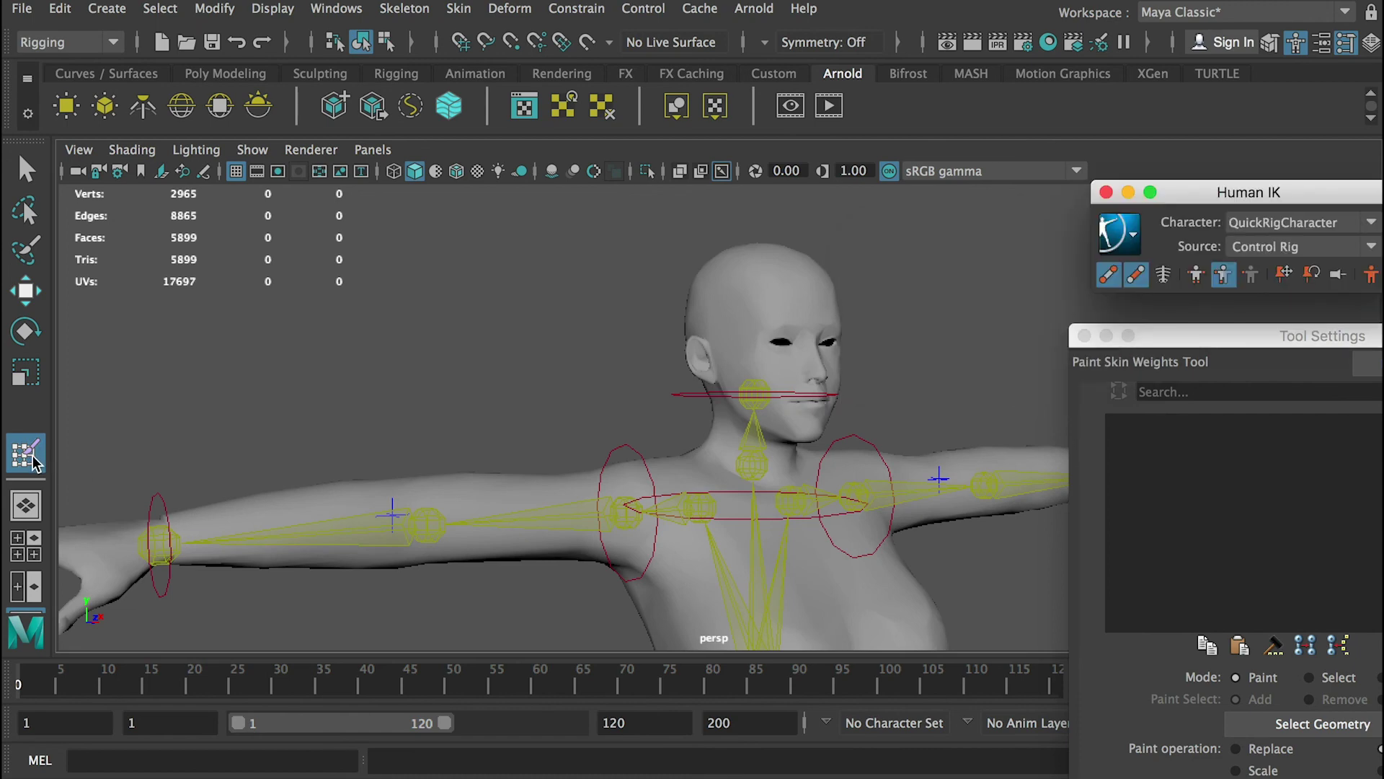
key(q)
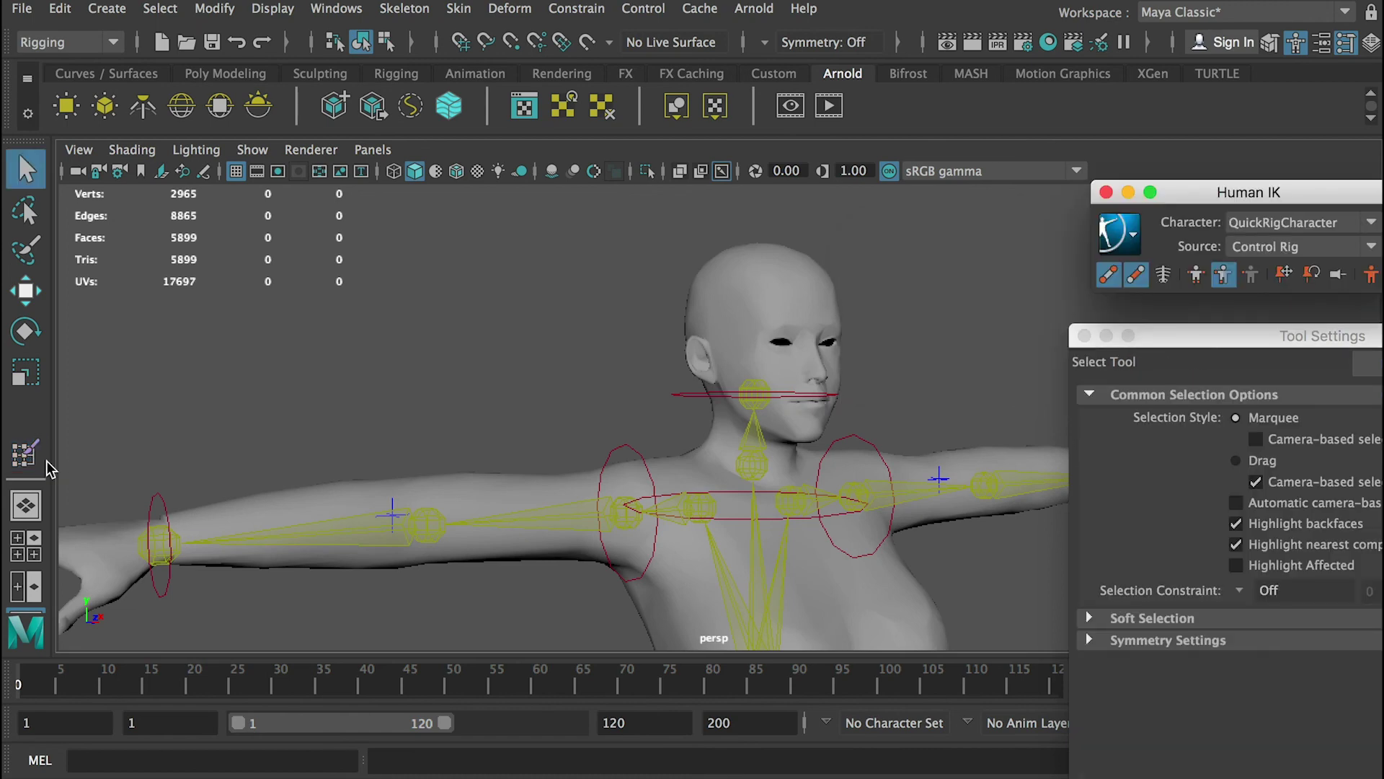
Tilt the head control forward, undo the rotation and repeat it to check how the head and neck deform
click(683, 394)
alt+drag(694, 408, 518, 397)
key(r)
key(e)
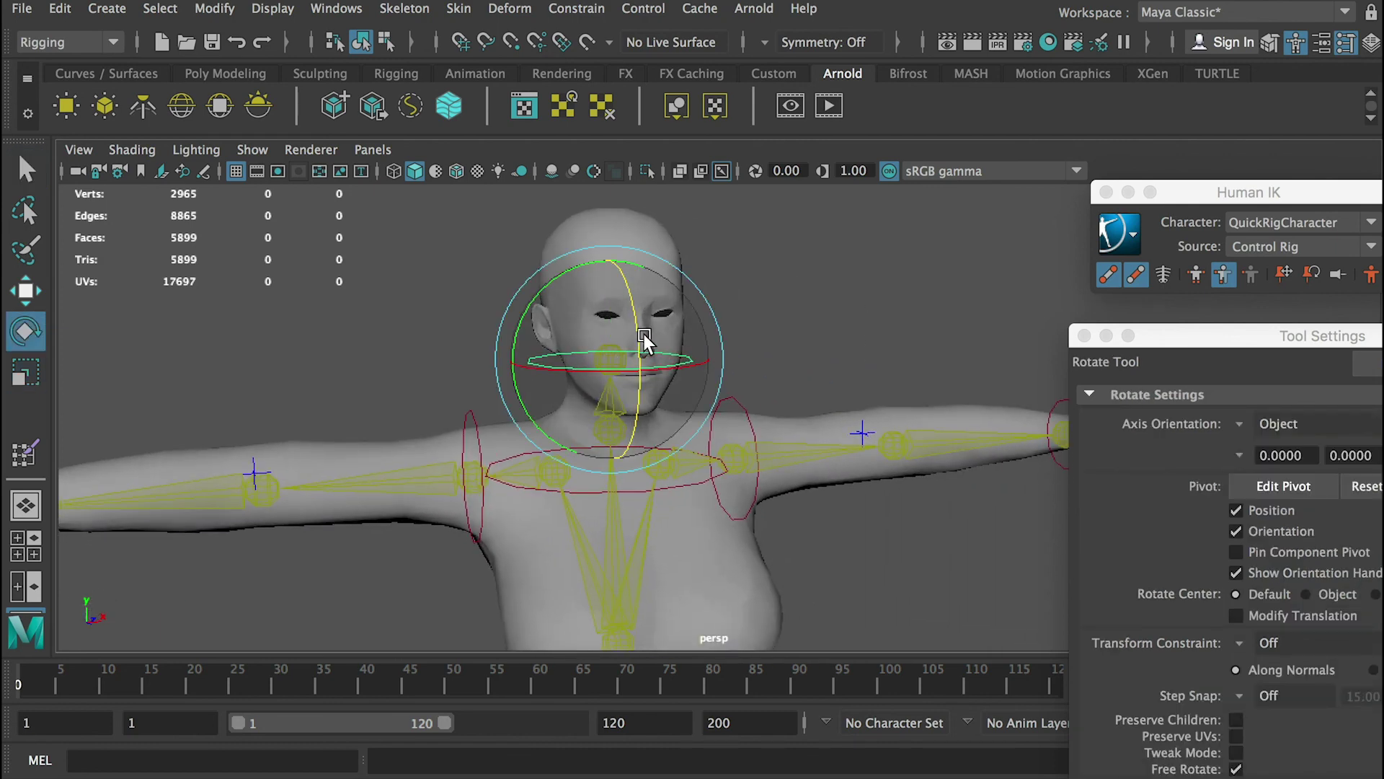
drag(637, 326, 642, 402)
scroll(636, 469, up, 2)
alt+drag(418, 461, 579, 442)
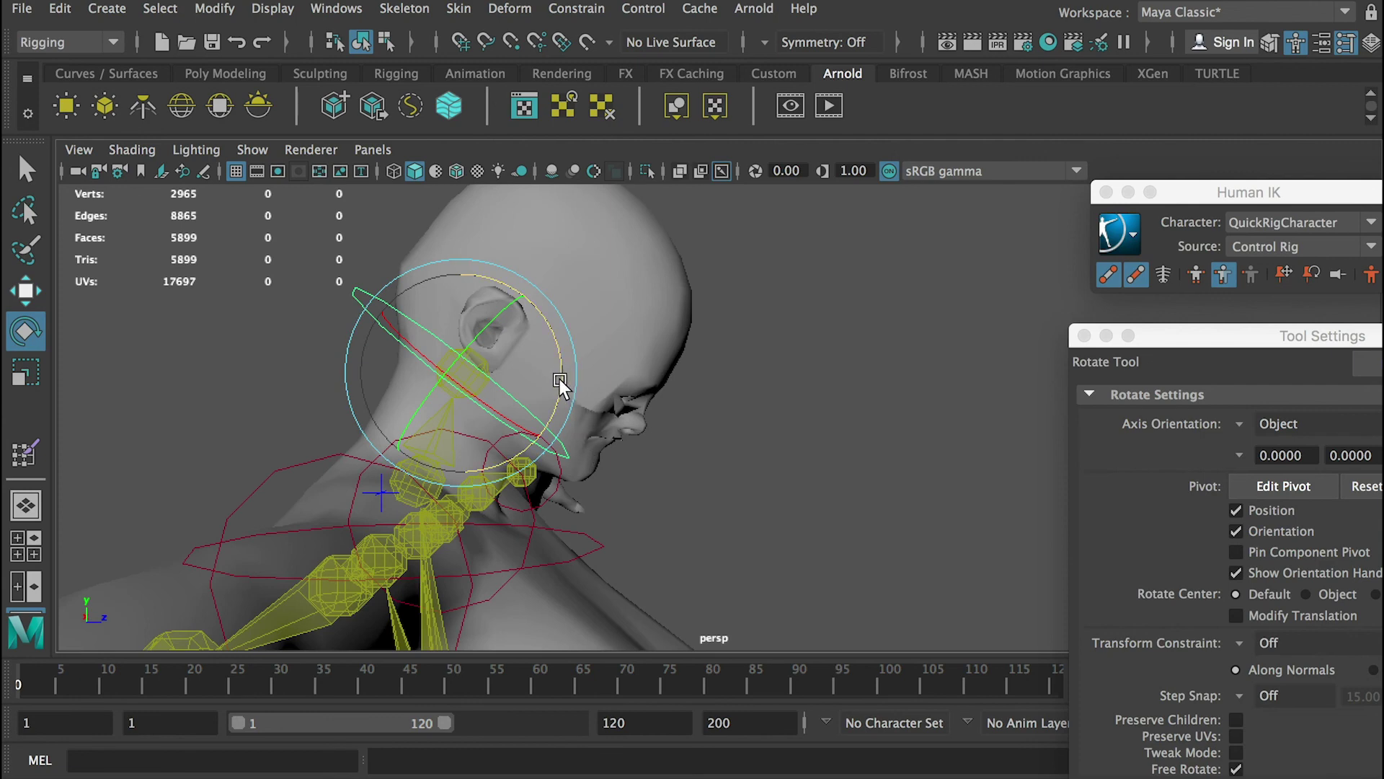
key(ctrl+z)
drag(507, 318, 577, 410)
drag(530, 327, 538, 378)
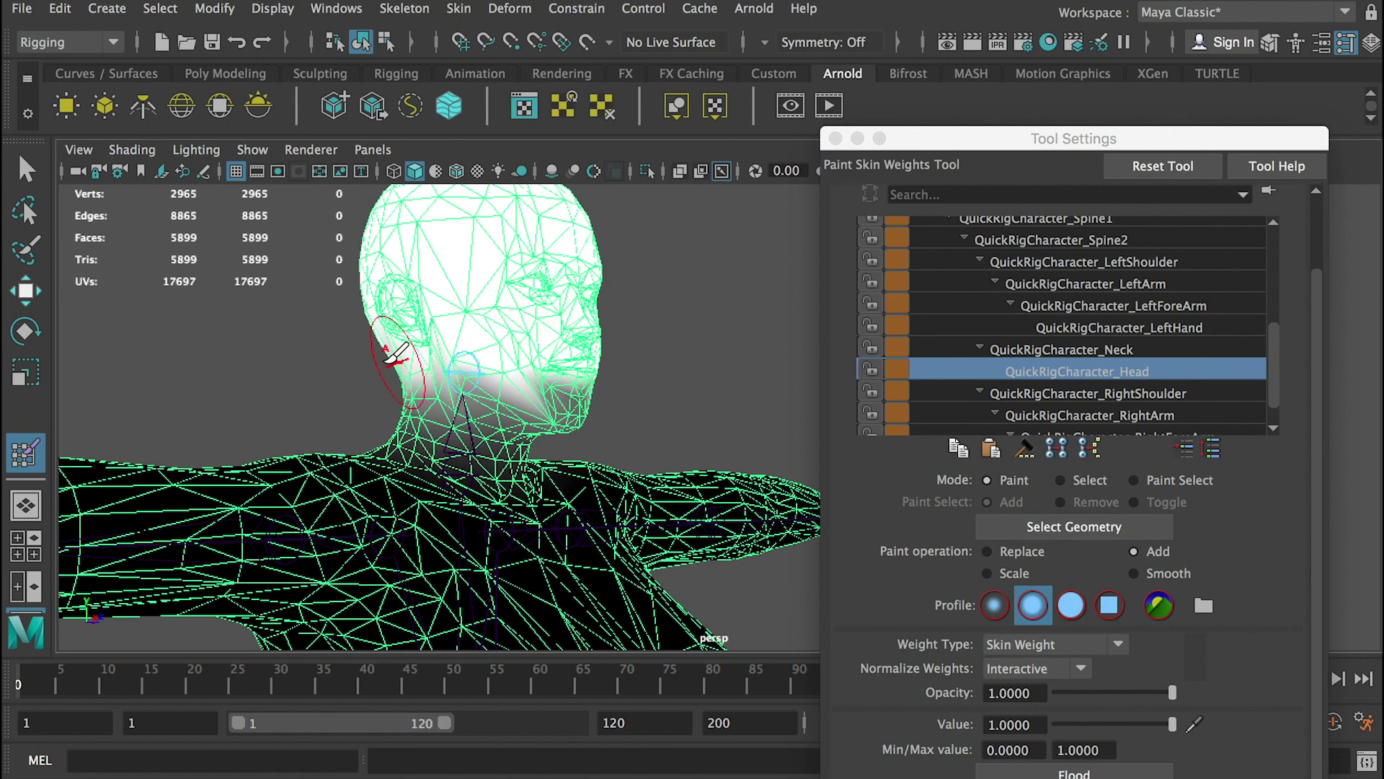
Add more Head joint weight over the jaw, lower face and back of the head
mouse_move(396, 353)
mouse_down()
mouse_move(510, 356)
mouse_move(457, 365)
mouse_move(576, 397)
mouse_move(330, 358)
mouse_up()
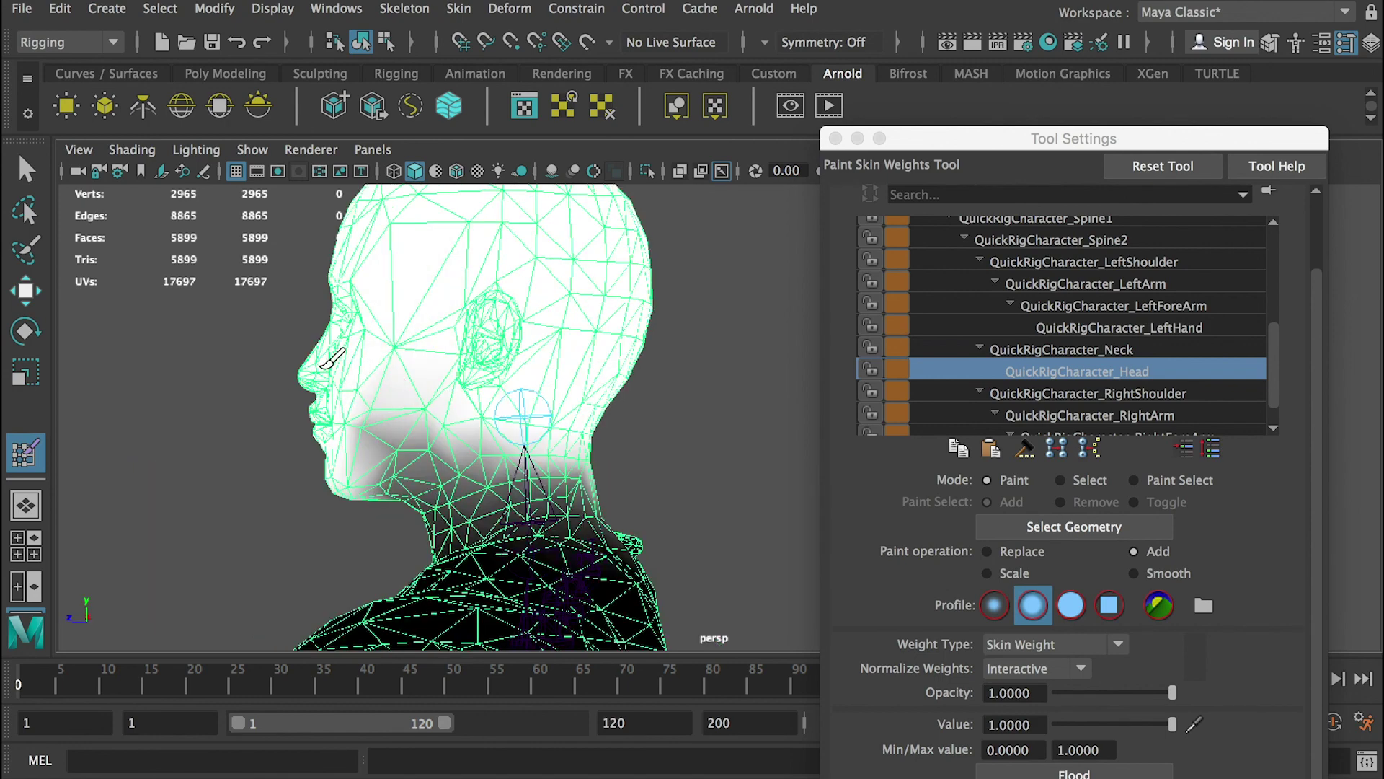
mouse_move(385, 310)
alt+mouse_down()
mouse_move(658, 365)
mouse_move(505, 360)
mouse_move(405, 387)
mouse_move(540, 350)
mouse_move(423, 330)
mouse_move(652, 350)
alt+mouse_up()
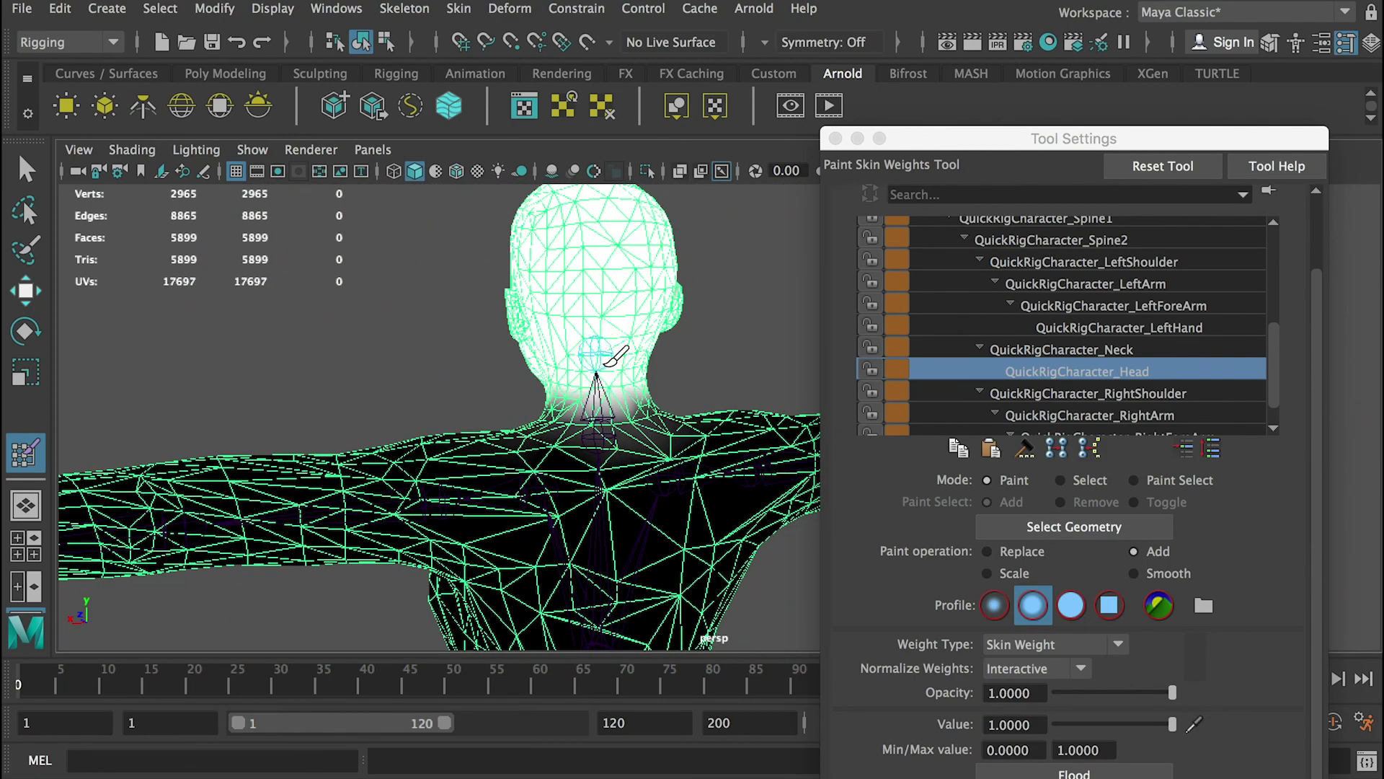
Smooth the Head joint's weights where the head blends into the neck, undoing one stray stroke
click(1151, 574)
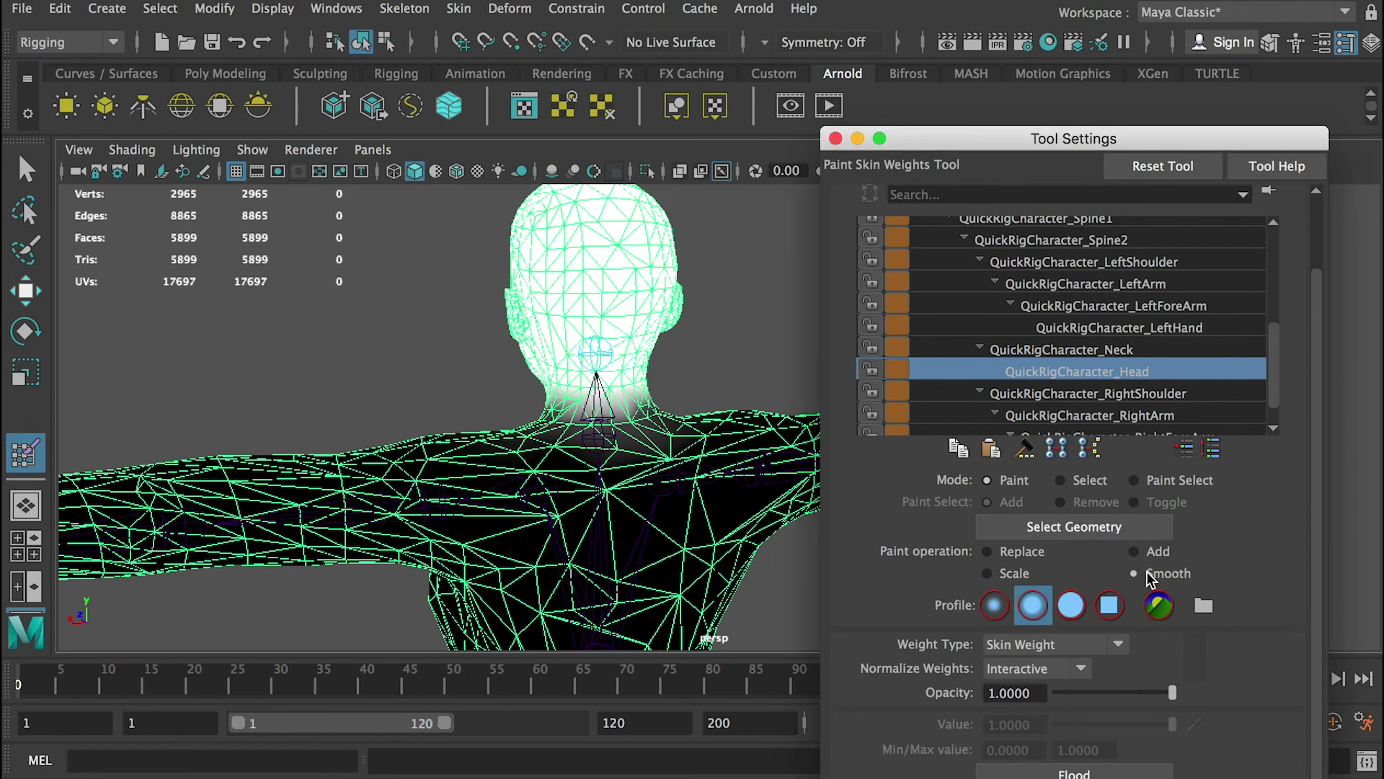
alt+right_drag(617, 300, 731, 414)
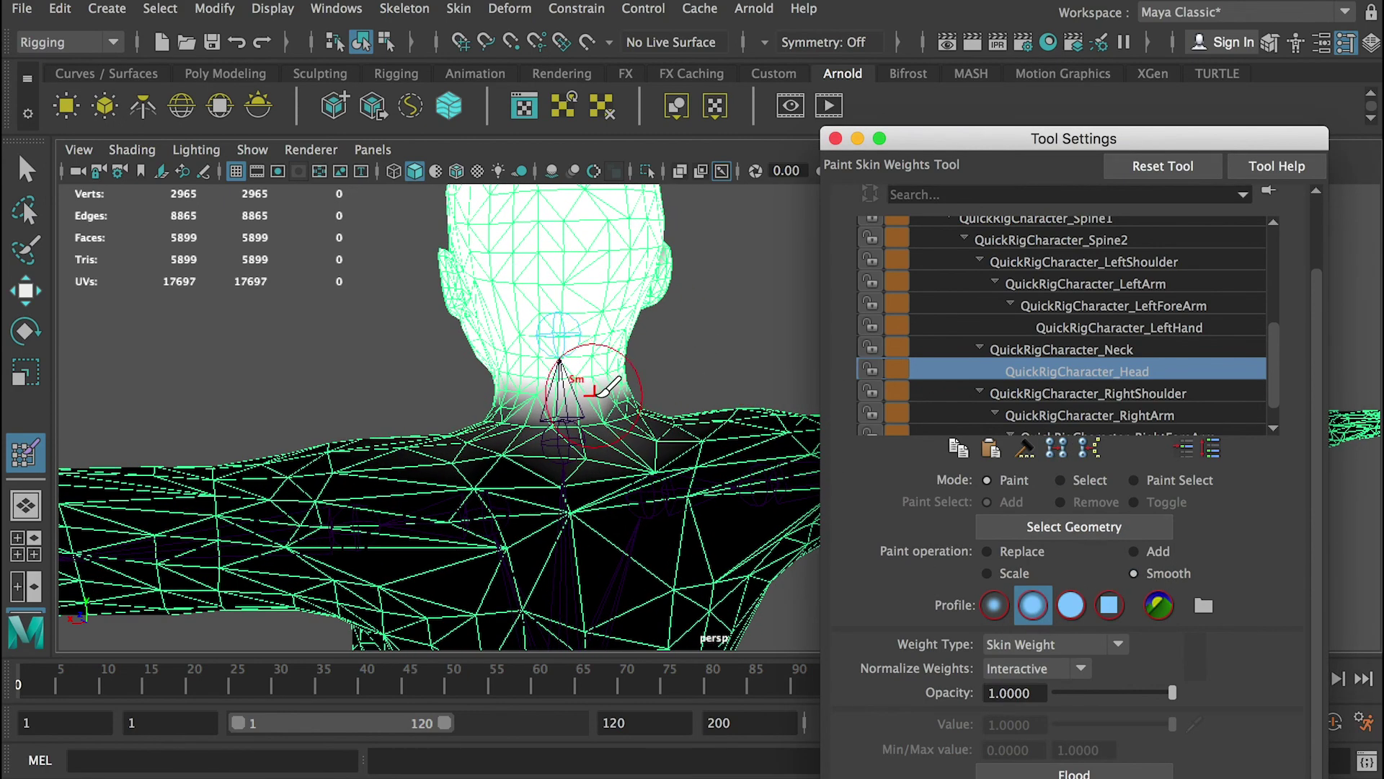
mouse_move(591, 366)
mouse_down()
mouse_move(608, 395)
mouse_move(456, 372)
mouse_move(742, 364)
mouse_up()
key(super+z)
alt+drag(454, 421, 641, 431)
alt+middle_drag(310, 400, 572, 384)
mouse_move(526, 415)
mouse_down()
mouse_move(463, 426)
mouse_move(555, 416)
mouse_move(541, 402)
mouse_move(649, 401)
mouse_move(628, 382)
mouse_move(403, 440)
mouse_move(618, 349)
mouse_up()
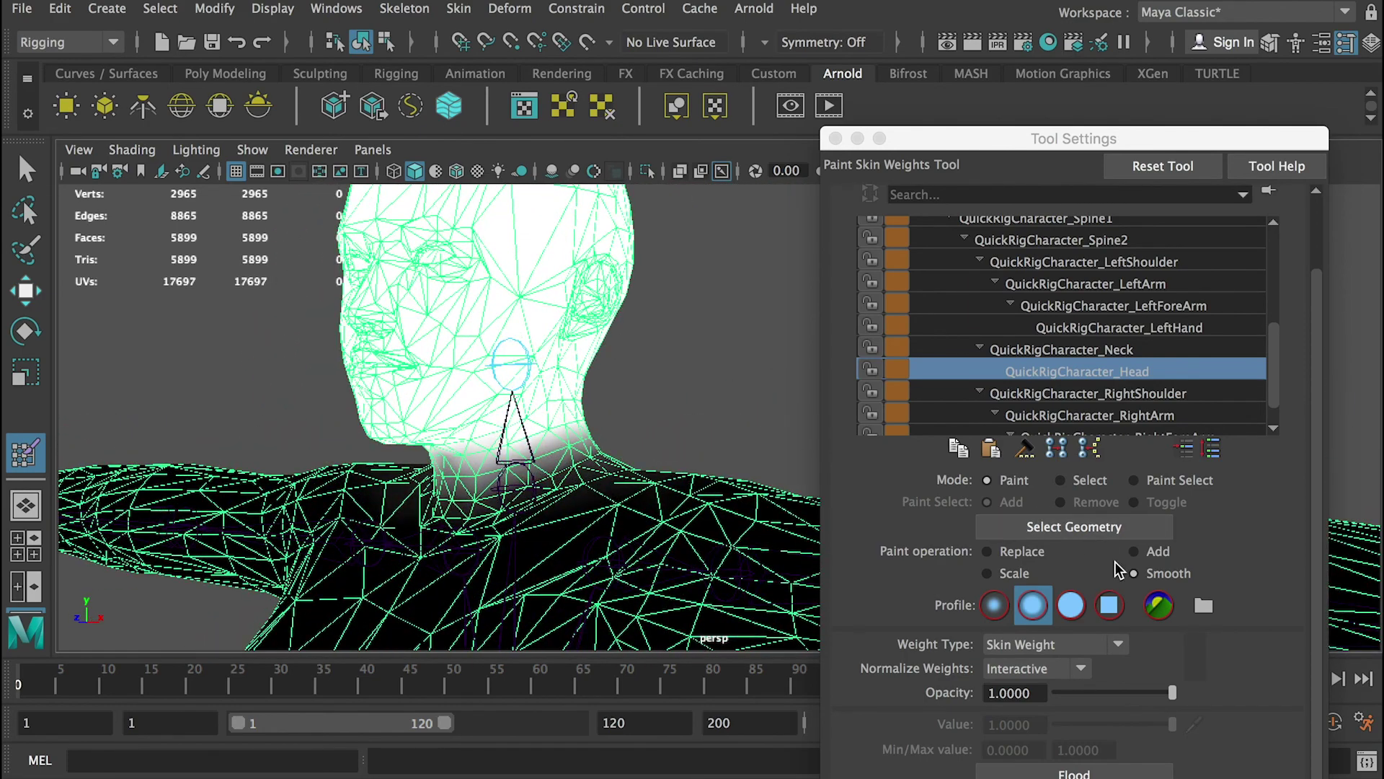
Return the paint operation to Add, check the head from several sides and lock the Head joint's weights
click(1142, 555)
alt+drag(545, 337, 479, 318)
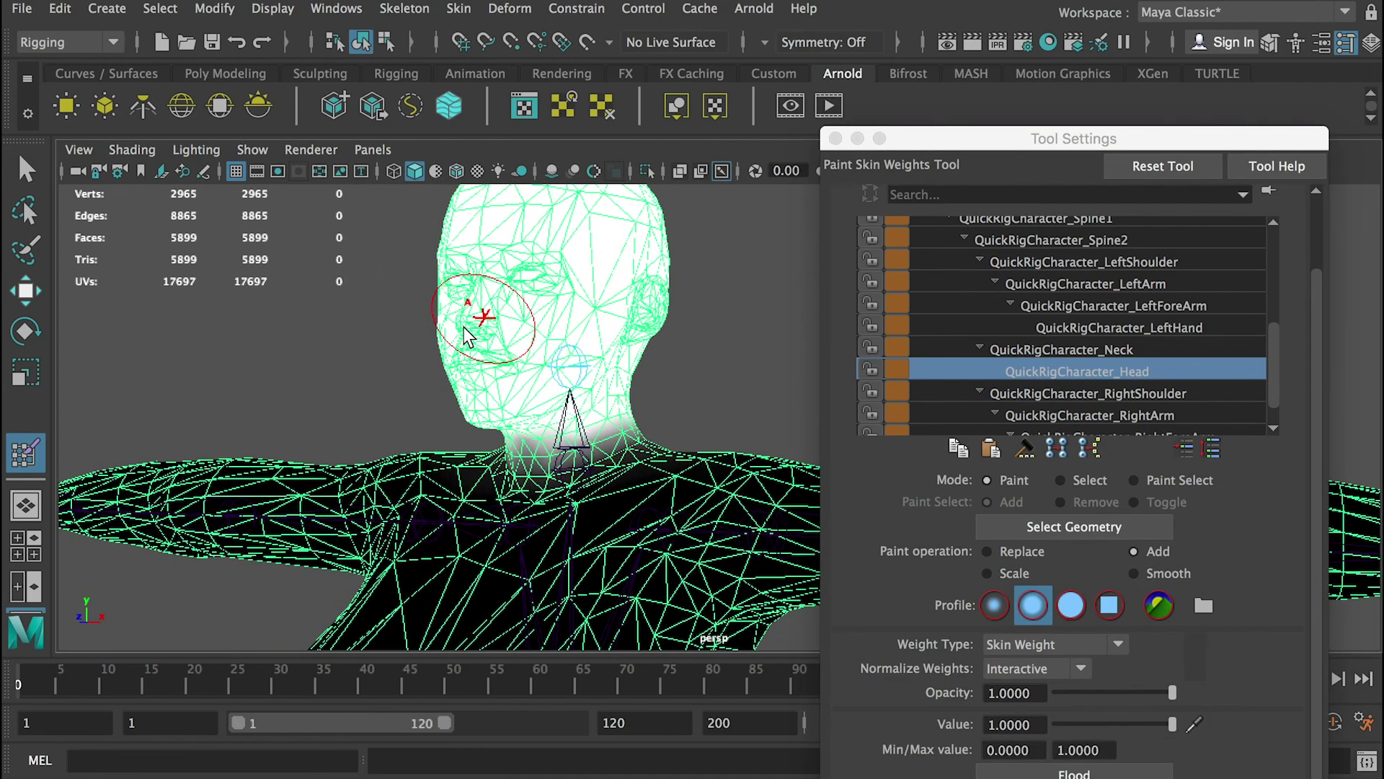
alt+drag(554, 284, 533, 395)
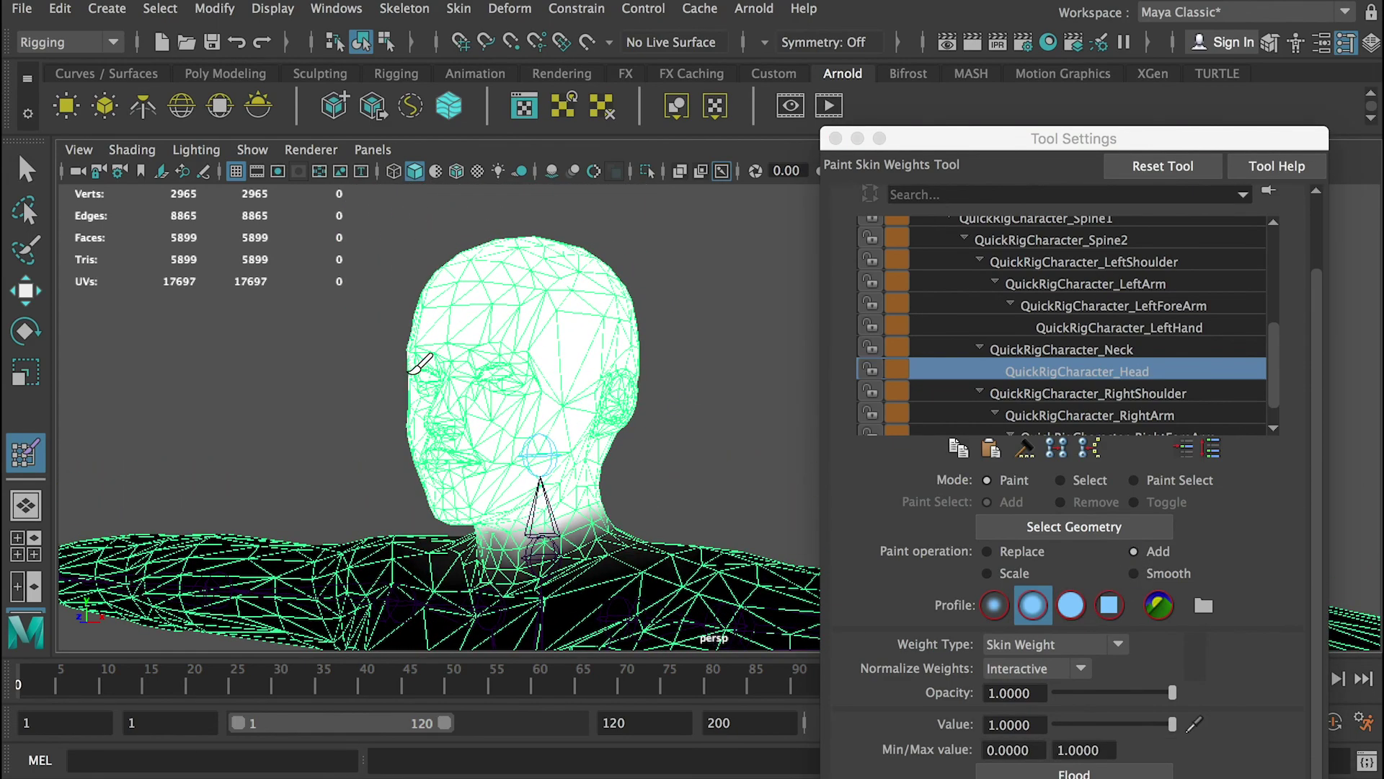
alt+drag(421, 365, 680, 334)
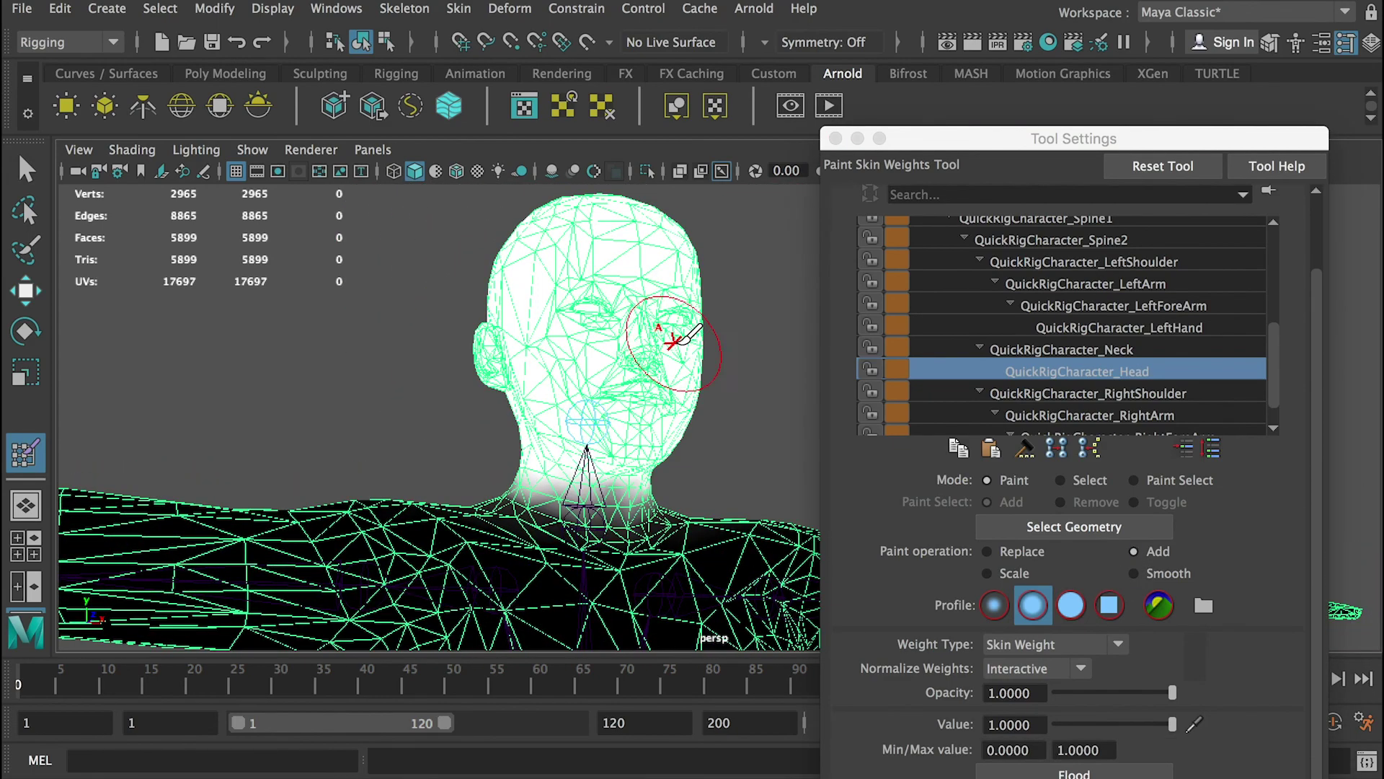
click(870, 369)
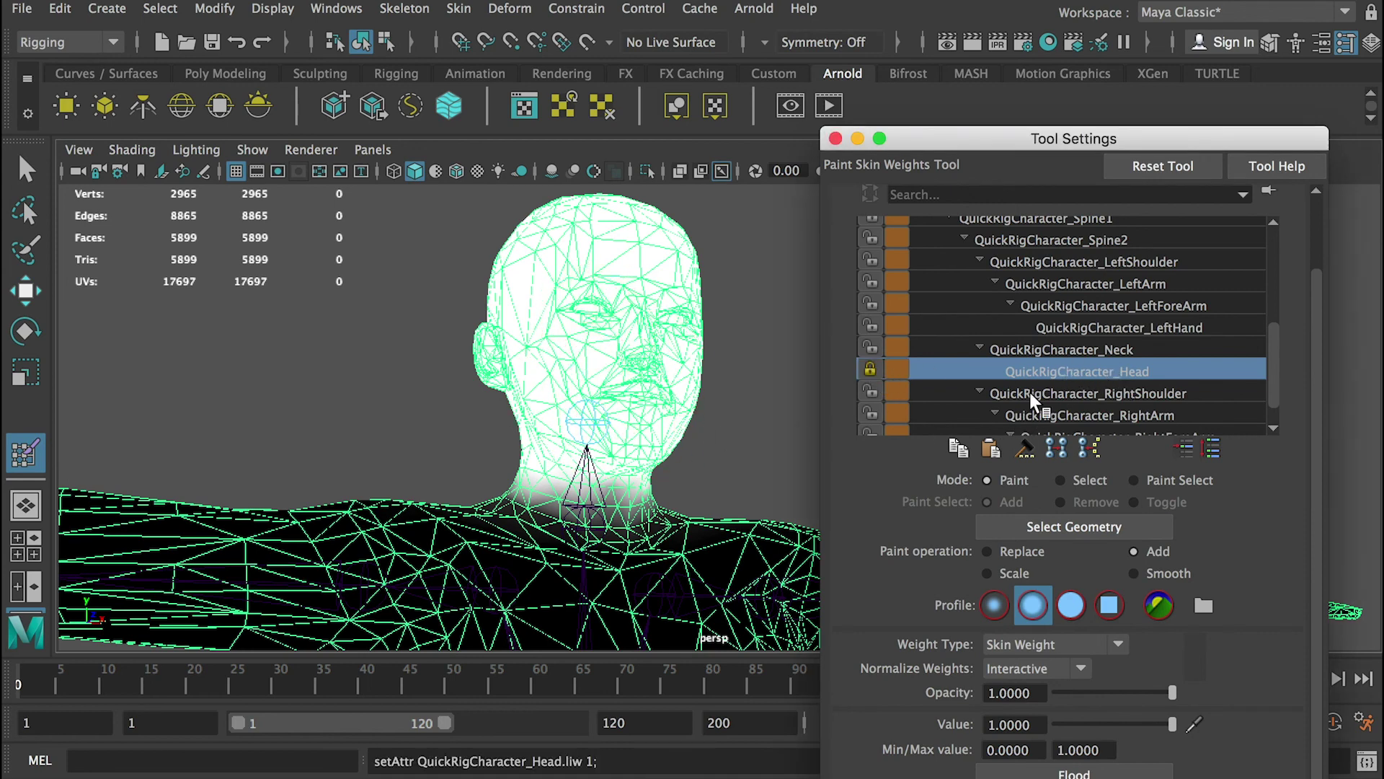
Select the Neck influence and paint its weight over the neck and up across the locked face
click(1094, 348)
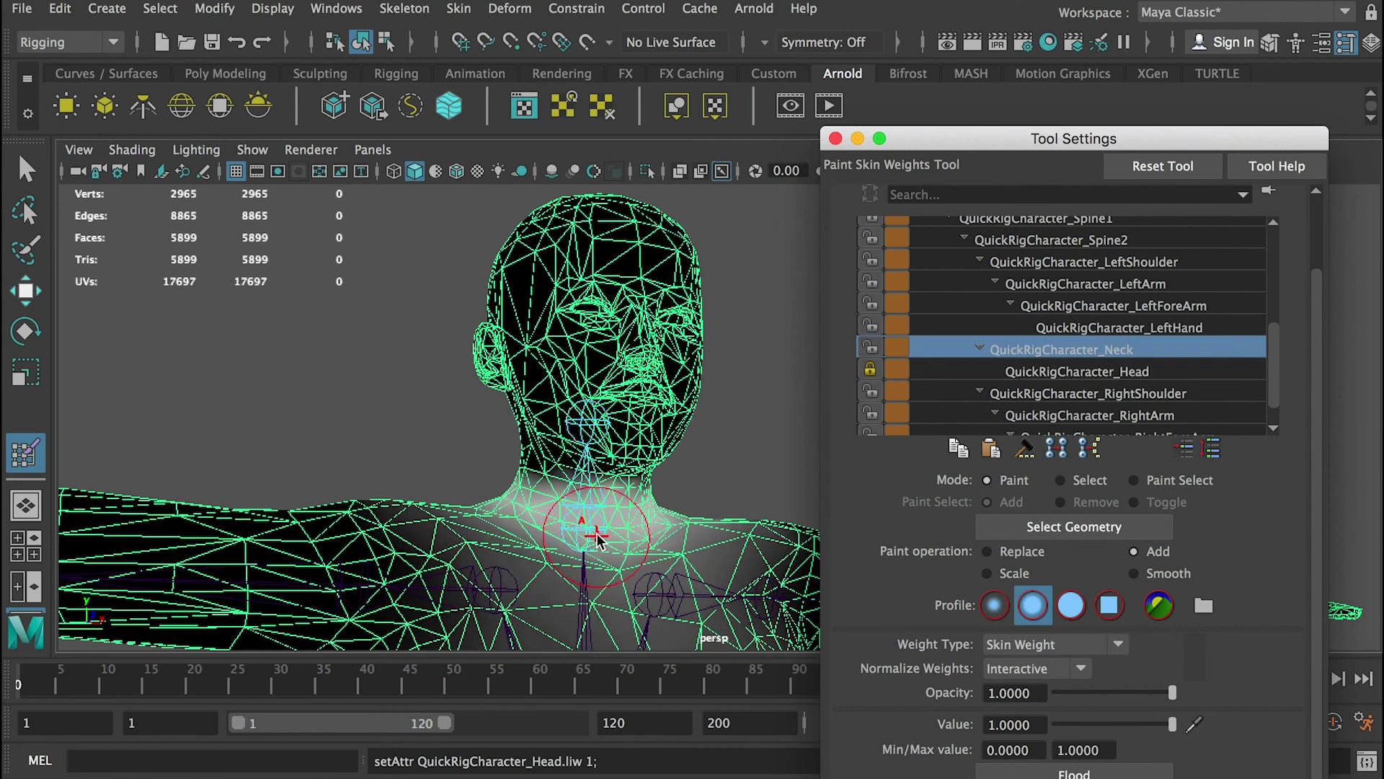
mouse_move(555, 525)
mouse_down()
mouse_move(609, 442)
mouse_move(587, 472)
mouse_up()
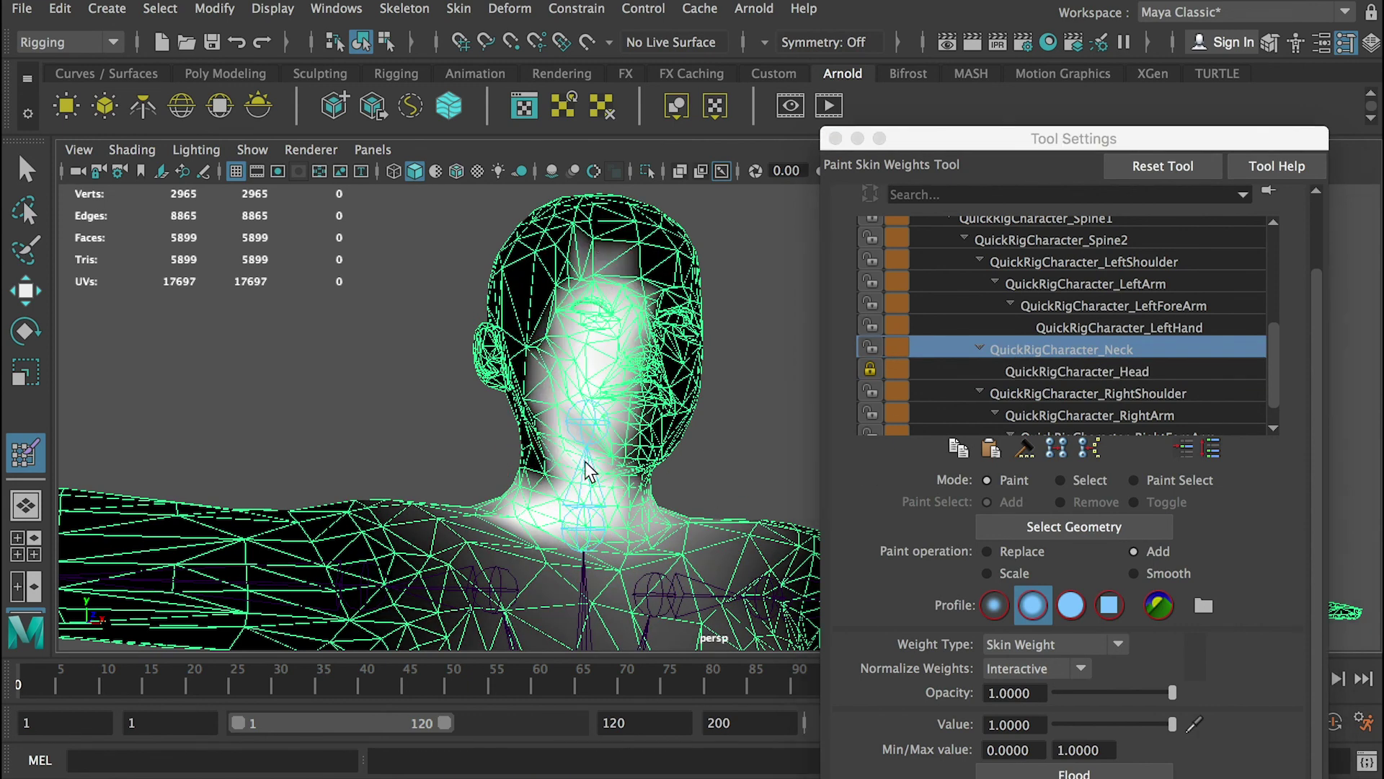
mouse_move(530, 322)
mouse_down()
mouse_move(671, 346)
mouse_move(613, 462)
mouse_move(620, 534)
mouse_move(505, 345)
mouse_move(437, 352)
mouse_up()
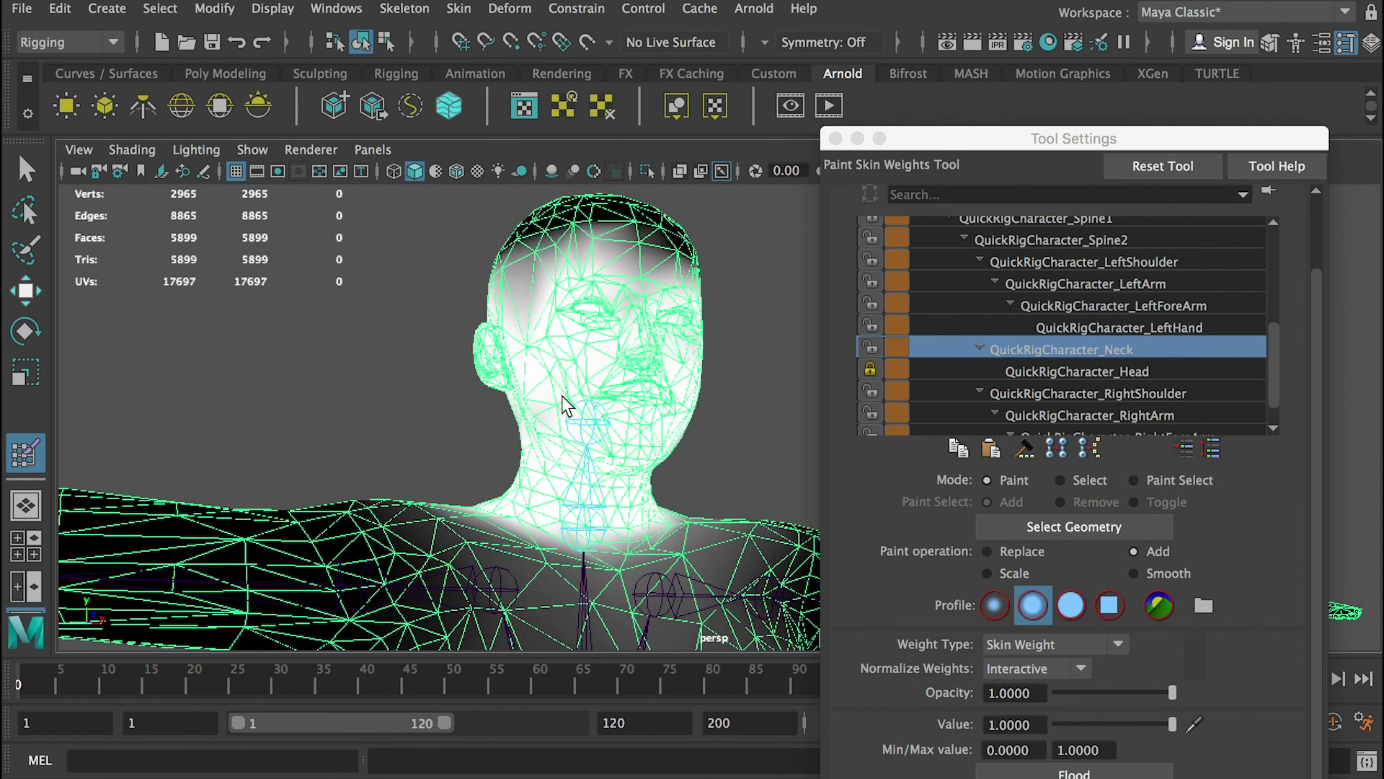
click(643, 286)
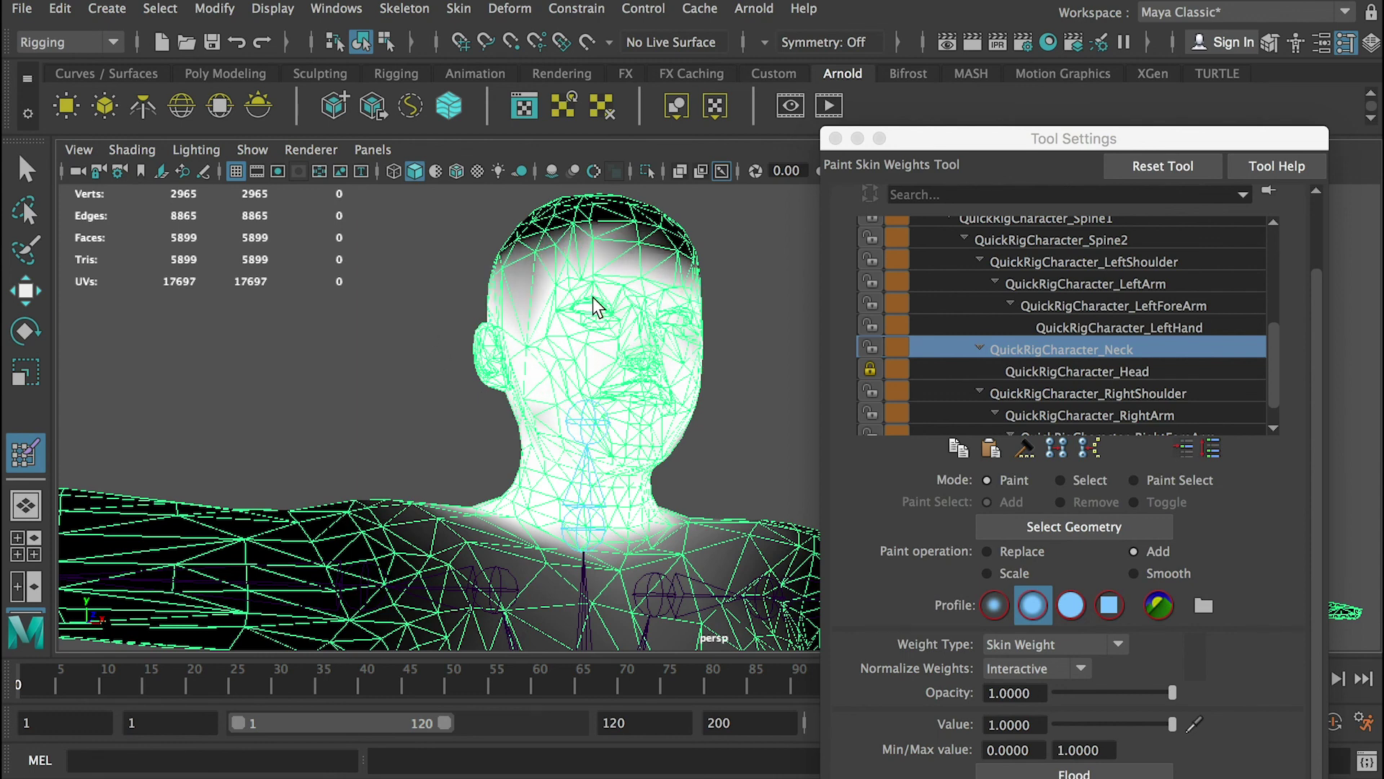
Alternate between the Head and Neck influences to compare their weight maps
click(1126, 373)
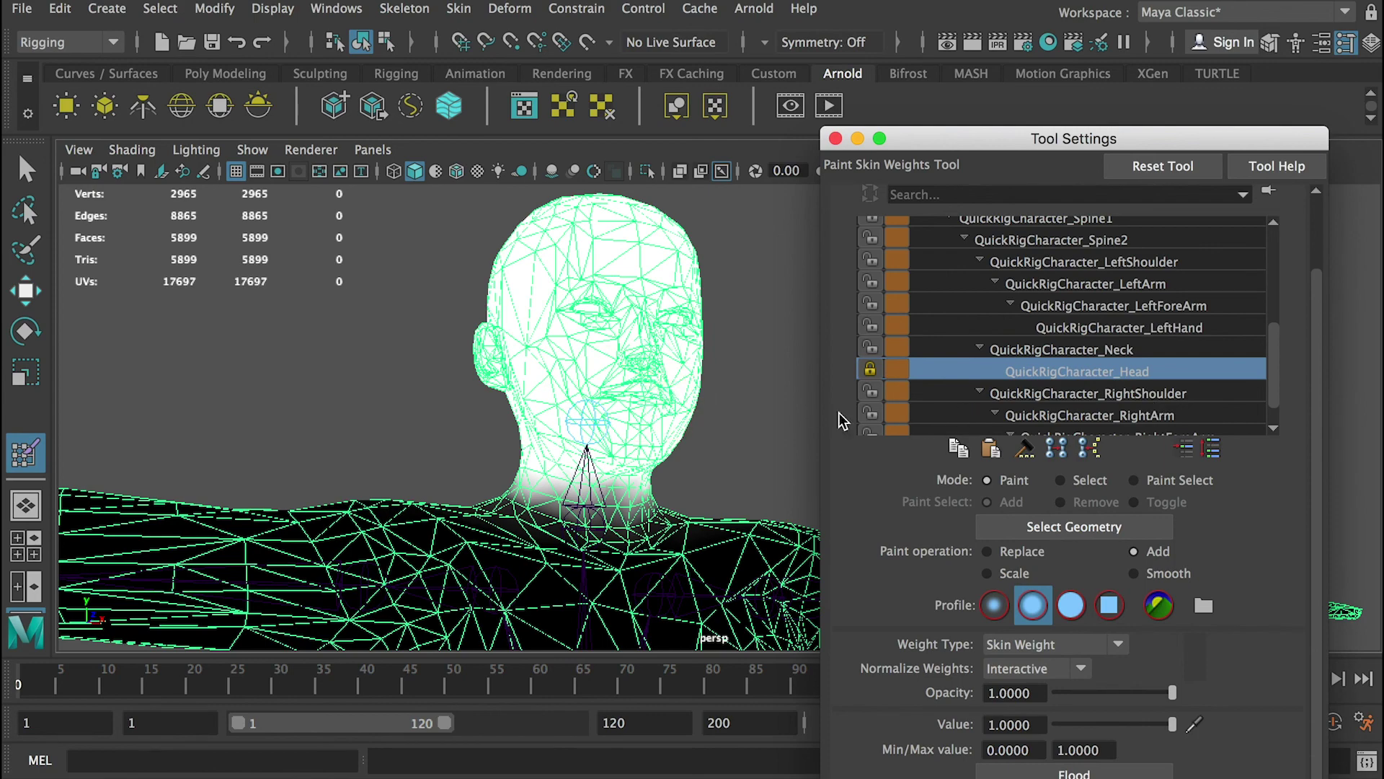
click(1110, 352)
click(1110, 370)
click(1112, 353)
click(1113, 370)
click(1110, 353)
click(1113, 372)
Select the Neck influence again and smooth its weights around the base of the neck
click(1093, 348)
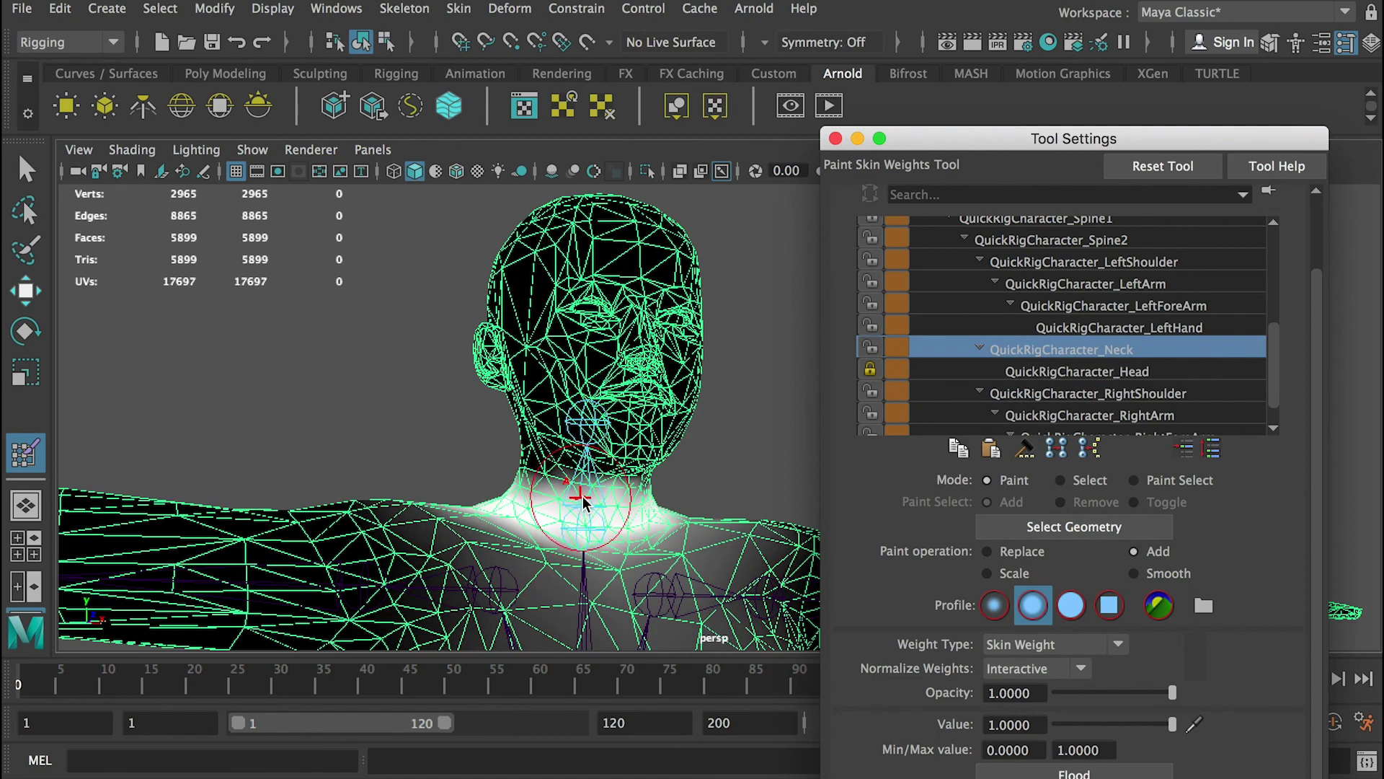
mouse_move(526, 522)
alt+mouse_down()
mouse_move(519, 504)
mouse_move(667, 505)
alt+mouse_up()
mouse_move(559, 480)
alt+mouse_down()
mouse_move(588, 485)
mouse_move(604, 443)
alt+mouse_up()
click(535, 494)
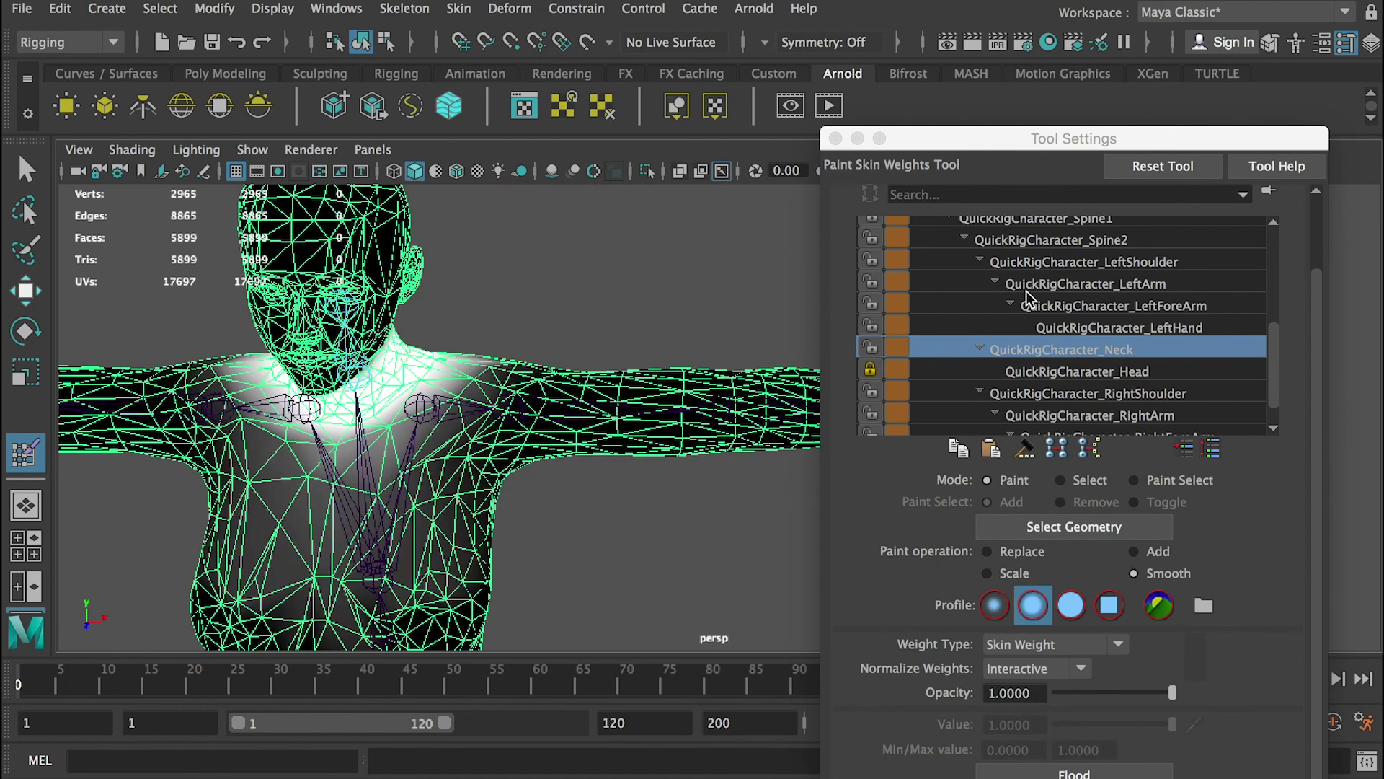
Select the LeftShoulder influence and add its weight around the back of the left shoulder
click(1128, 262)
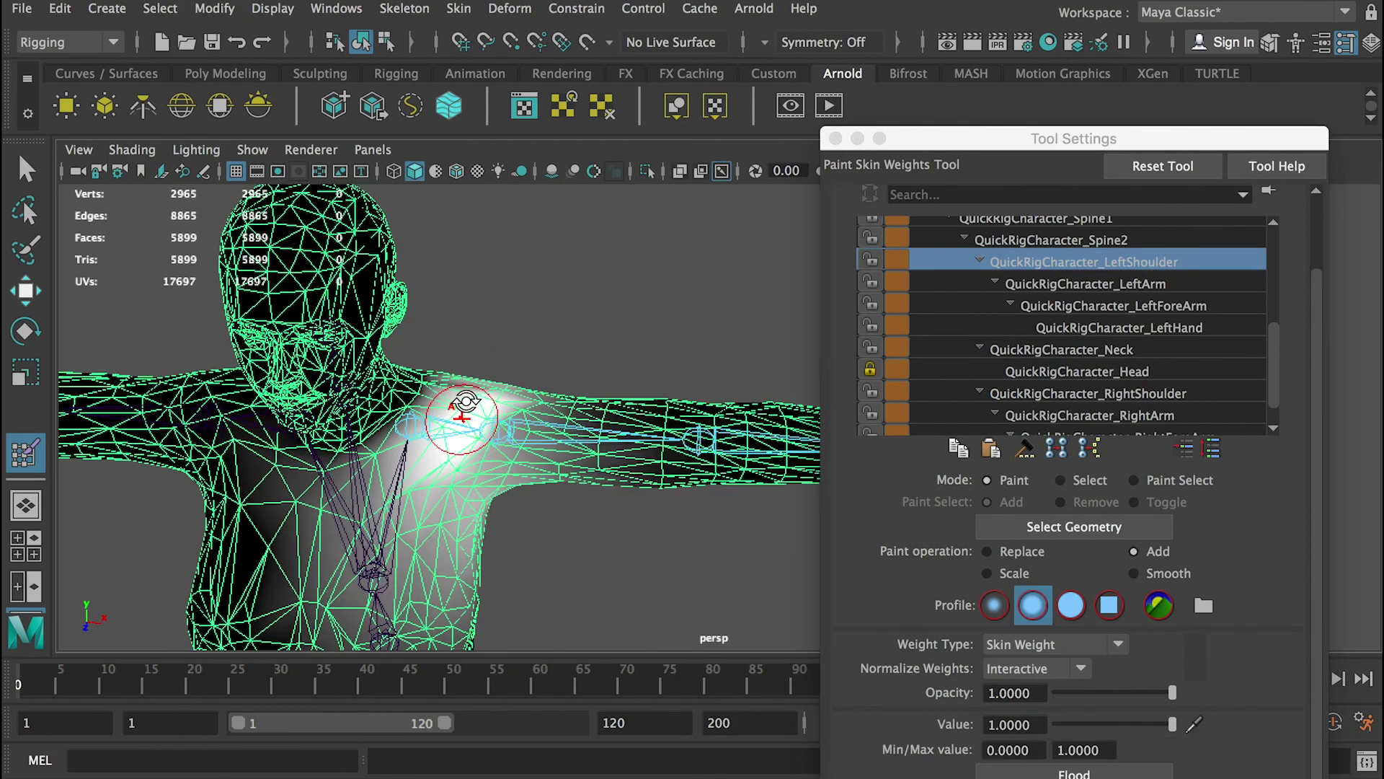
alt+drag(462, 417, 433, 461)
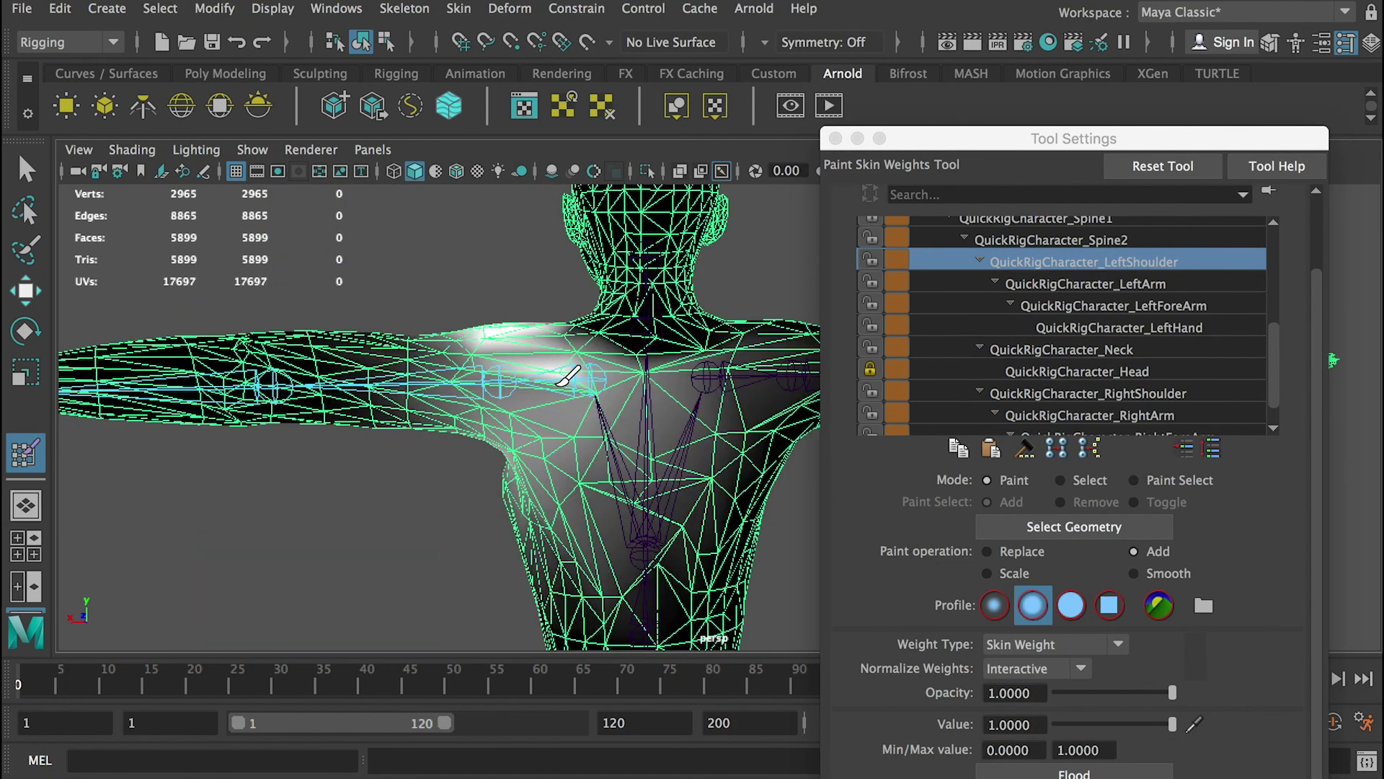
drag(591, 375, 540, 334)
mouse_move(559, 380)
mouse_down()
mouse_move(585, 375)
mouse_move(554, 354)
mouse_up()
Lock the Neck, LeftShoulder and LeftArm weights and inspect the LeftArm, LeftForeArm and LeftHand influences along the left arm
click(1085, 283)
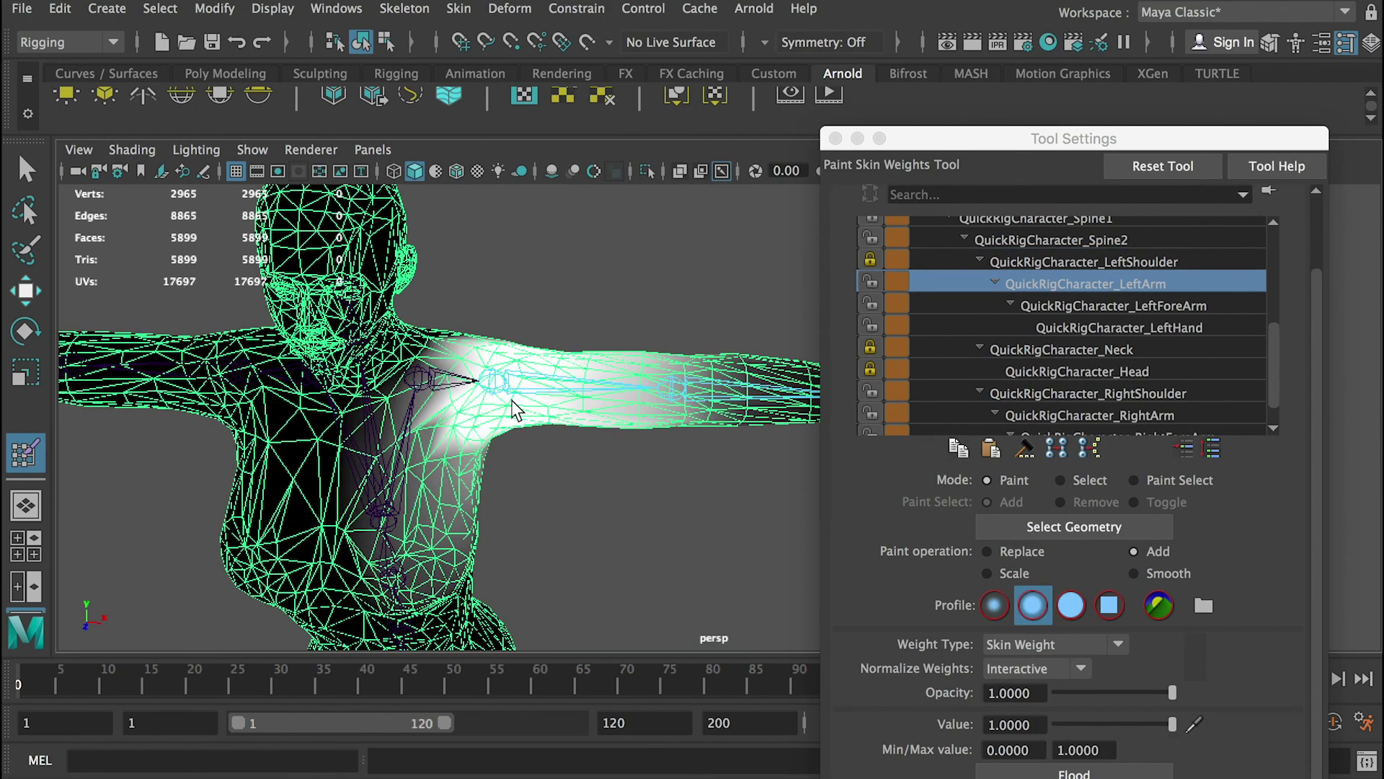
alt+drag(520, 436, 510, 387)
alt+right_drag(511, 386, 464, 466)
mouse_move(454, 474)
alt+mouse_down()
mouse_move(454, 299)
mouse_move(496, 353)
mouse_move(514, 342)
alt+mouse_up()
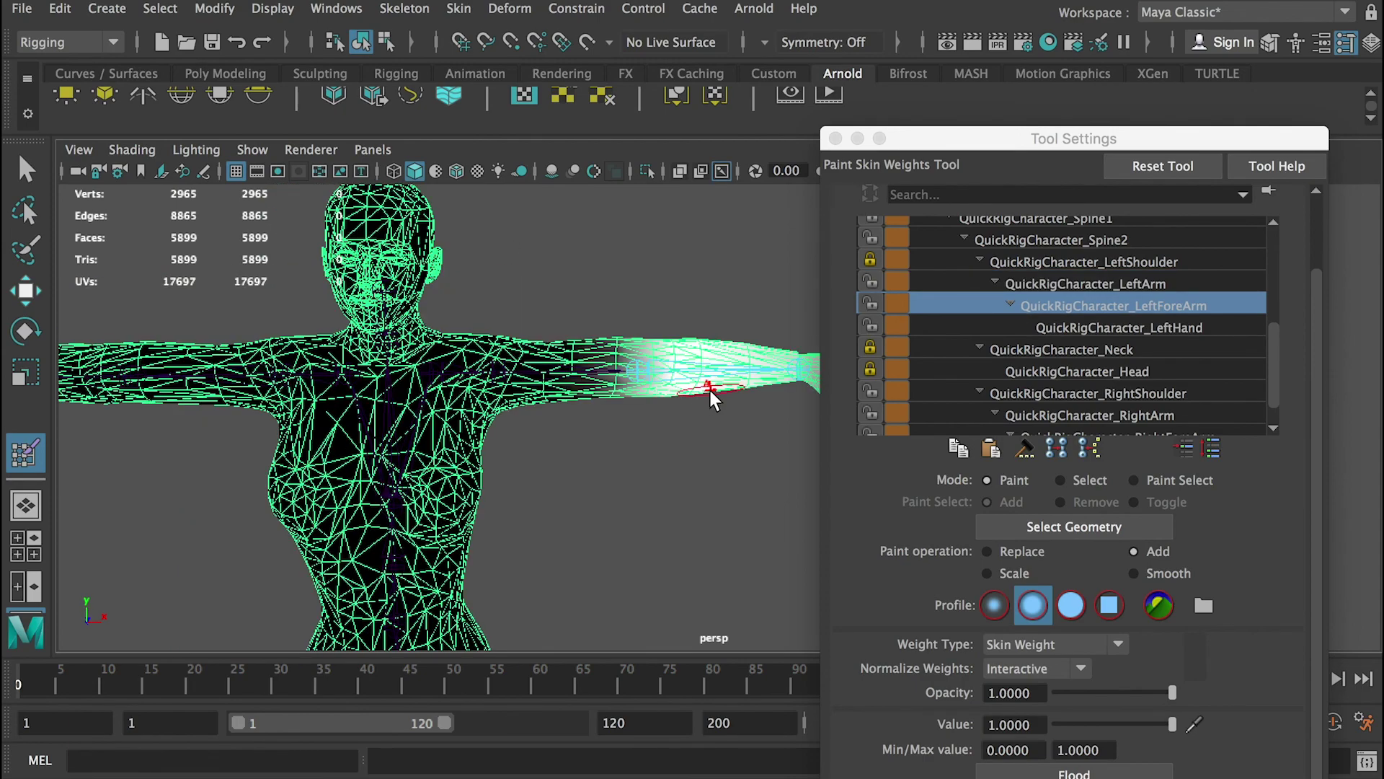
alt+right_drag(706, 386, 618, 339)
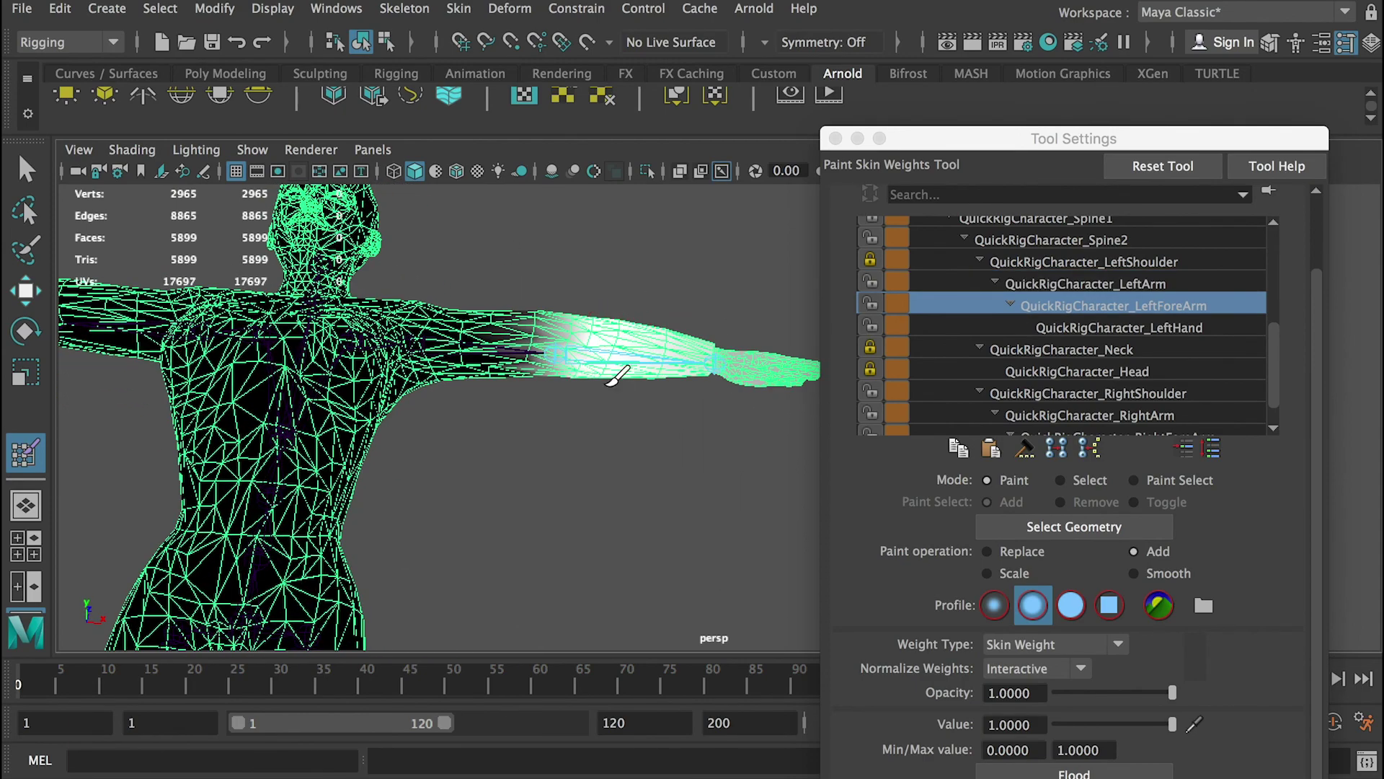
alt+drag(635, 405, 649, 442)
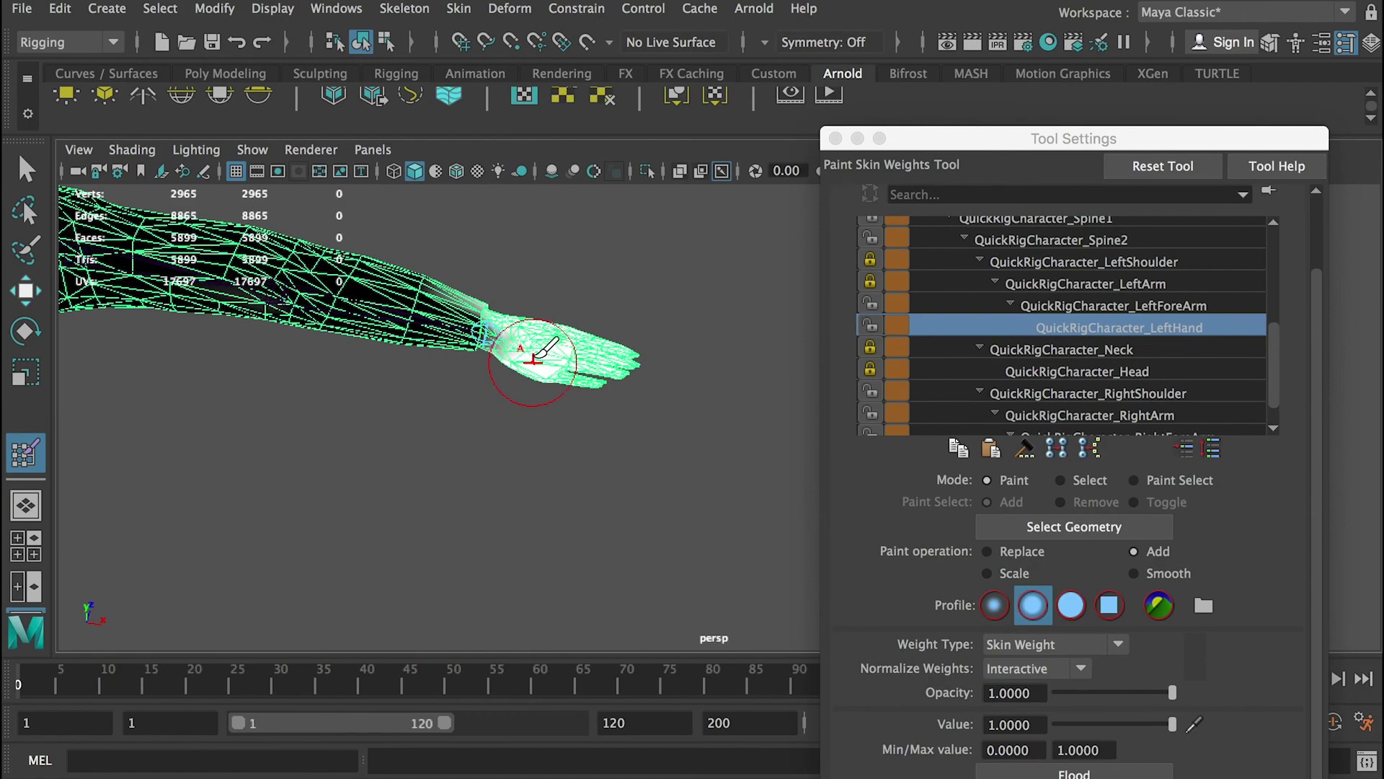
Smooth the LeftHand influence's weights around the left wrist
alt+right_drag(541, 355, 535, 464)
drag(525, 472, 510, 457)
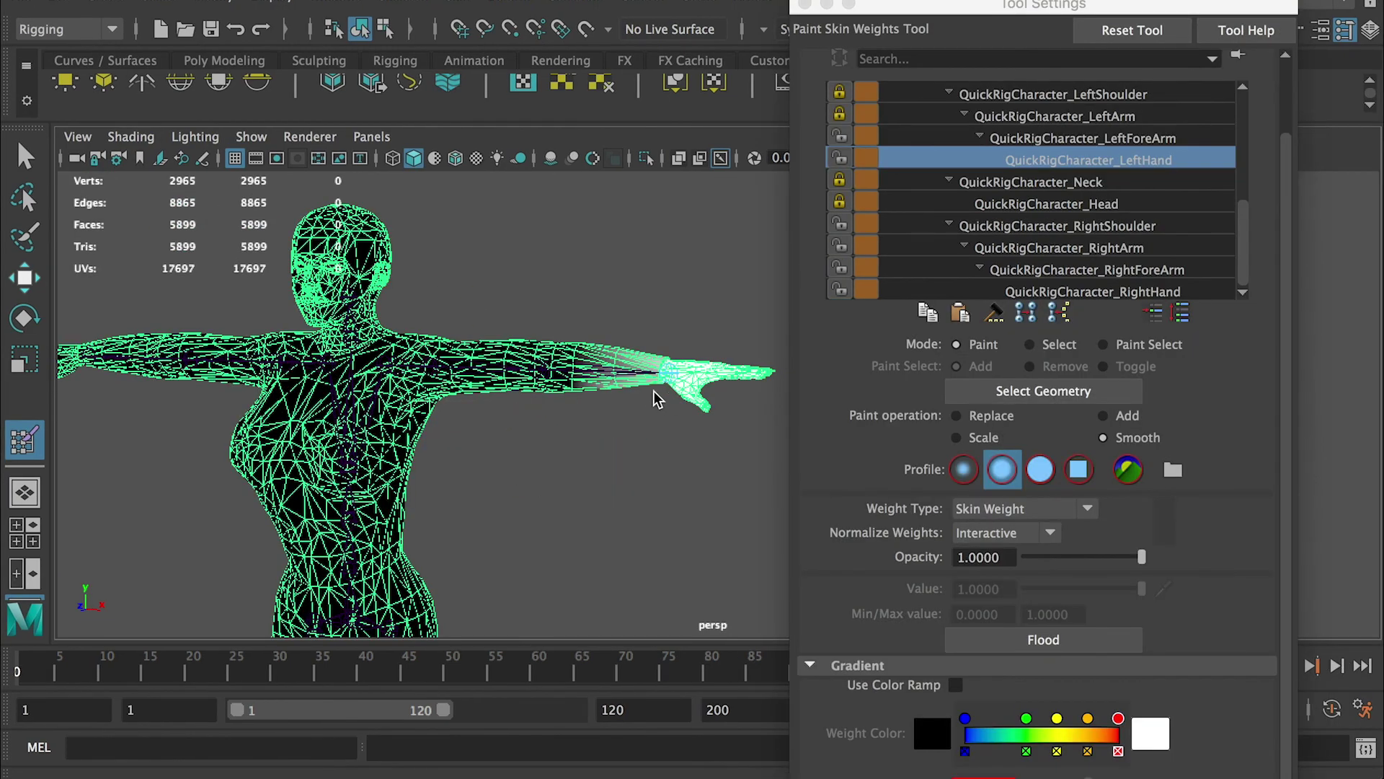
mouse_move(653, 400)
alt+right_down()
mouse_move(658, 432)
mouse_move(694, 358)
alt+right_up()
Compare the weight maps of the LeftHand and LeftForeArm influences with those of RightForeArm and RightHand
alt+drag(541, 425, 640, 415)
alt+right_drag(632, 423, 625, 381)
alt+middle_drag(469, 373, 542, 361)
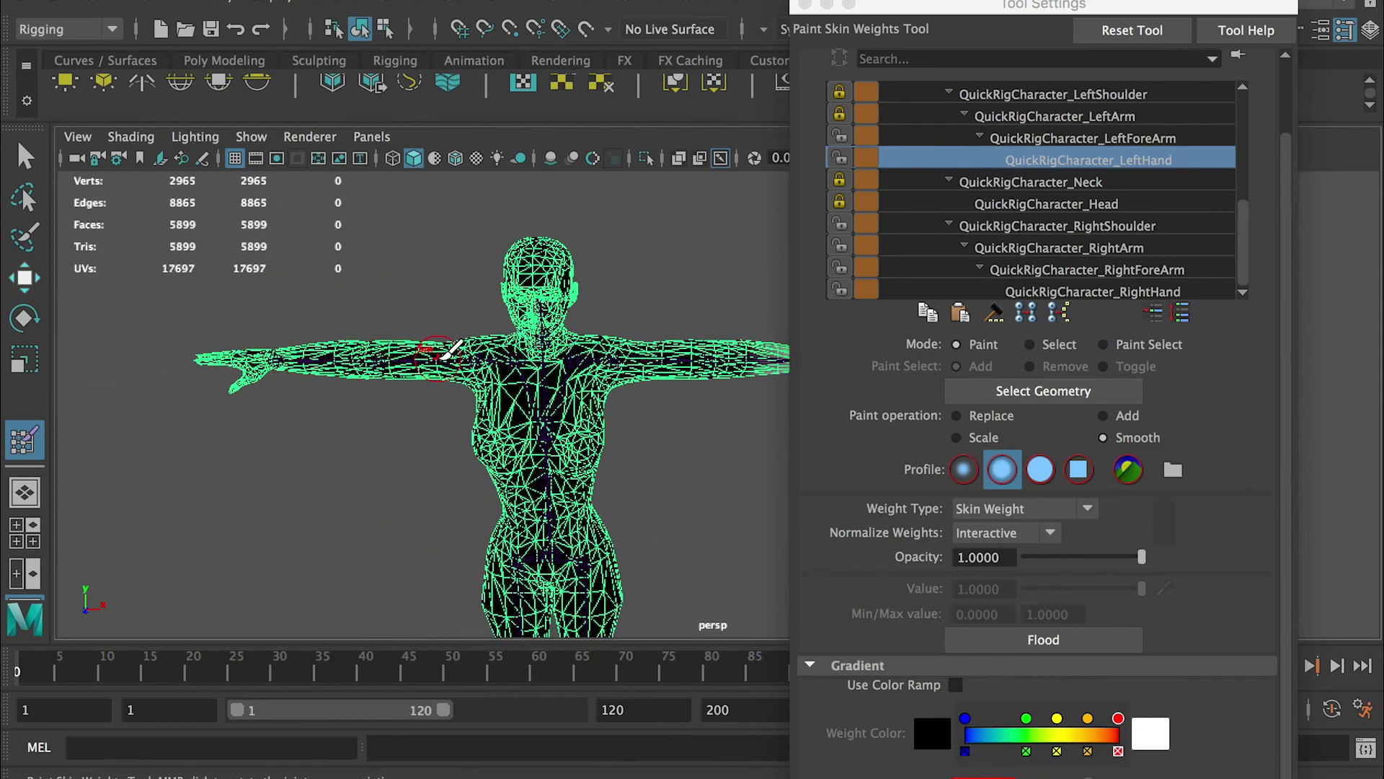
alt+right_drag(589, 419, 525, 367)
alt+middle_drag(525, 367, 378, 371)
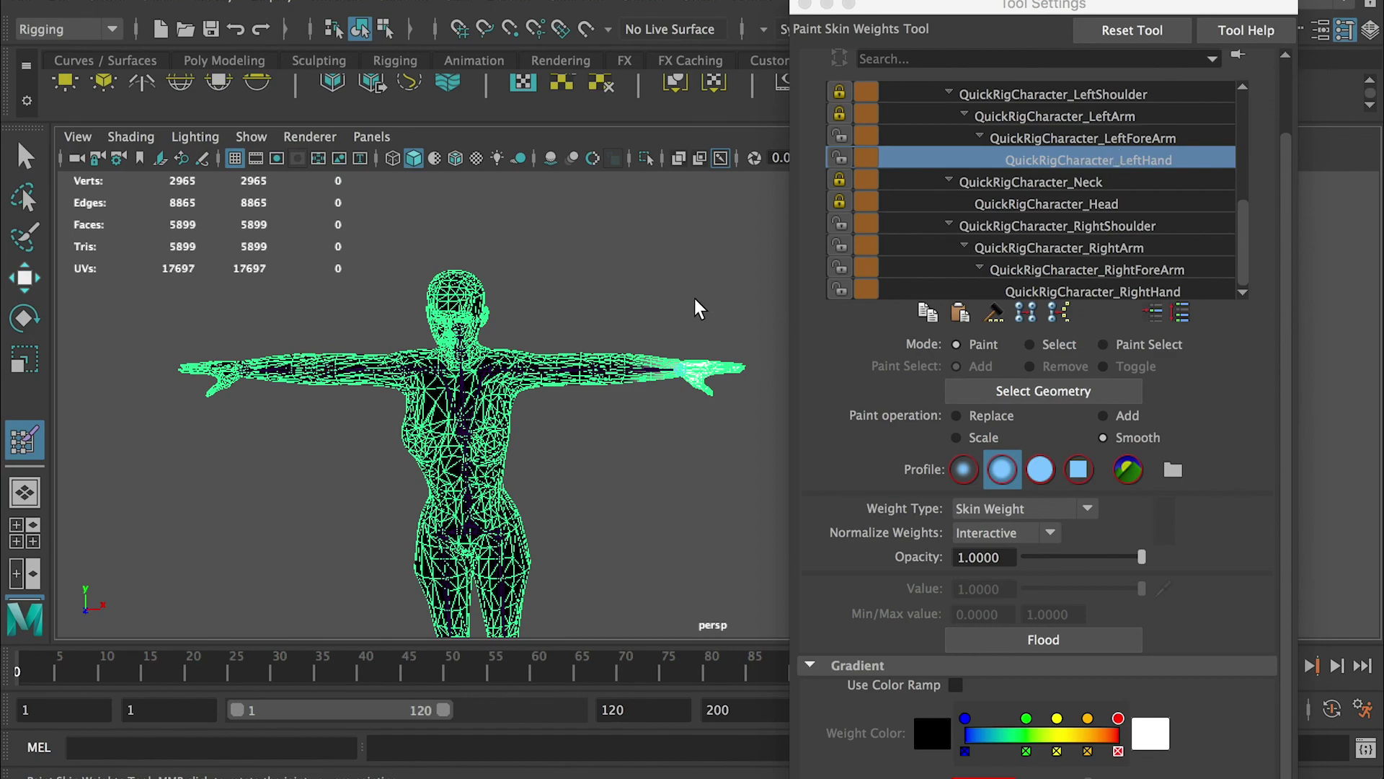
scroll(711, 425, up, 10)
scroll(671, 309, down, 5)
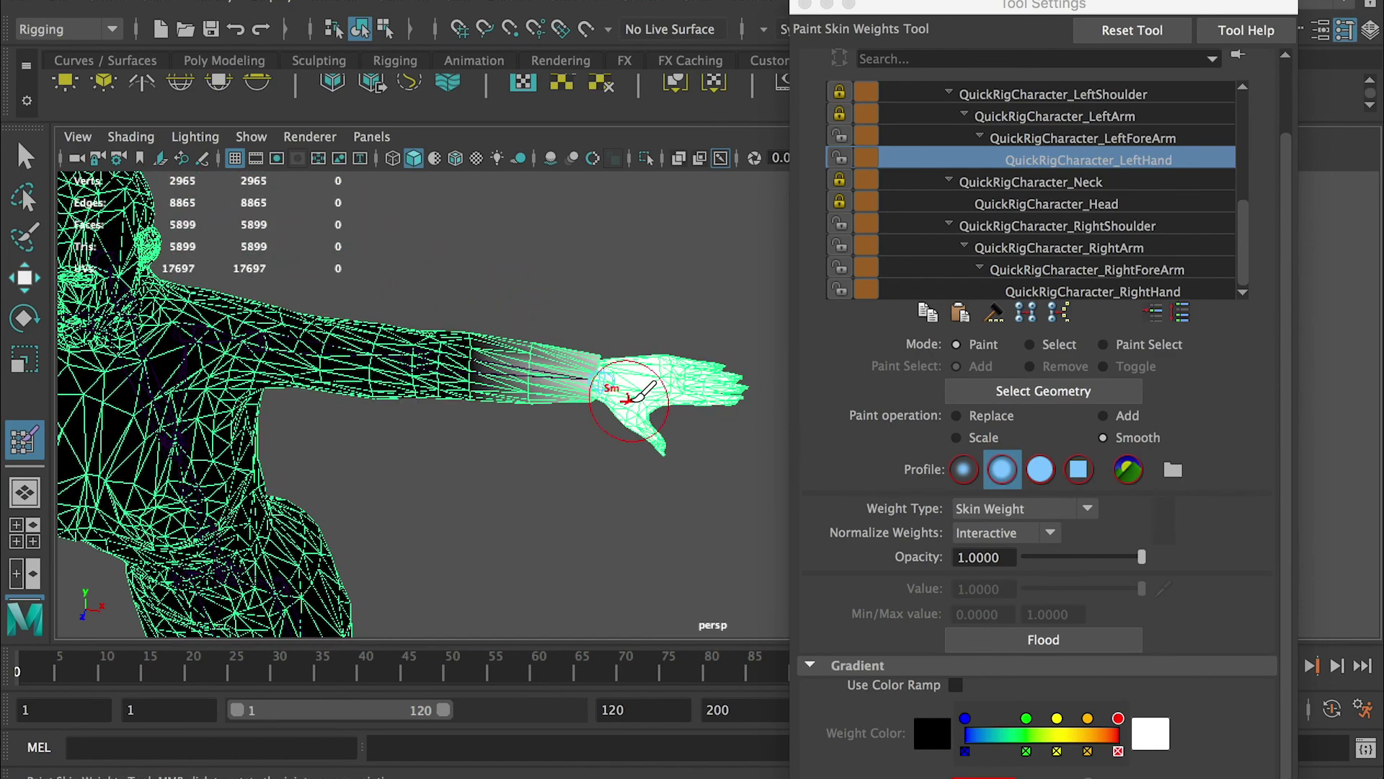
scroll(736, 301, up, 3)
click(1125, 137)
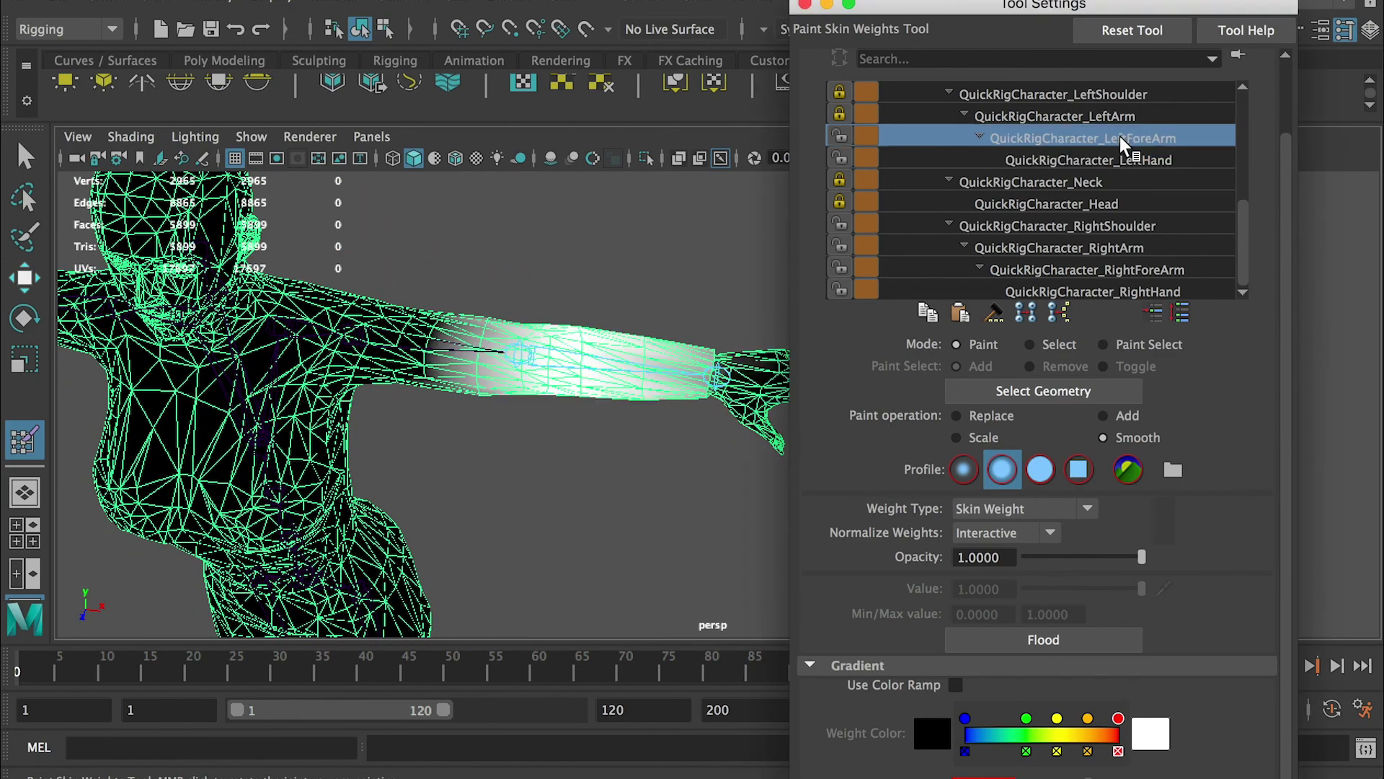
click(1028, 160)
alt+middle_drag(307, 328, 746, 357)
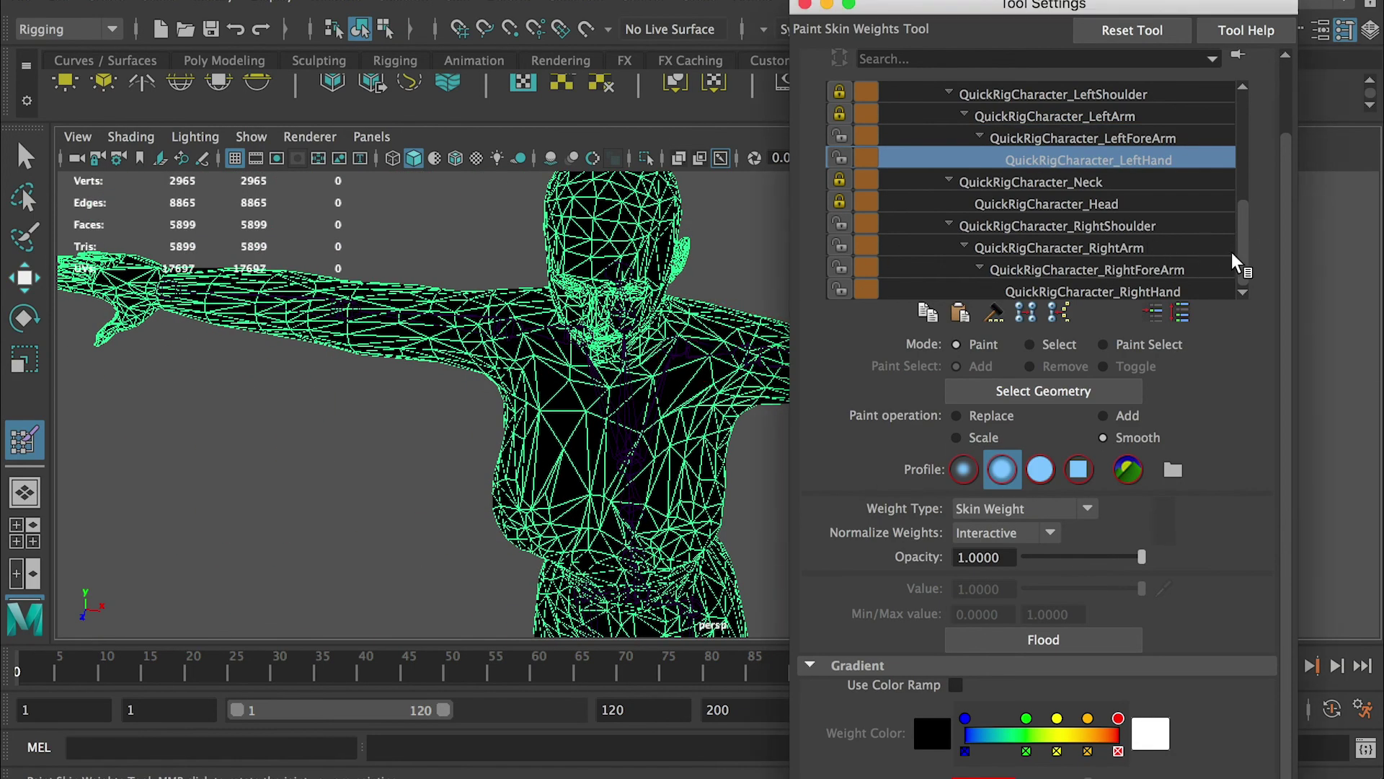
click(1087, 270)
scroll(380, 358, up, 2)
alt+middle_drag(380, 358, 664, 303)
click(1145, 292)
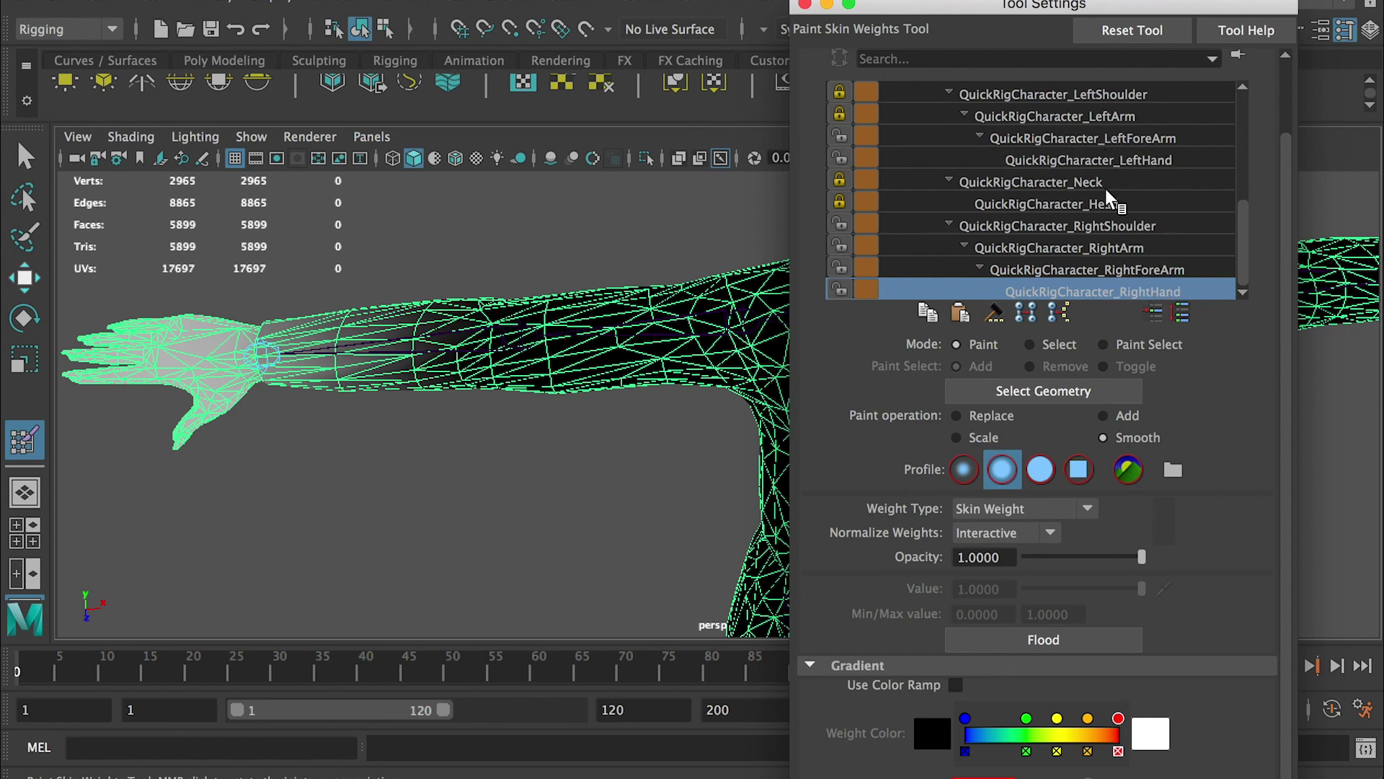
Mirror the skin weights across YZ from positive to negative, using closest point on surface and closest joint association
alt+right_drag(473, 377, 380, 312)
alt+middle_drag(505, 312, 374, 312)
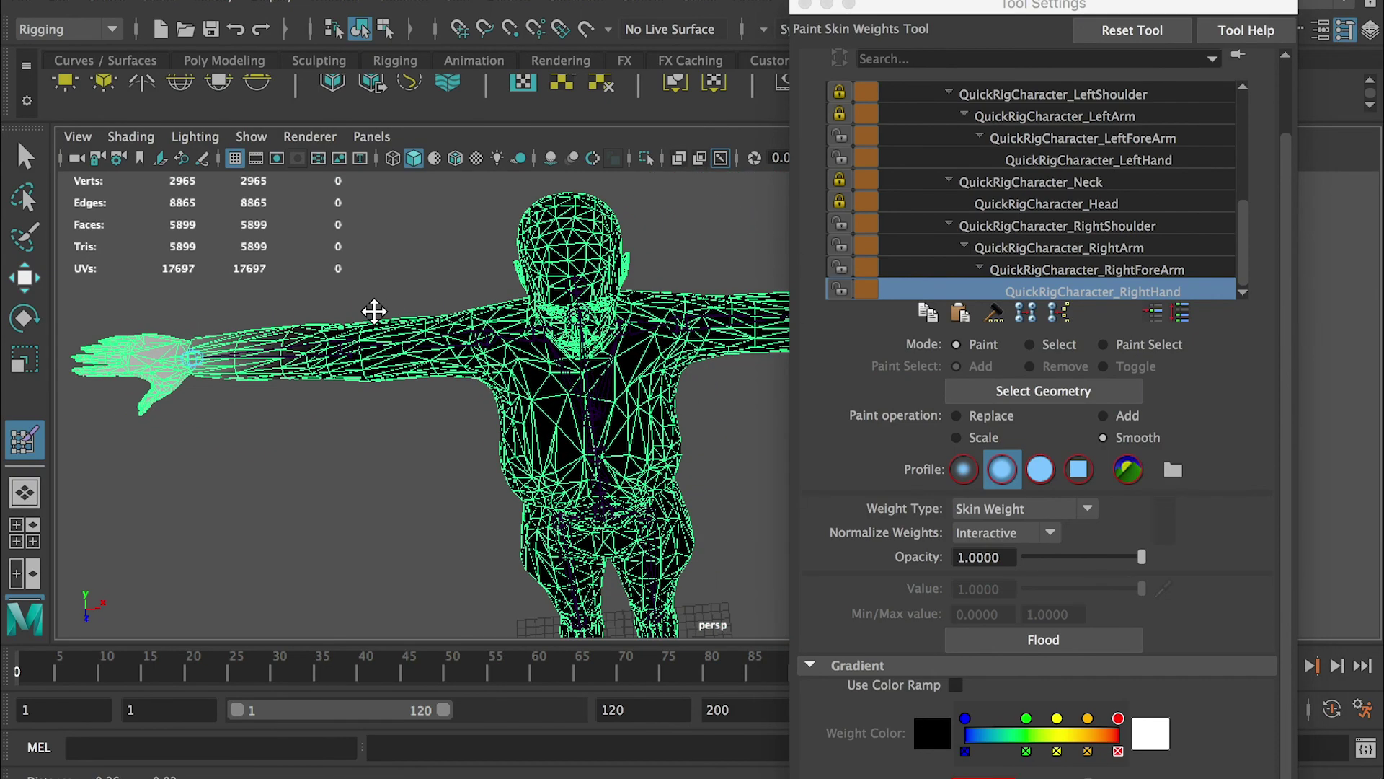
click(458, 3)
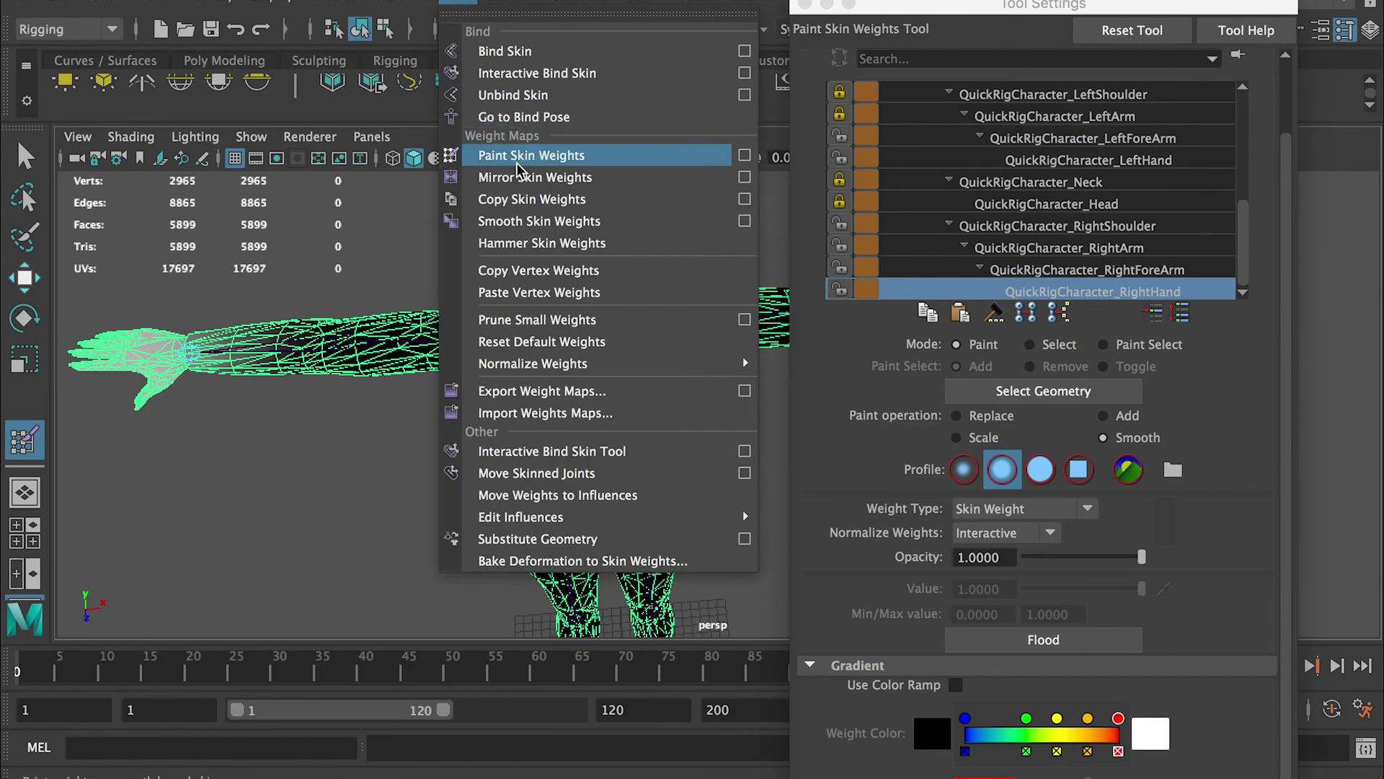
click(745, 178)
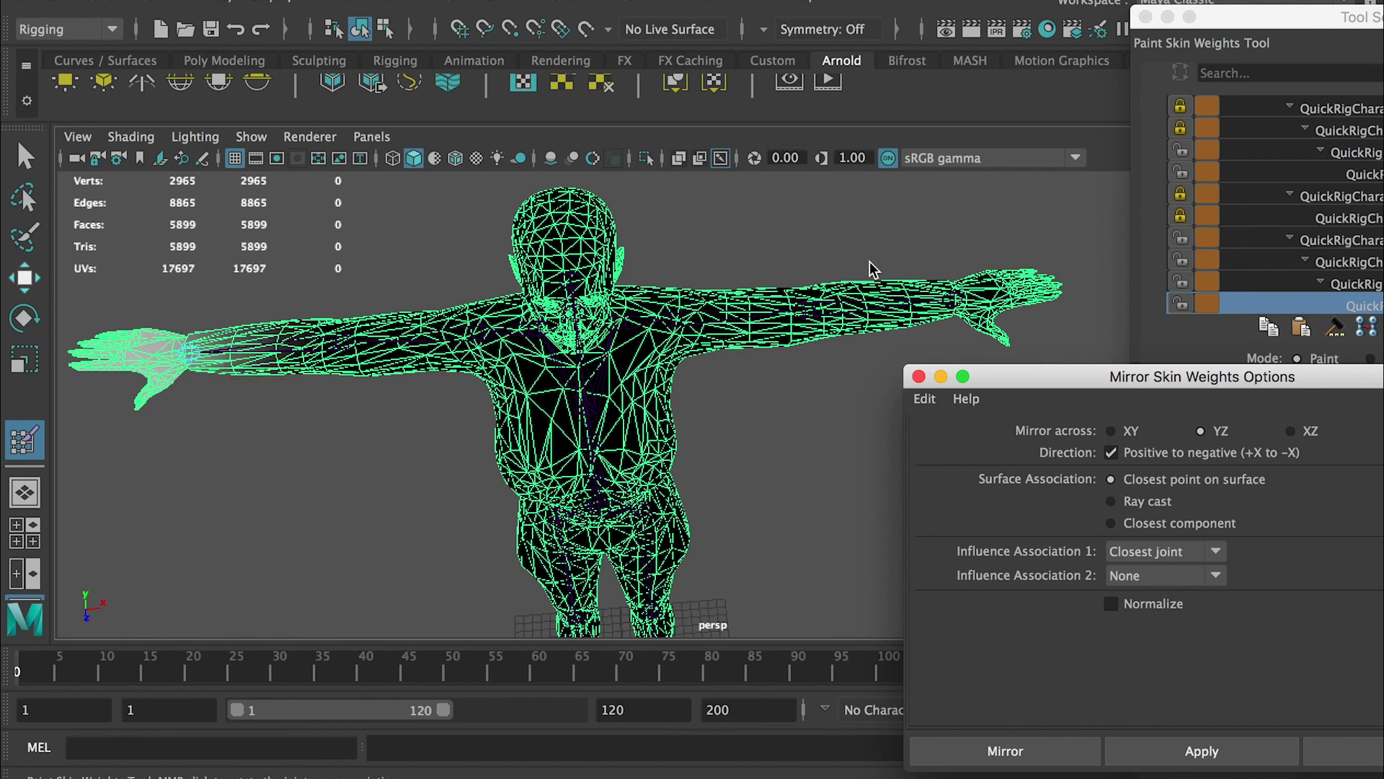
drag(1026, 374, 935, 375)
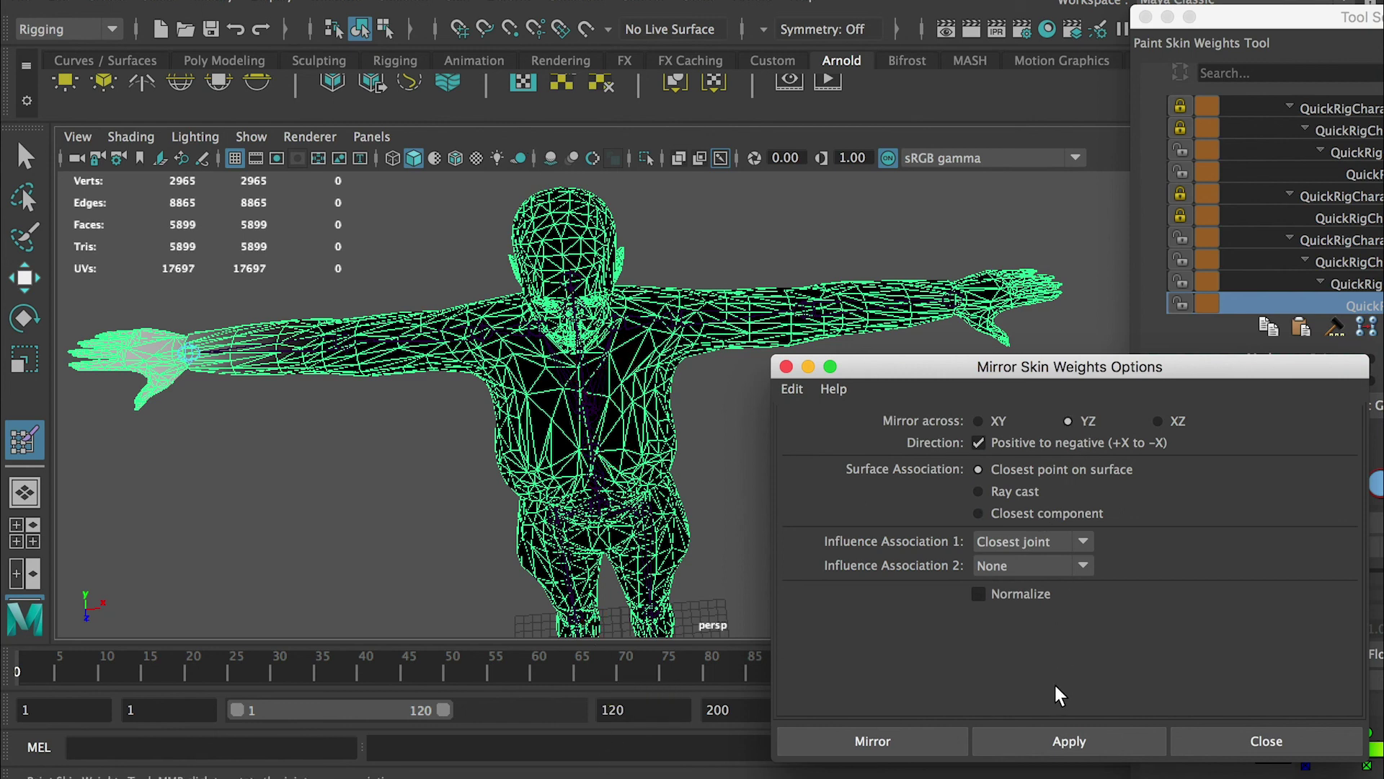
click(1038, 541)
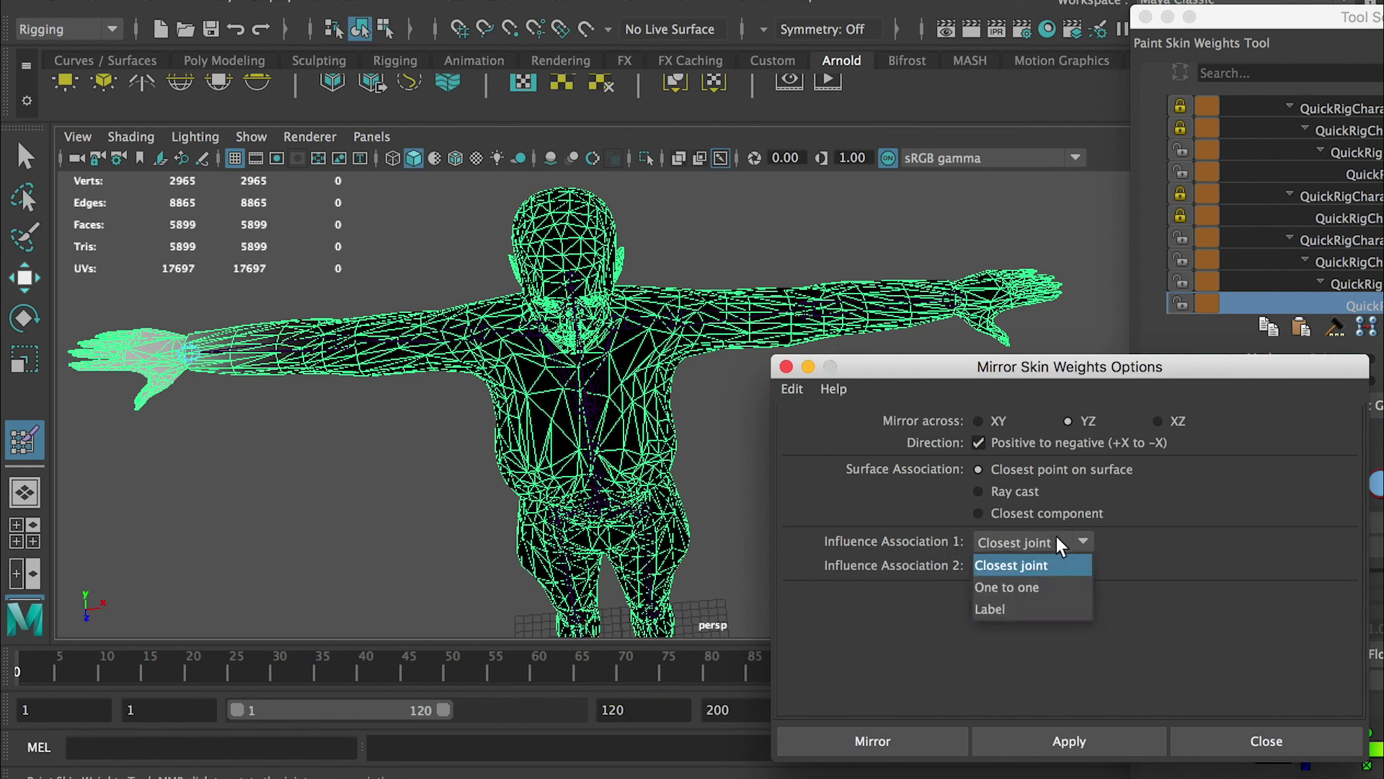
click(1071, 538)
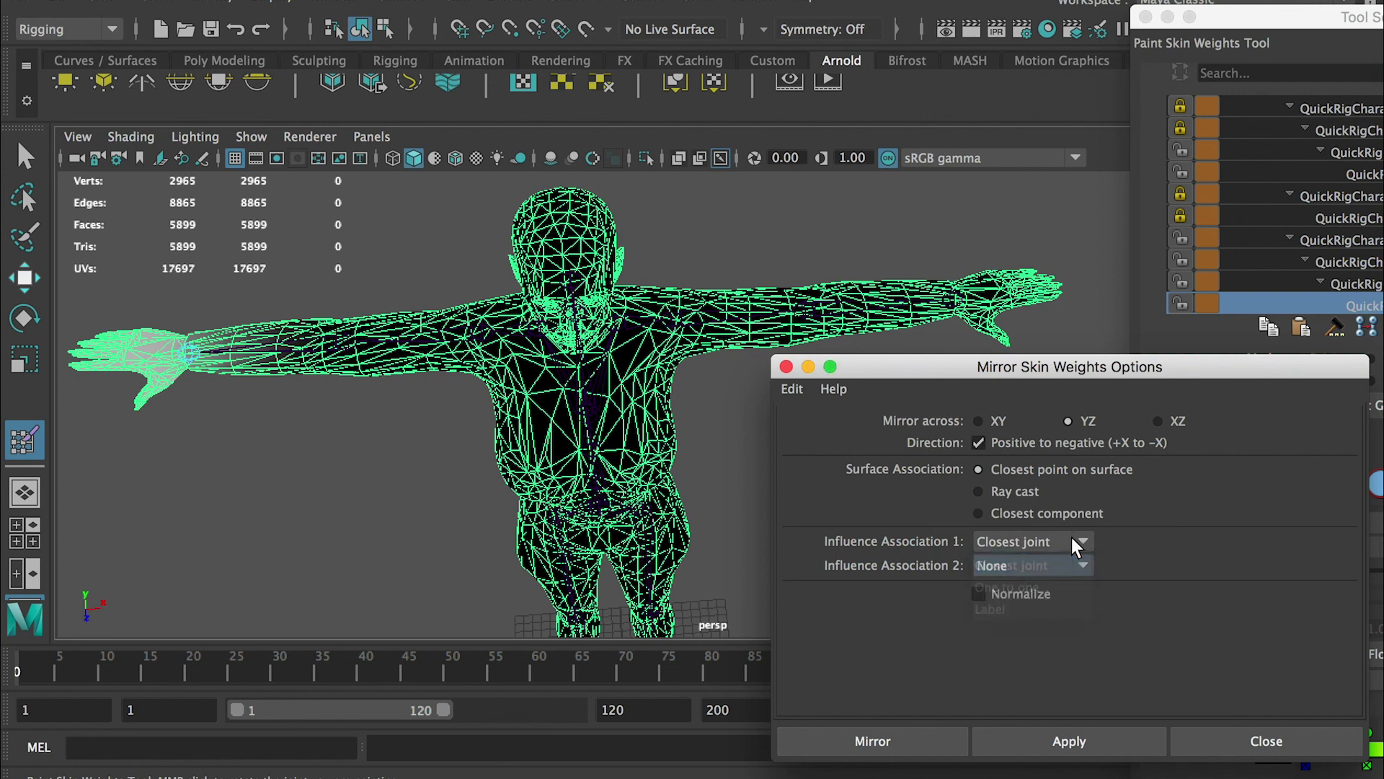
click(920, 744)
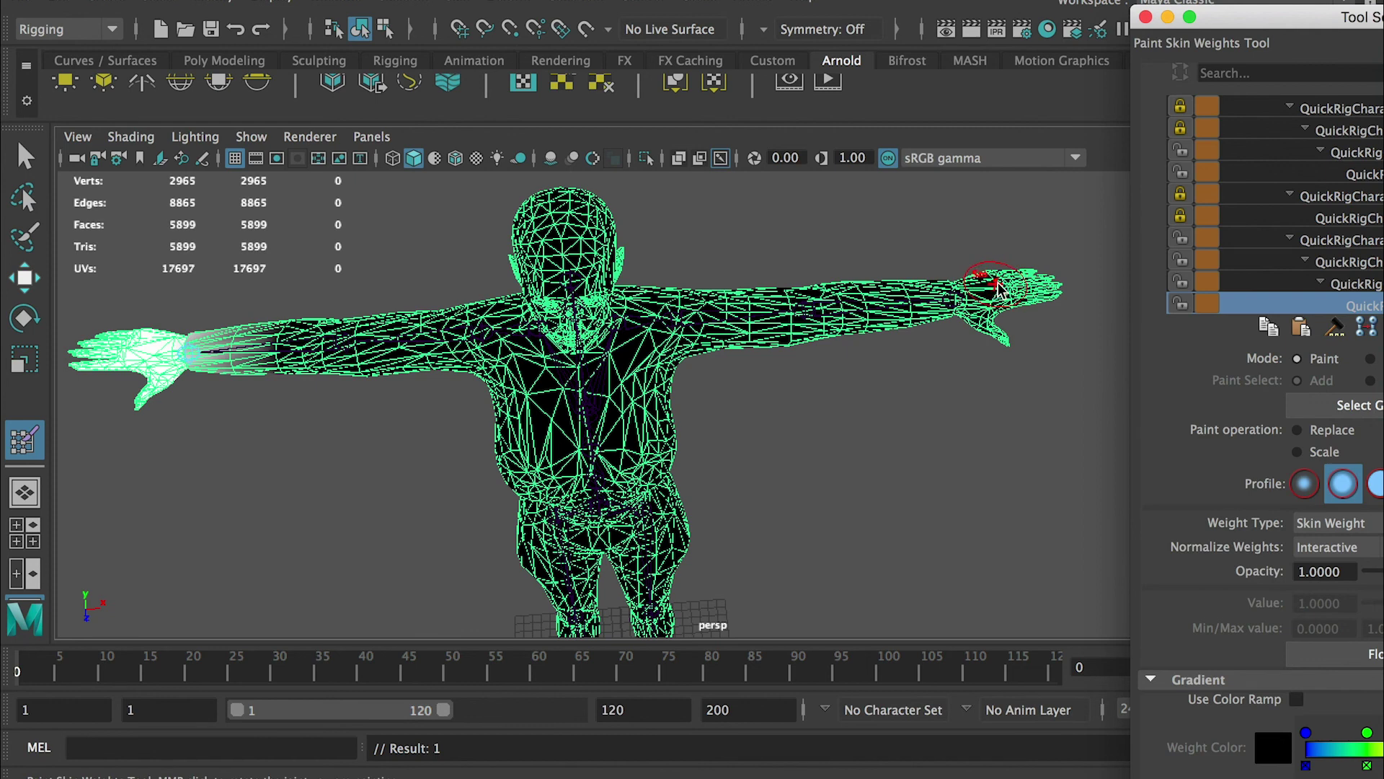
Check the mirrored weights on the LeftHand, RightHand, RightForeArm and LeftShoulder influences and look over the legs
click(1364, 174)
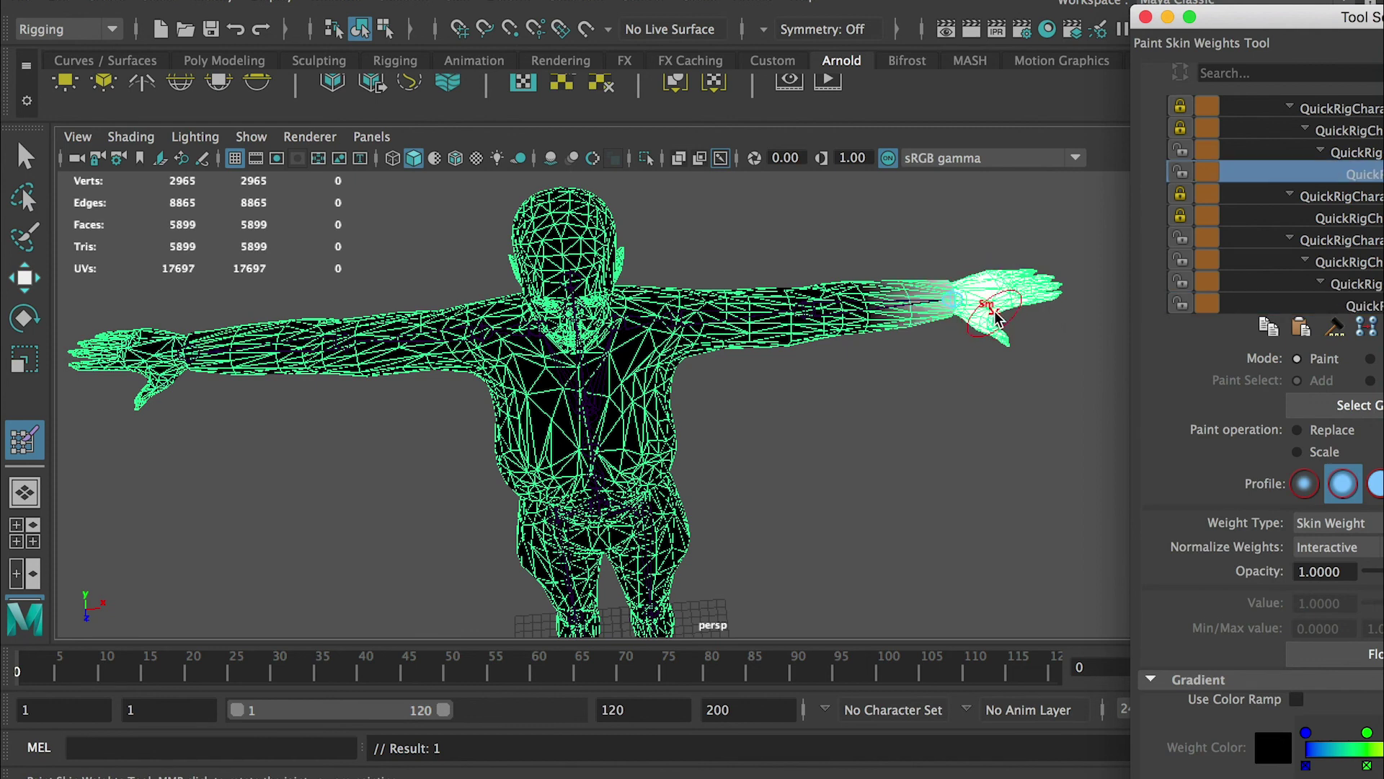
click(1364, 305)
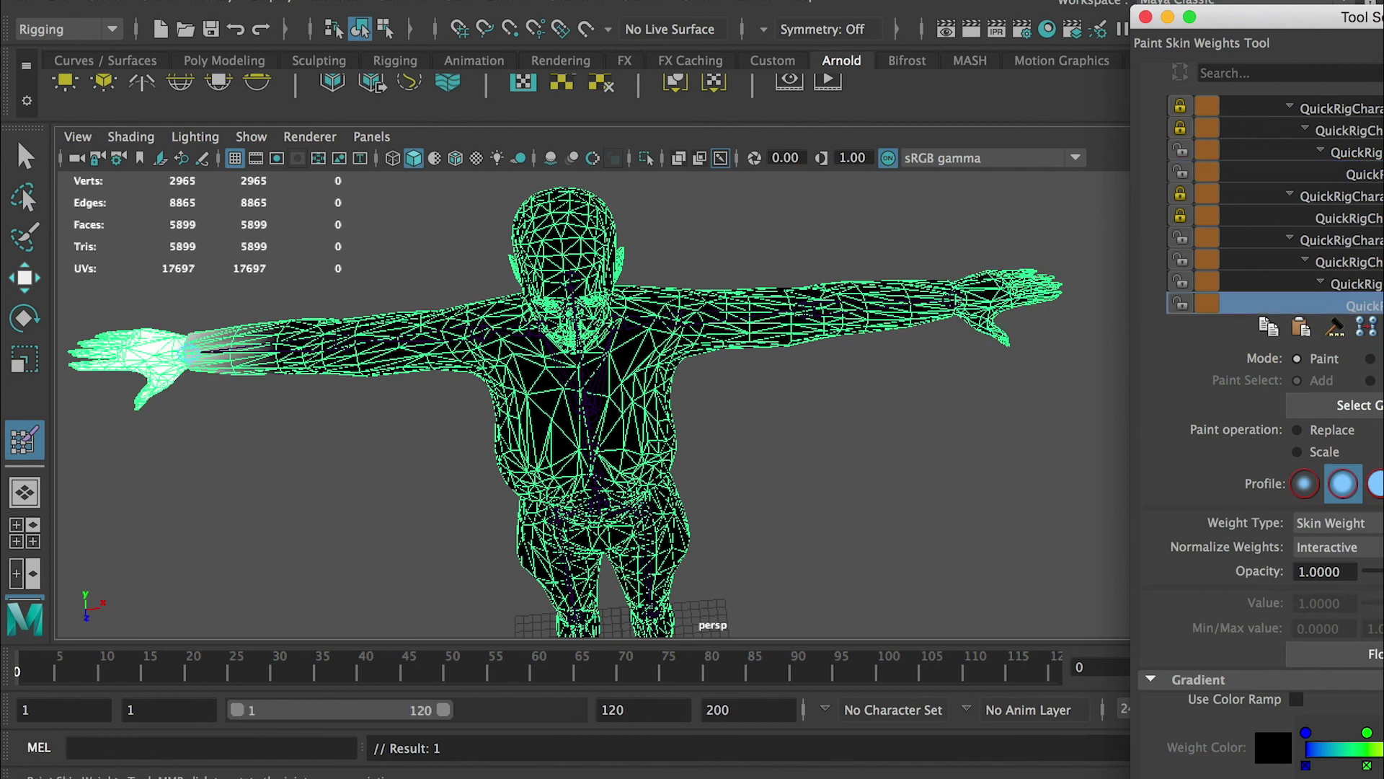
click(1356, 284)
click(1341, 108)
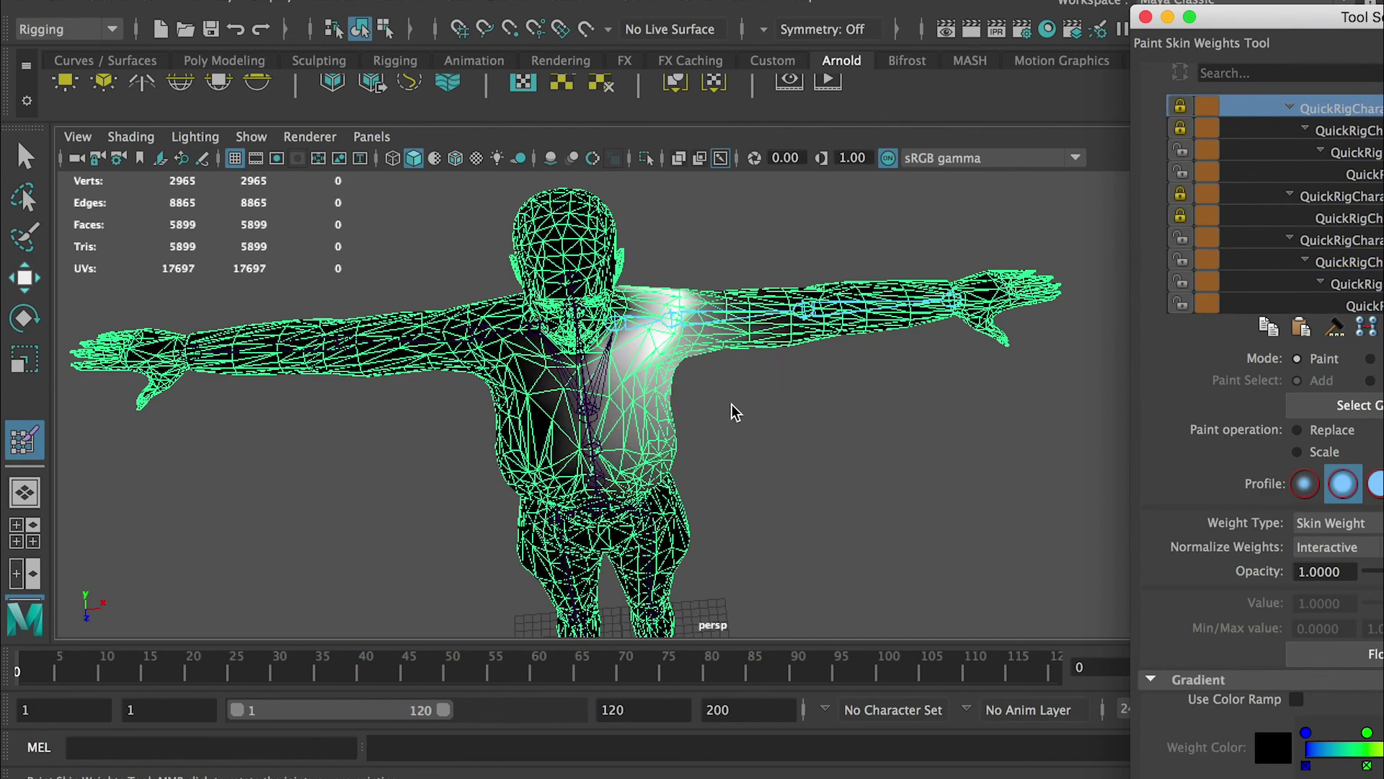
alt+drag(731, 404, 751, 360)
mouse_move(725, 497)
alt+middle_down()
mouse_move(720, 325)
mouse_move(678, 227)
alt+middle_up()
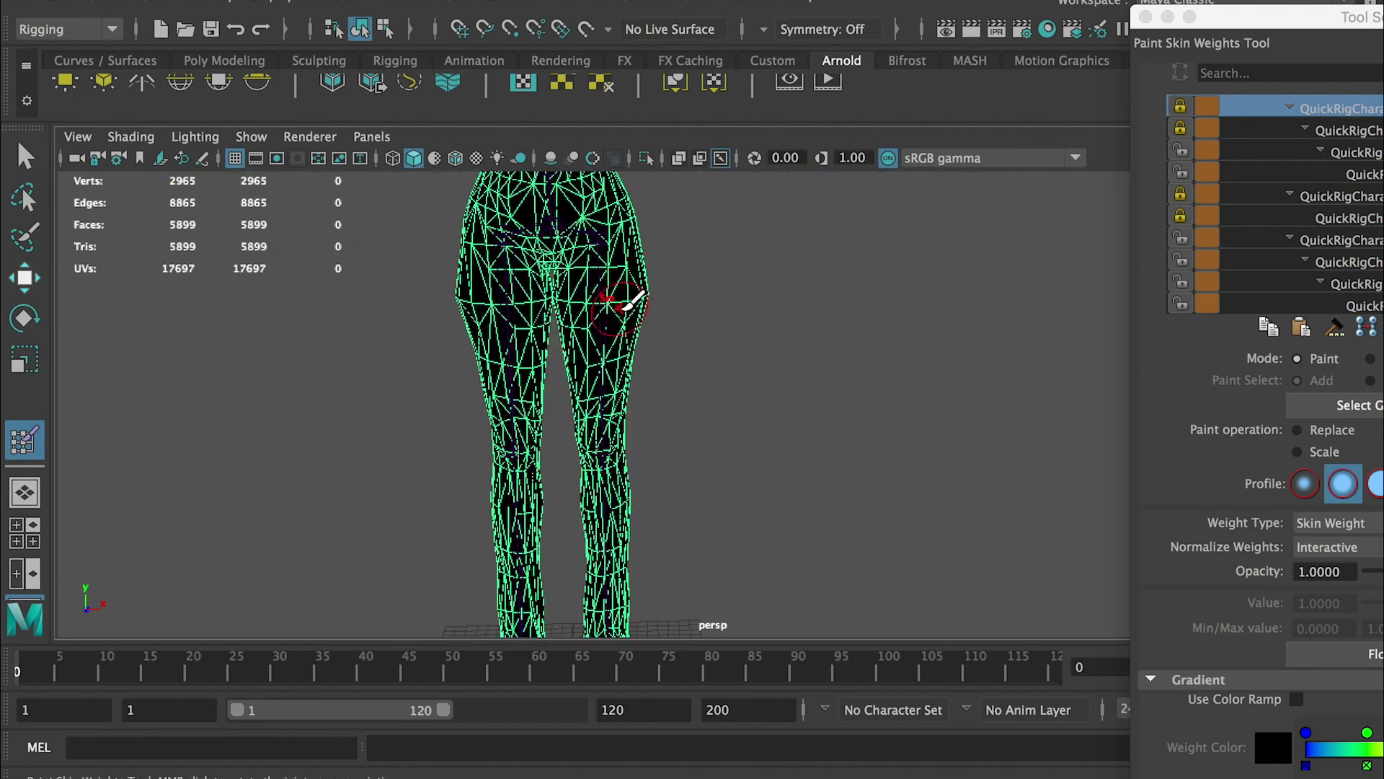
mouse_move(642, 534)
alt+middle_down()
mouse_move(674, 383)
mouse_move(656, 573)
alt+middle_up()
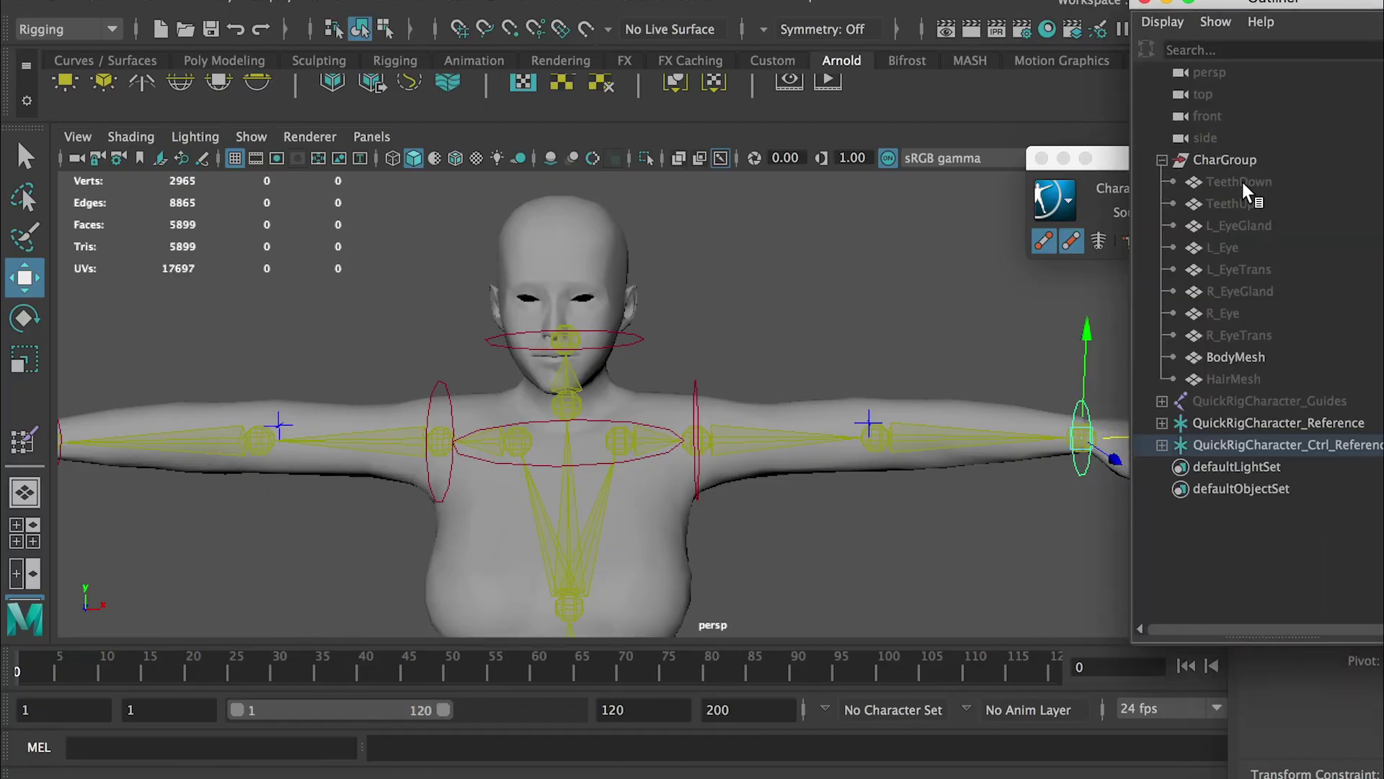
Unhide HairMesh and set the QuickRigCharacter's HumanIK source to Stance
click(1226, 377)
key(shift+h)
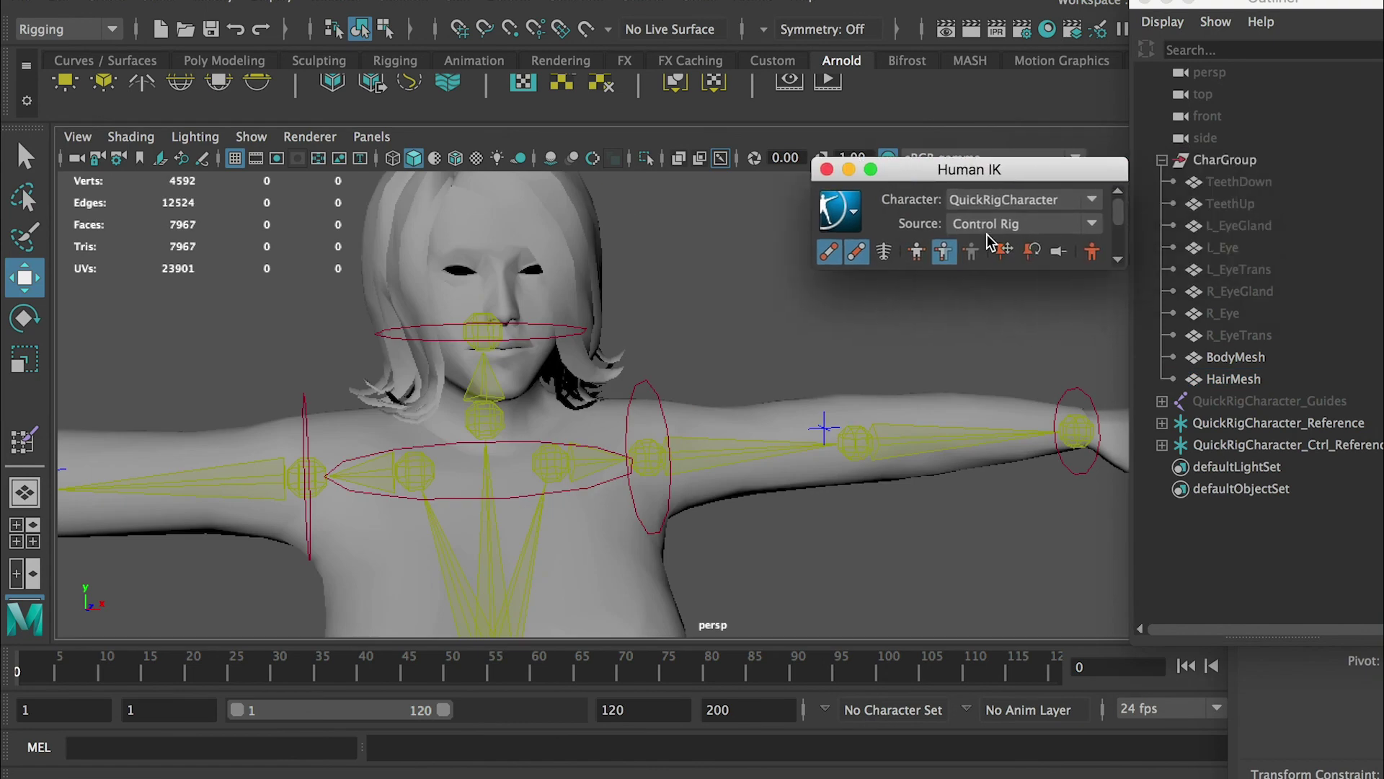
click(1002, 224)
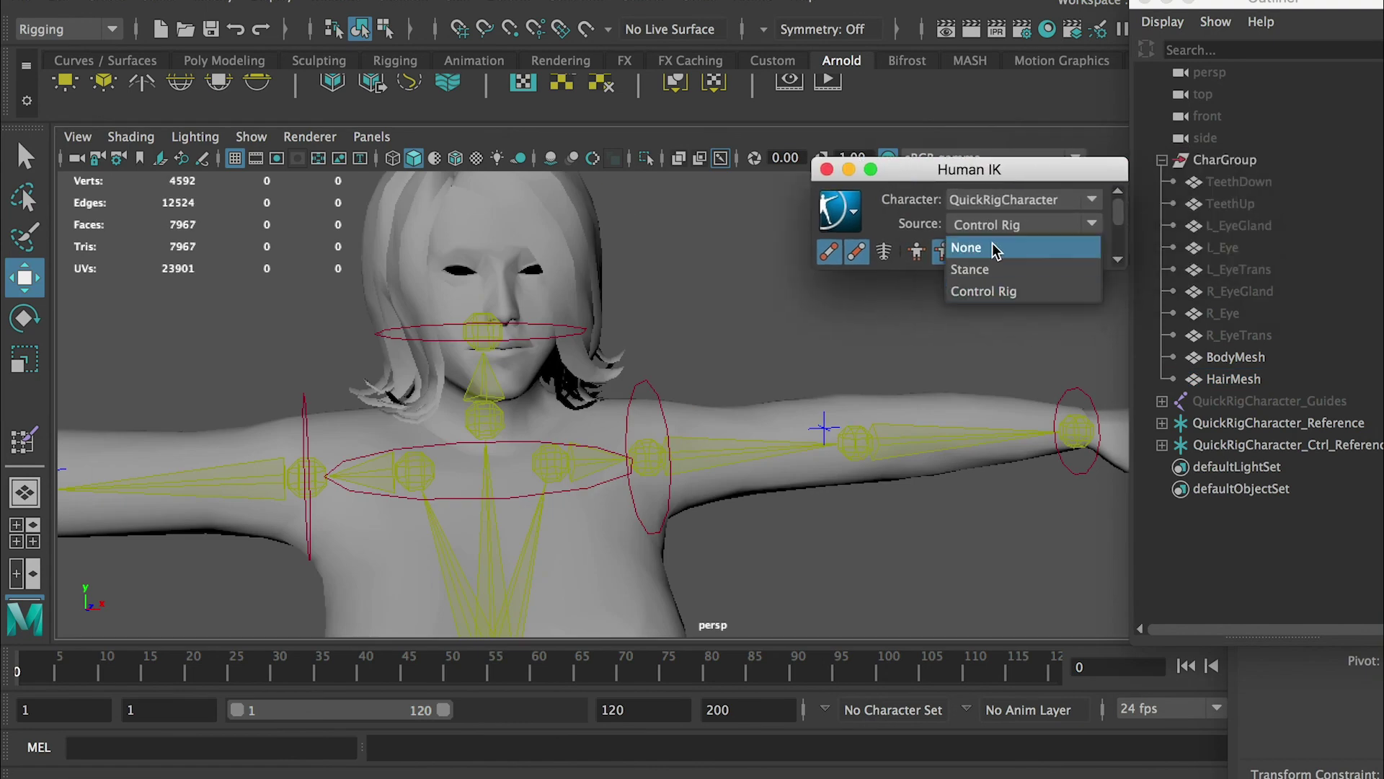
click(983, 269)
Bind the hair mesh to the head joint, binding to Selected joints with the Closest distance method
click(577, 237)
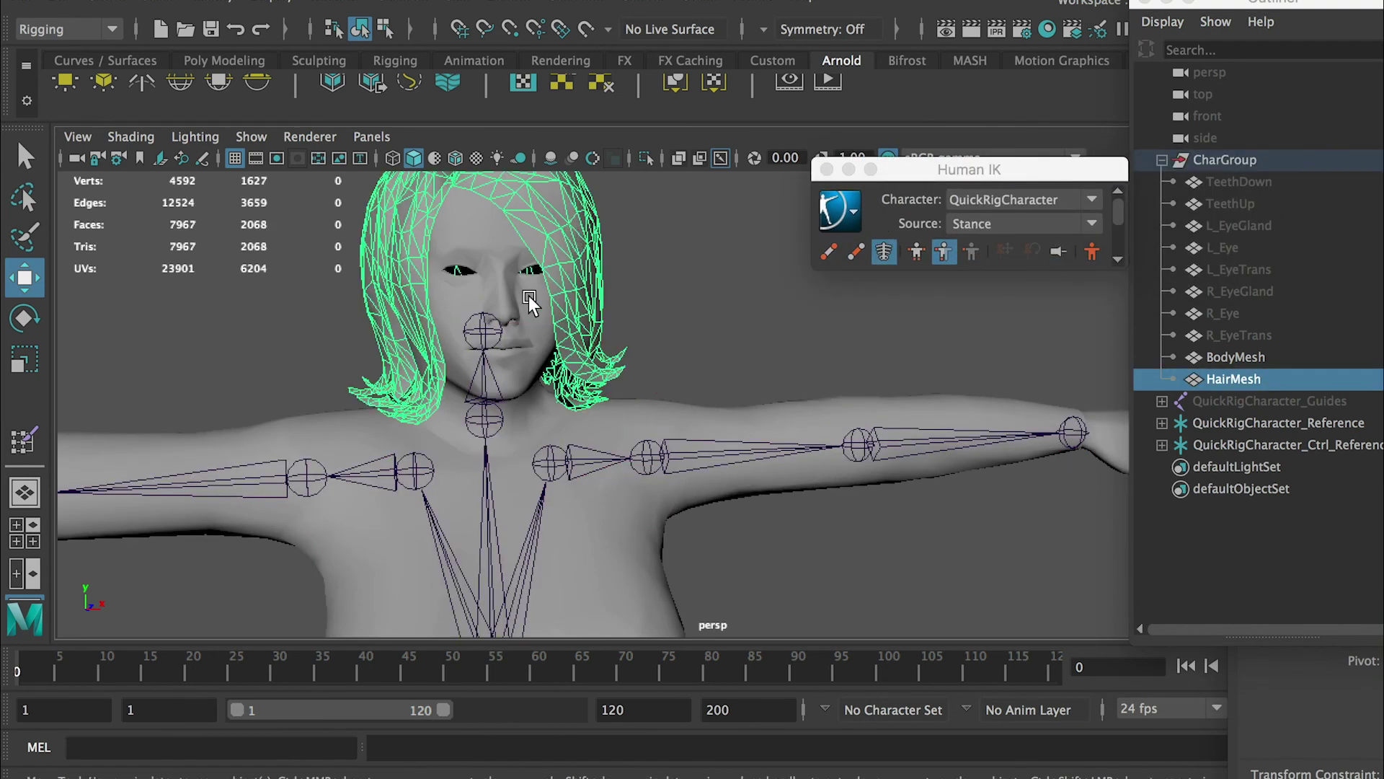
shift+click(481, 331)
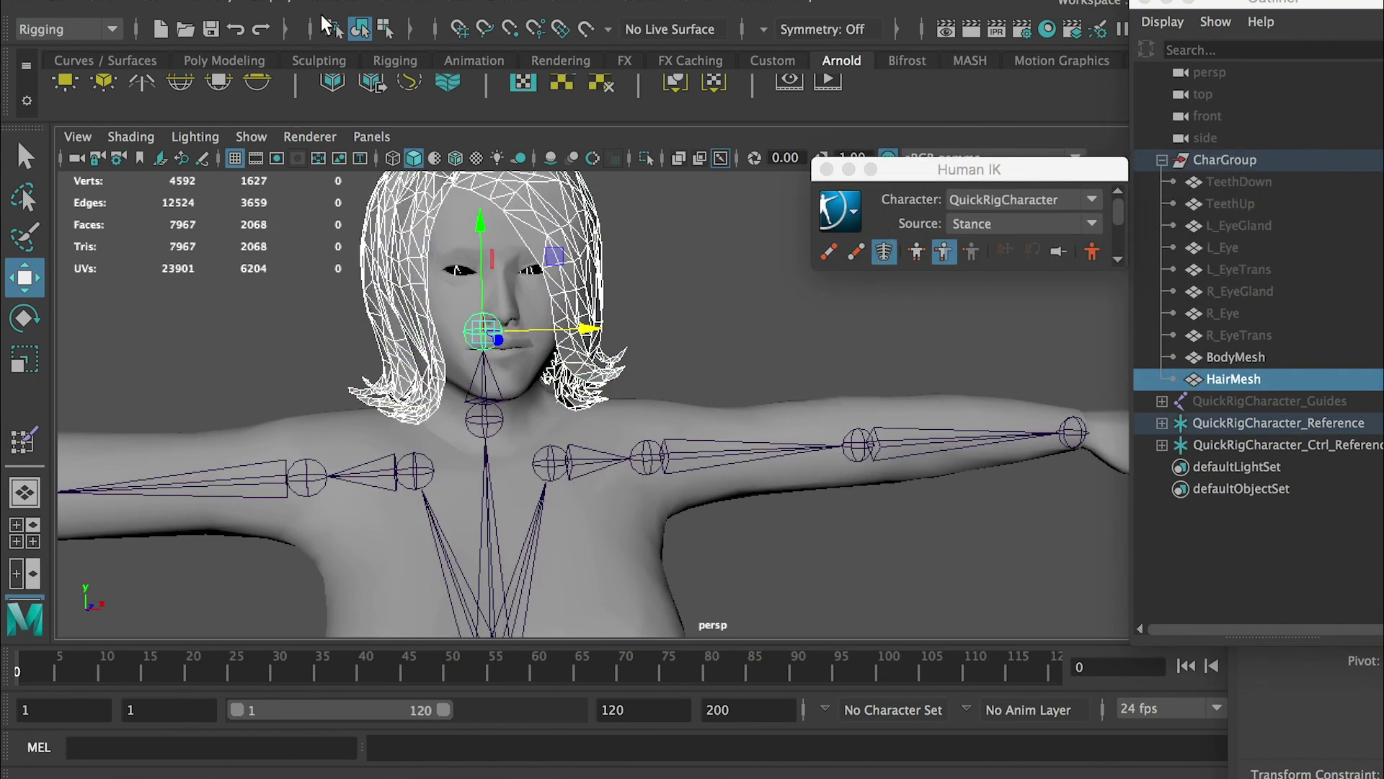
click(458, 2)
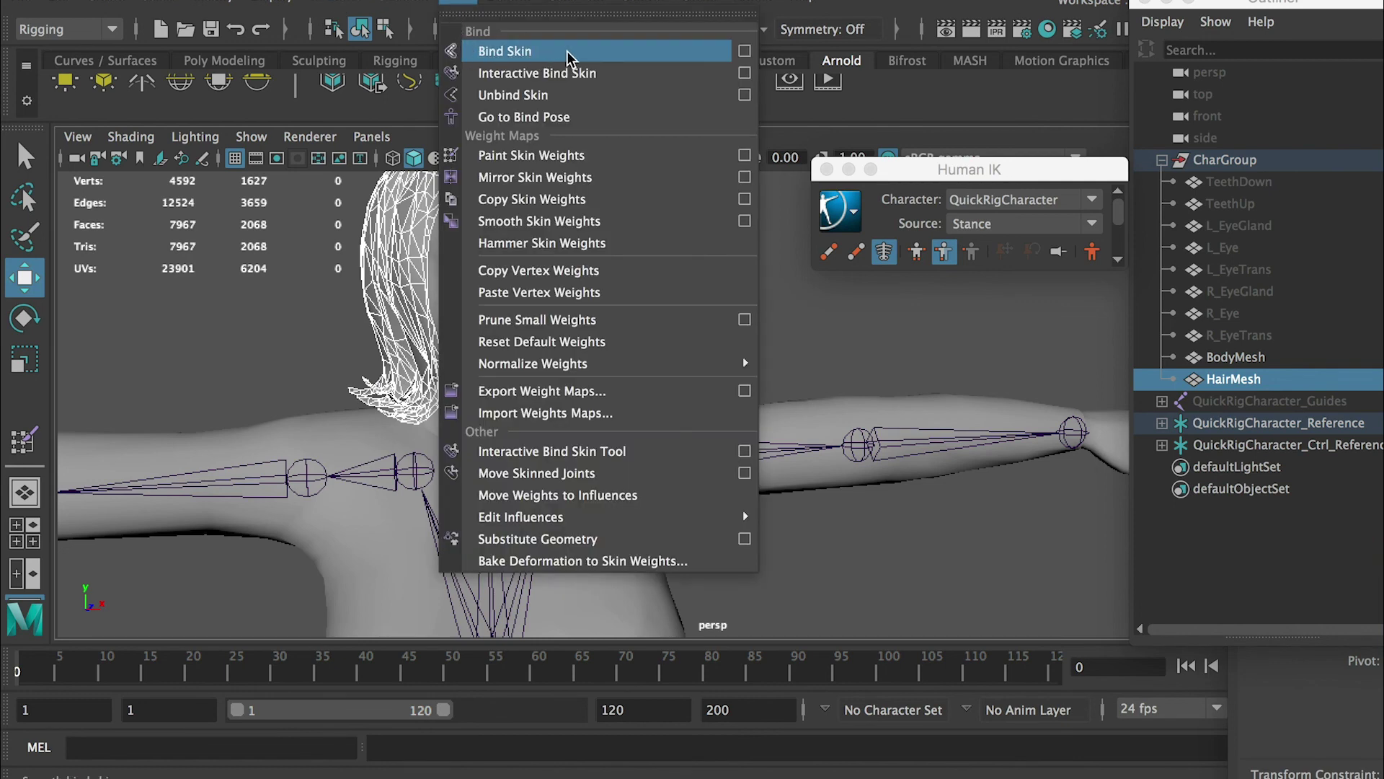
click(745, 52)
drag(1064, 376, 892, 299)
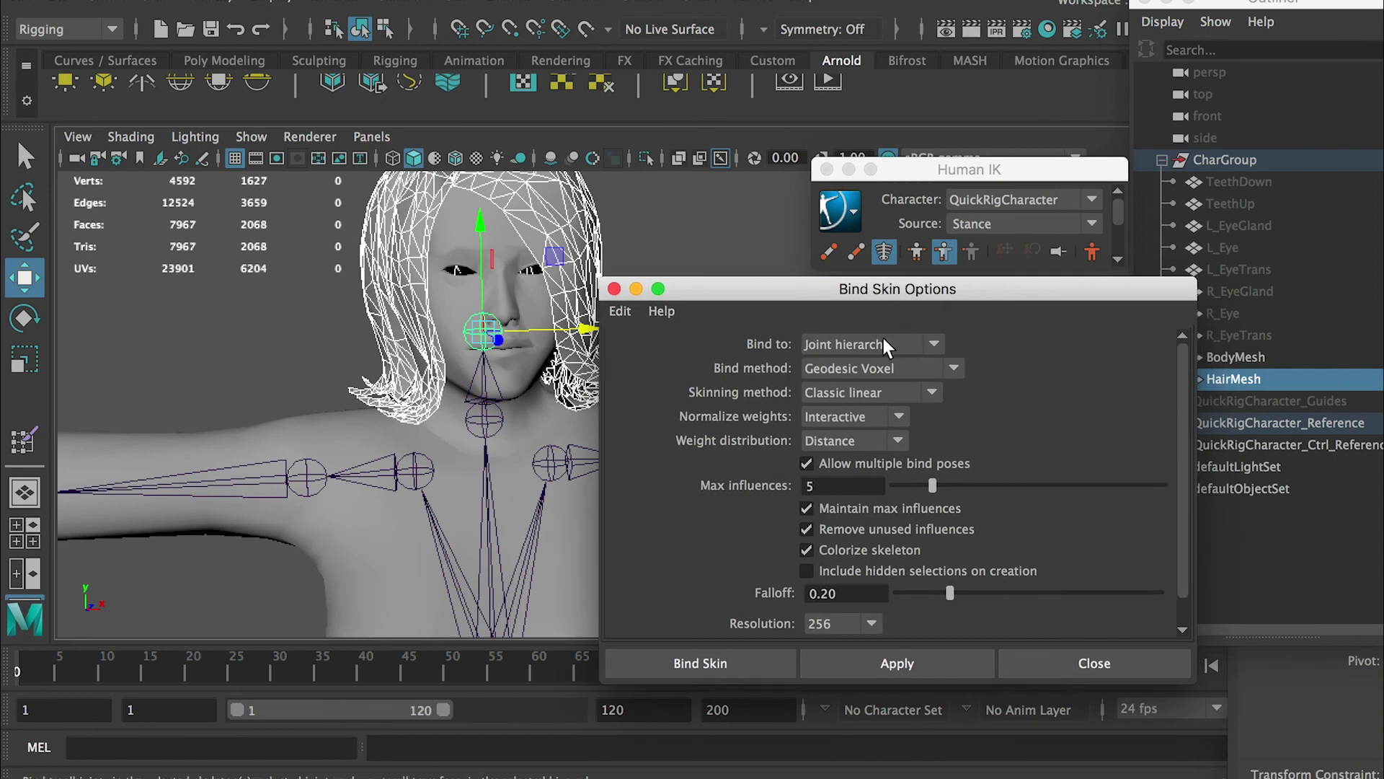
click(888, 346)
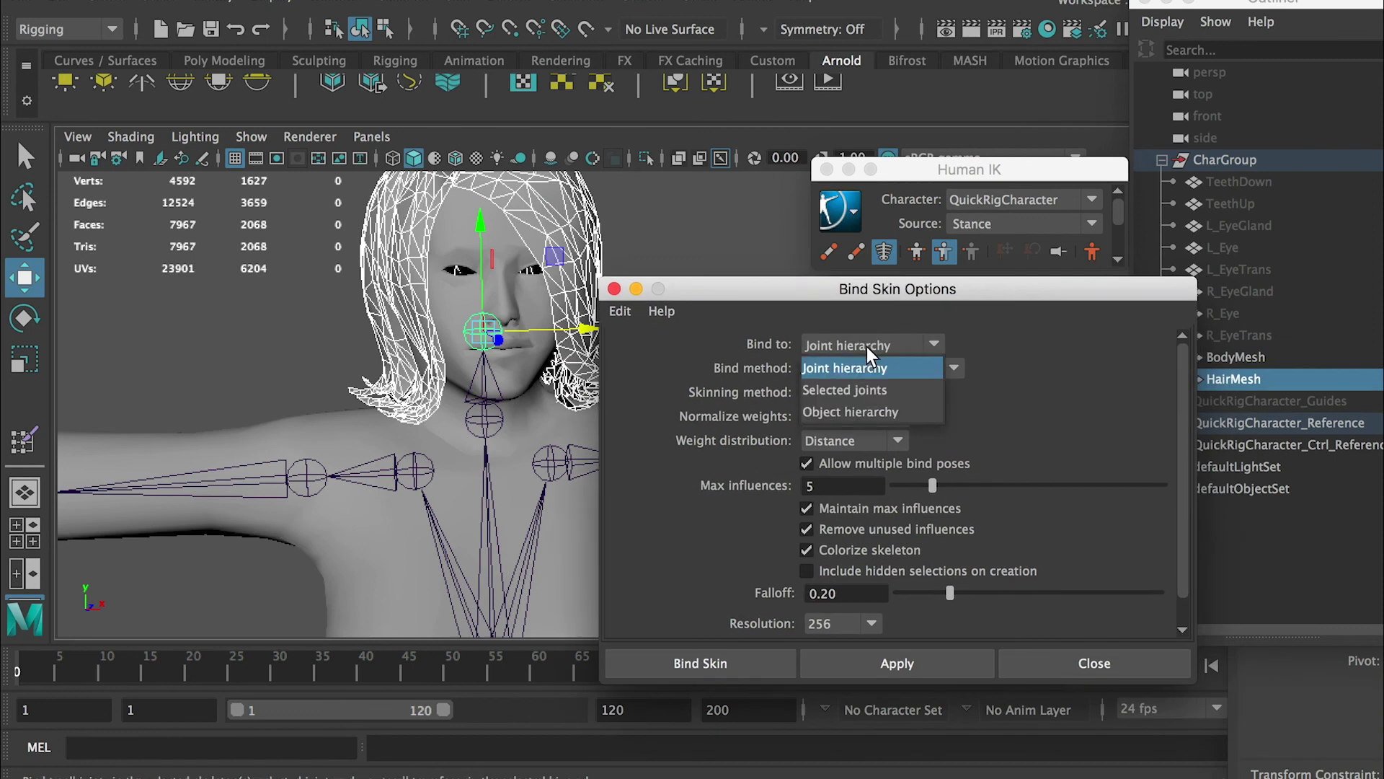
click(845, 390)
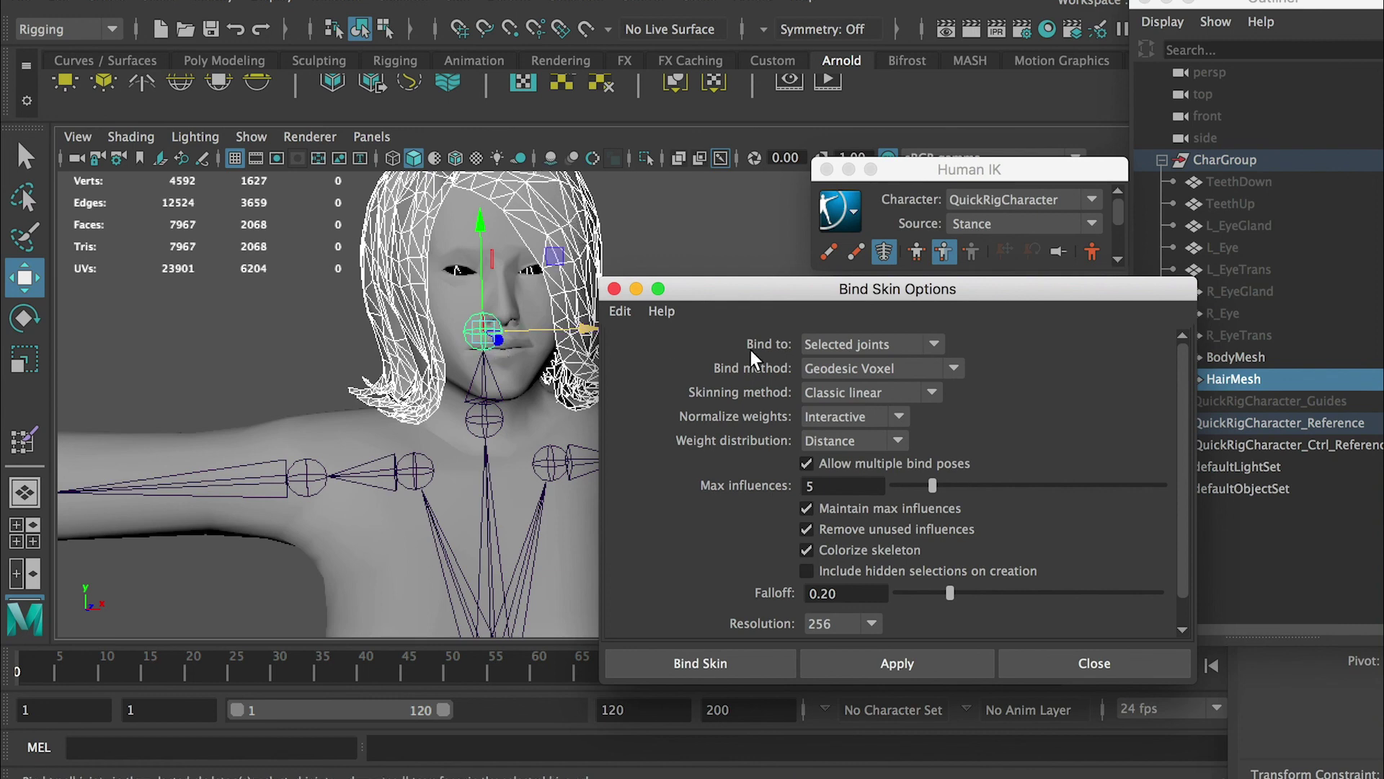
click(847, 369)
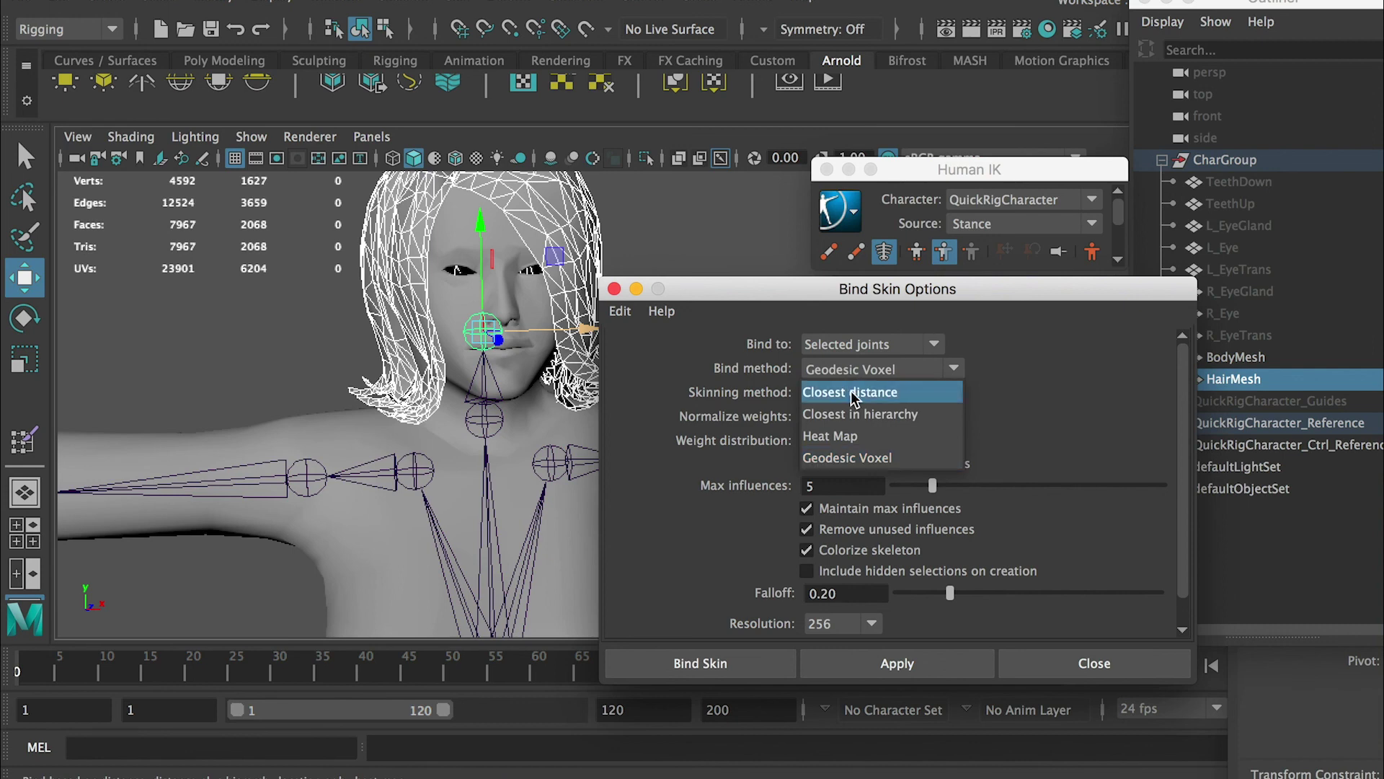
click(852, 393)
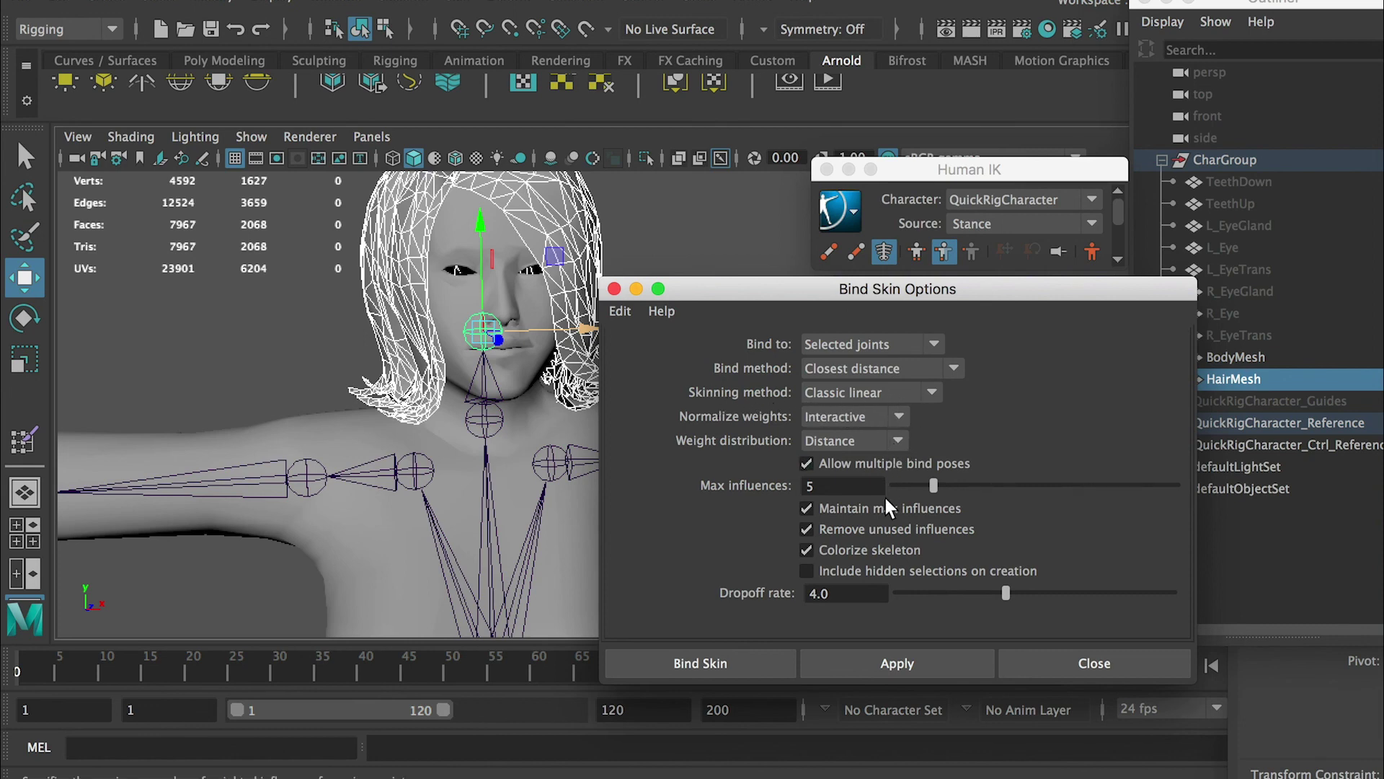
click(749, 666)
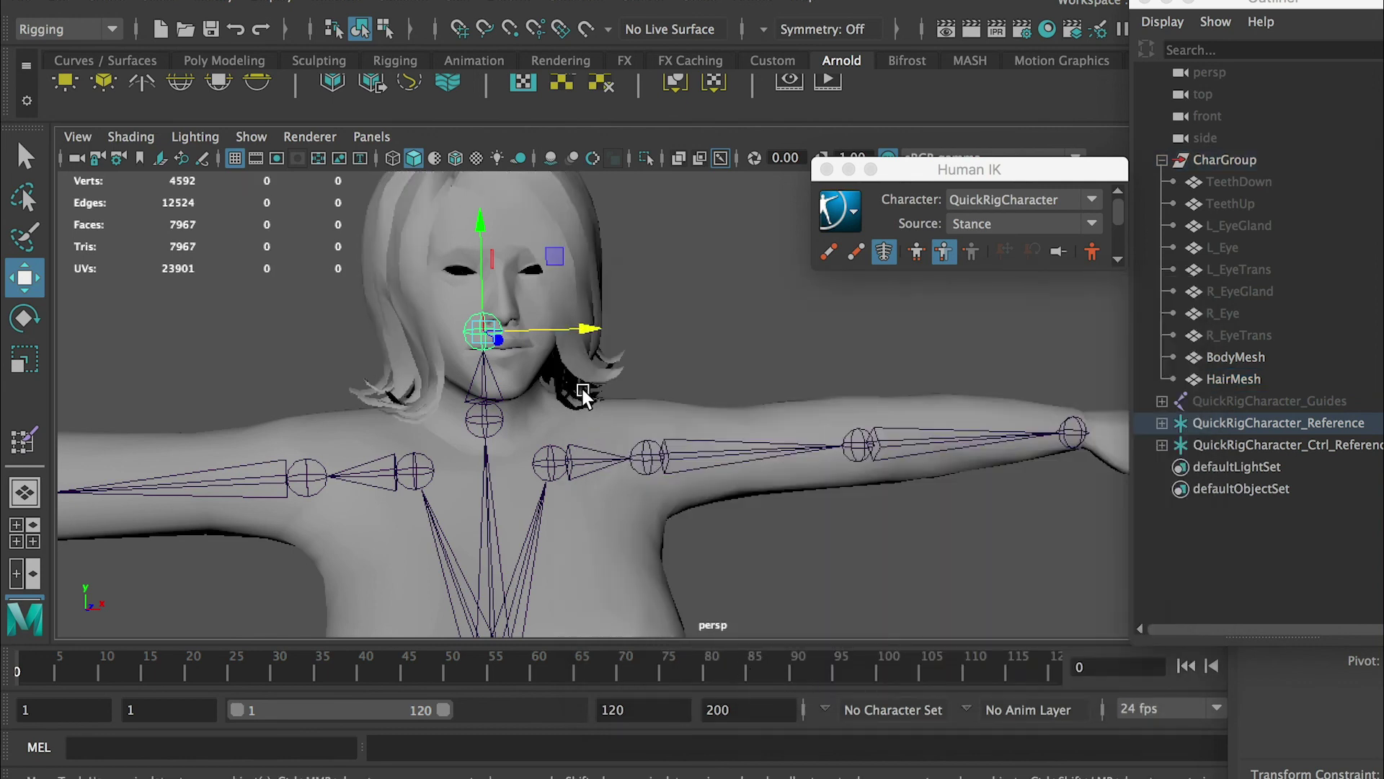
Rotate the head joint to test the hair binding, and undo the rotation
click(595, 324)
click(485, 338)
key(e)
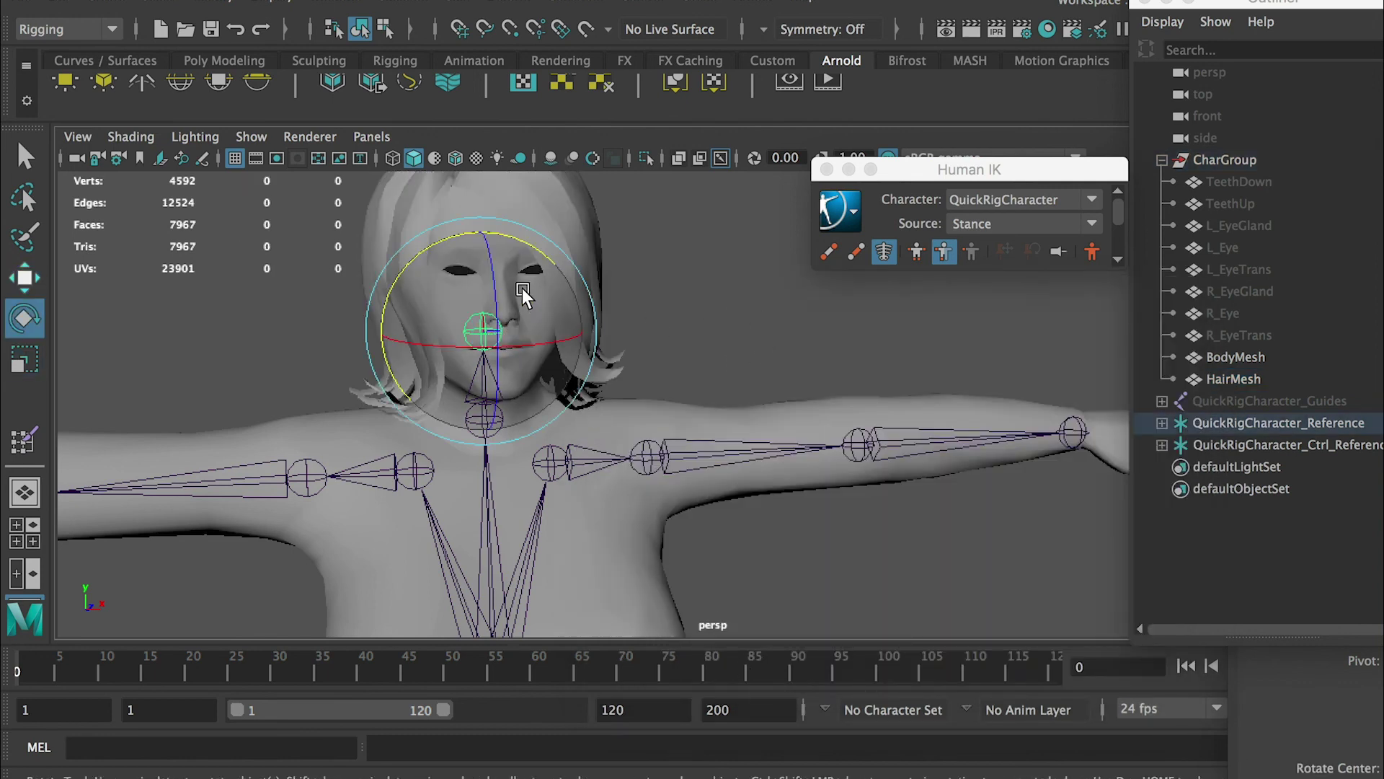
mouse_move(496, 281)
mouse_down()
mouse_move(479, 318)
mouse_move(494, 235)
mouse_move(487, 304)
mouse_up()
key(super+z)
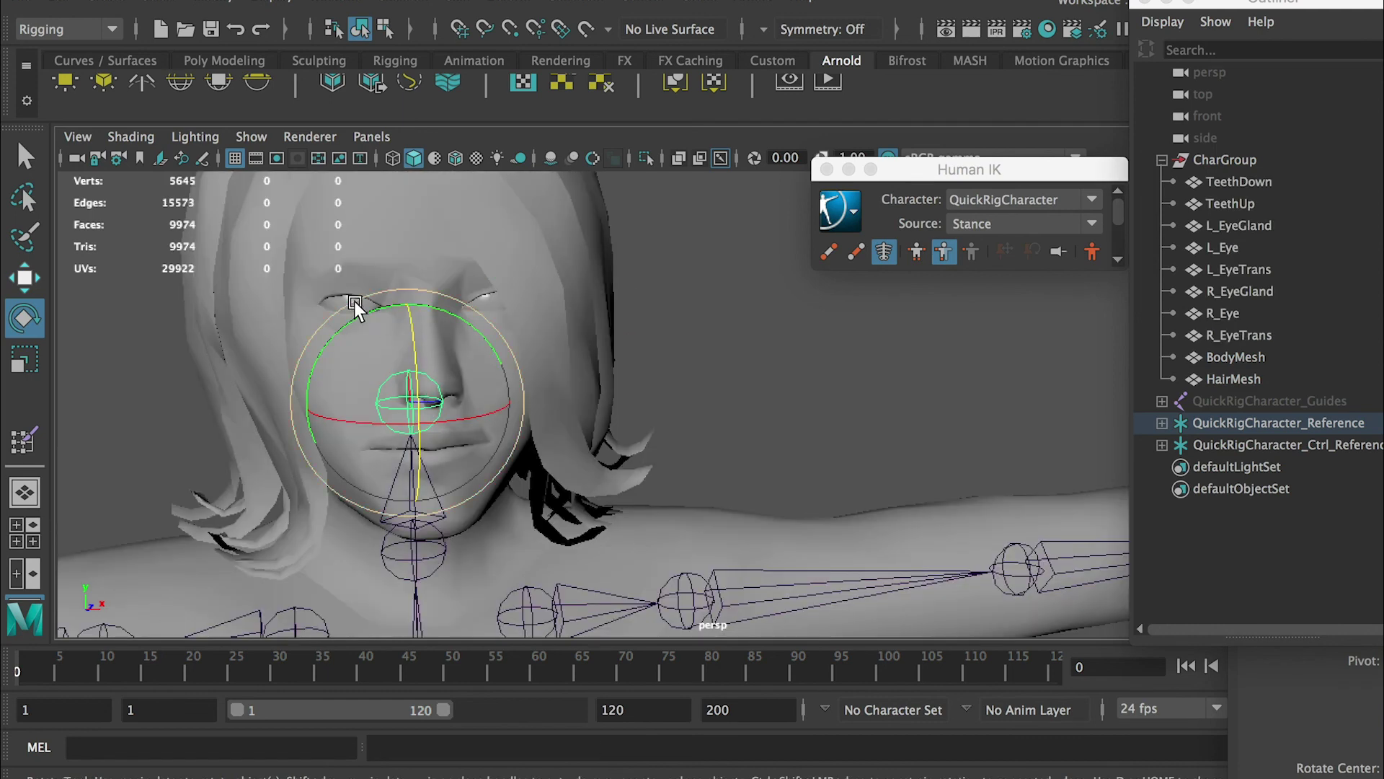
Turn the head joint sideways to examine how the eye meshes behave up close, and undo the turn
mouse_move(483, 414)
mouse_down()
mouse_move(466, 412)
mouse_move(494, 408)
mouse_up()
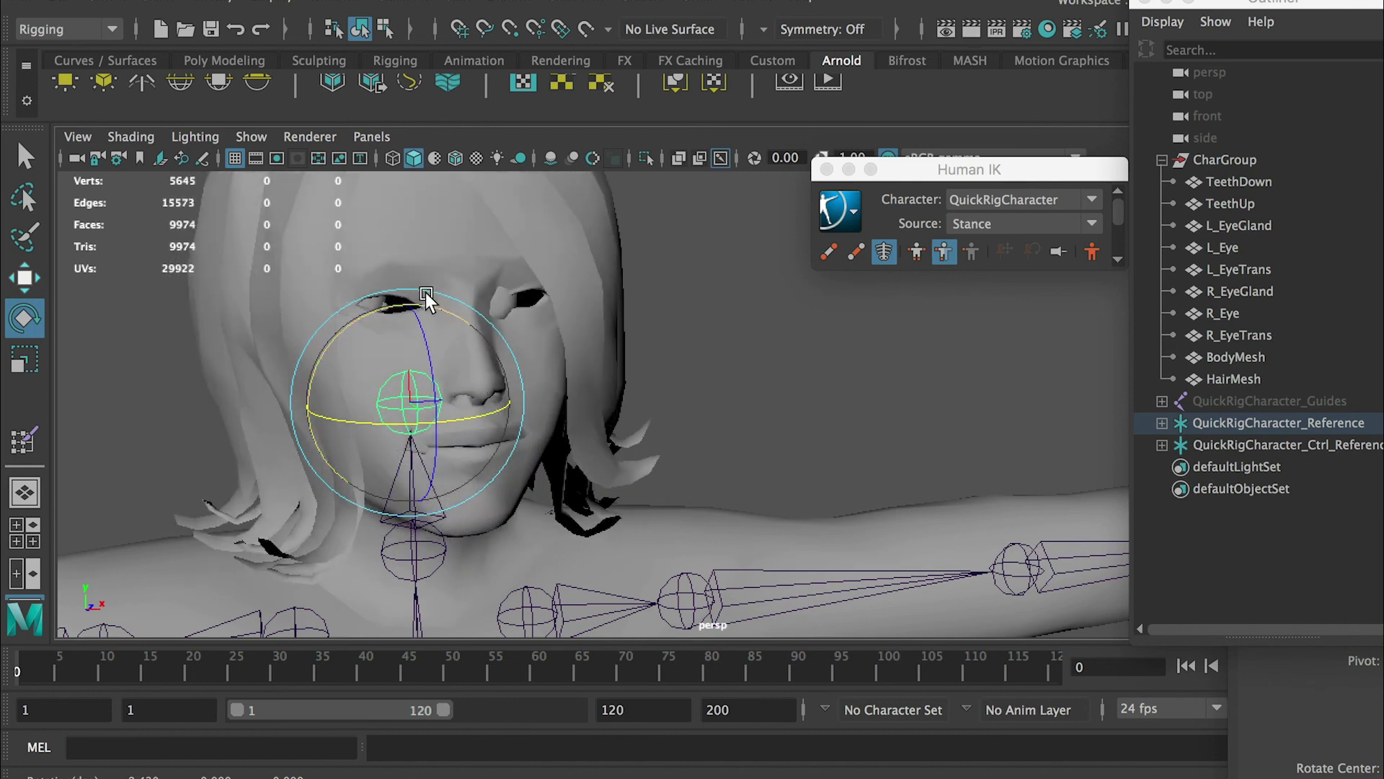
alt+right_drag(354, 287, 444, 399)
alt+middle_drag(444, 398, 546, 482)
scroll(546, 487, up, 2)
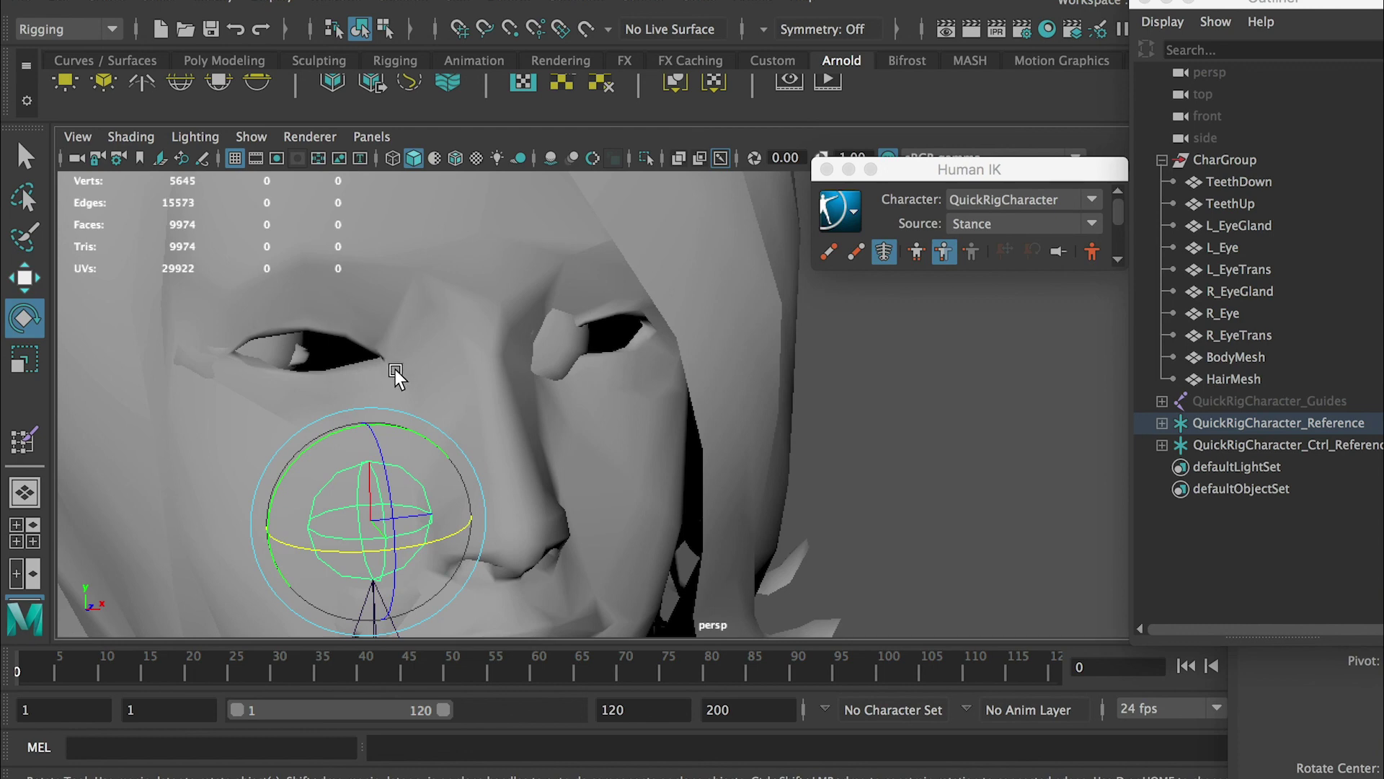
key(ctrl+z)
Bind R_EyeGland and L_EyeGland to the head joint, binding to Selected joints with the Closest distance method
click(1249, 296)
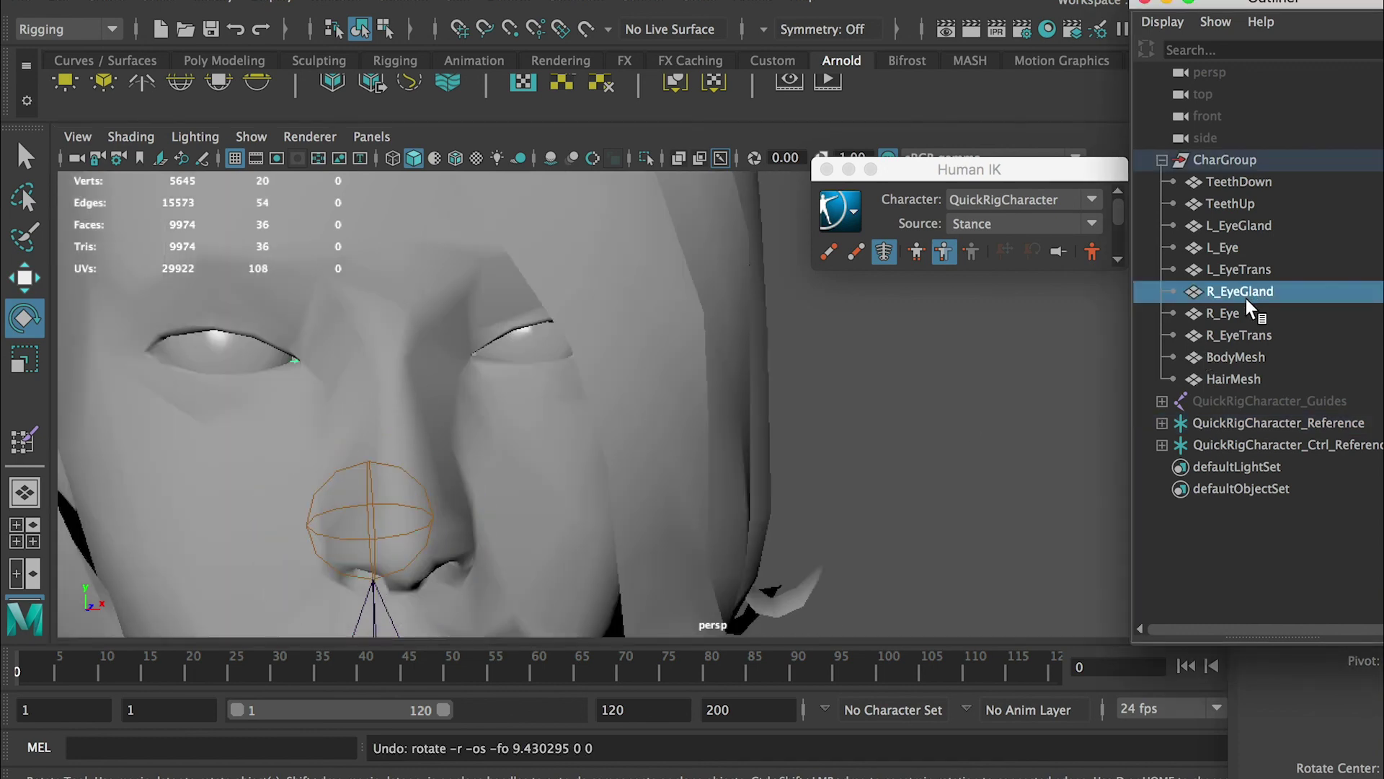
ctrl+click(1245, 224)
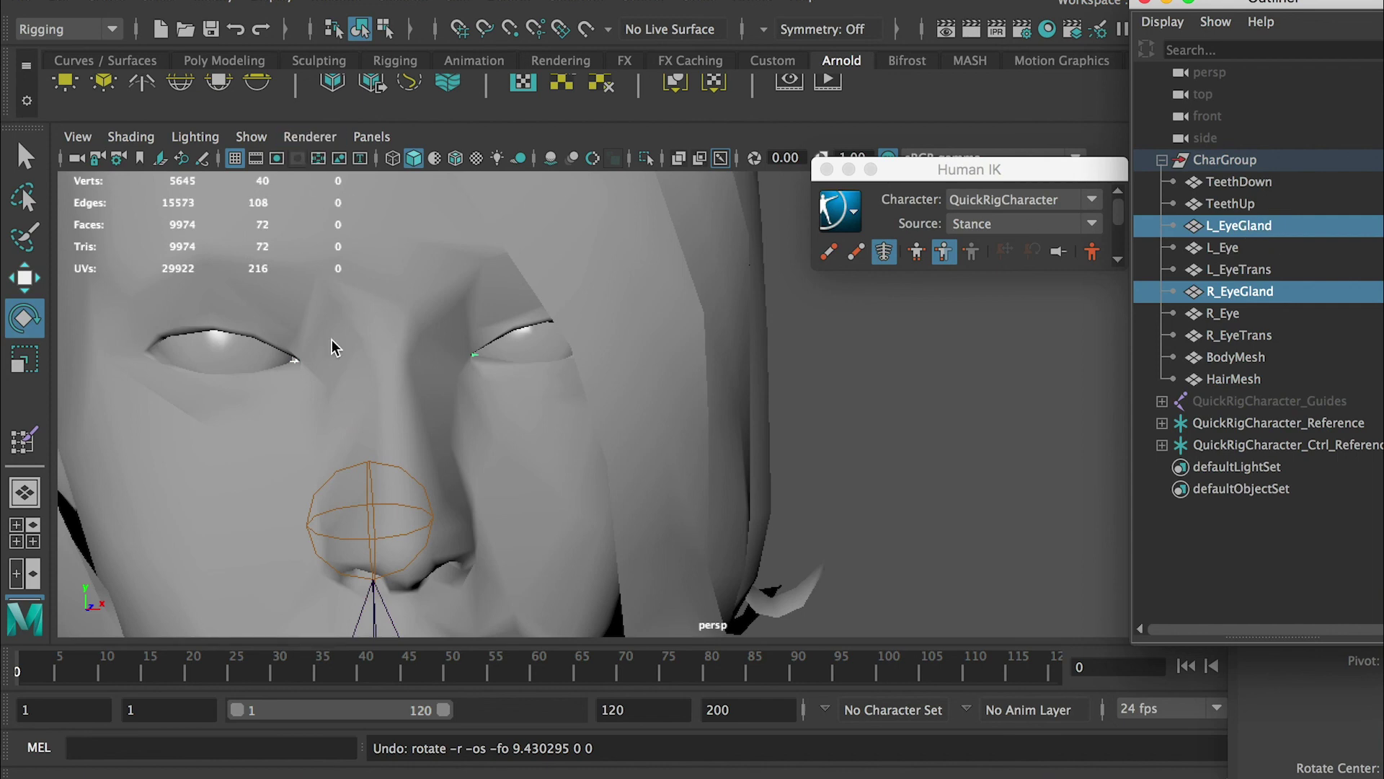
alt+right_drag(482, 473, 331, 437)
alt+middle_drag(426, 443, 335, 332)
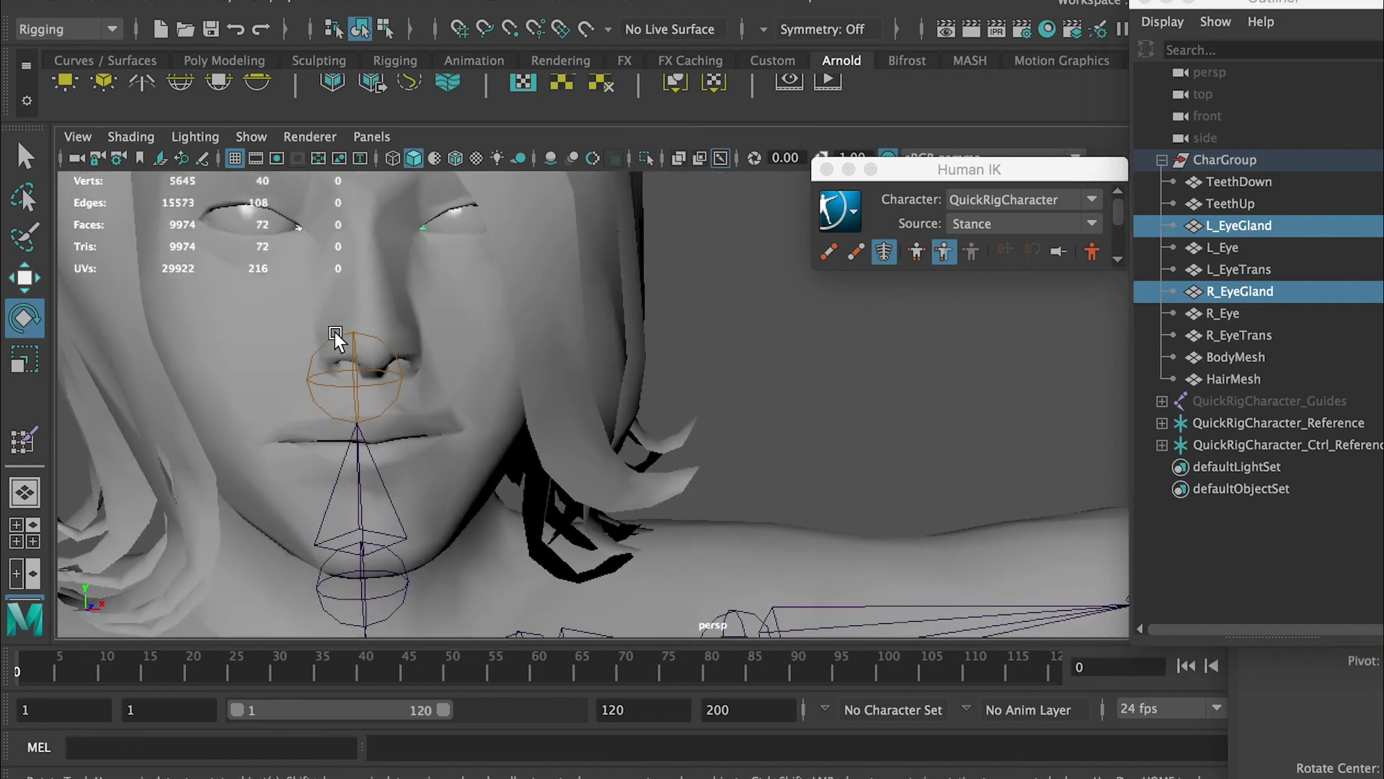
shift+click(357, 377)
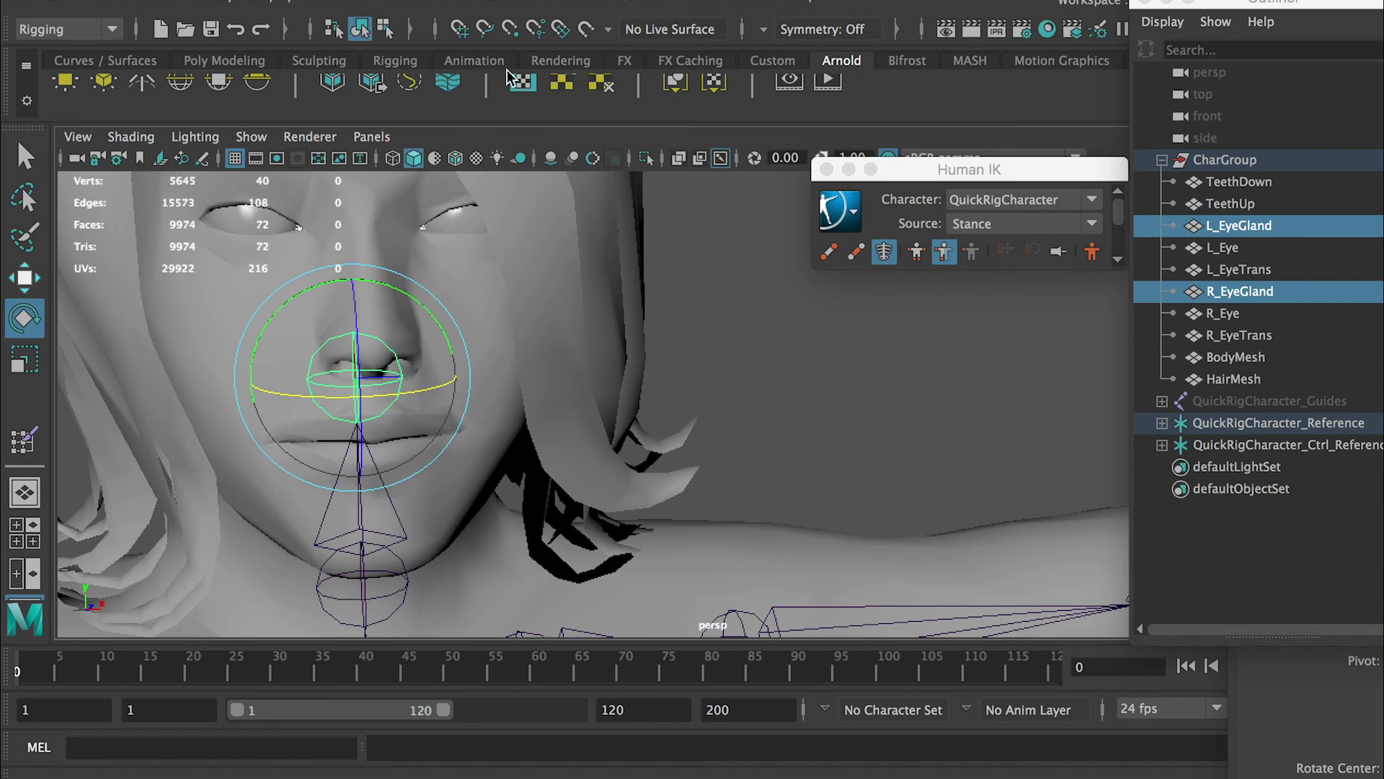
click(465, 6)
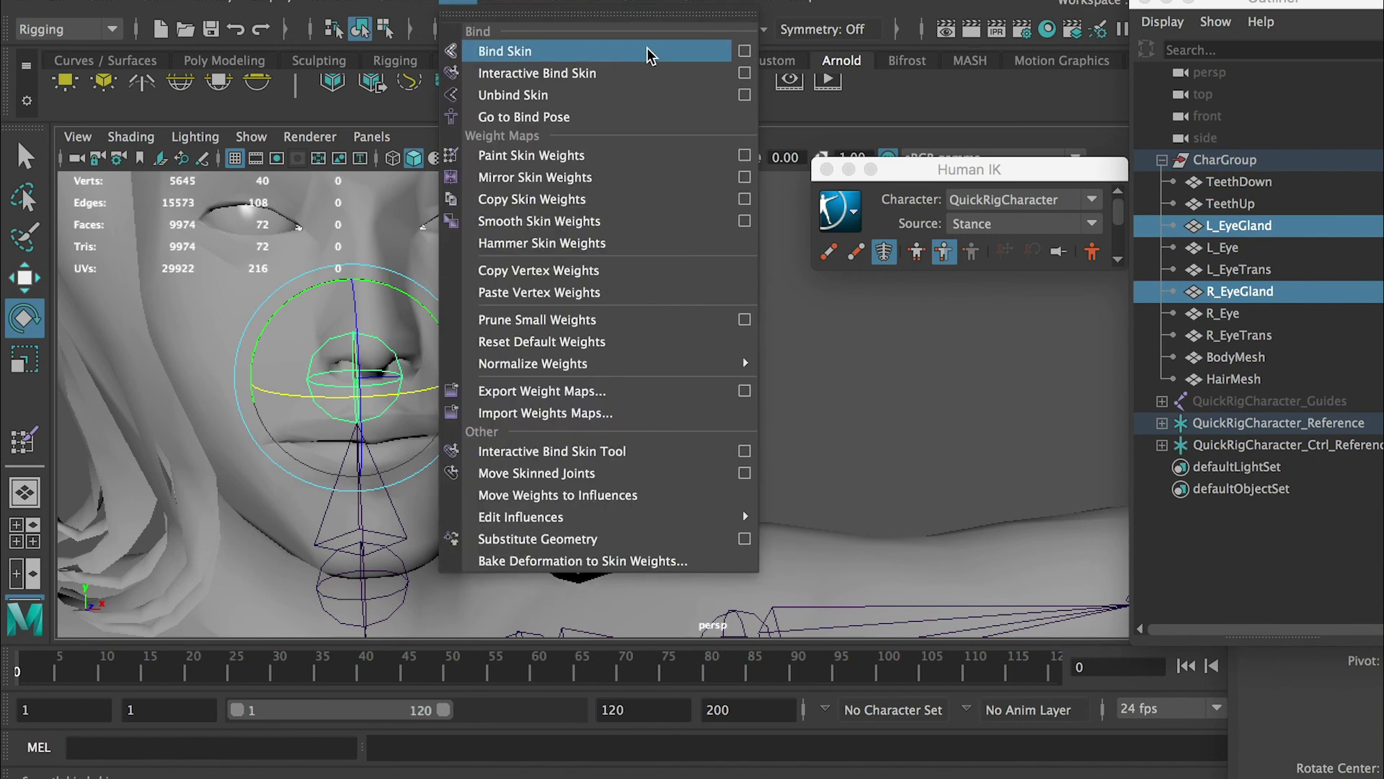
click(746, 51)
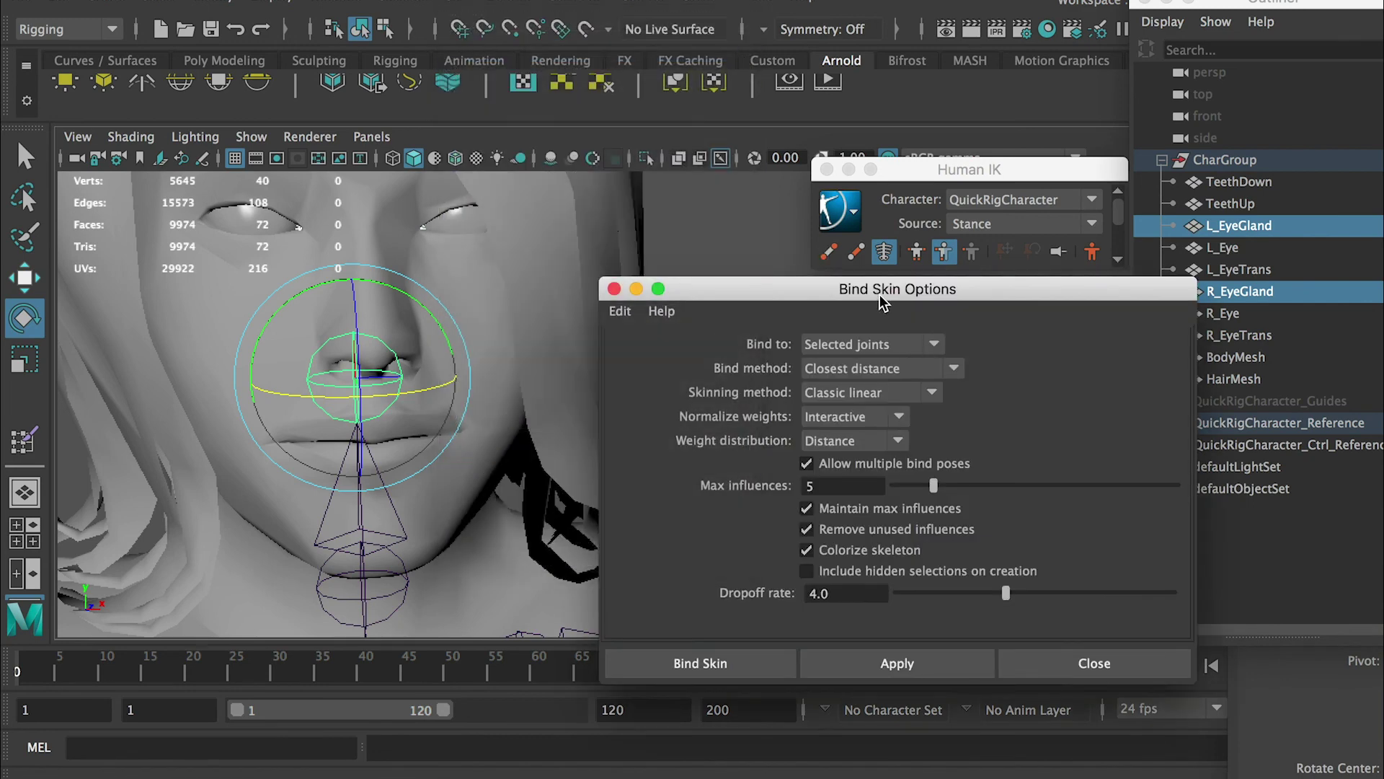
drag(880, 294, 754, 176)
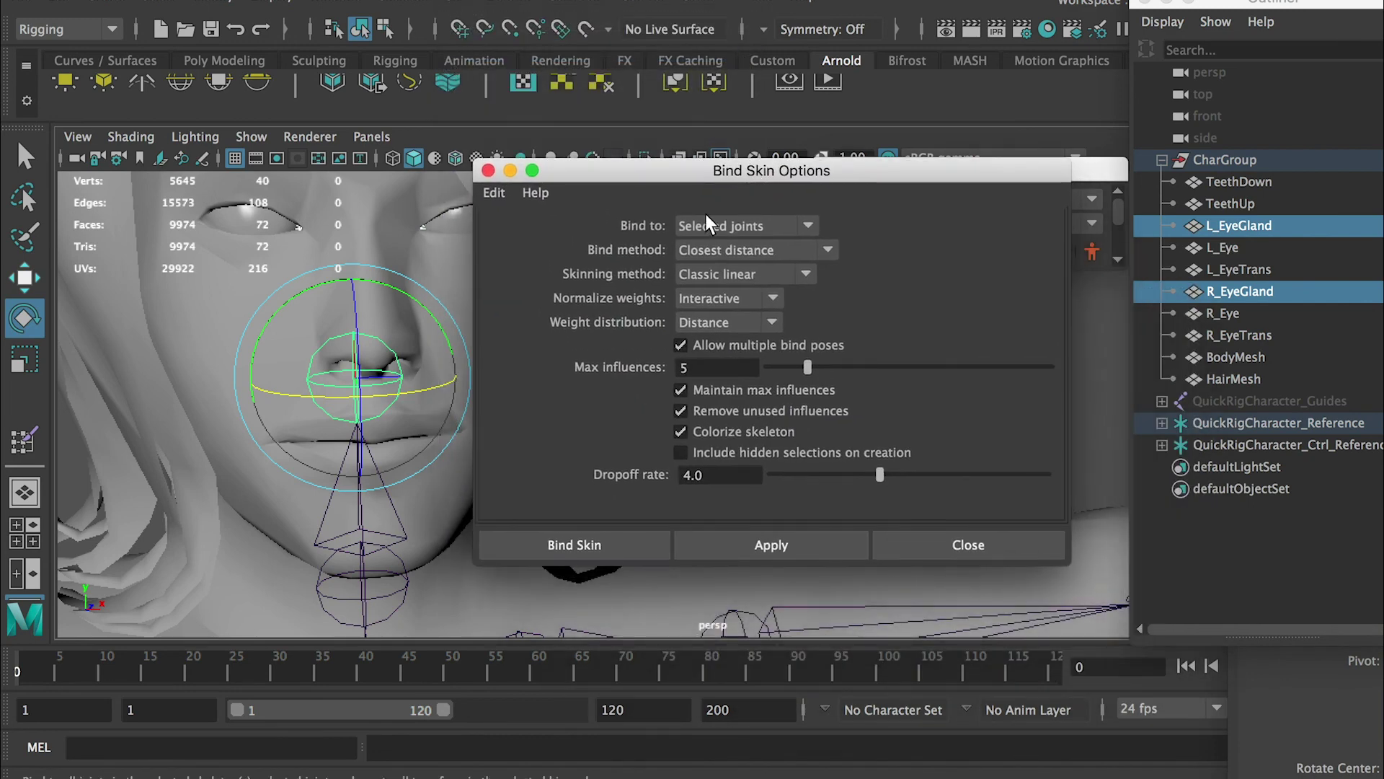
click(625, 540)
click(789, 378)
Rotate the head joint sideways to test the eye gland binding, and undo the rotation
click(382, 376)
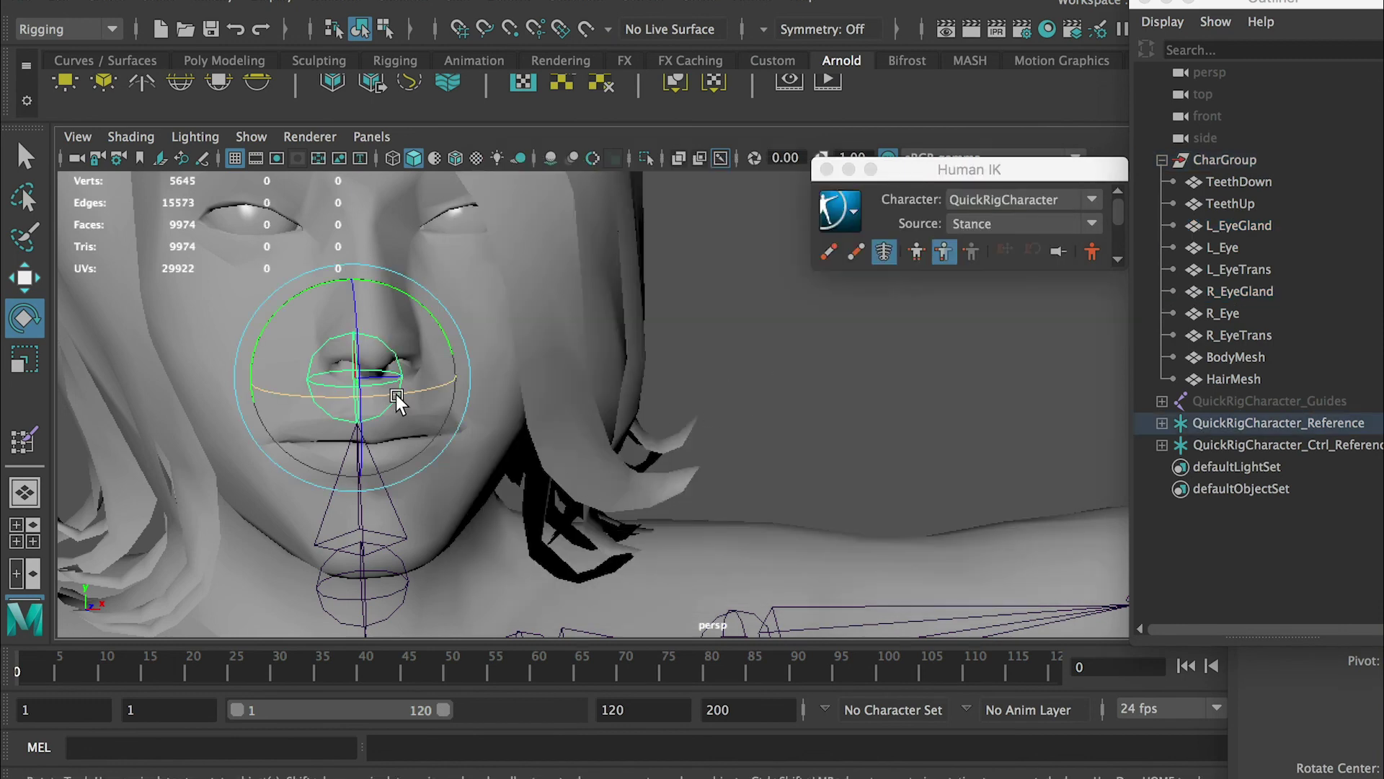
drag(395, 395, 431, 383)
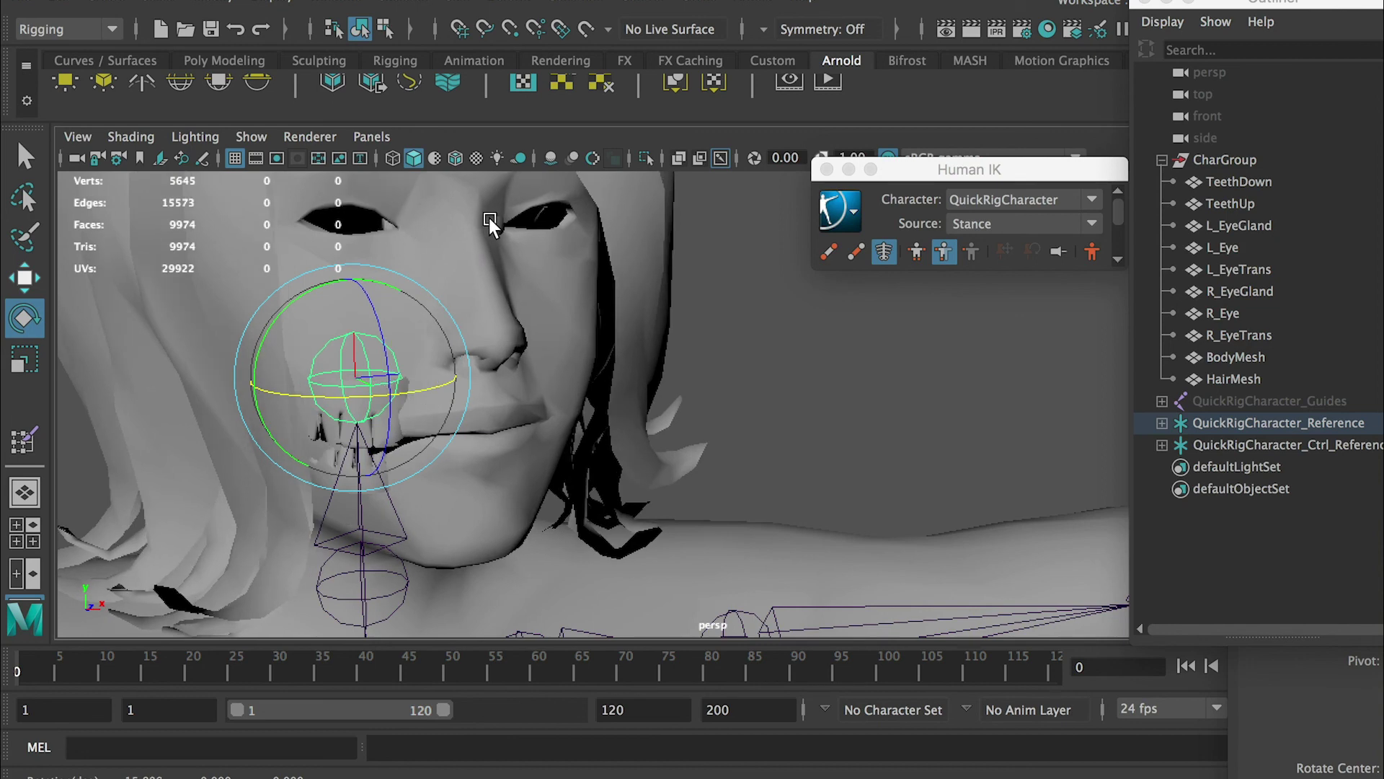
key(ctrl+z)
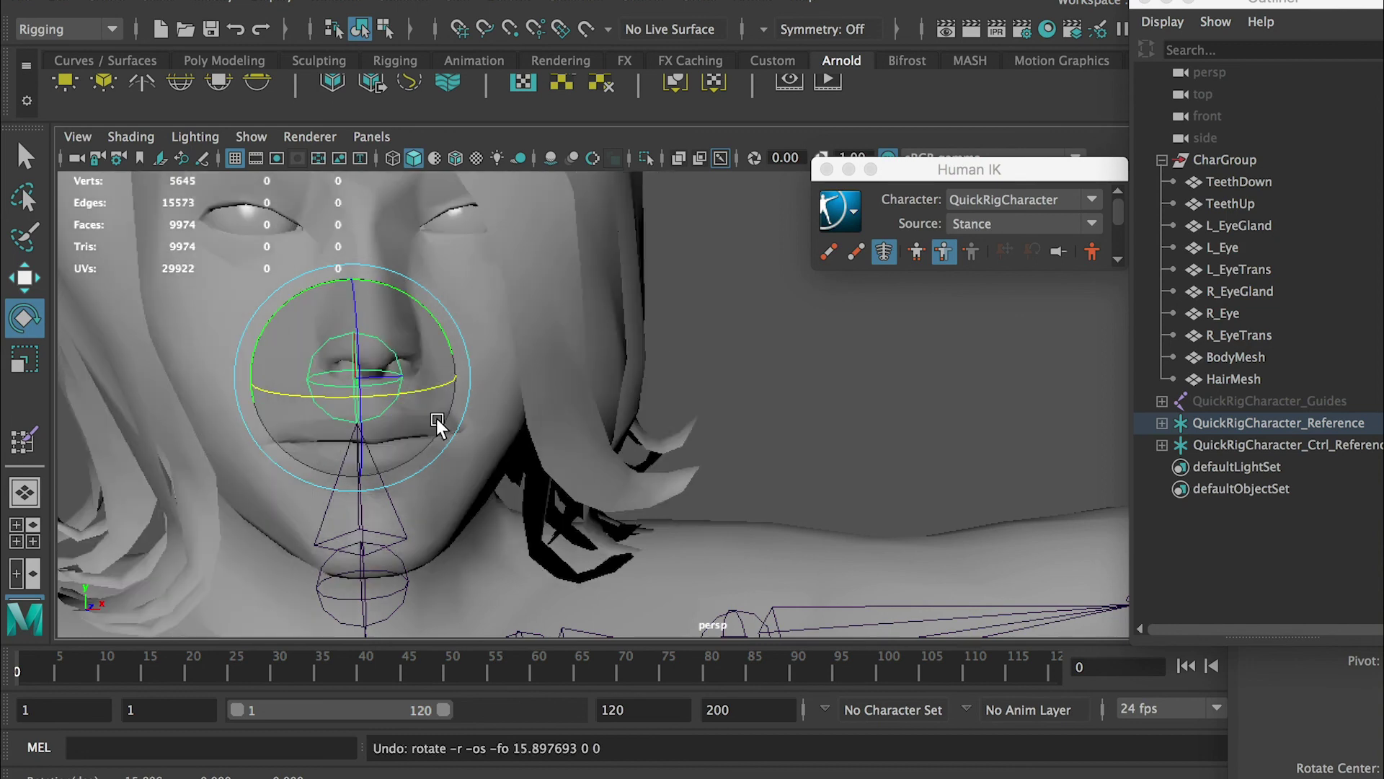
Select TeethDown and TeethUp, move them forward along Z to check the teeth meshes, and undo the move
click(1242, 182)
shift+click(1230, 203)
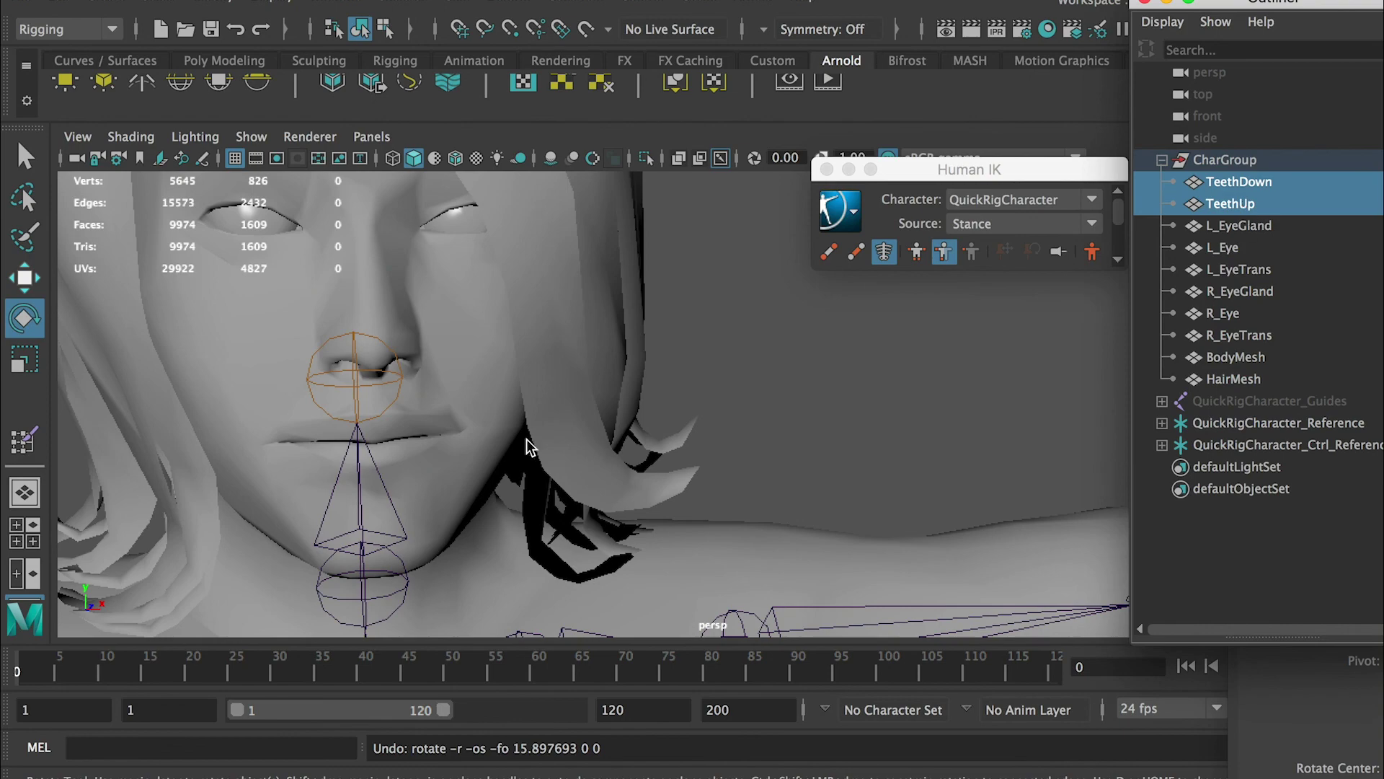
key(w)
alt+right_drag(616, 414, 339, 412)
alt+right_drag(548, 440, 383, 452)
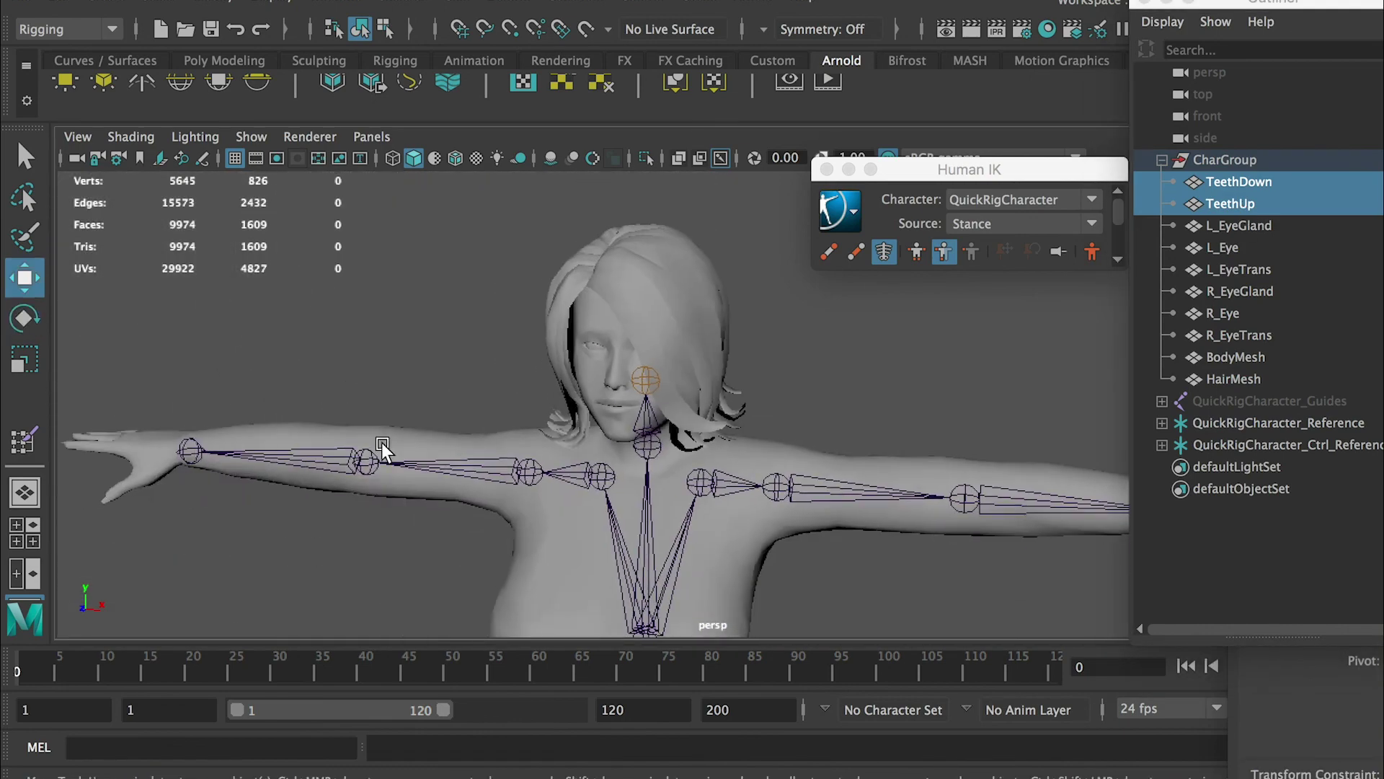
alt+middle_drag(847, 602, 732, 392)
alt+right_drag(732, 392, 540, 436)
alt+middle_drag(539, 432, 443, 241)
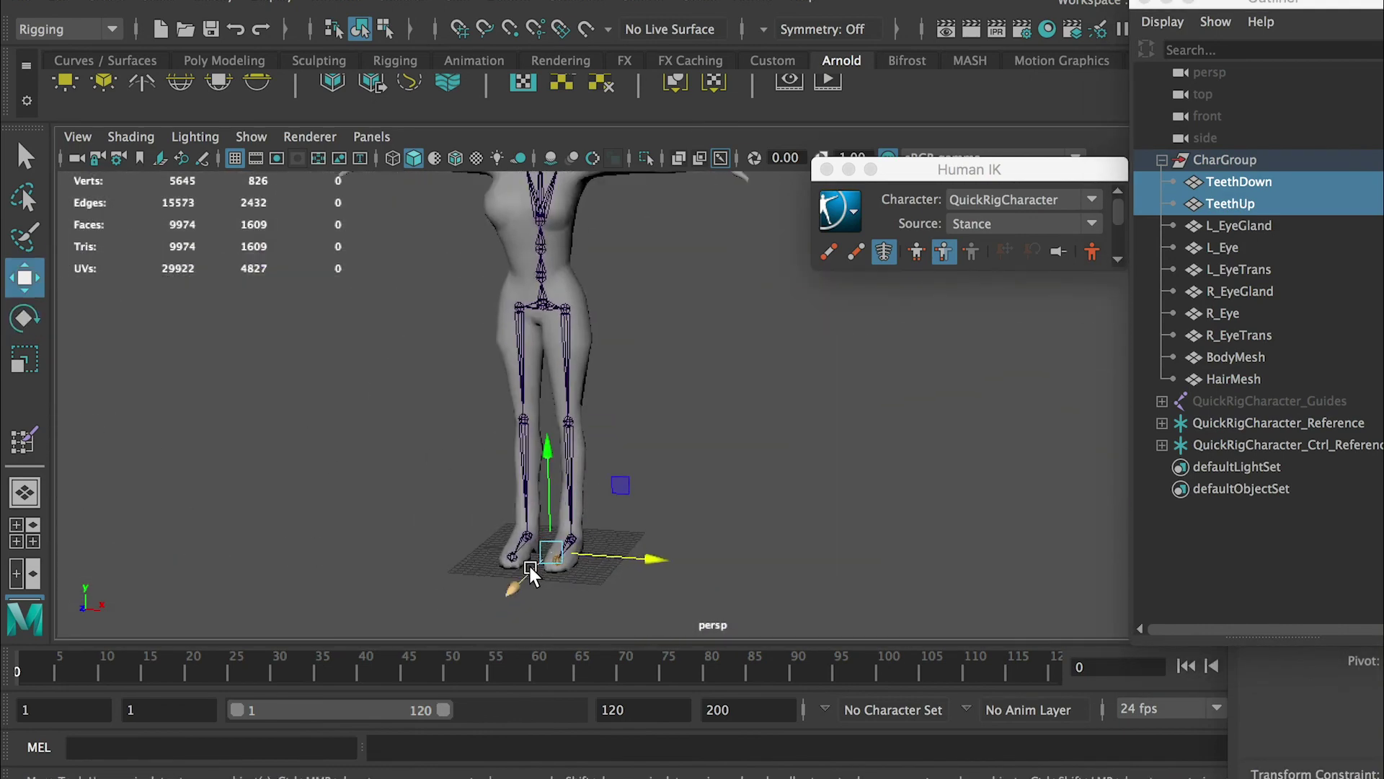
drag(529, 573, 488, 611)
alt+middle_drag(516, 285, 521, 546)
alt+right_drag(521, 546, 754, 558)
alt+middle_drag(297, 368, 474, 340)
alt+right_drag(285, 402, 336, 405)
key(ctrl+z)
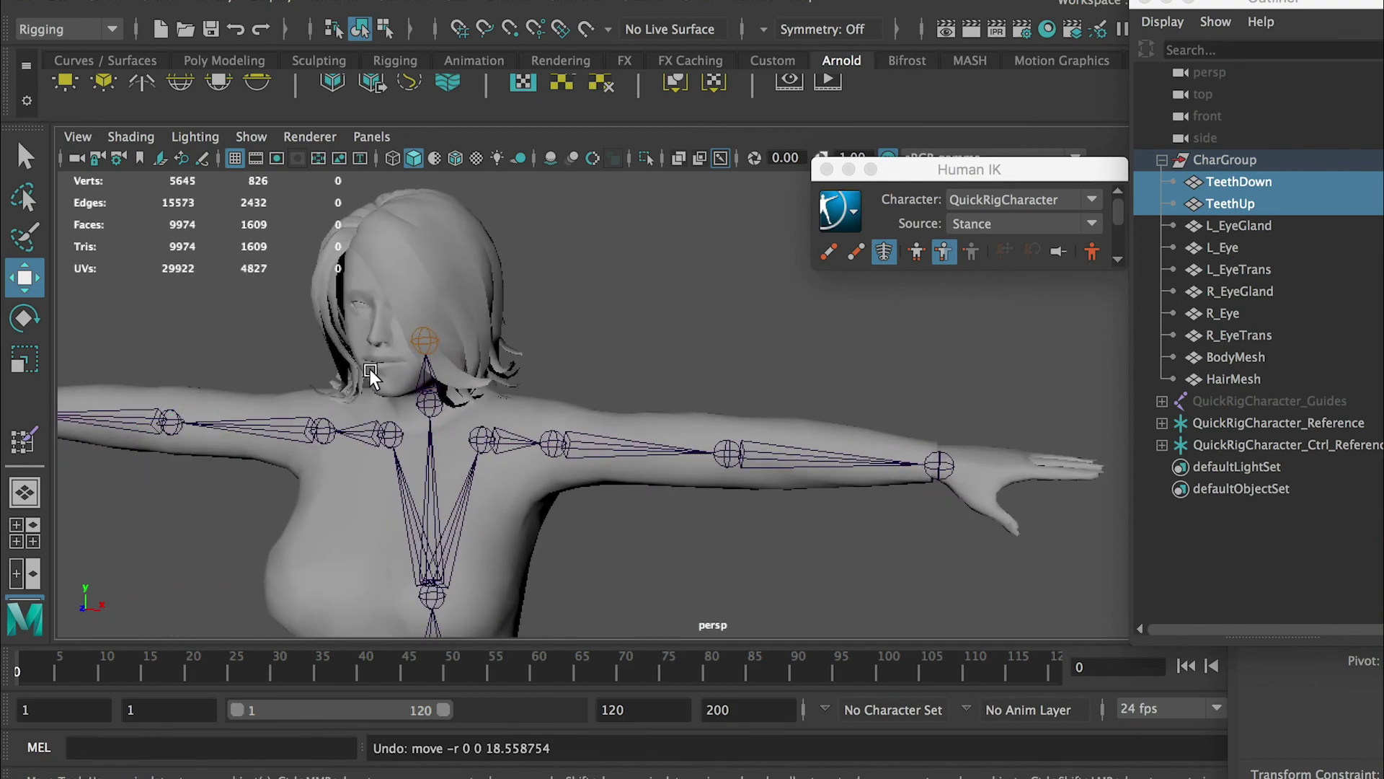
Bind the selected TeethDown and TeethUp meshes to the head joint with the current Bind Skin settings
alt+right_drag(292, 323, 278, 387)
alt+middle_drag(278, 386, 629, 452)
alt+drag(317, 325, 440, 355)
alt+right_drag(484, 374, 556, 478)
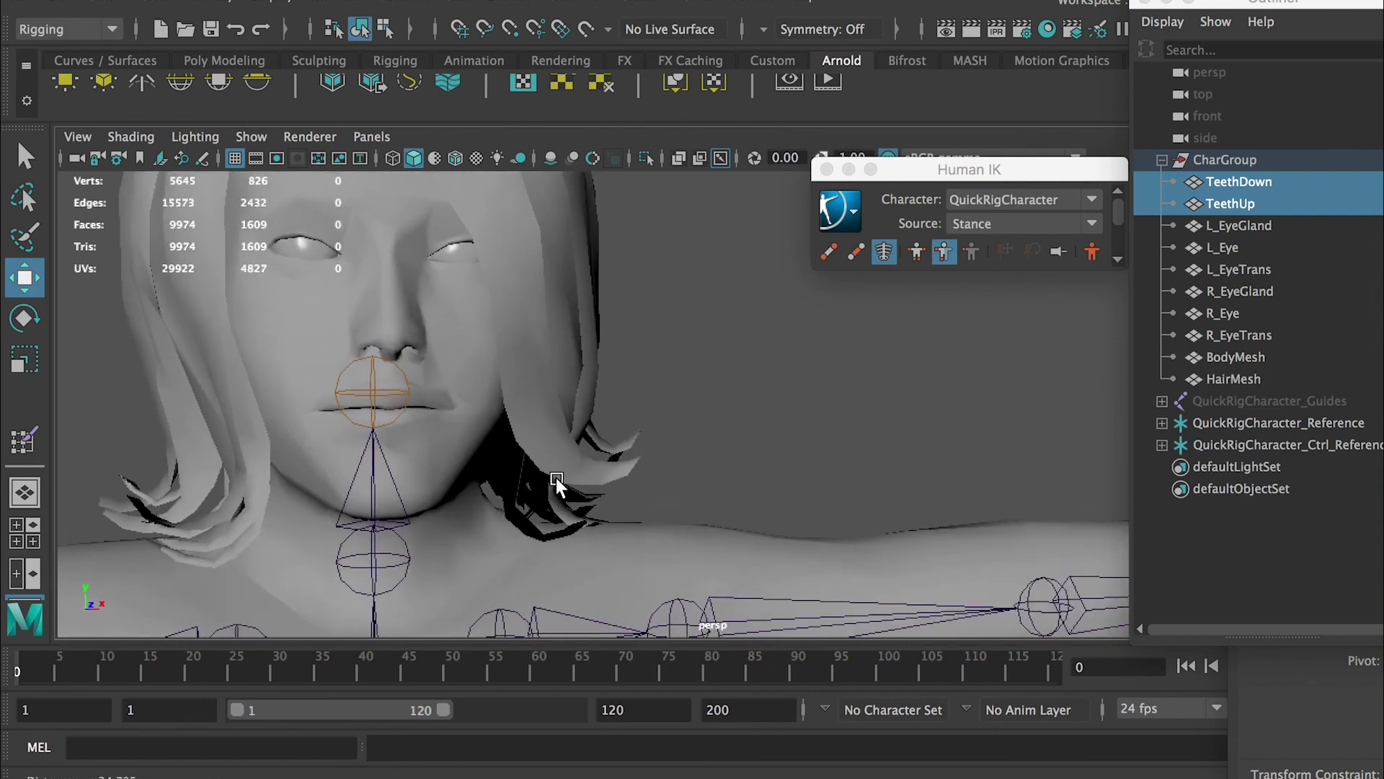
shift+click(372, 393)
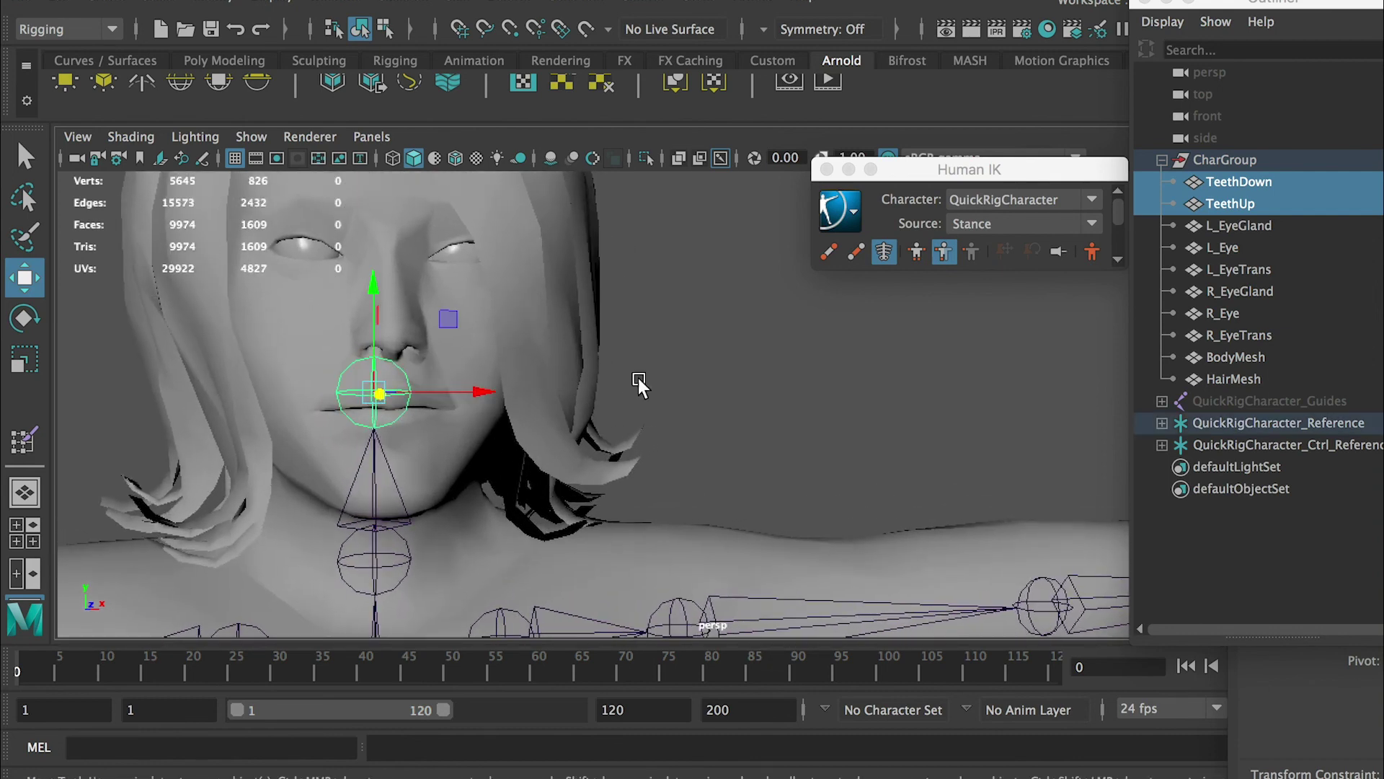
click(458, 6)
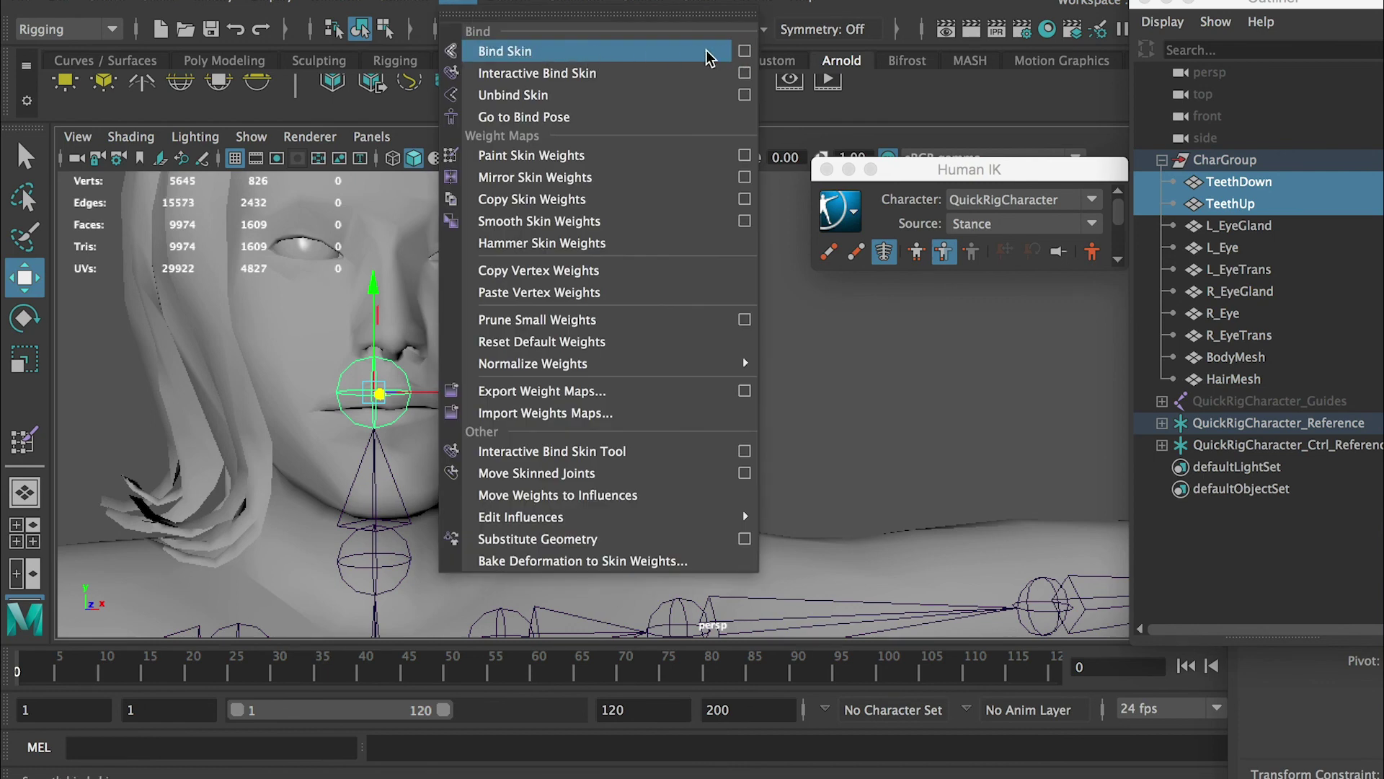
click(660, 52)
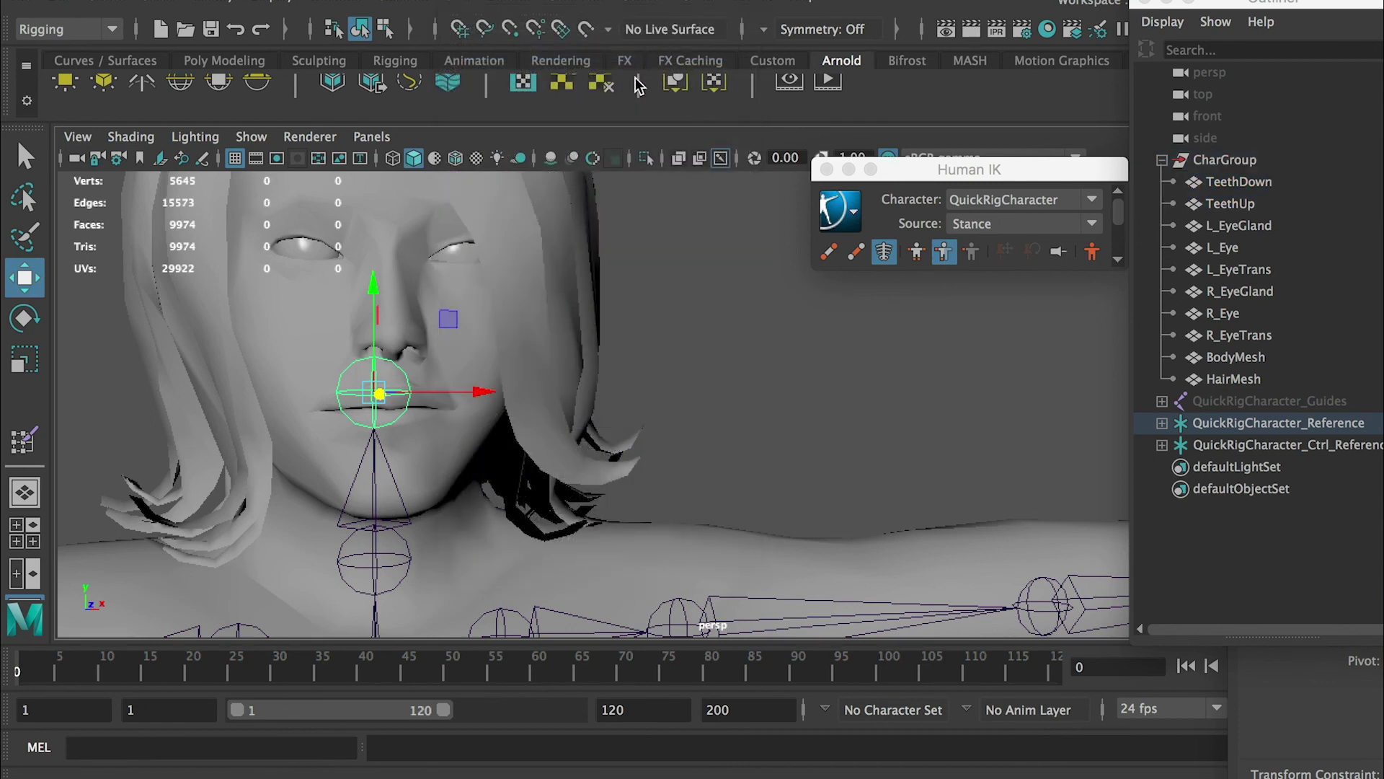
click(744, 352)
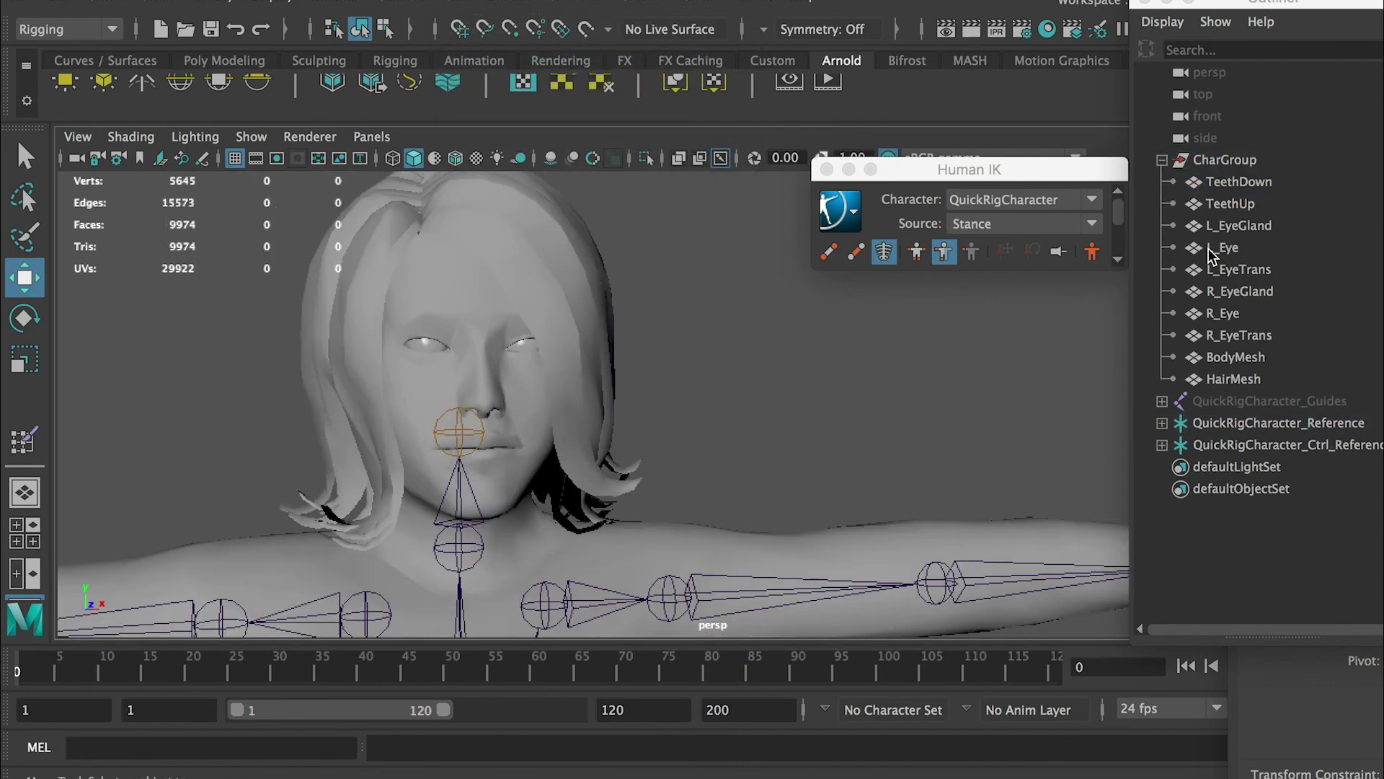
Select L_Eye and L_EyeTrans in turn to examine the parts of the left eye around the face
click(1211, 247)
alt+drag(529, 385, 776, 384)
click(1228, 271)
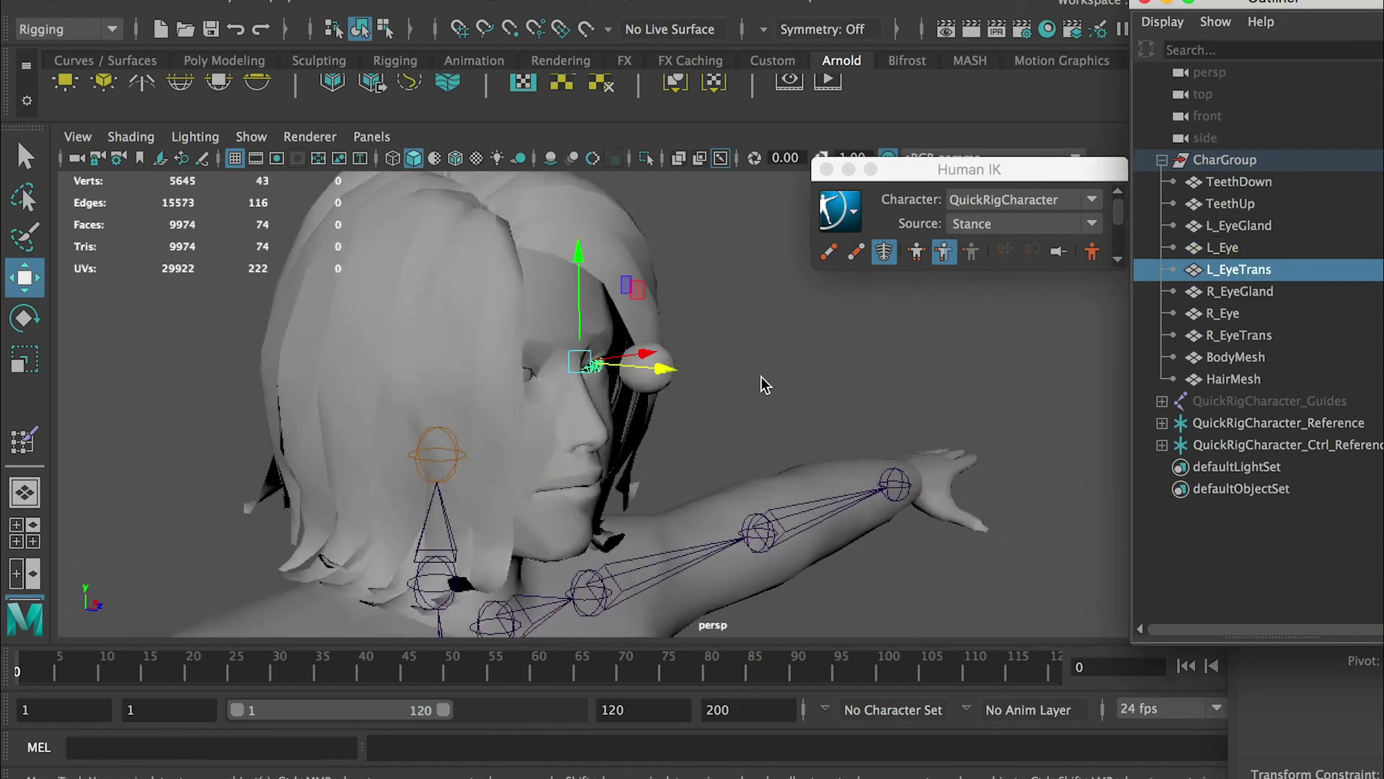
click(751, 362)
scroll(802, 449, up, 3)
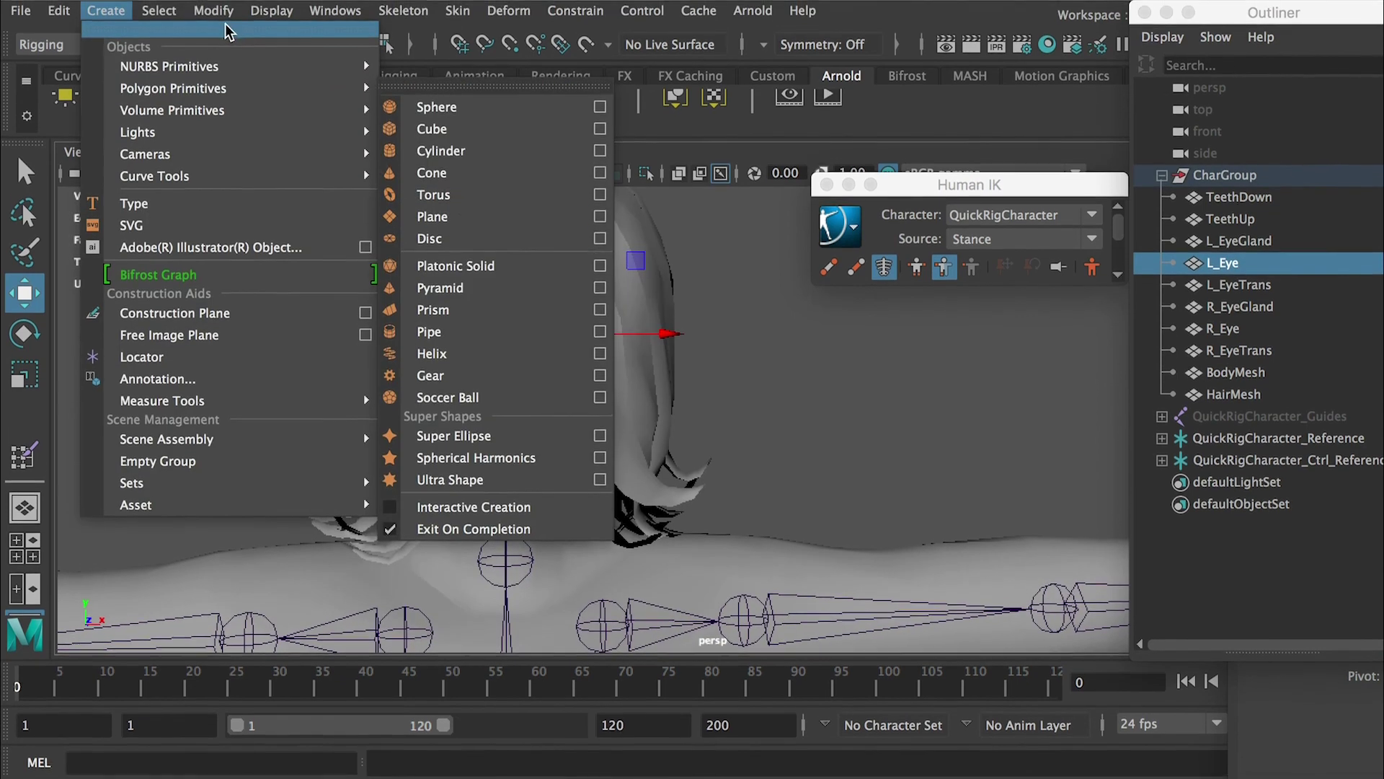
Create a single joint in front of the face in the side view and move it back along Z toward the left eye
mouse_move(292, 13)
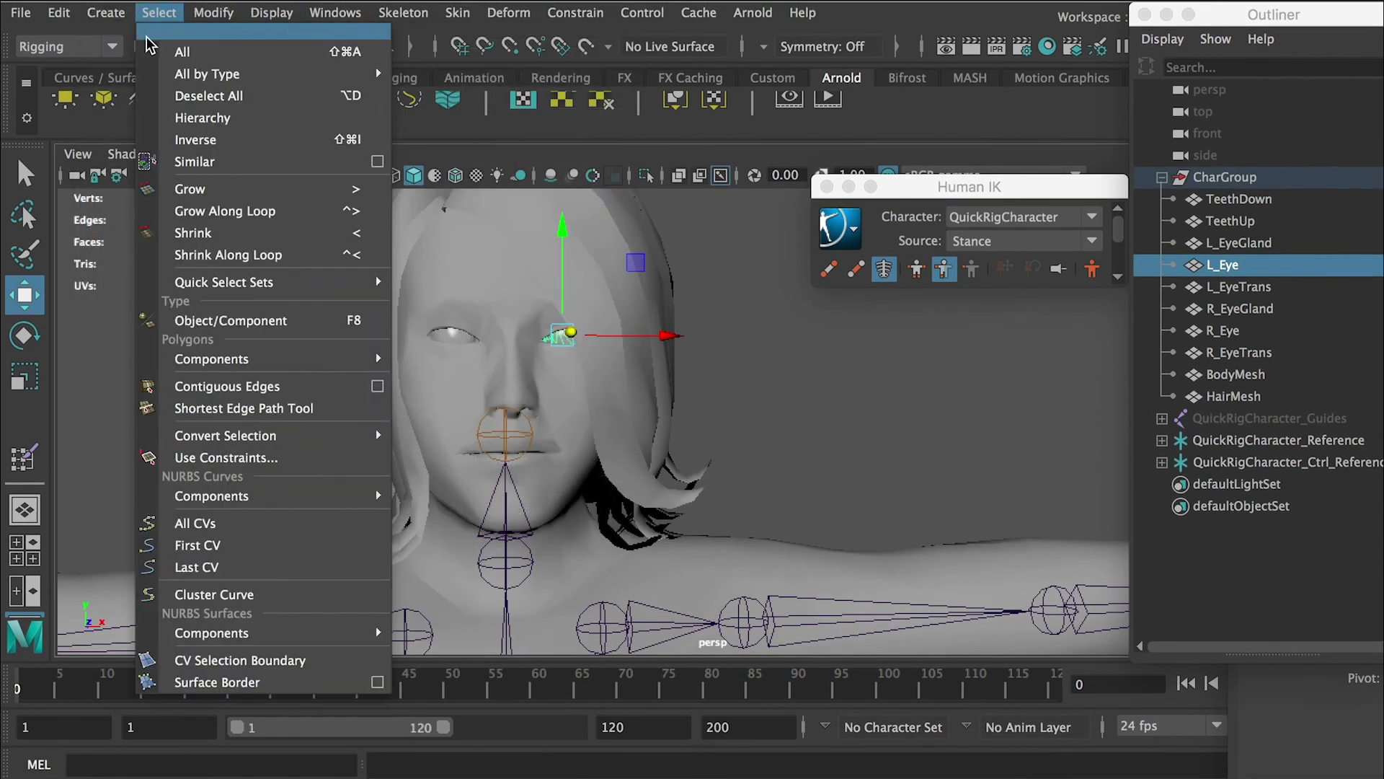
mouse_move(404, 12)
click(476, 70)
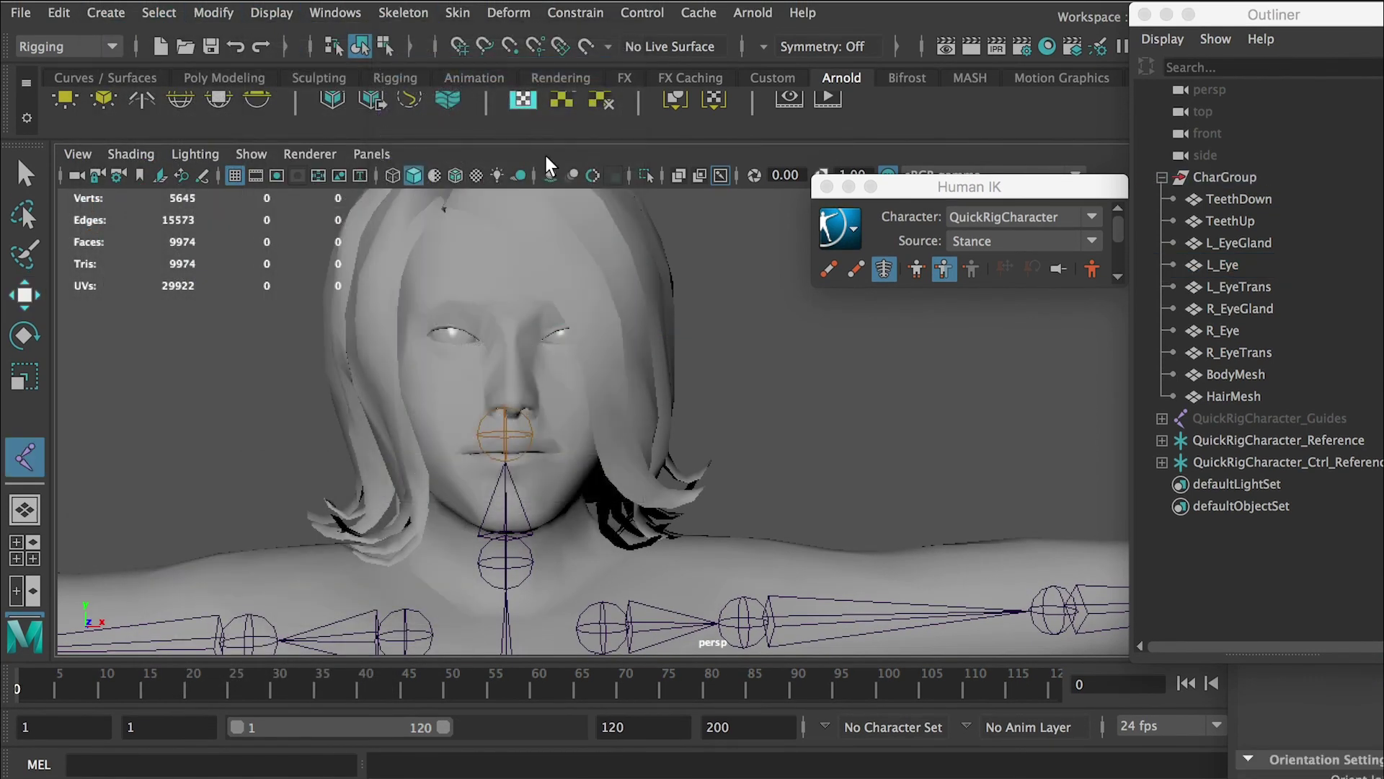
click(22, 552)
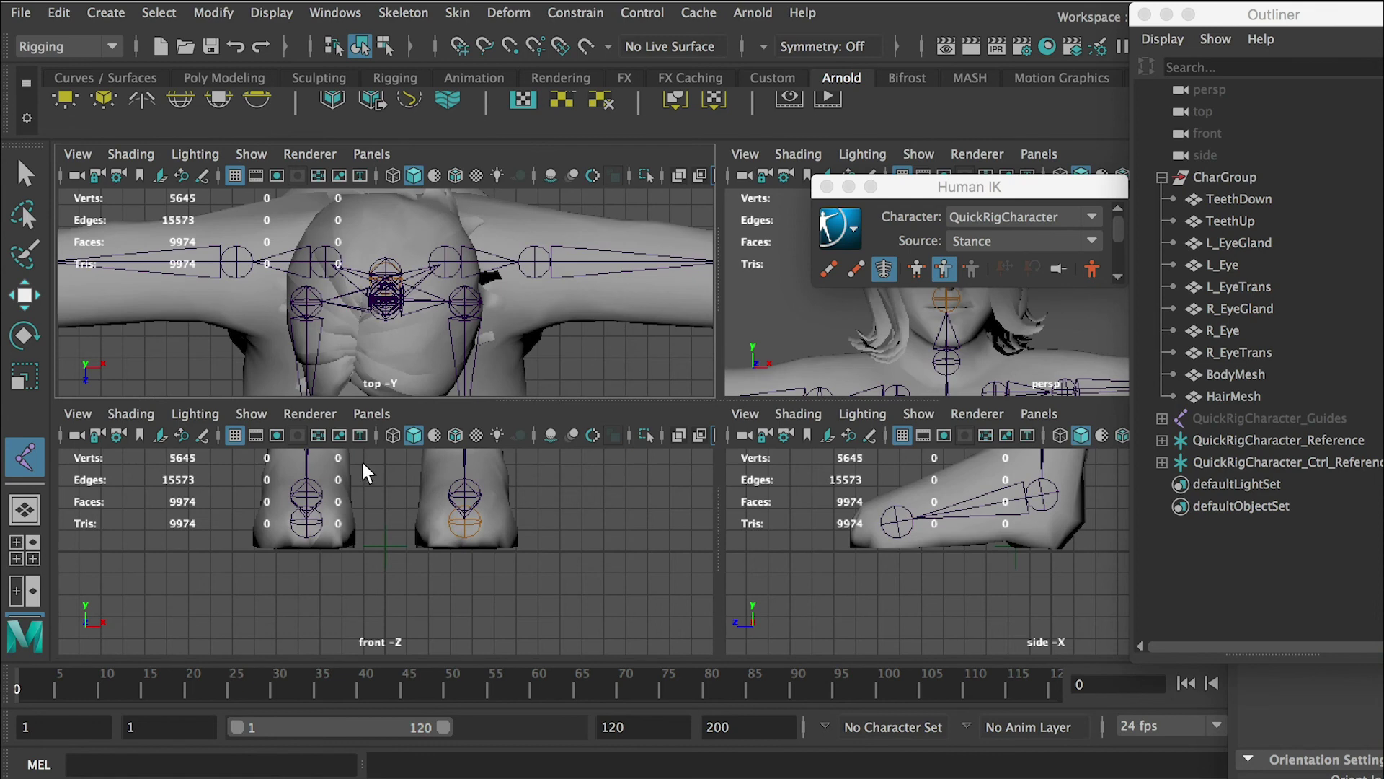
key(space)
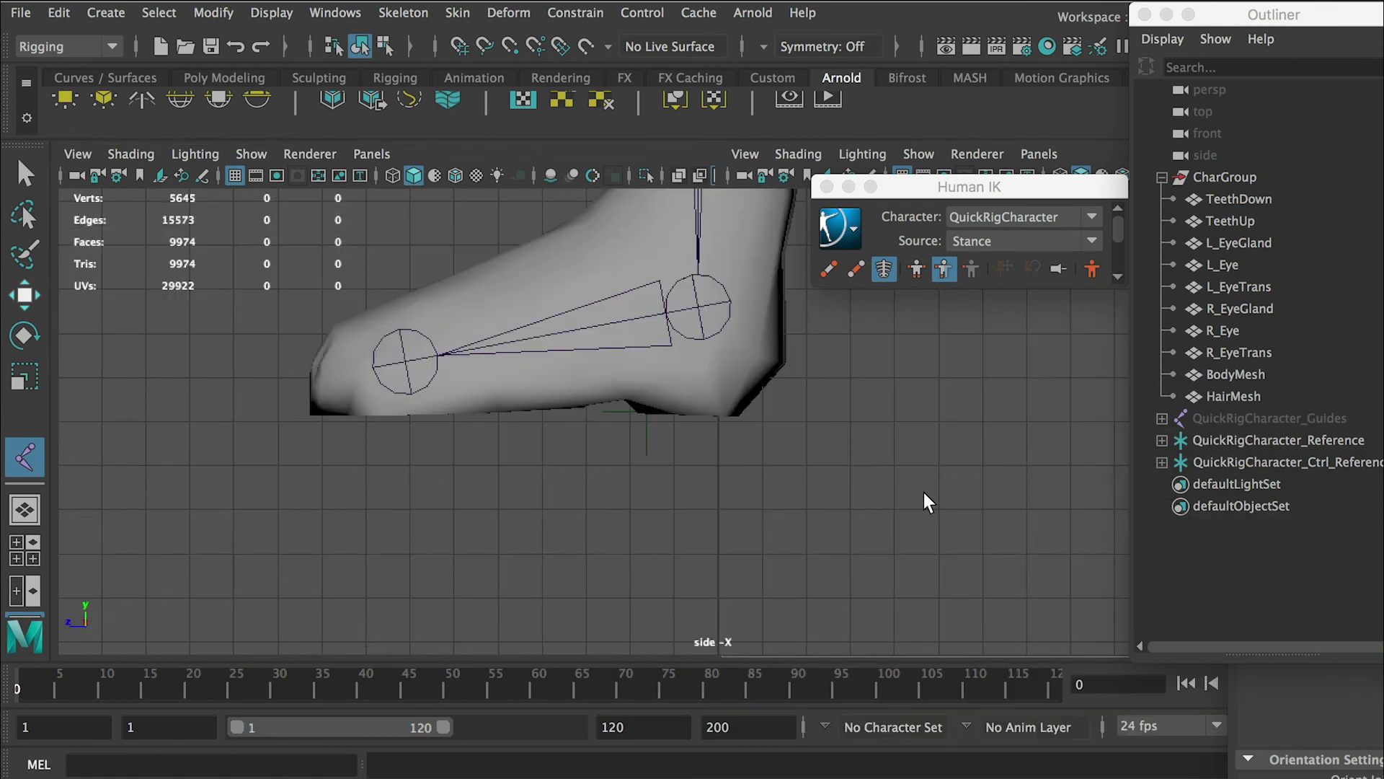
alt+right_drag(766, 383, 571, 261)
alt+middle_drag(572, 261, 535, 617)
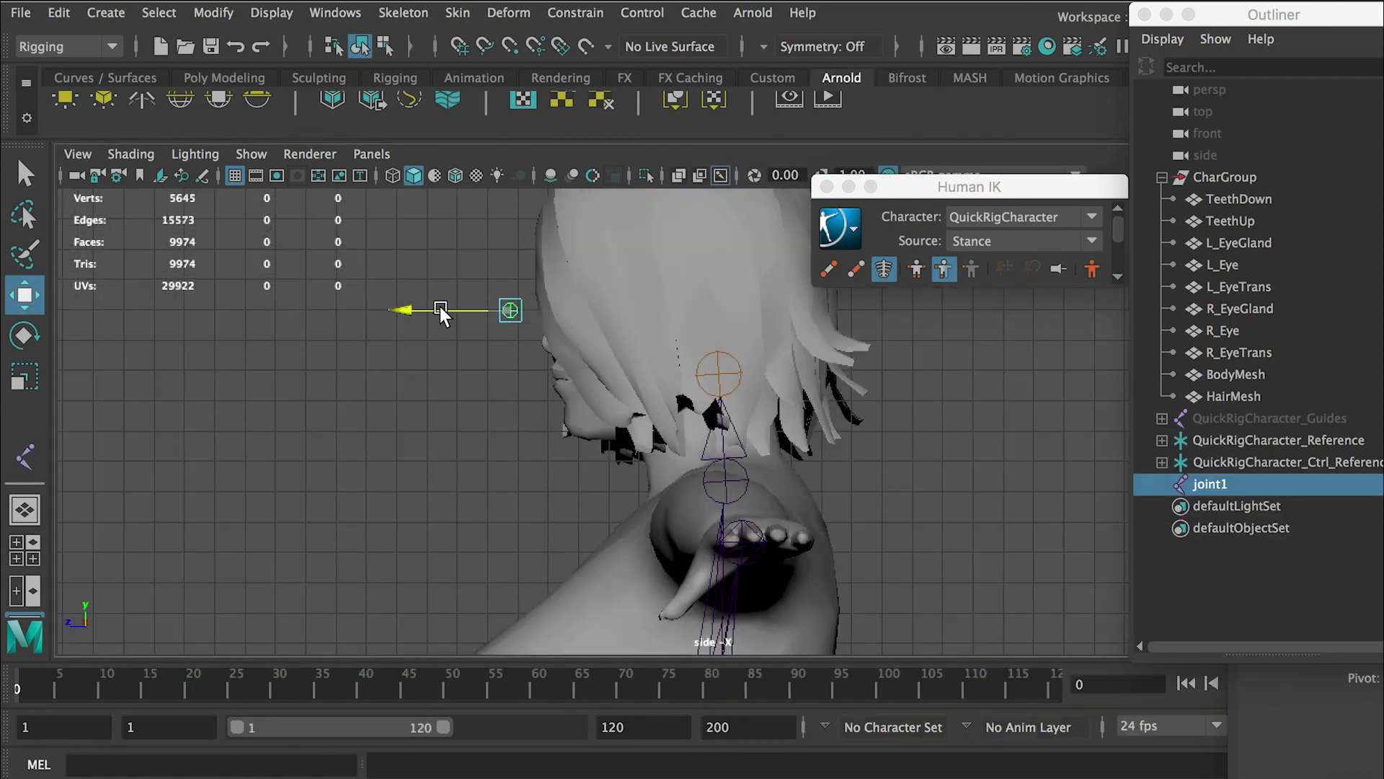
drag(442, 309, 550, 310)
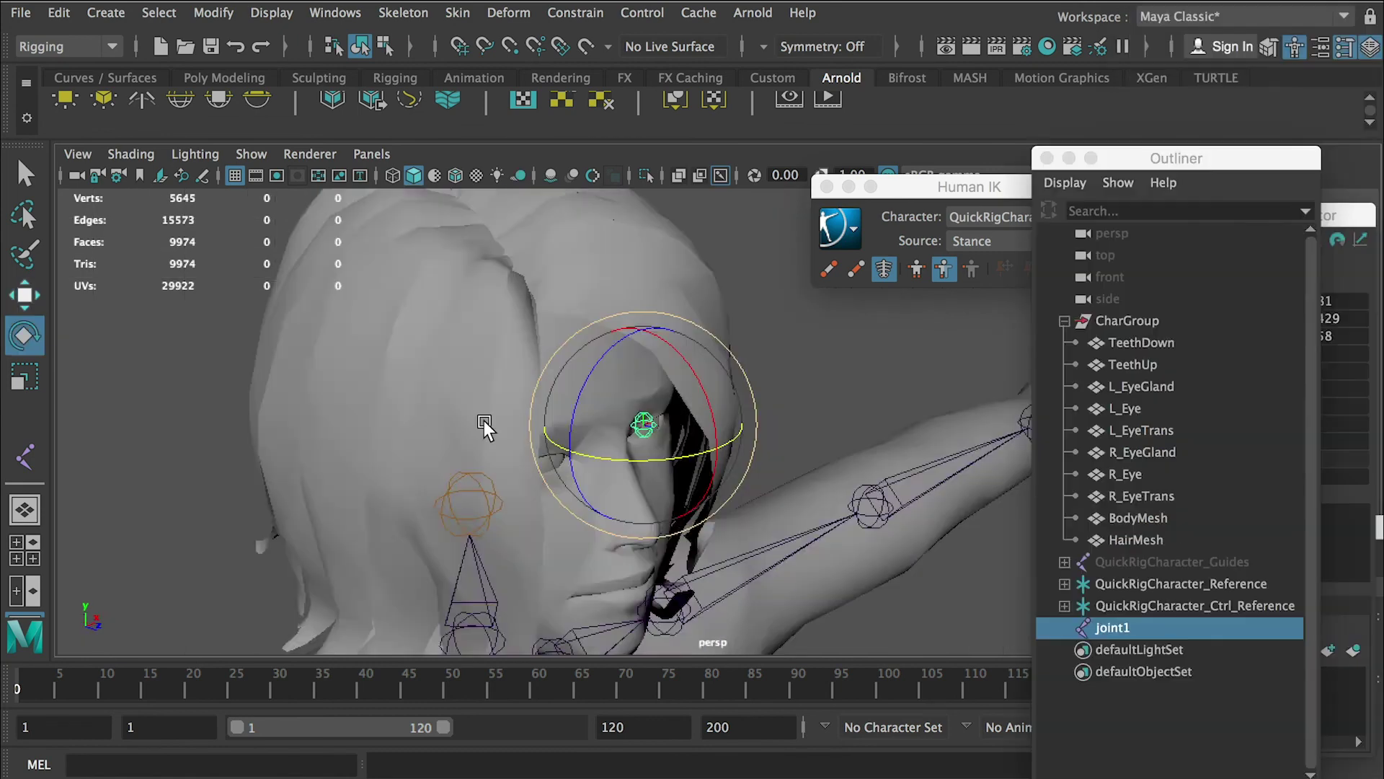
Hide all the meshes in CharGroup, and show only L_EyeGland and L_Eye again
alt+drag(485, 424, 954, 456)
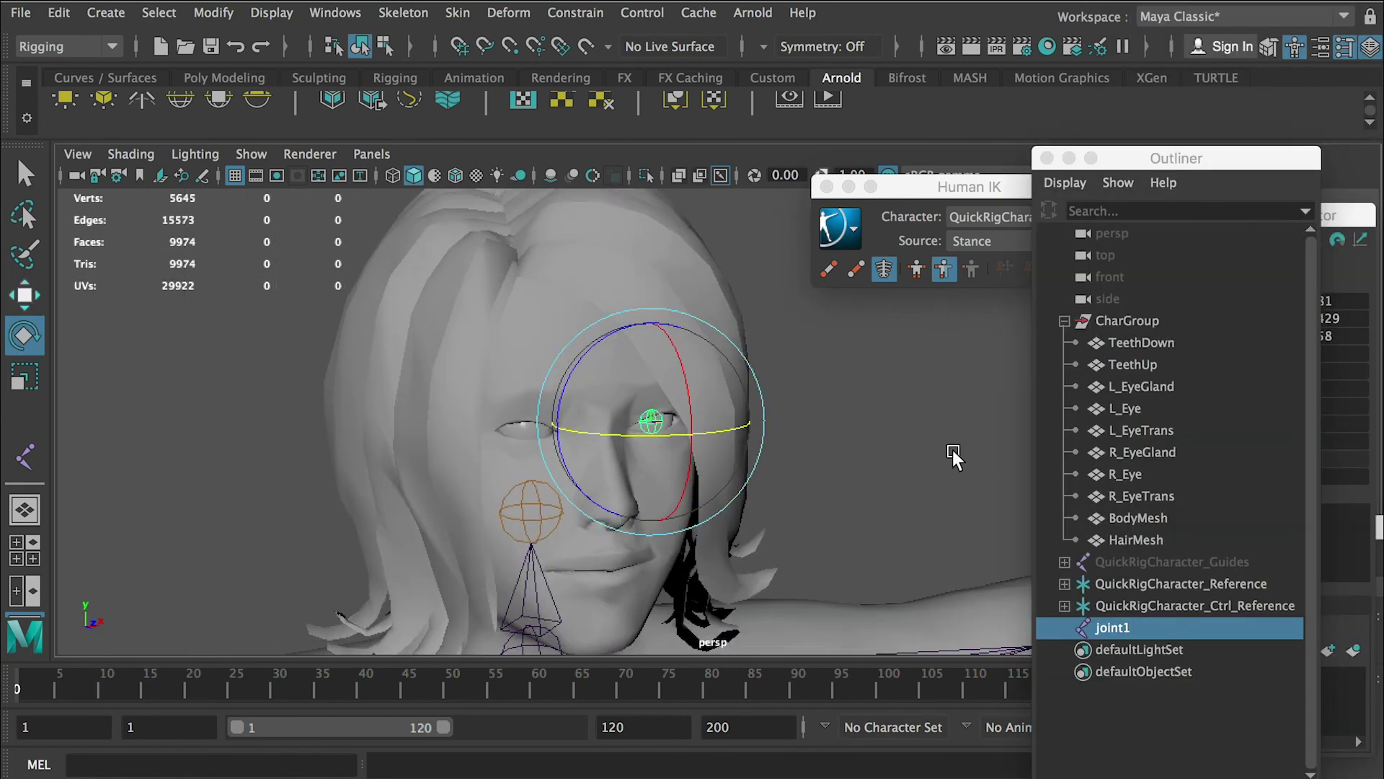
click(1141, 343)
shift+click(1143, 540)
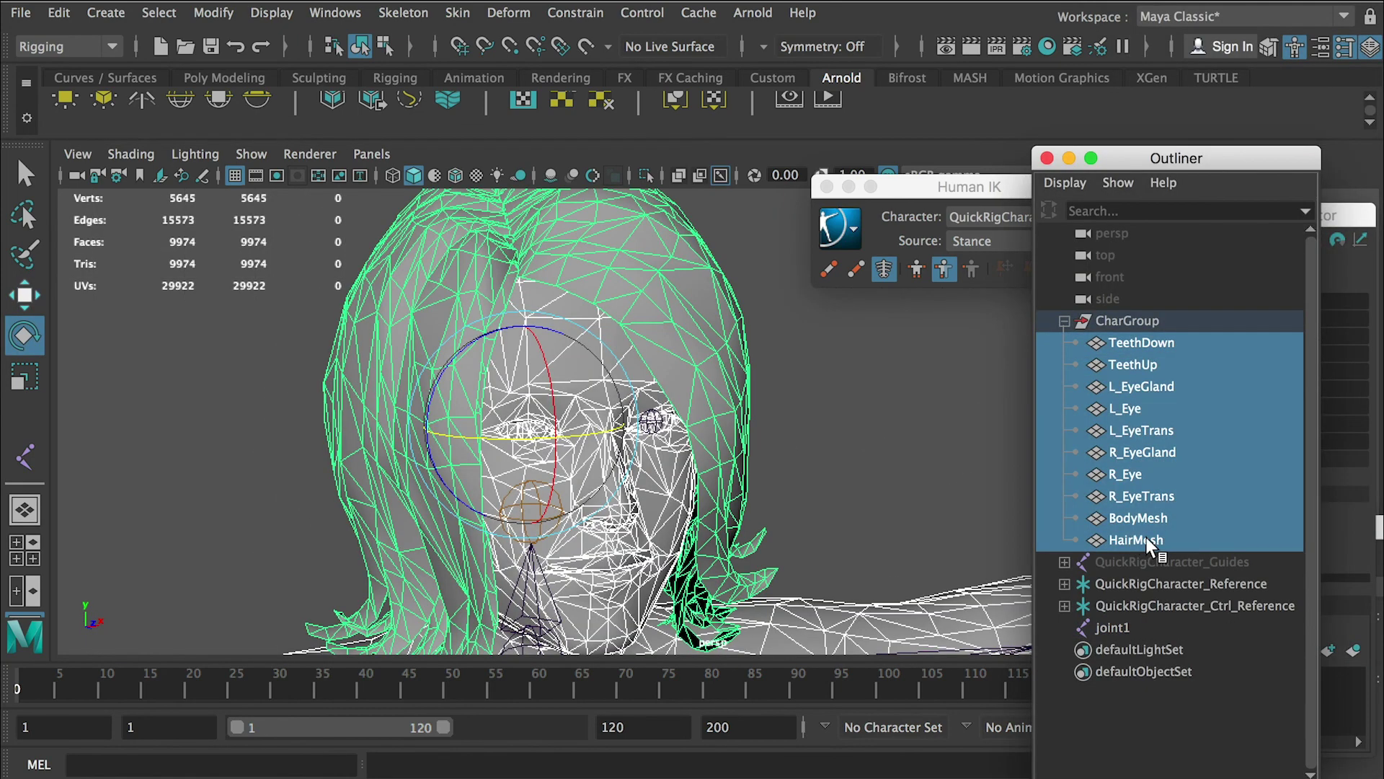
click(271, 12)
mouse_move(504, 144)
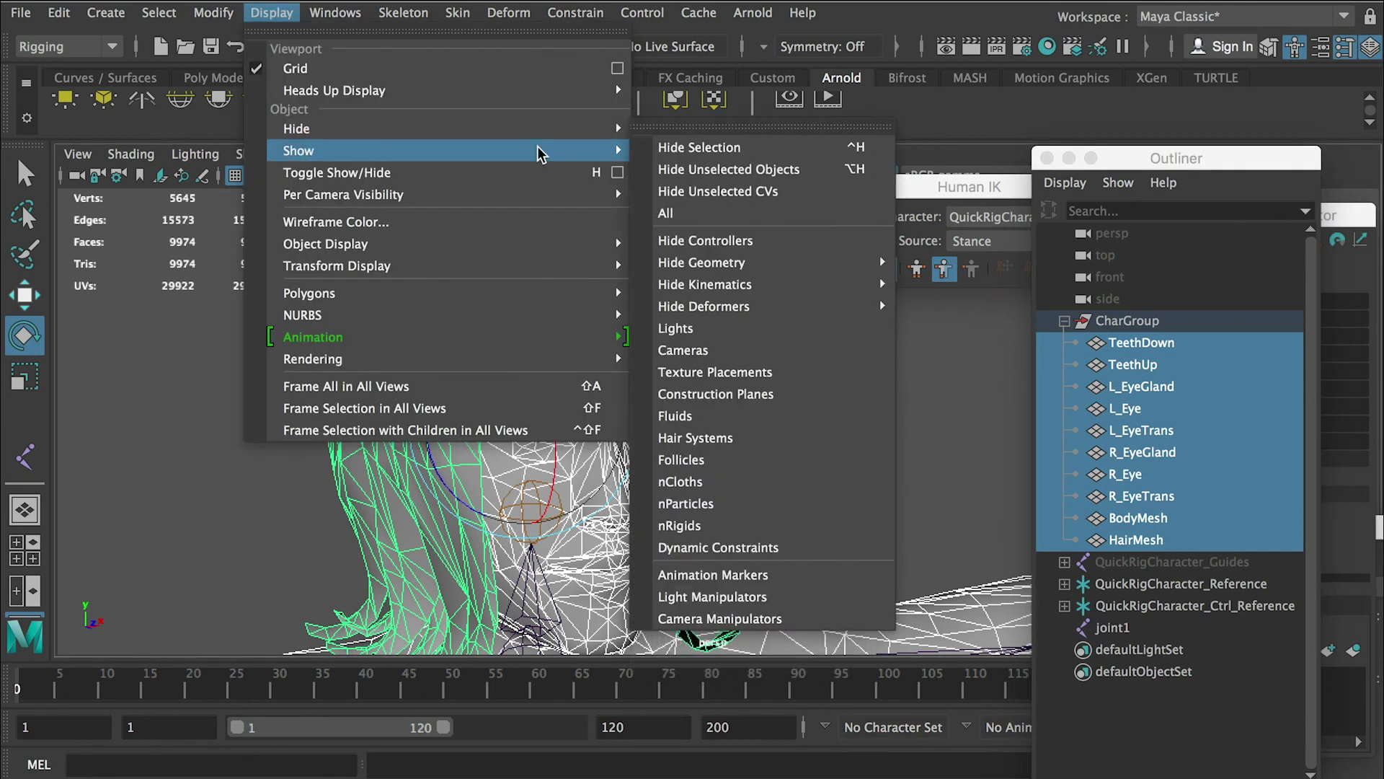
click(800, 144)
drag(1138, 389, 1142, 409)
key(shift+h)
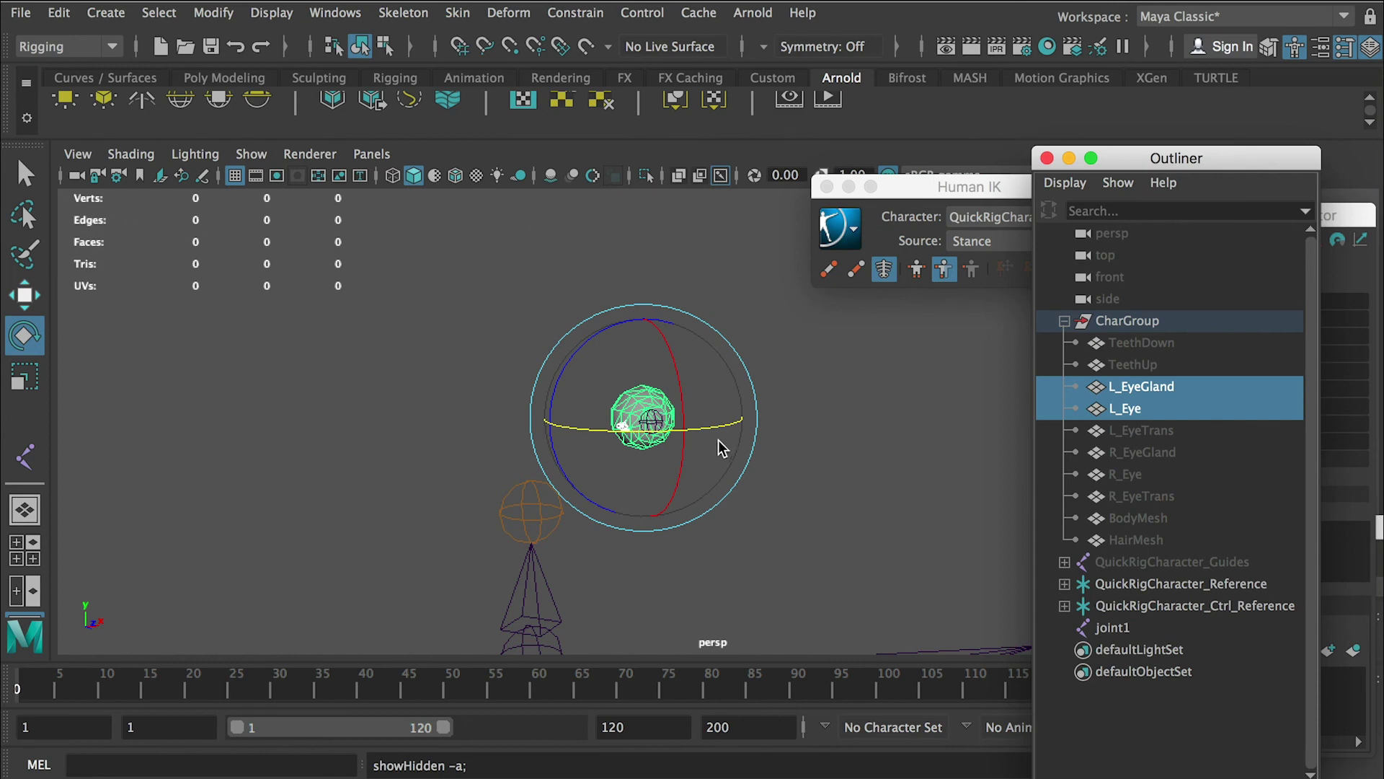
Frame the left eyeball, select the new eye joint, and examine its placement within the eyeball in the front view
key(f)
alt+drag(732, 436, 795, 489)
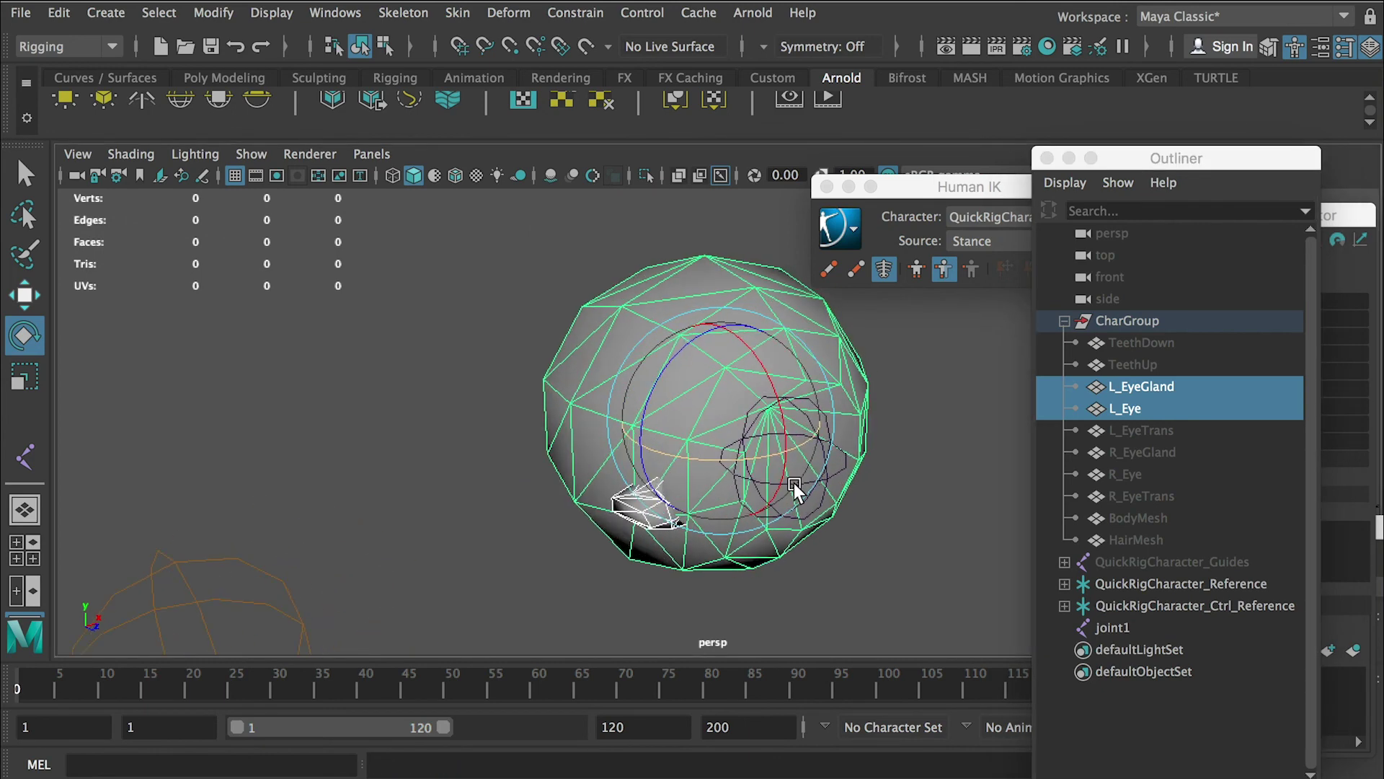
click(907, 490)
click(829, 465)
key(space)
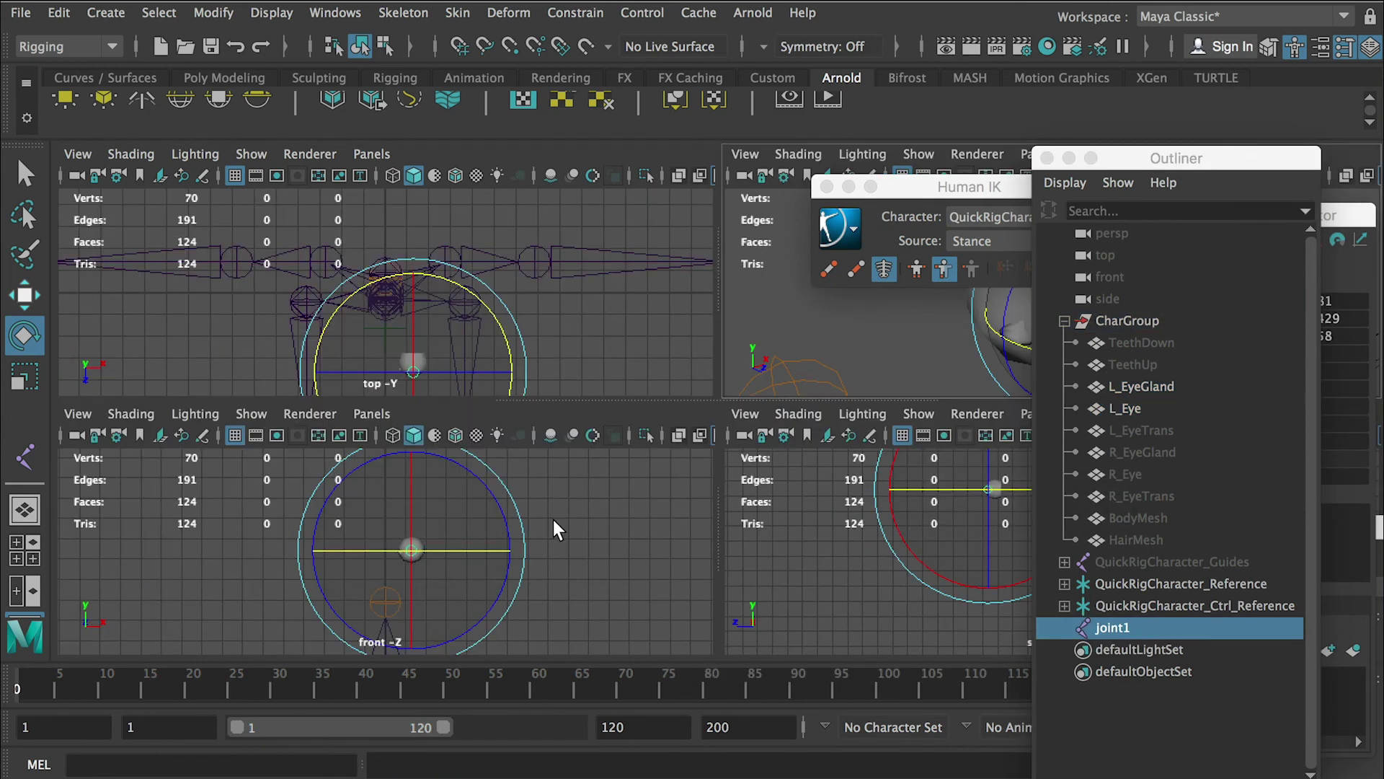
key(space)
key(f)
scroll(766, 437, down, 5)
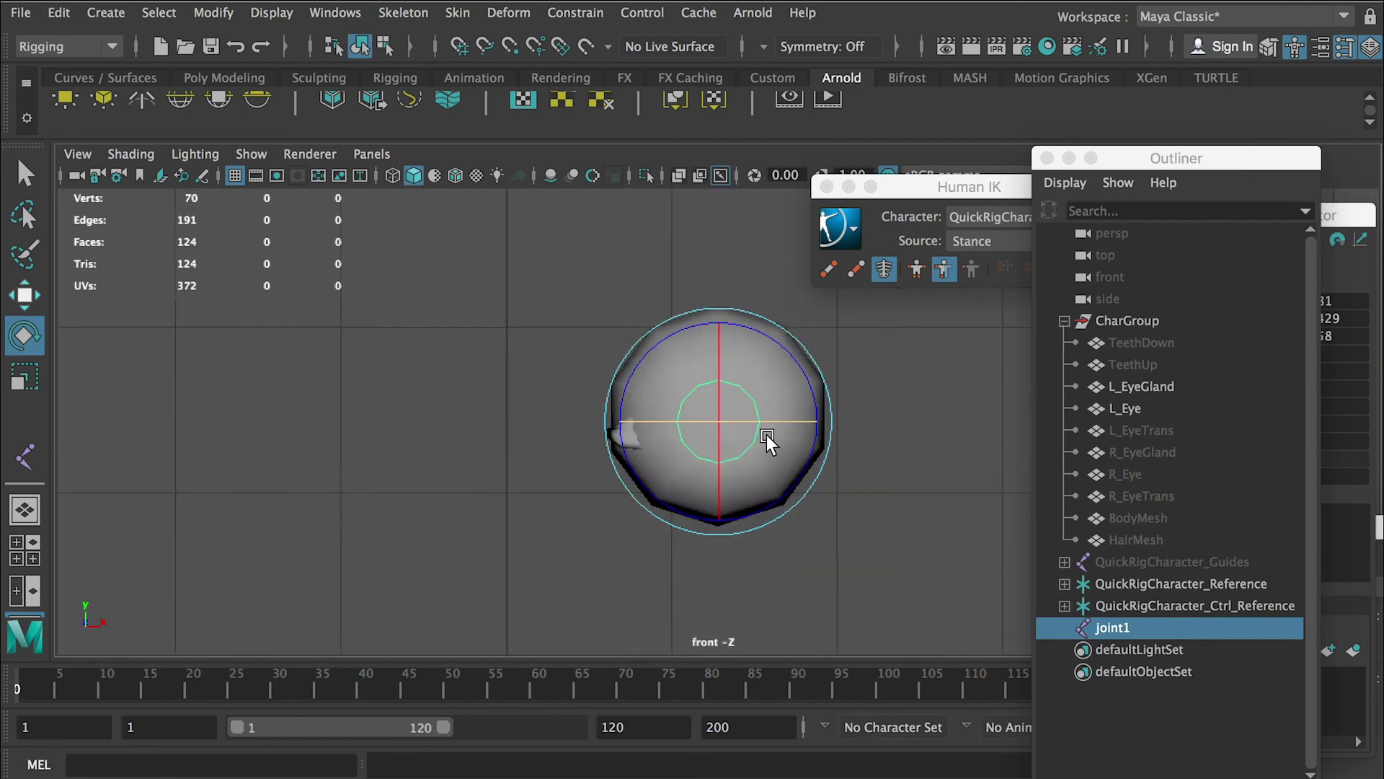
scroll(767, 436, down, 5)
scroll(680, 379, up, 10)
scroll(819, 442, down, 2)
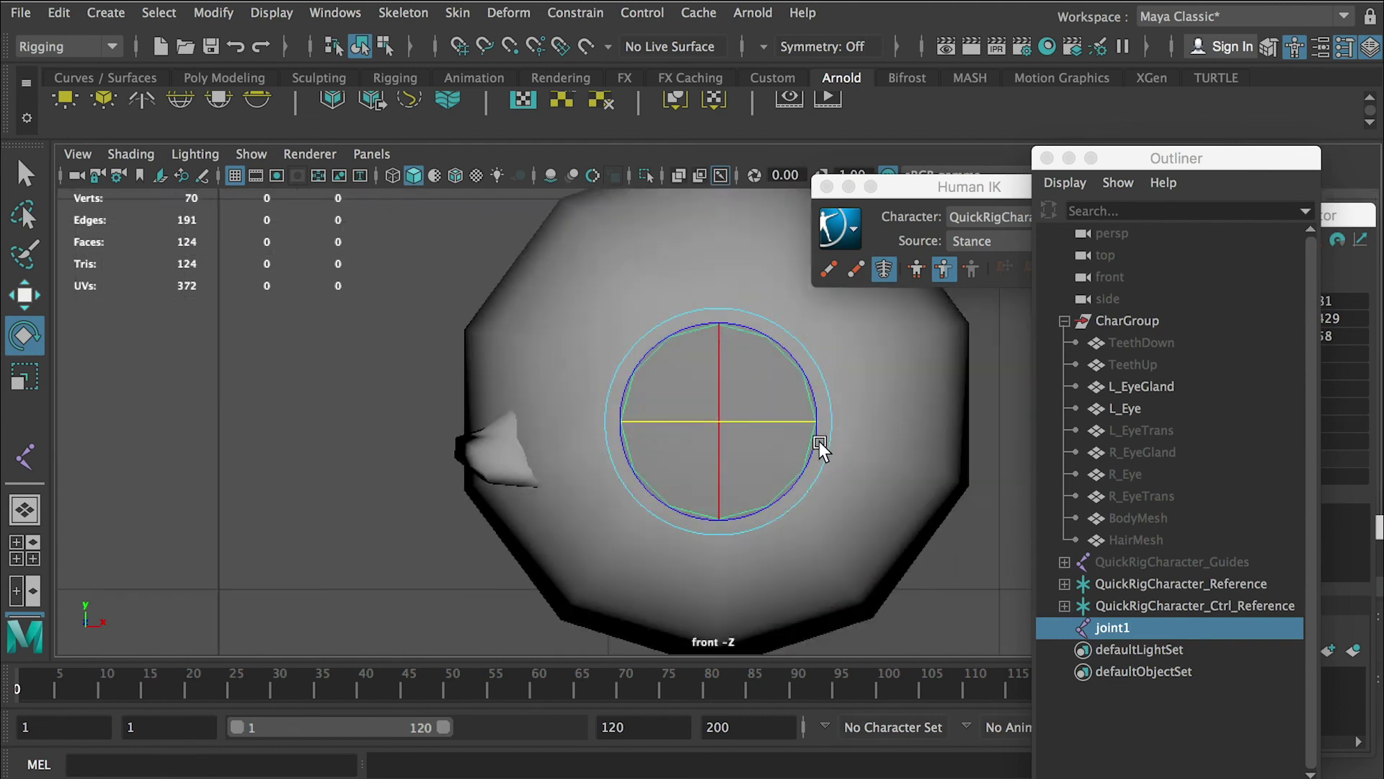
Centre joint1 inside the left eyeball, moving it to about 68.497 in Y and 3.221 in Z
scroll(820, 447, down, 3)
key(w)
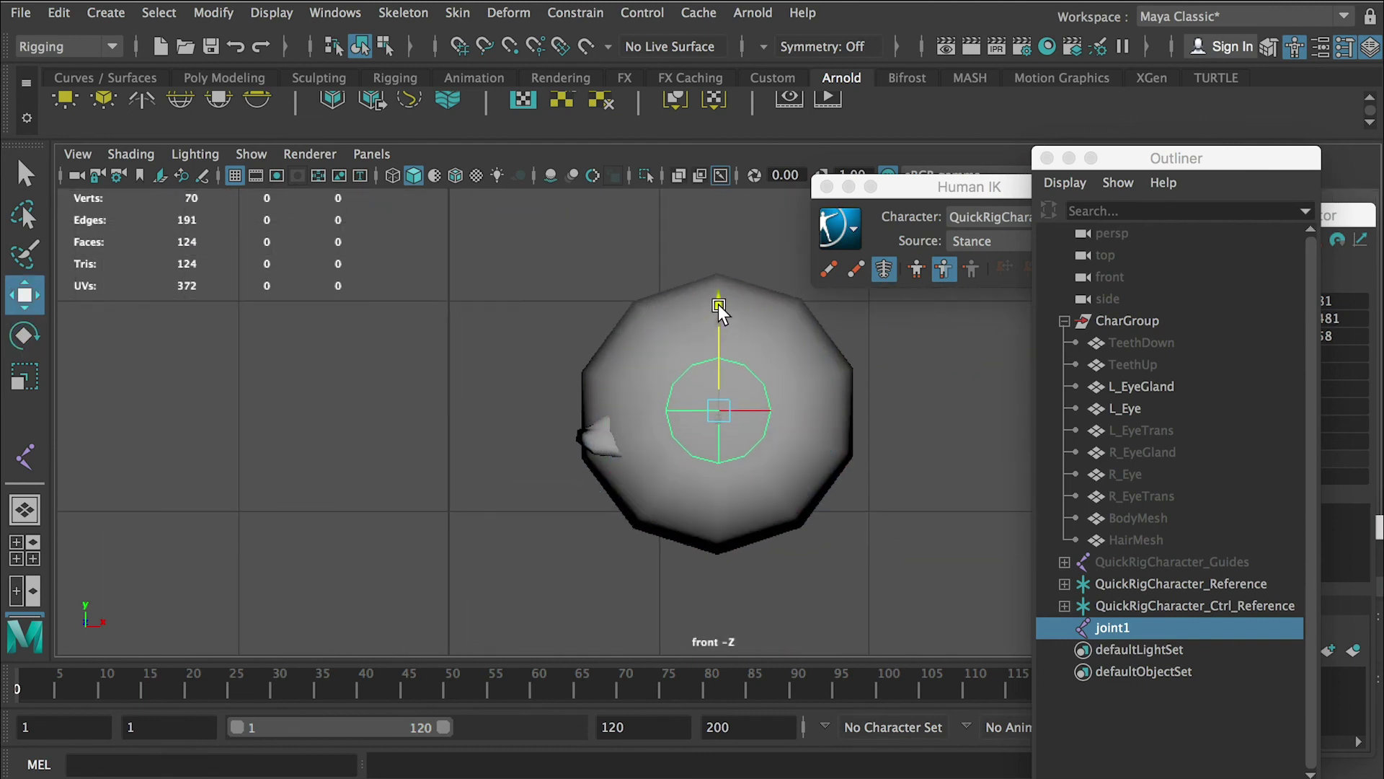
key(space)
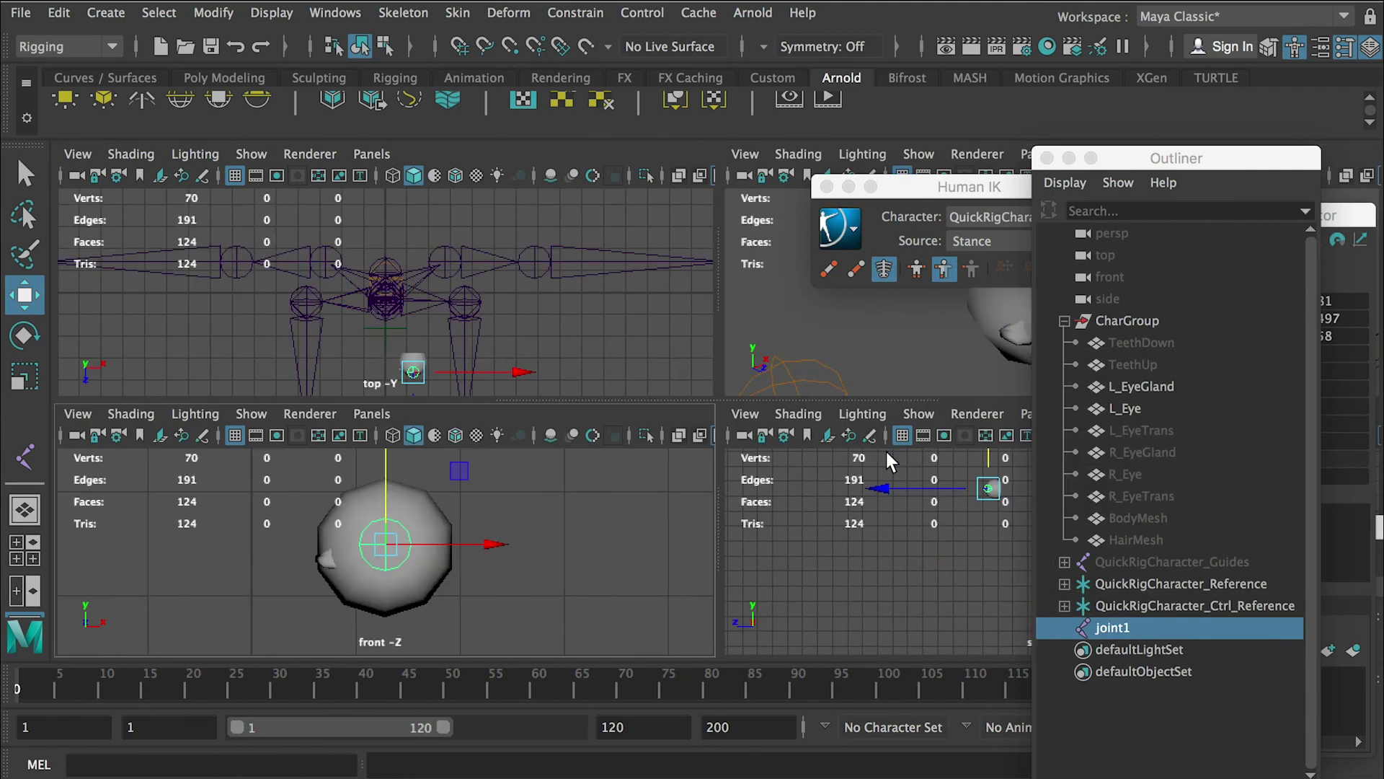
key(space)
key(f)
scroll(577, 352, down, 8)
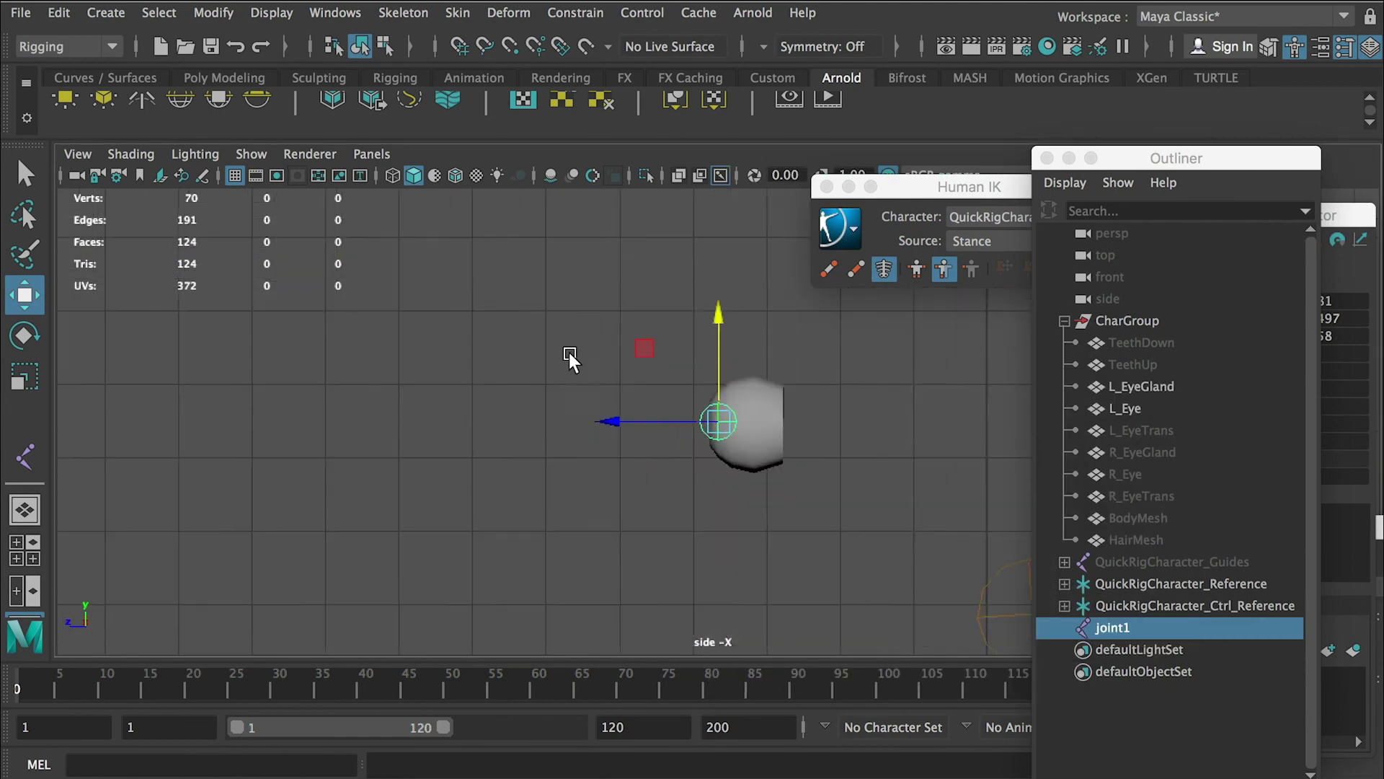
scroll(829, 465, up, 3)
scroll(494, 389, up, 5)
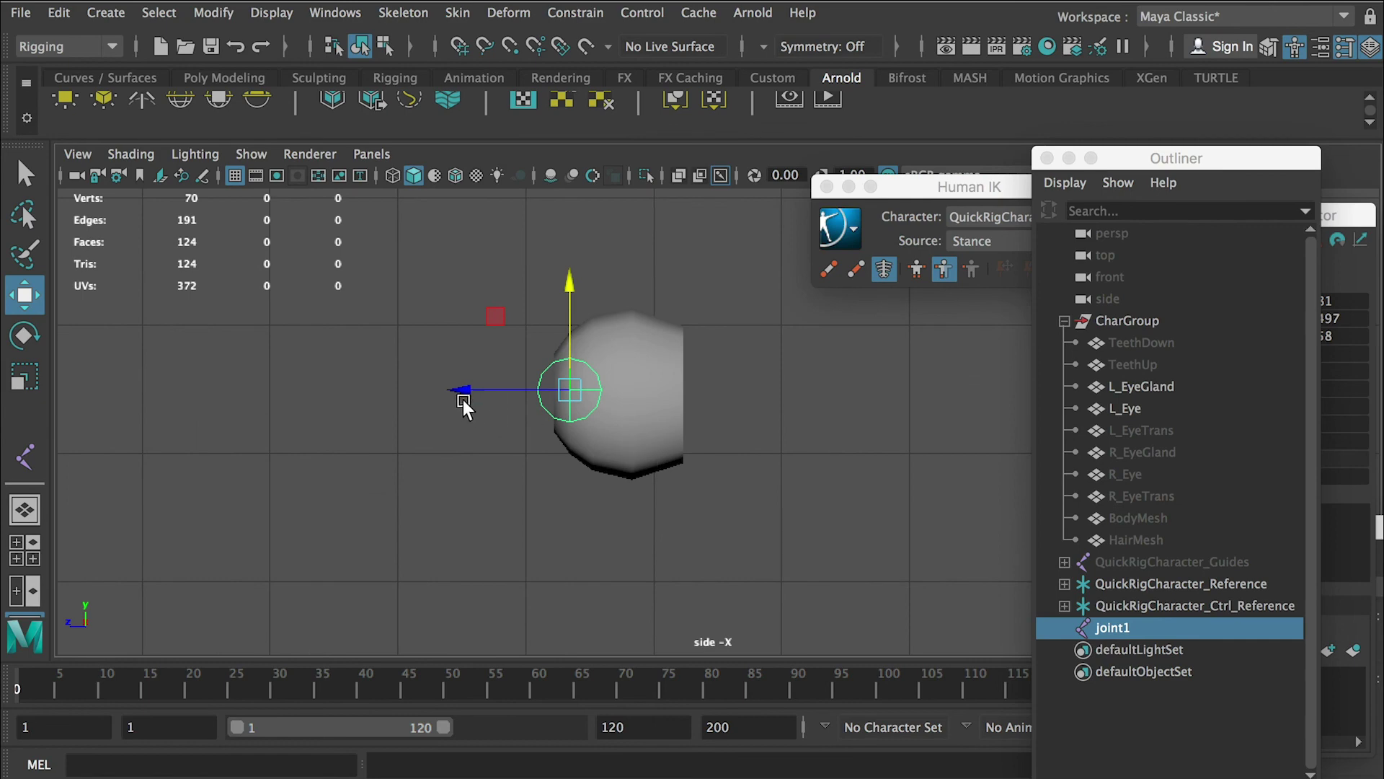
drag(463, 402, 507, 396)
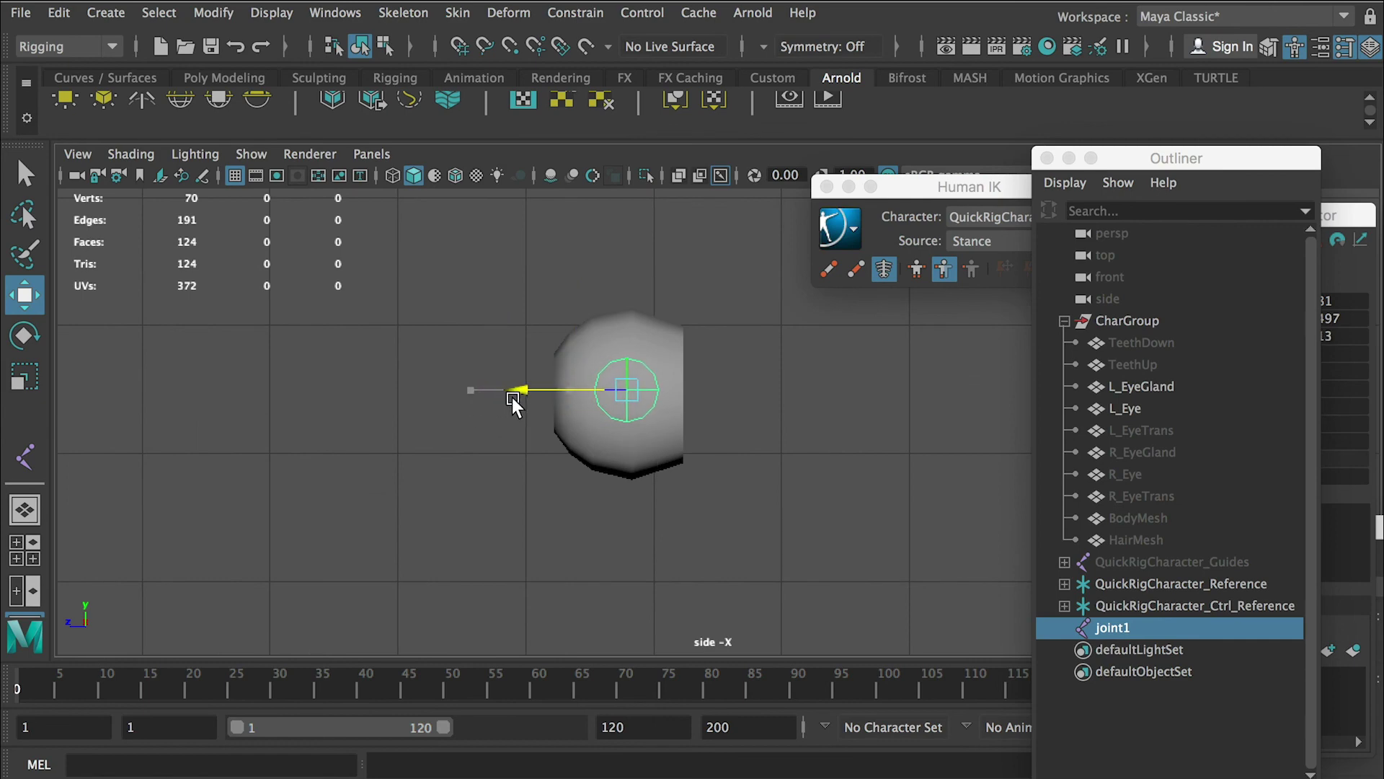
key(space)
key(space)
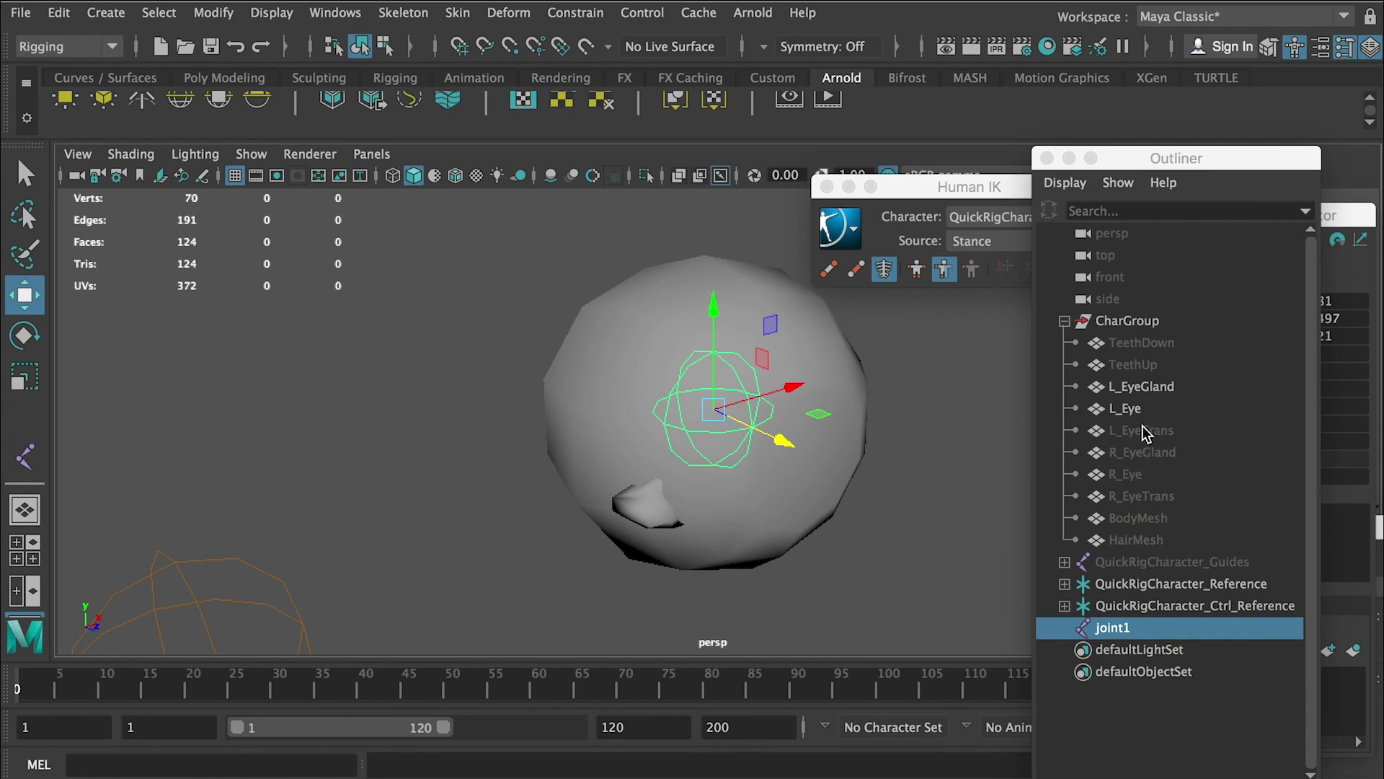
Show the hidden L_EyeTrans, R_Eye and R_EyeTrans meshes so that both eyeballs are in view
drag(1142, 428, 1132, 474)
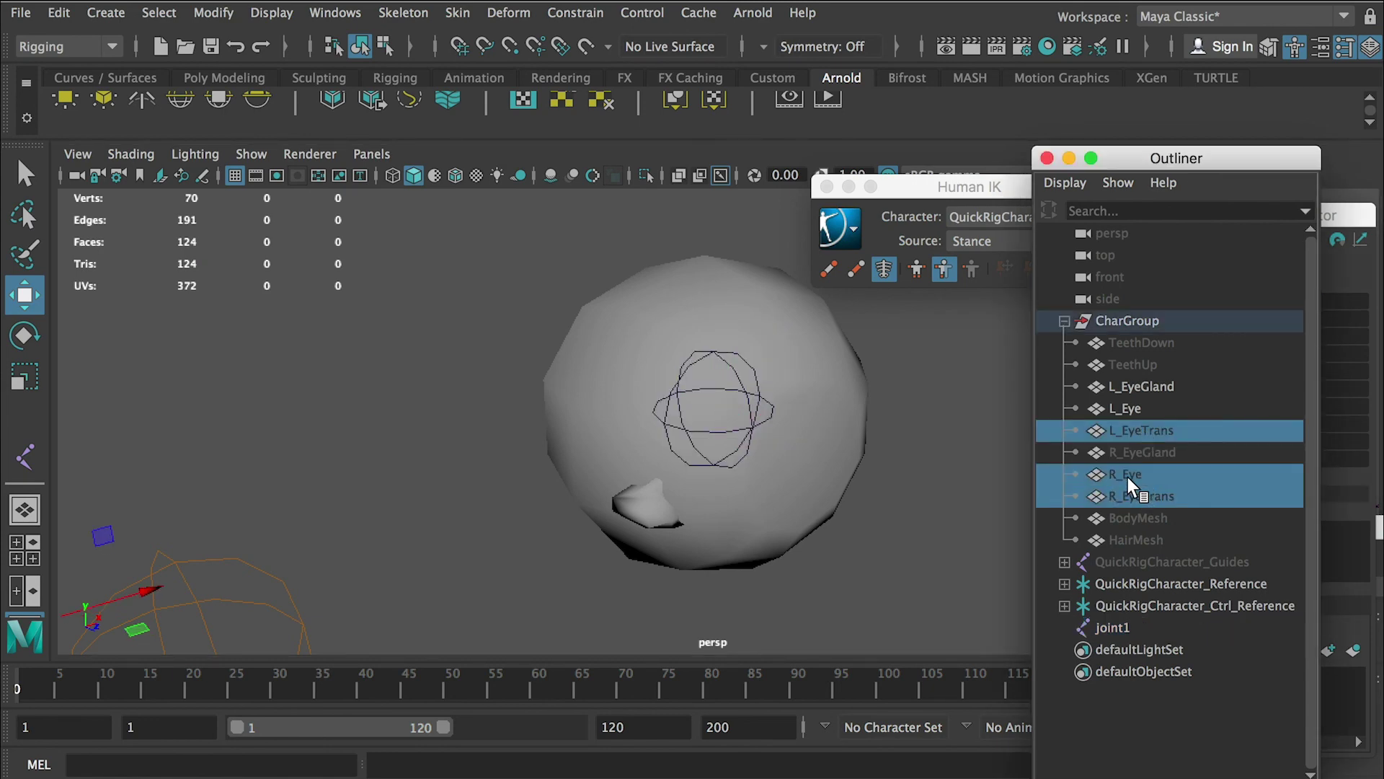
key(shift+h)
alt+right_drag(823, 483, 522, 410)
alt+drag(522, 409, 442, 402)
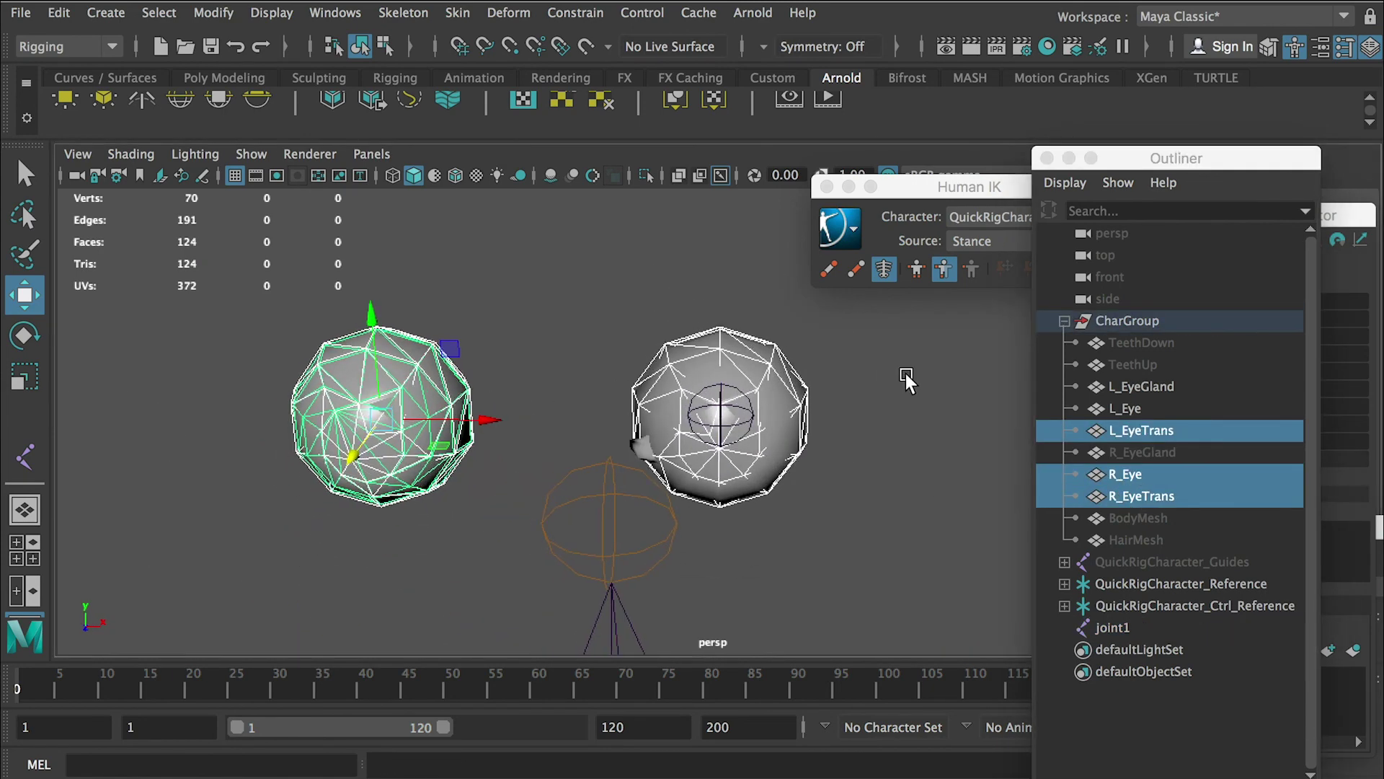
Duplicate joint1 and set the copy's Translate X to -1.281 to place it in the right eyeball
click(929, 377)
click(746, 398)
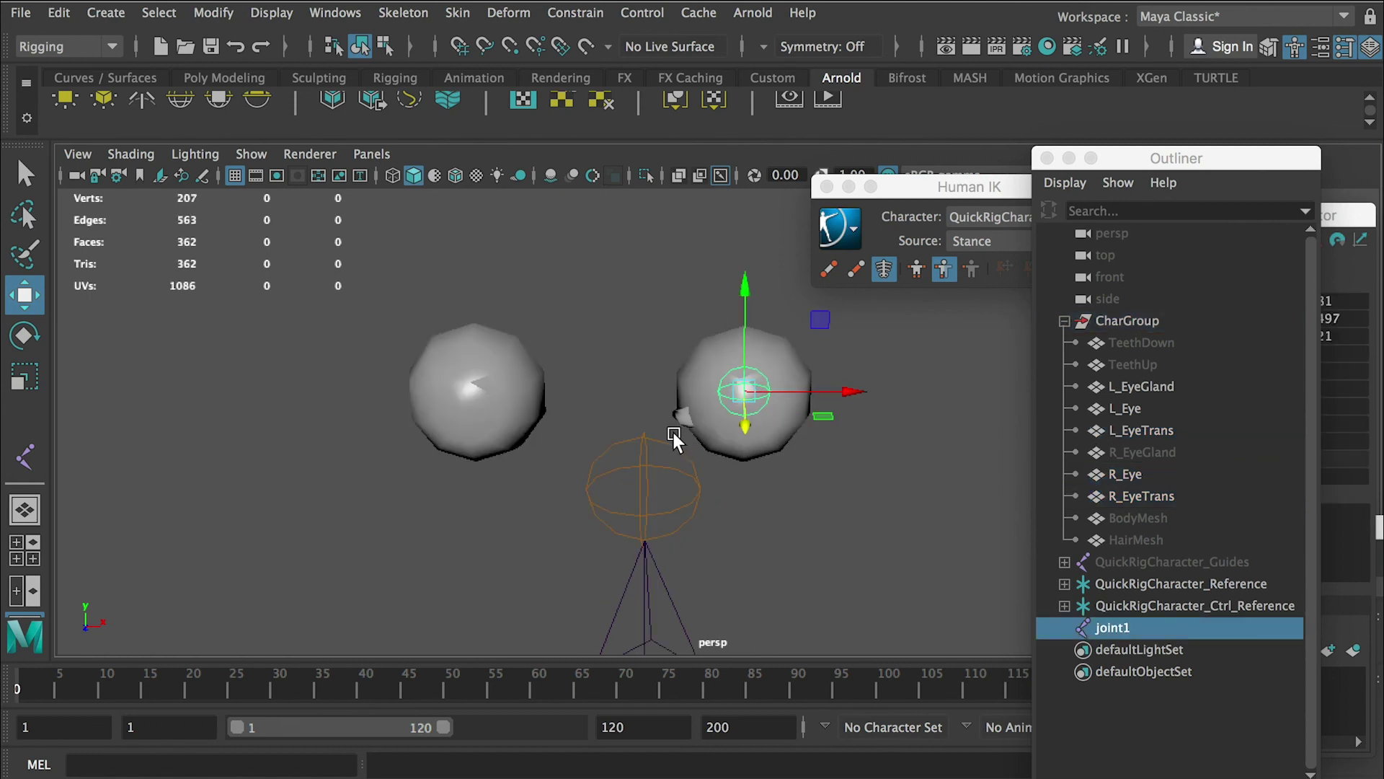
key(ctrl+d)
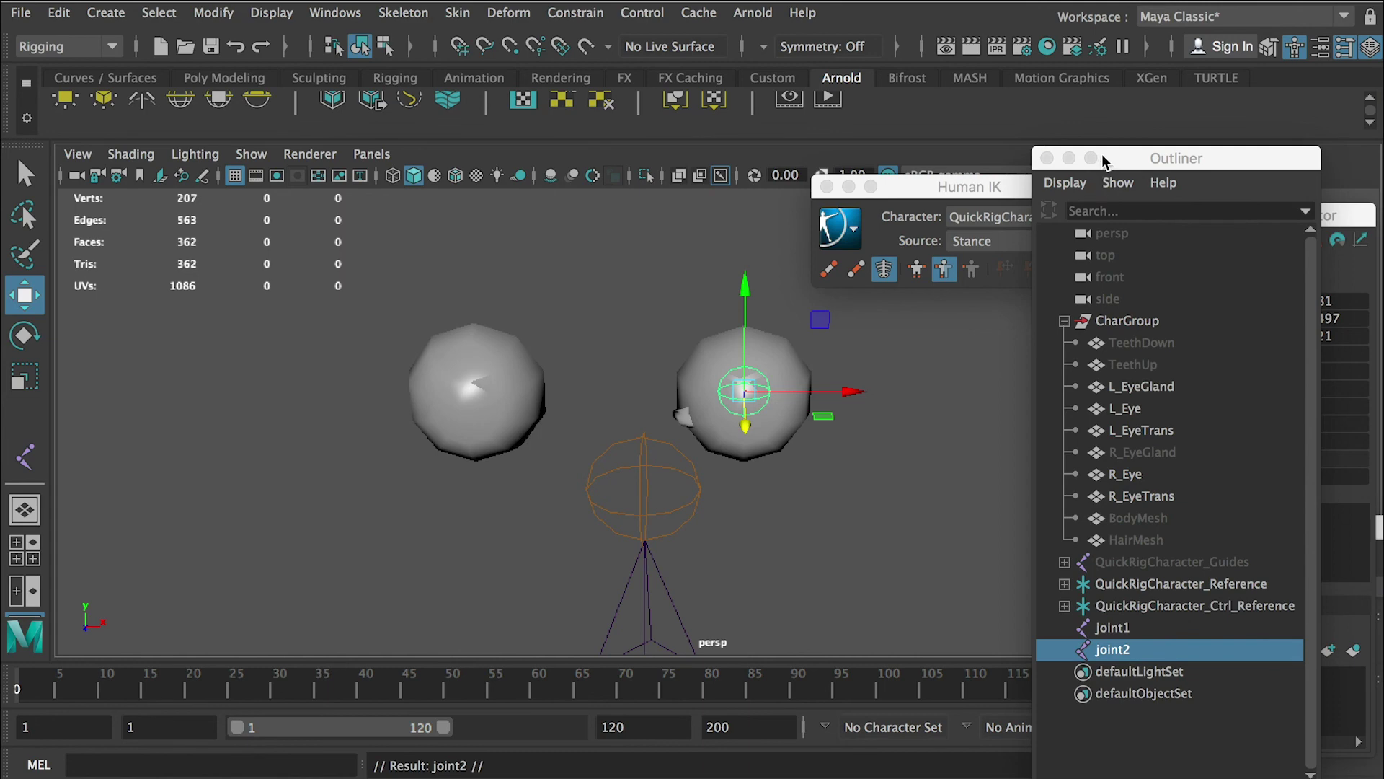
drag(1103, 160, 1055, 453)
click(1274, 160)
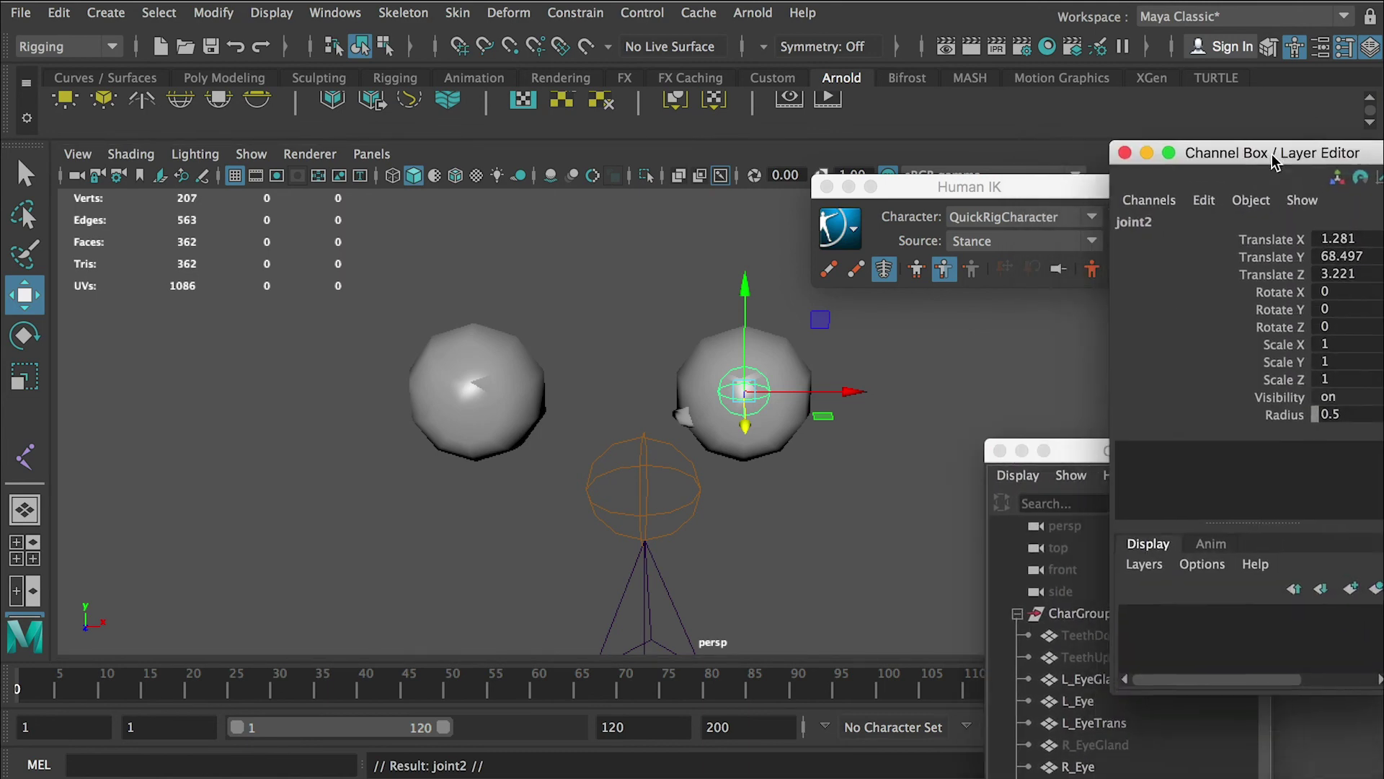
drag(1274, 160, 1279, 160)
click(1129, 152)
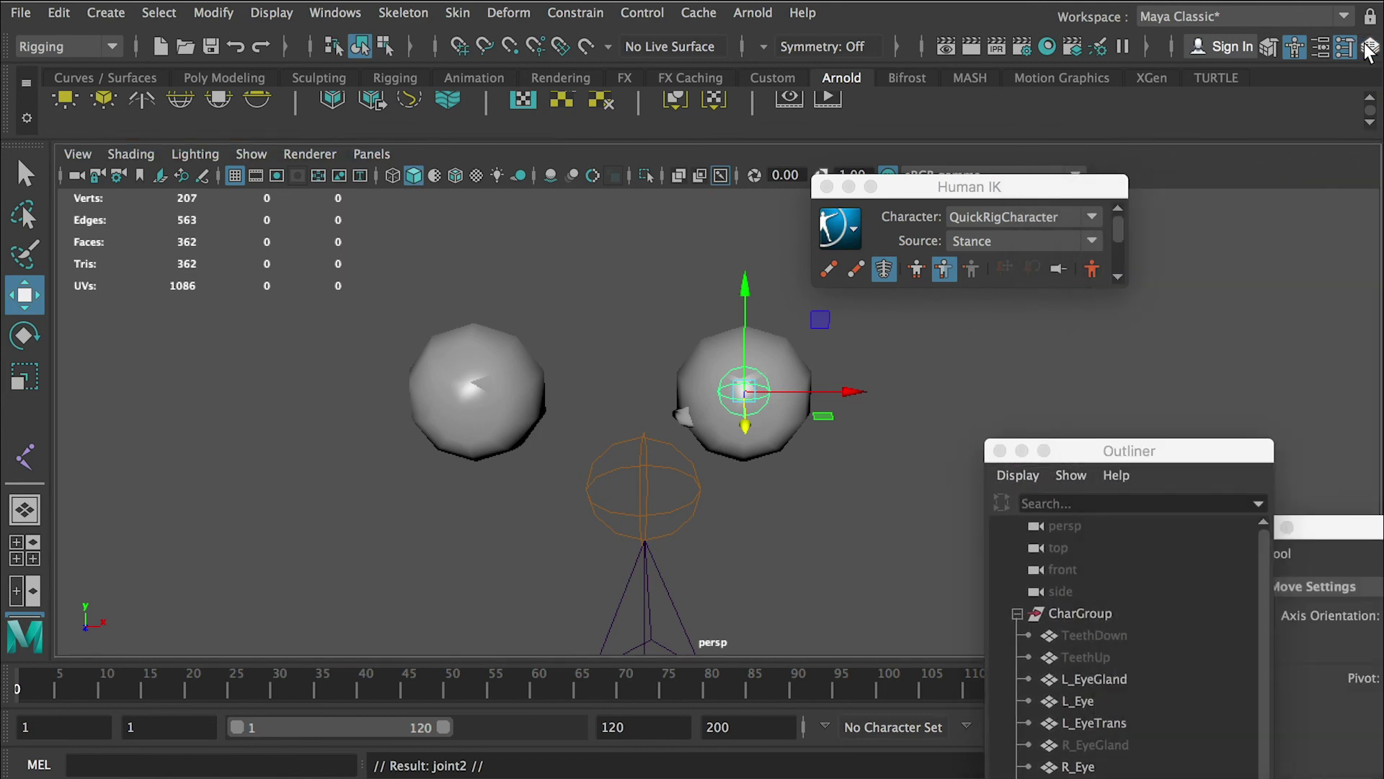
click(1372, 50)
drag(1224, 97, 1283, 217)
click(1306, 292)
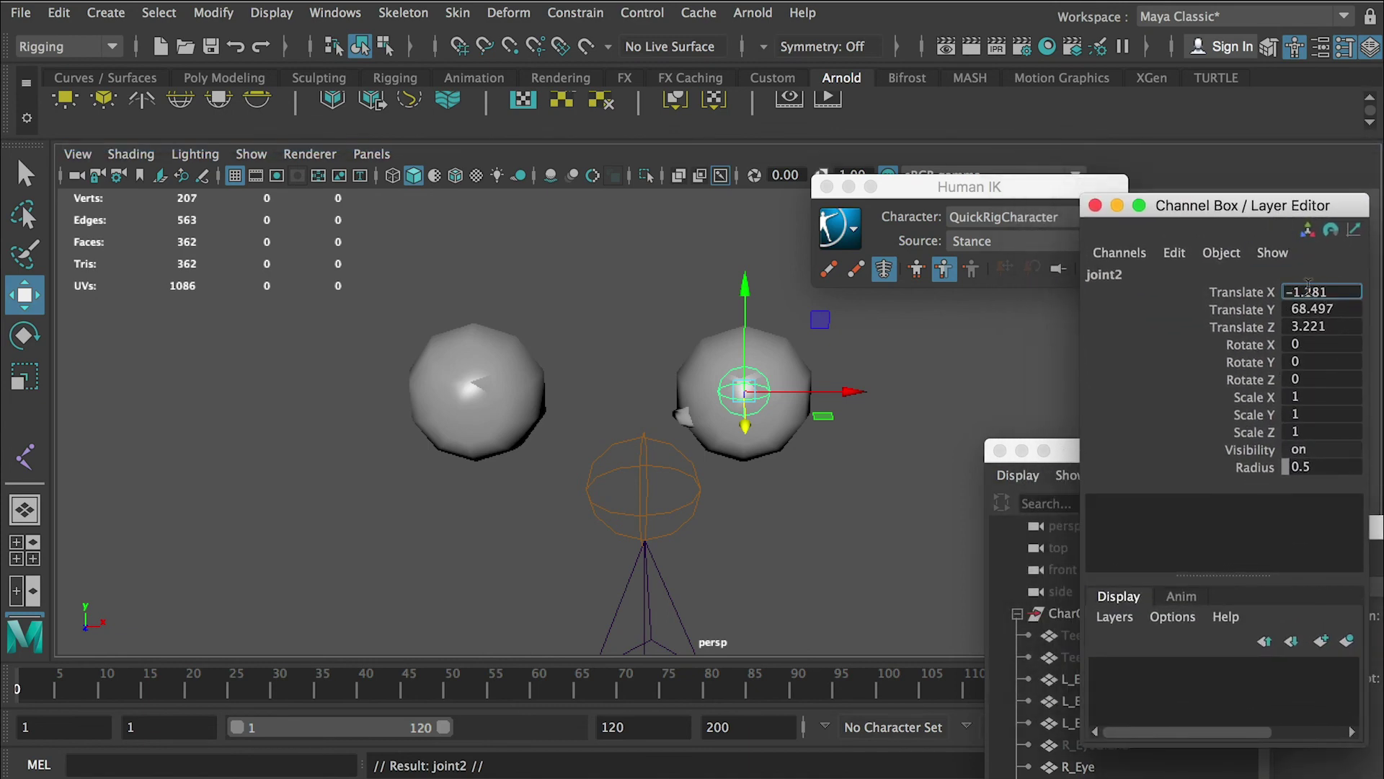
text(-1.281)
key(Return)
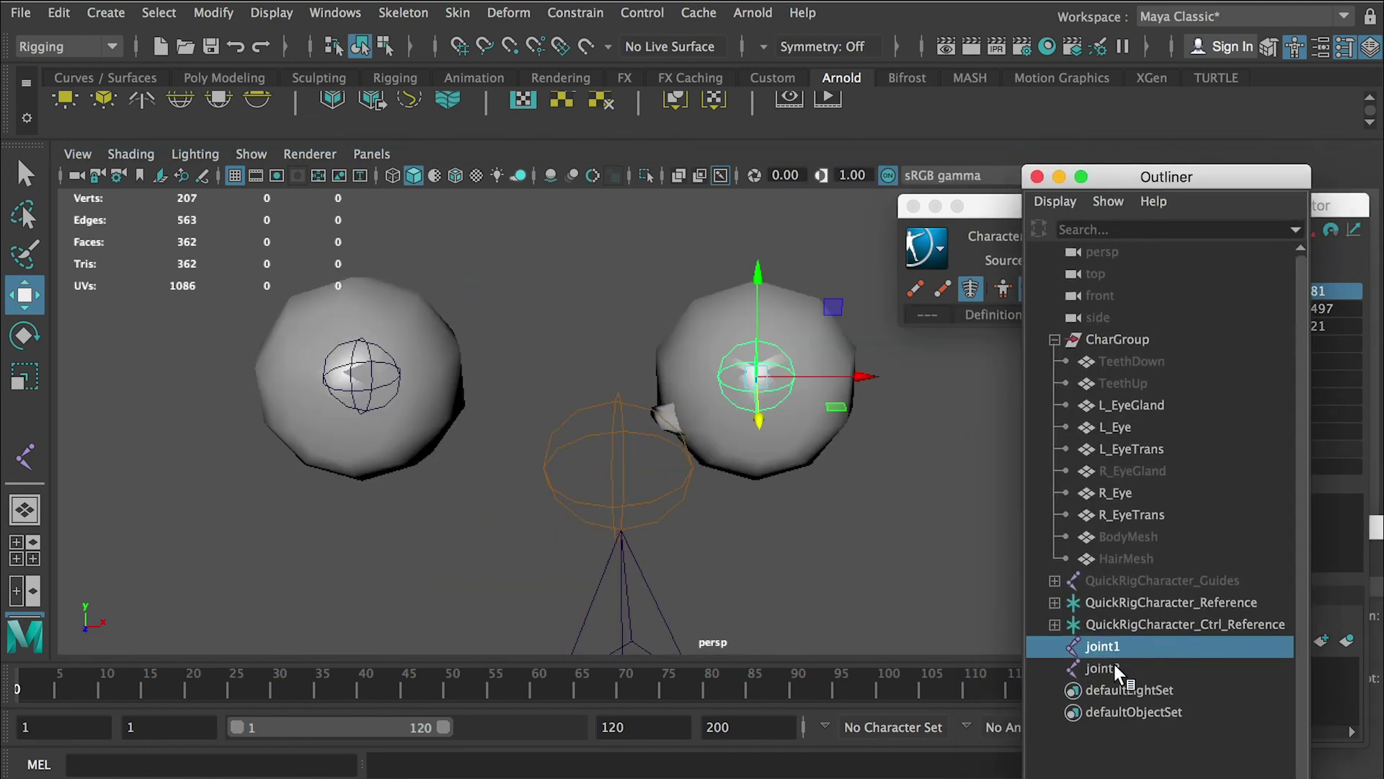
Bind the L_Eye and L_EyeTrans meshes to joint1 with Bind Skin
ctrl+click(1117, 427)
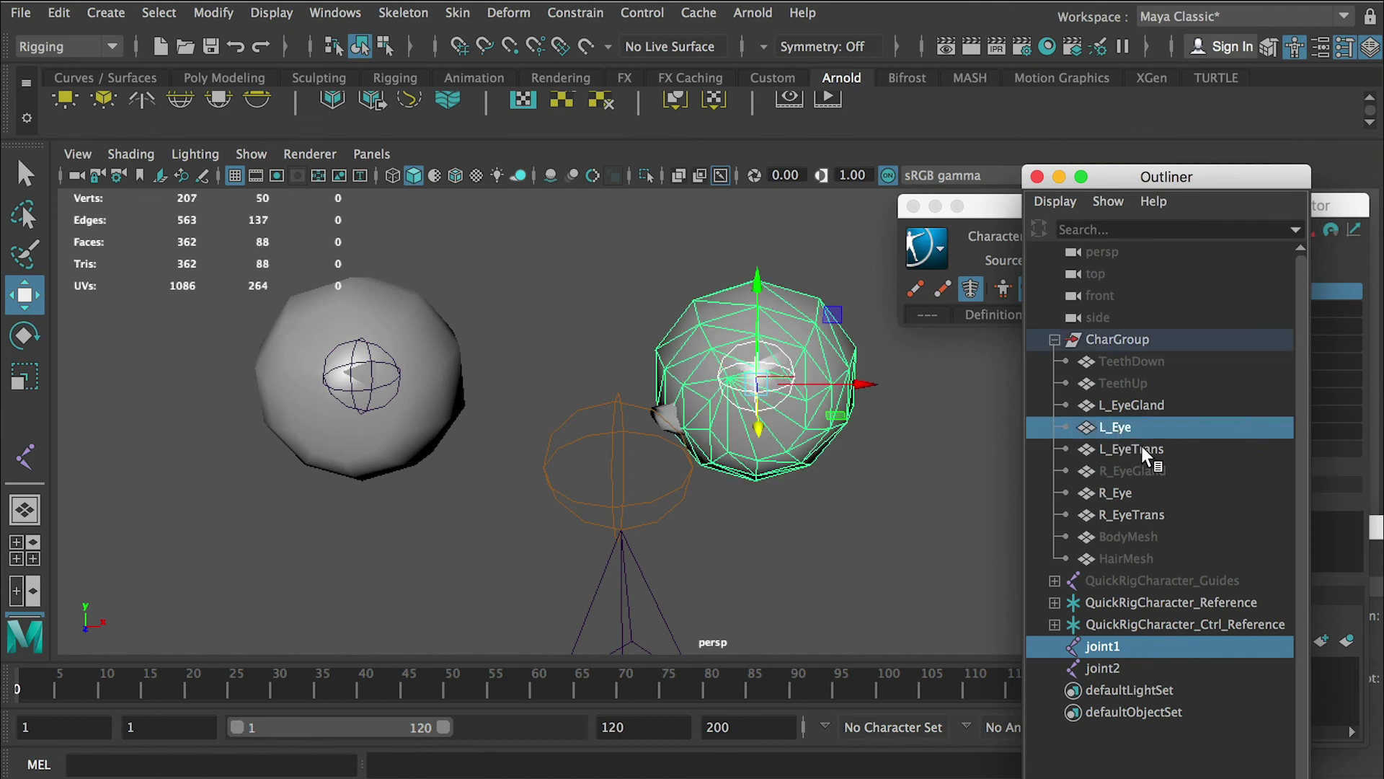
ctrl+click(1142, 448)
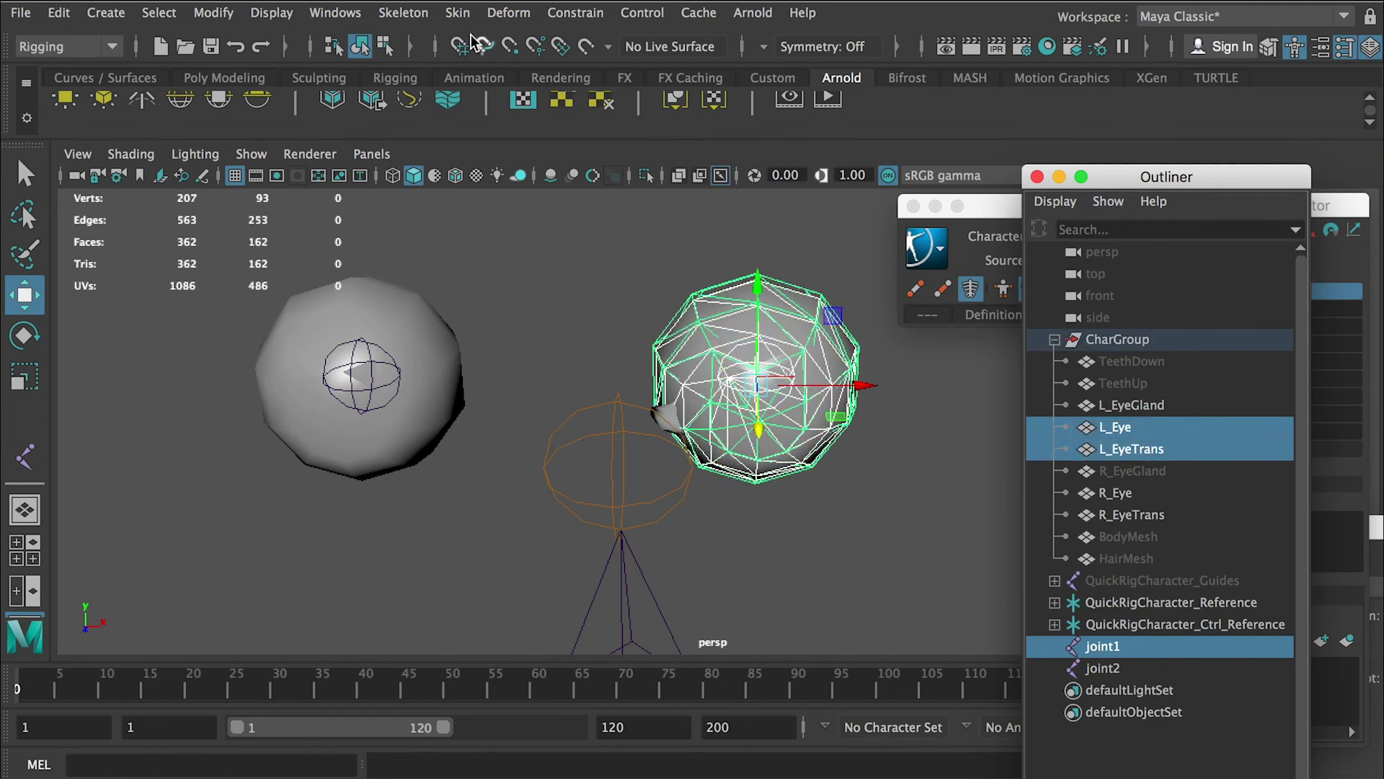
click(457, 12)
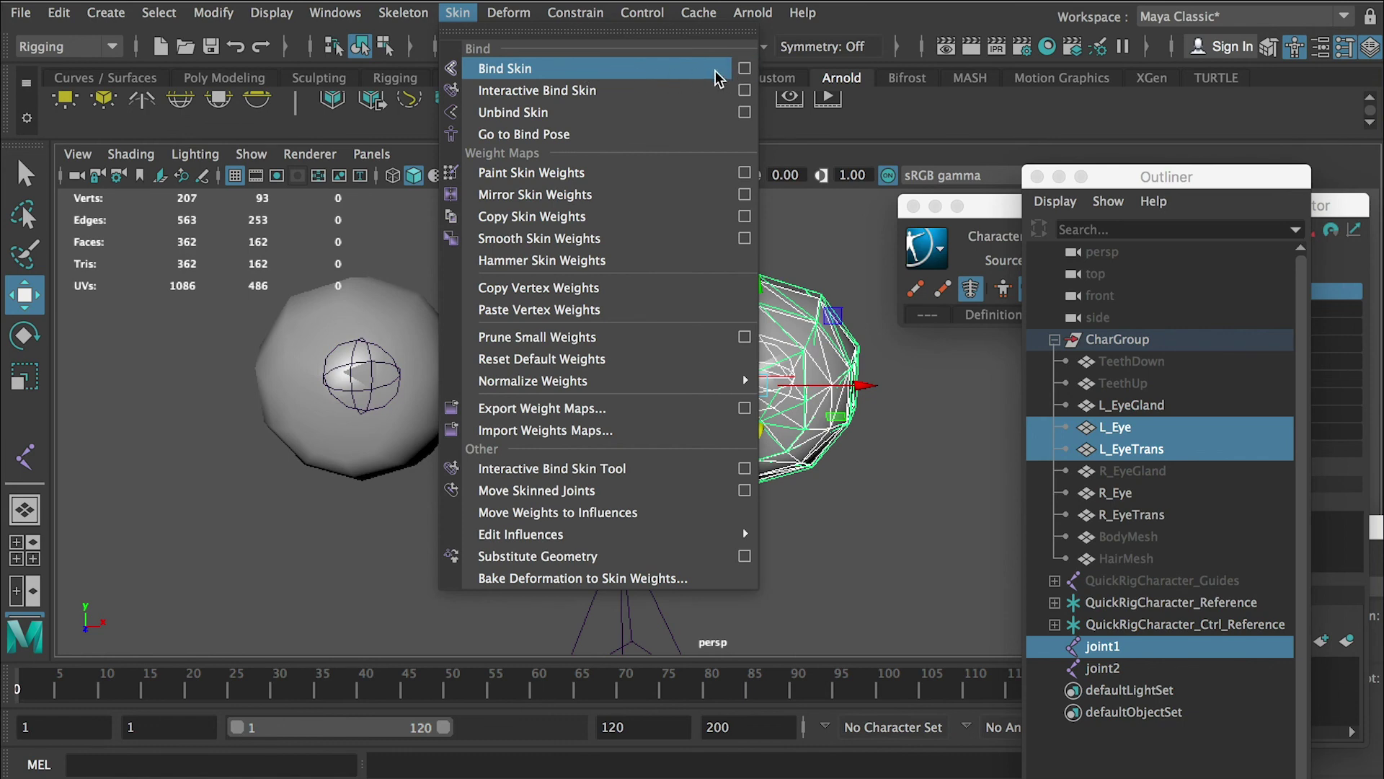
click(578, 72)
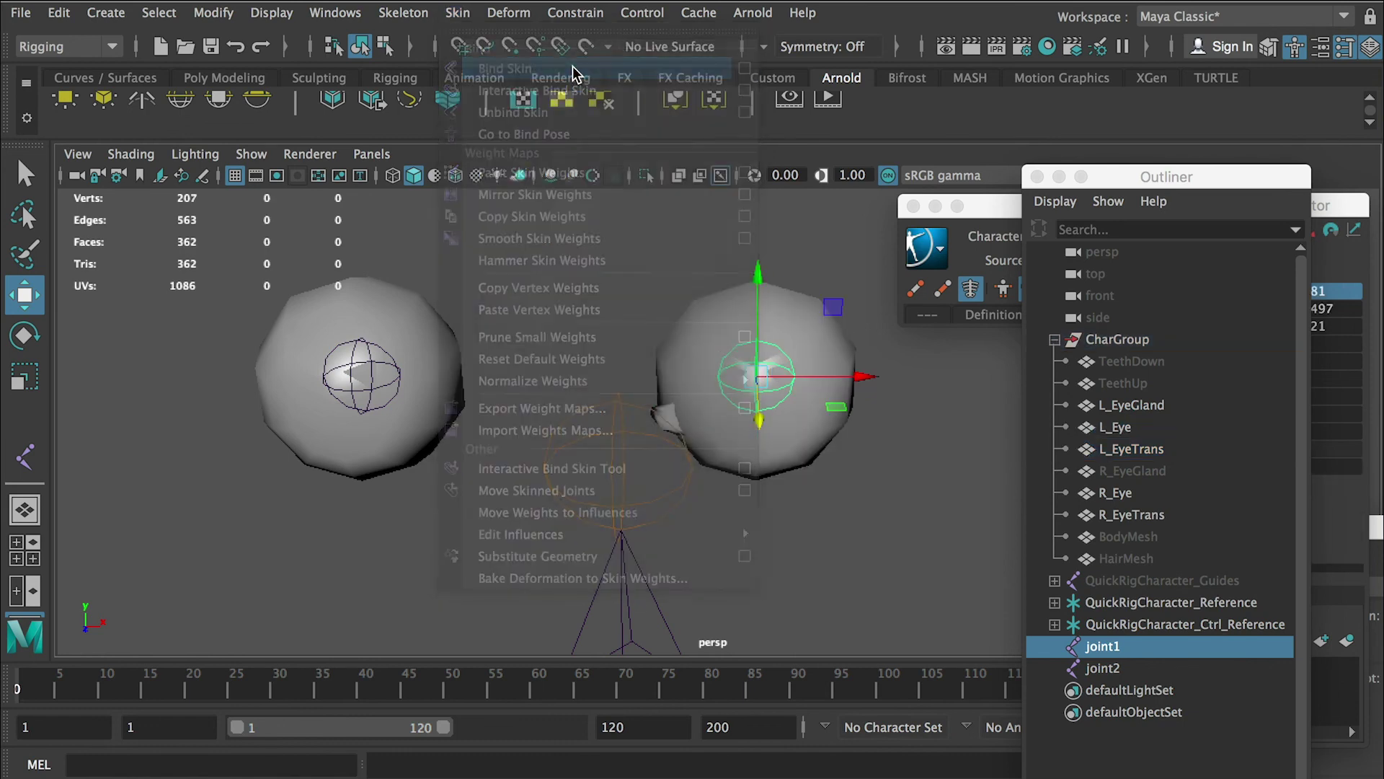
Test the left eye's binding by rotating joint1, undo the rotation, and select the right eye joint
click(906, 466)
click(779, 364)
key(e)
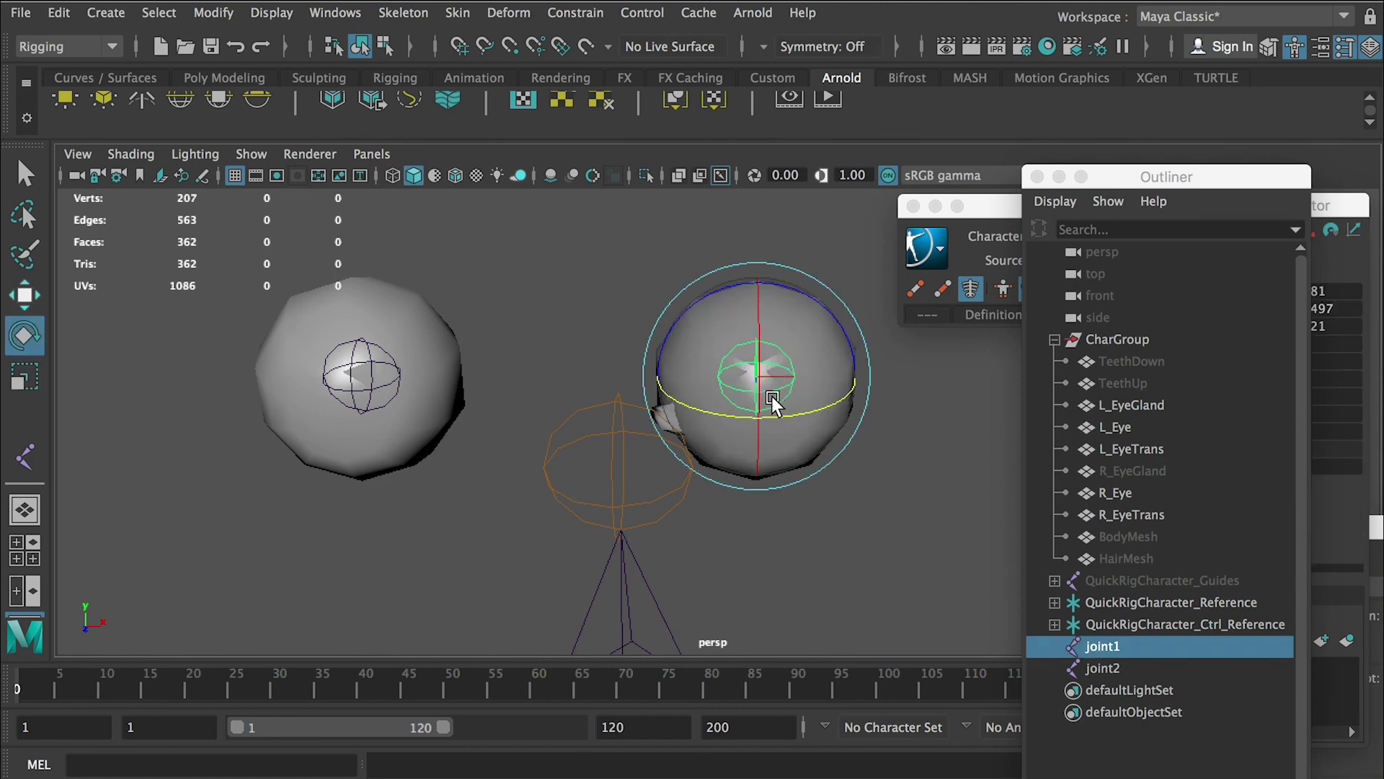
drag(771, 400, 740, 407)
key(ctrl+z)
click(385, 361)
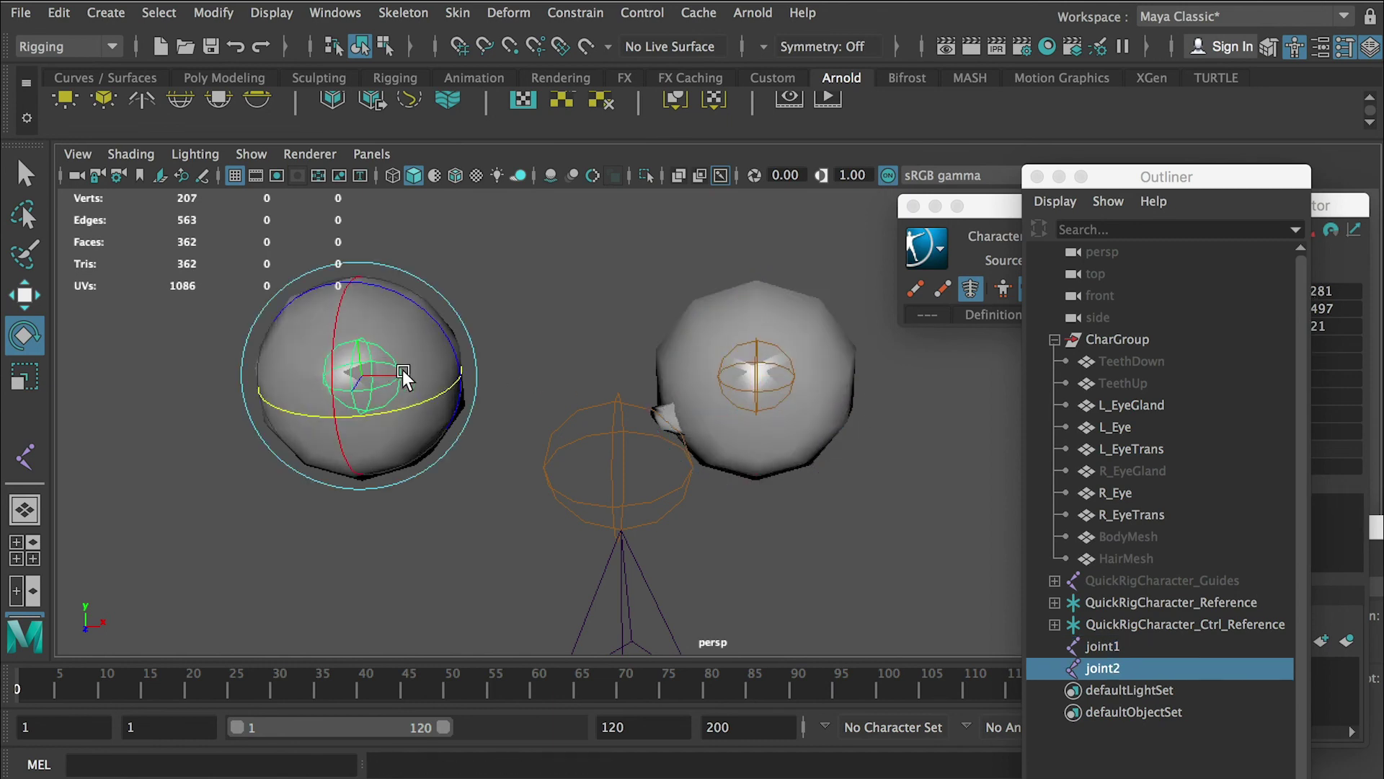
Show the hidden R_EyeGland, TeethUp, TeethDown, BodyMesh and HairMesh meshes again
click(1109, 472)
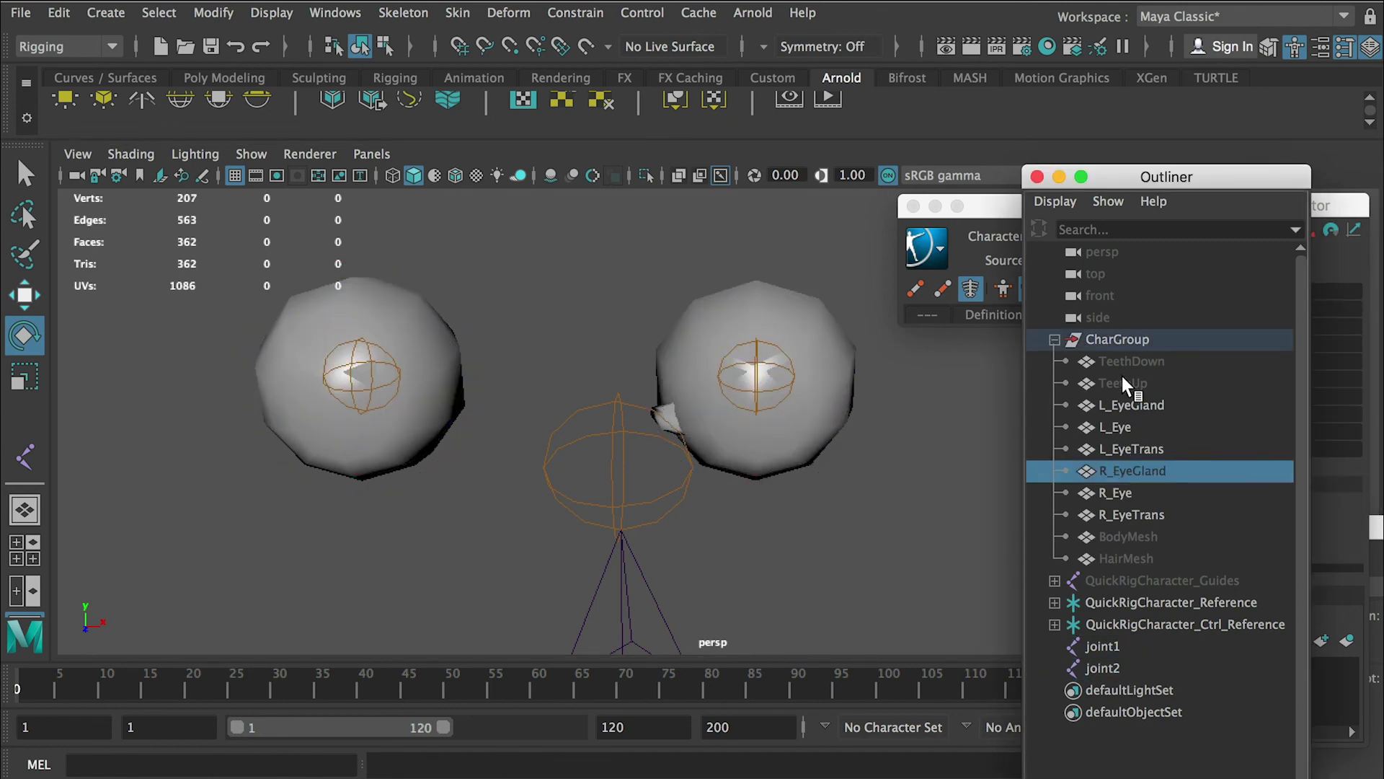
ctrl+click(1122, 382)
ctrl+click(1119, 361)
ctrl+click(1131, 537)
ctrl+click(1123, 558)
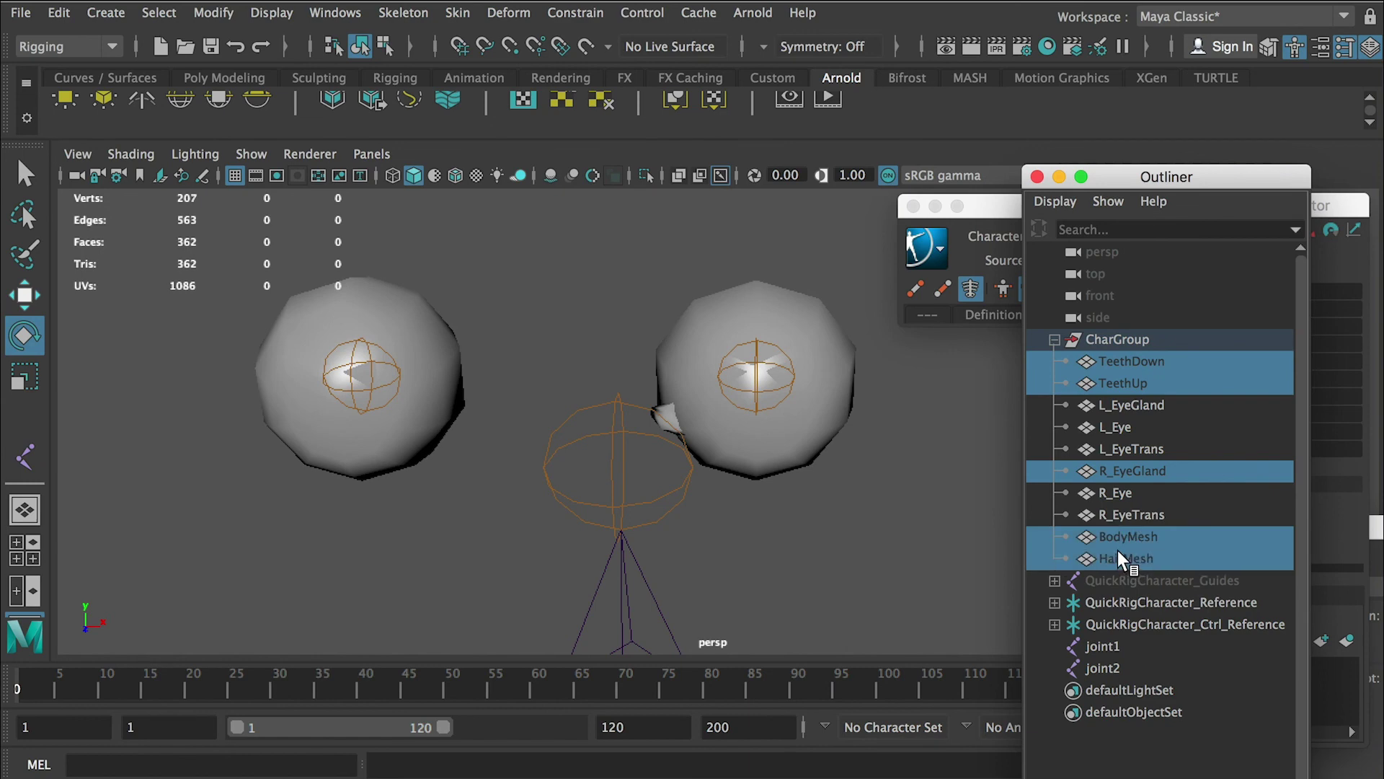
key(shift+h)
Parent the right and left eye joints to the character's head joint
click(567, 283)
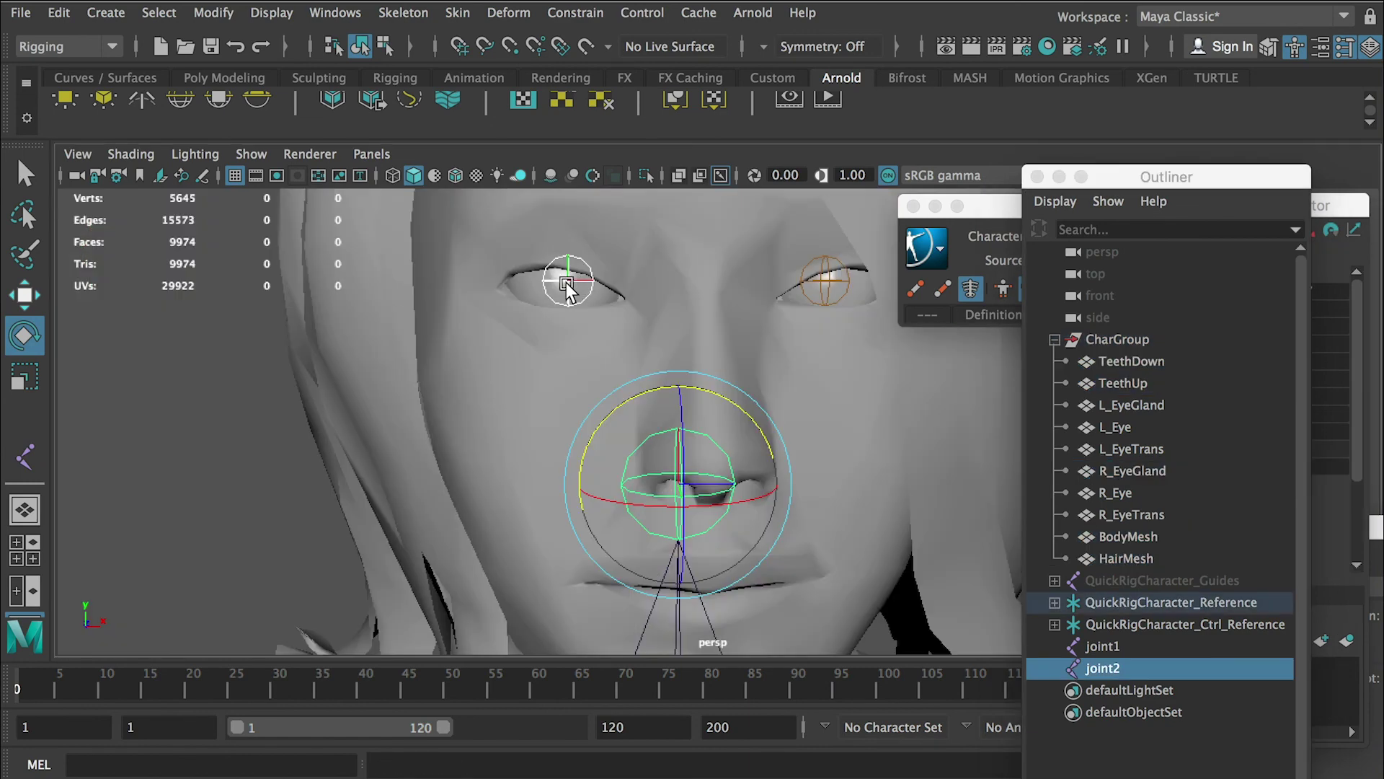
click(681, 479)
key(p)
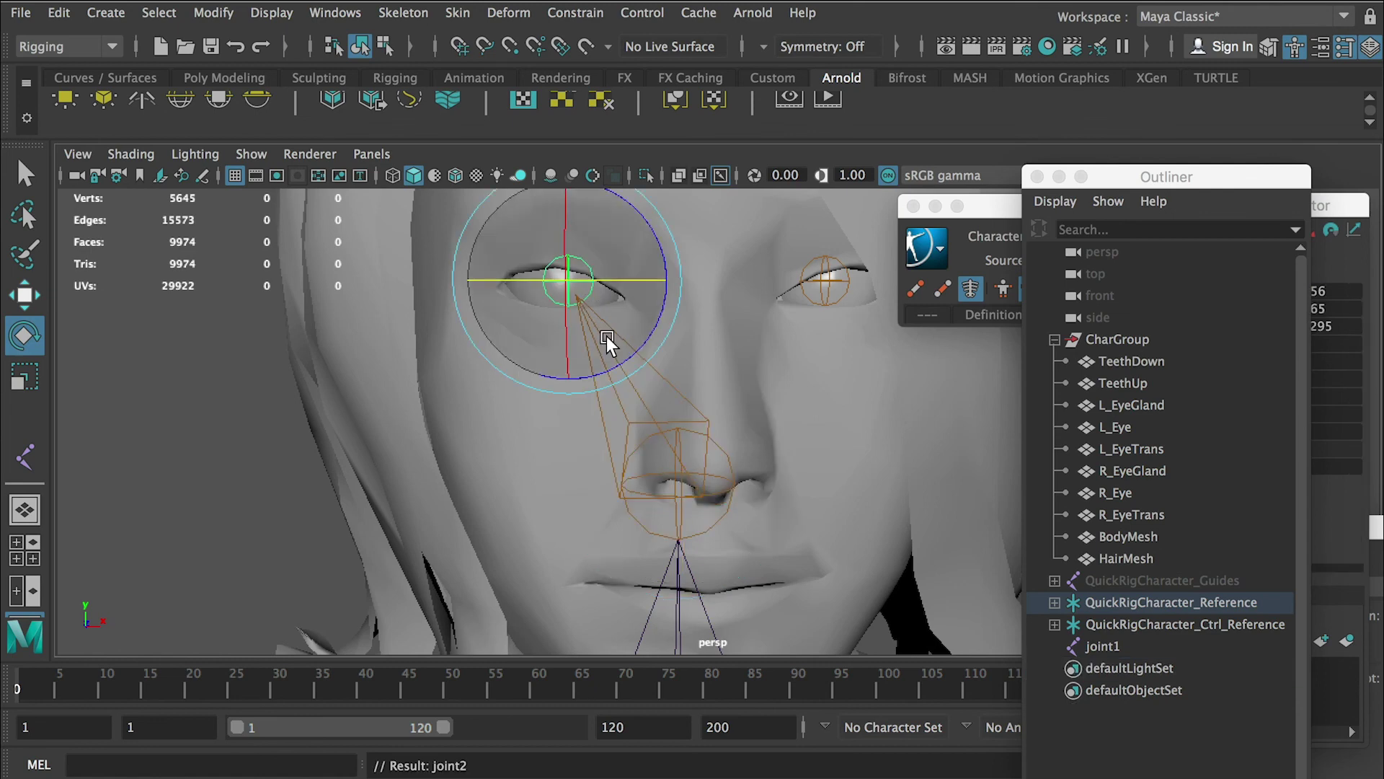
click(823, 302)
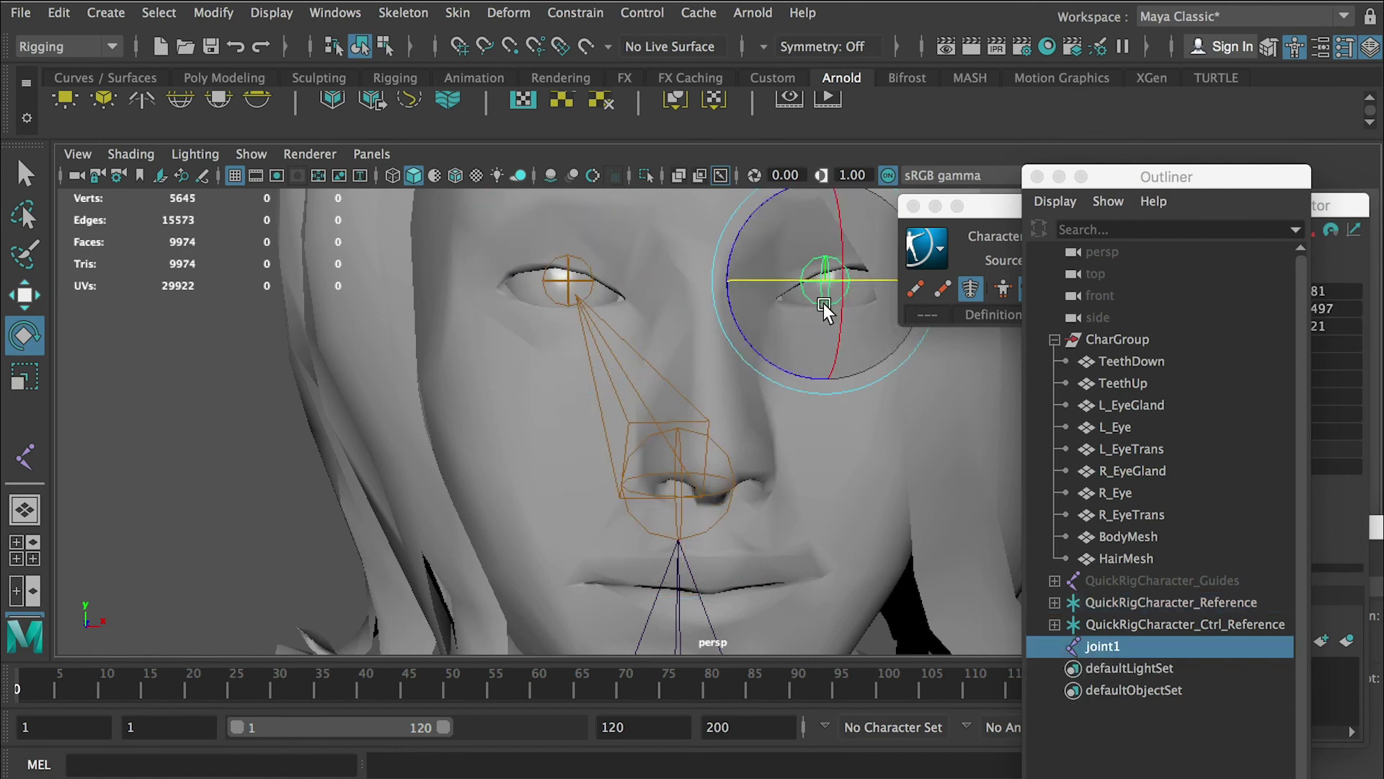
shift+click(677, 508)
key(p)
key(super+z)
mouse_move(692, 502)
alt+mouse_down()
mouse_move(680, 527)
mouse_move(704, 507)
mouse_move(685, 513)
alt+mouse_up()
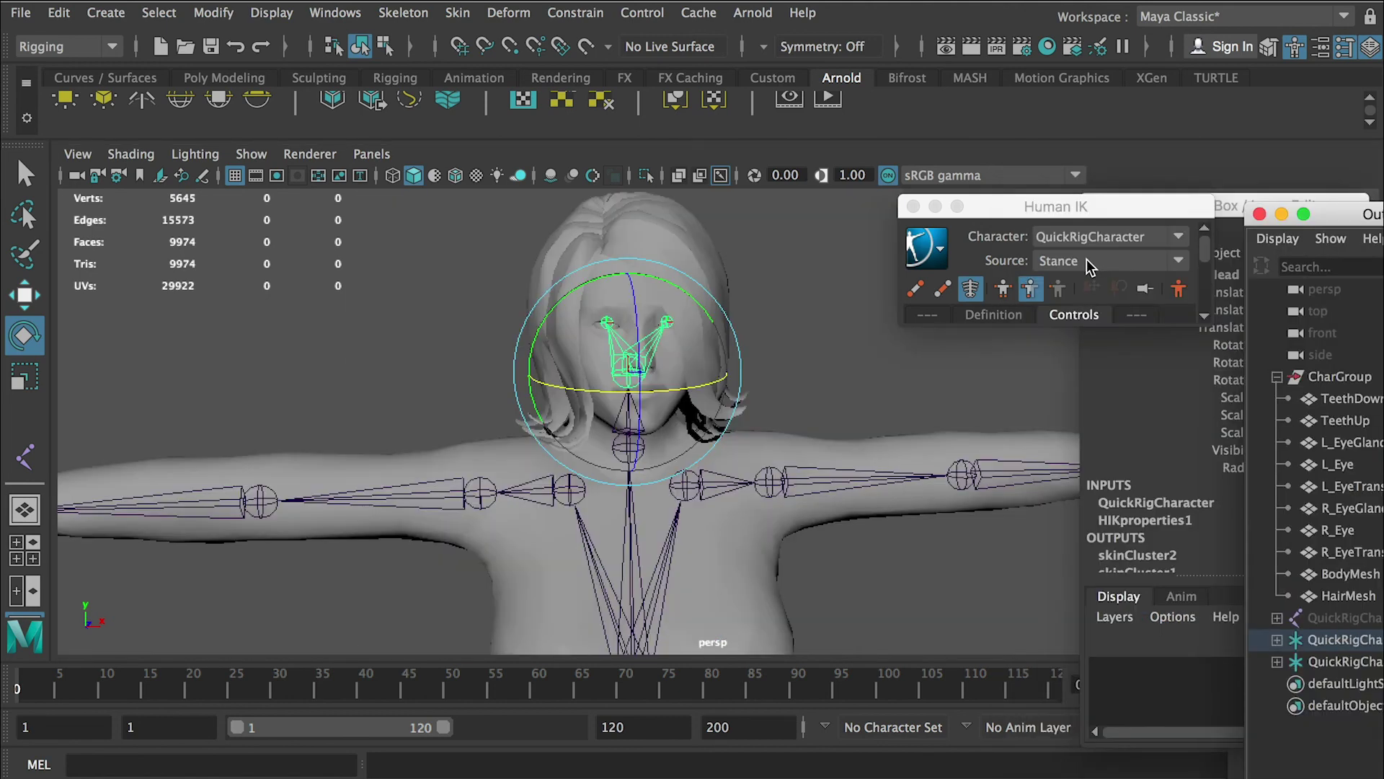
Set the HumanIK source to Control Rig and rotate the head control to test that the eyes follow
click(1088, 258)
click(1073, 328)
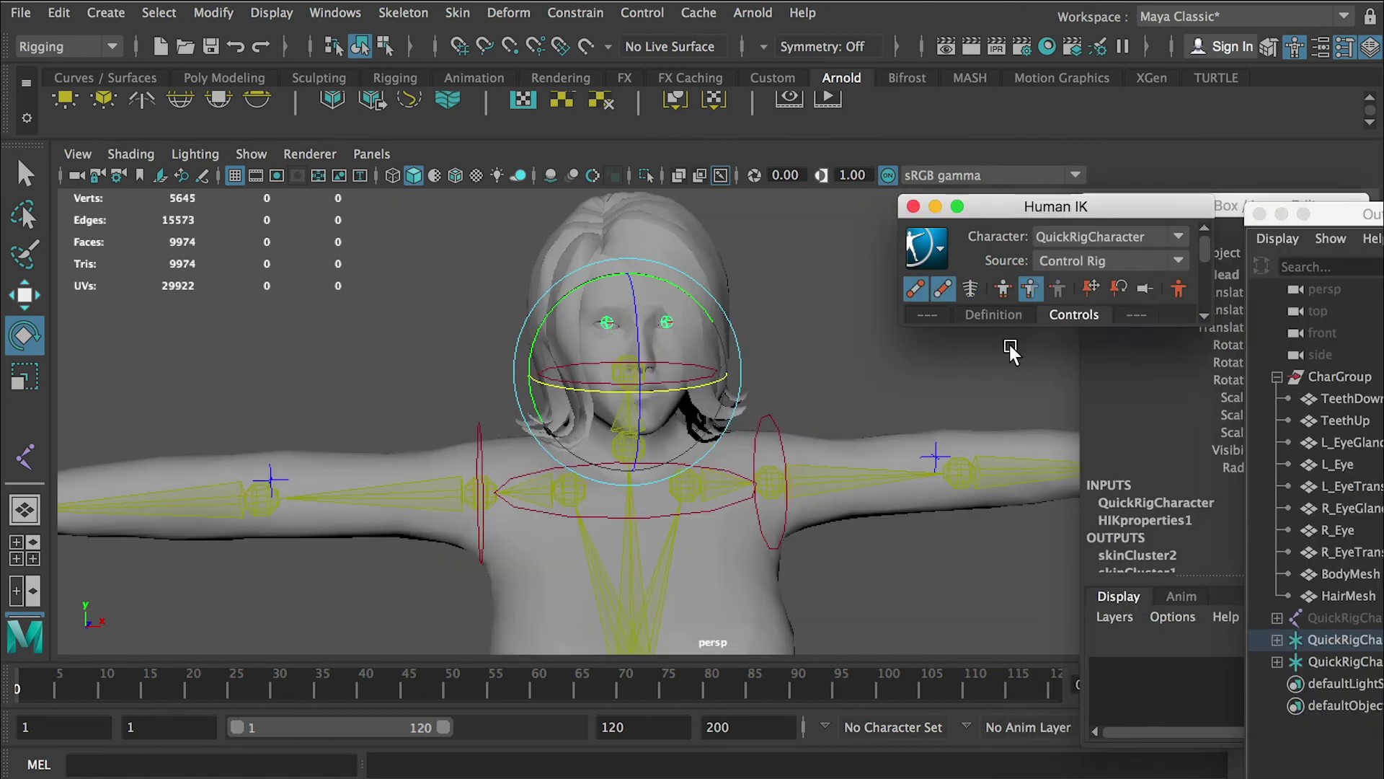
alt+drag(785, 331, 798, 323)
click(702, 381)
key(super+z)
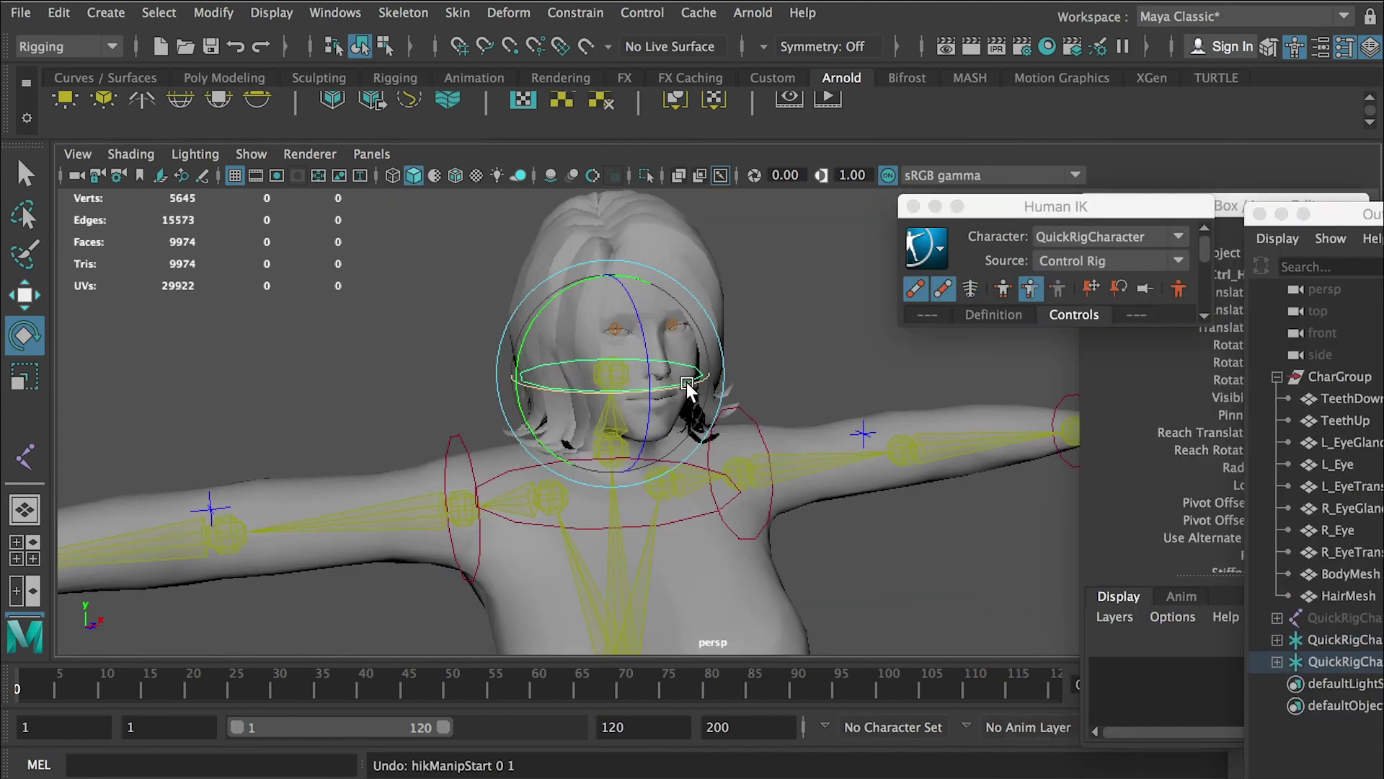
drag(687, 382, 661, 349)
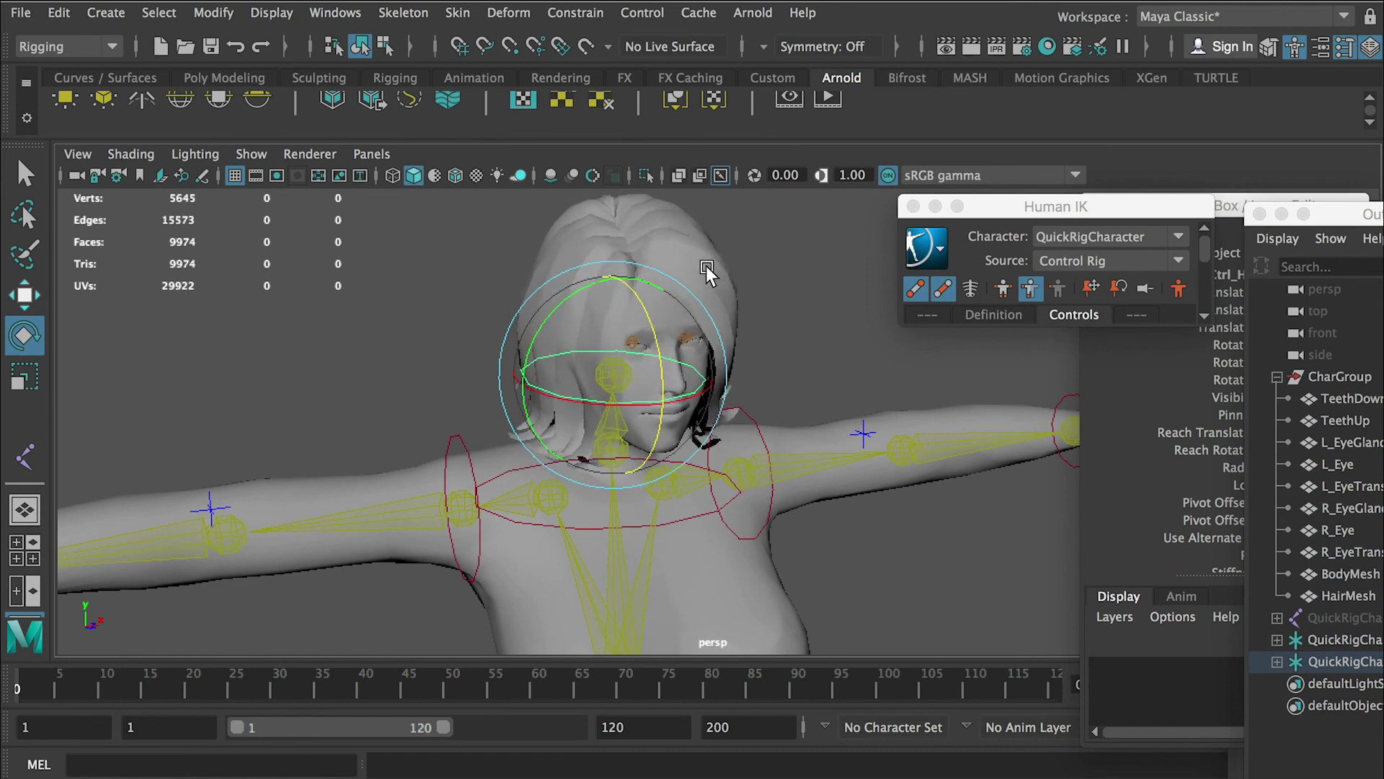
Select the eye joints and examine the face and the whole rigged character from several angles
alt+right_drag(706, 267, 755, 327)
alt+drag(755, 328, 750, 354)
click(646, 289)
alt+drag(669, 319, 483, 284)
click(513, 274)
alt+right_drag(796, 421, 517, 380)
alt+middle_drag(662, 400, 565, 195)
alt+drag(793, 413, 730, 411)
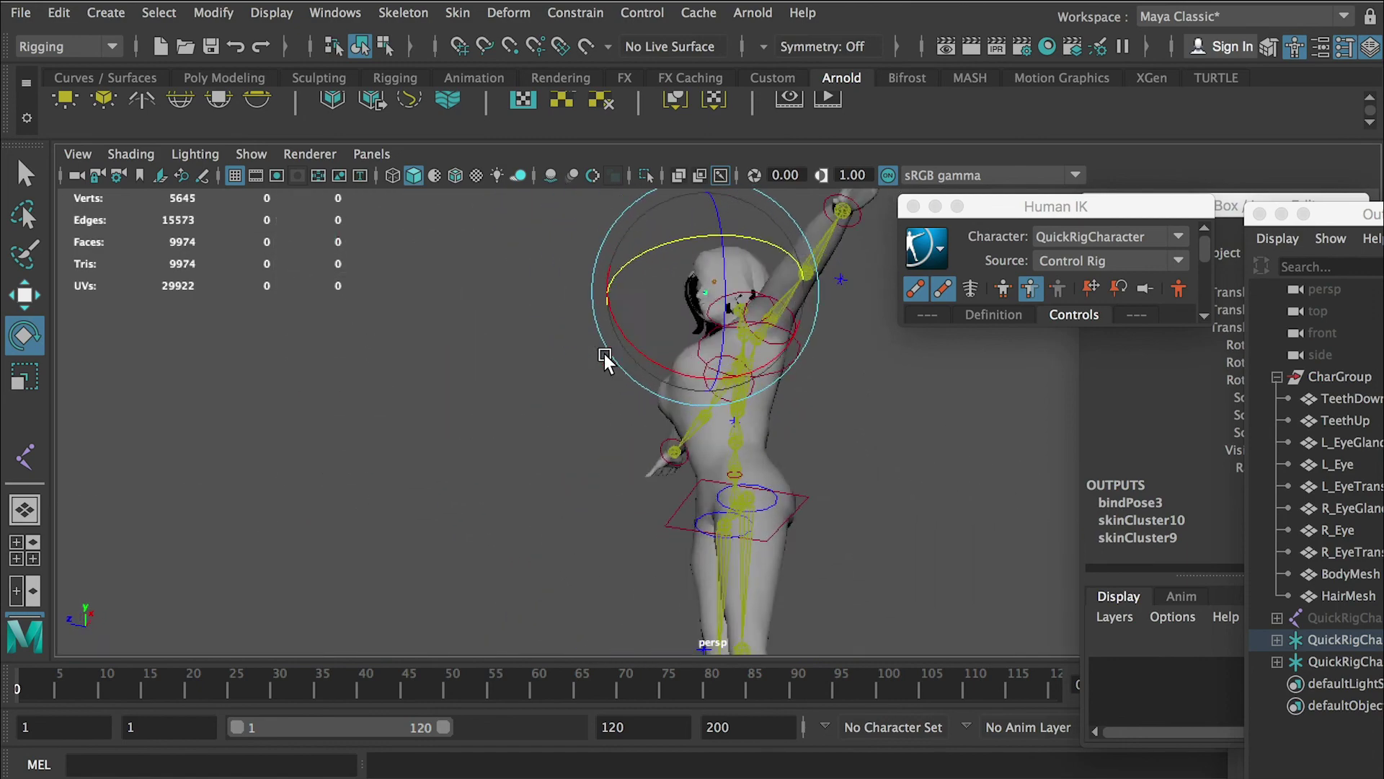
alt+middle_drag(727, 355, 717, 463)
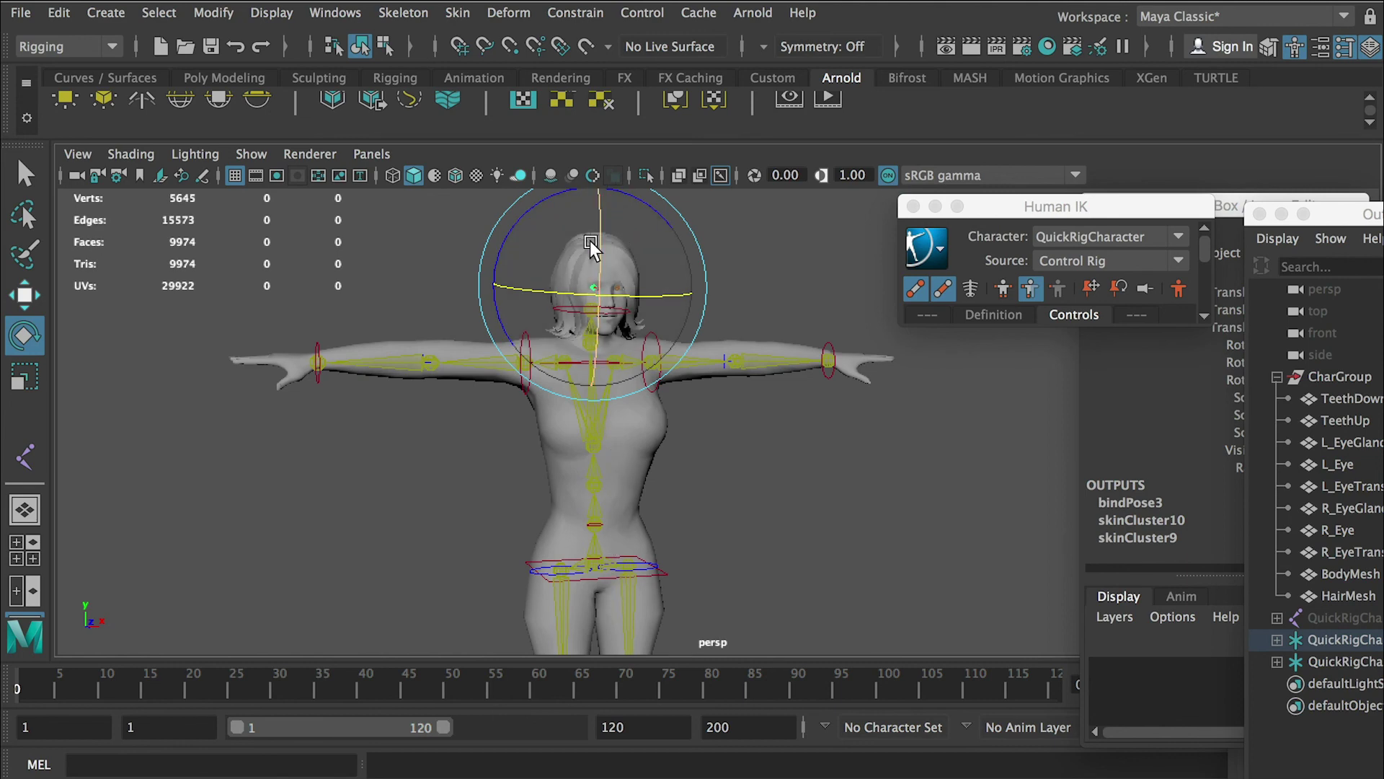